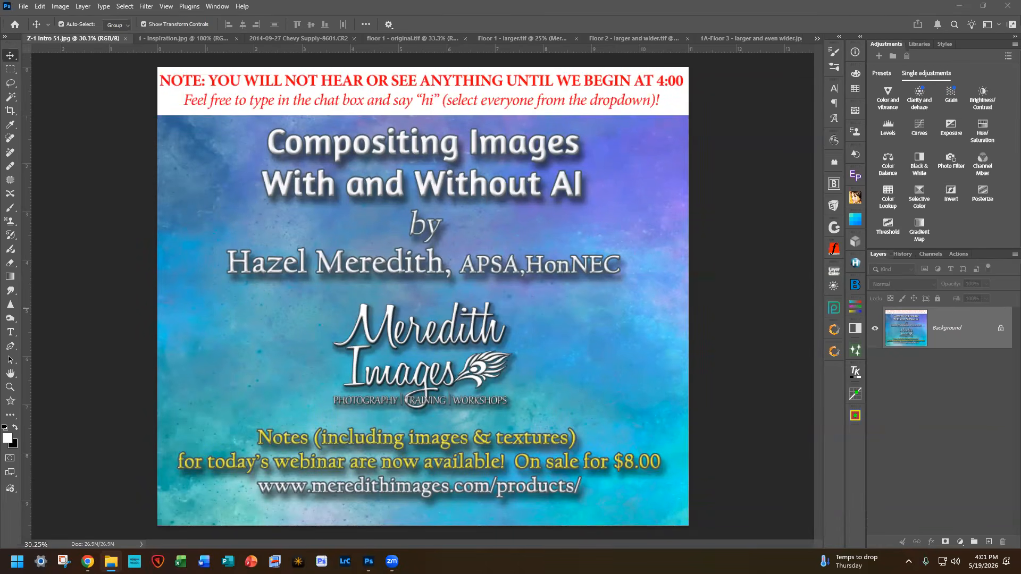
# Step: Close the intro title image and review the Inspiration, Chevy Supply and original floor images
pyautogui.click(125, 39)
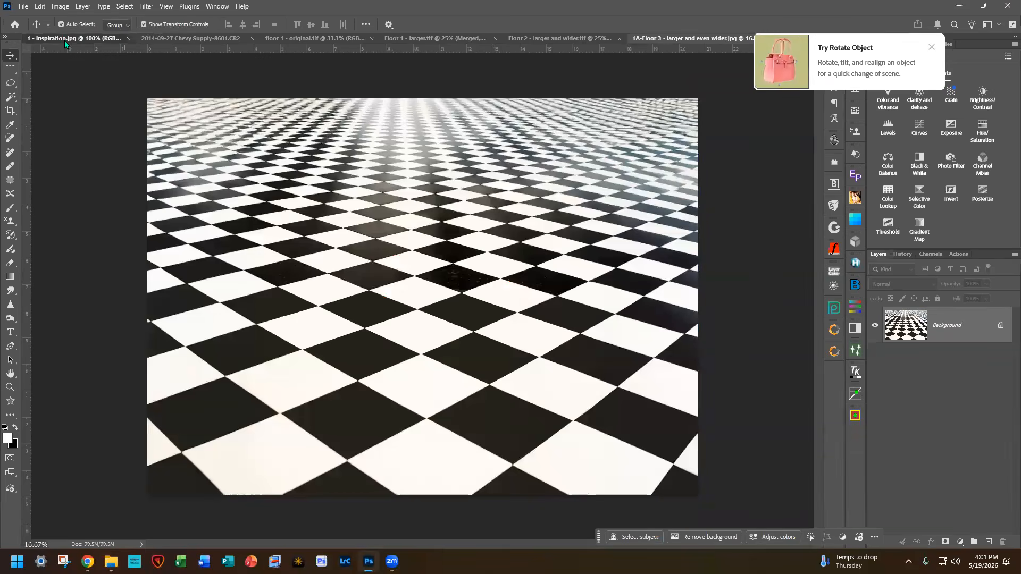
pyautogui.click(65, 41)
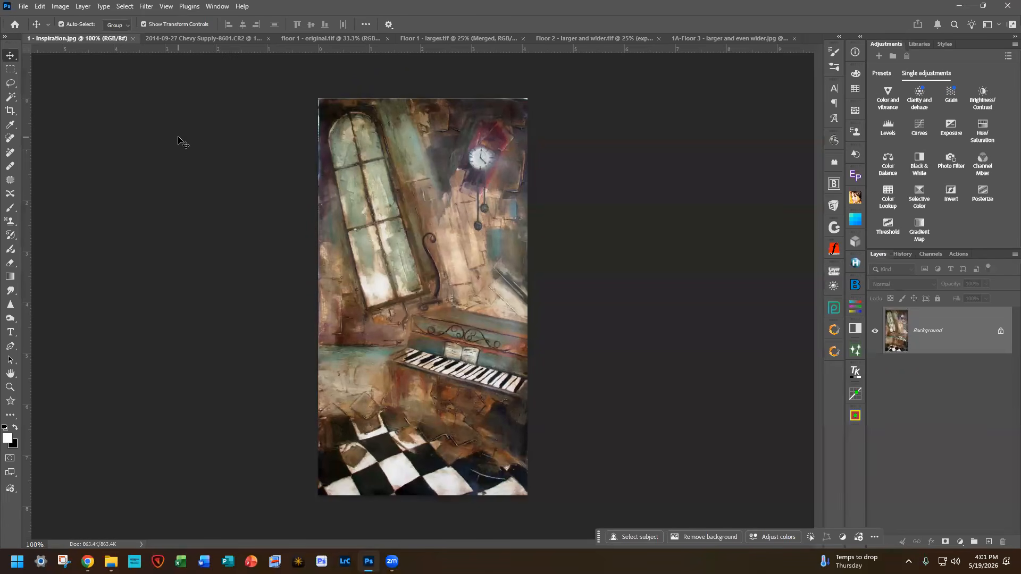
pyautogui.click(191, 39)
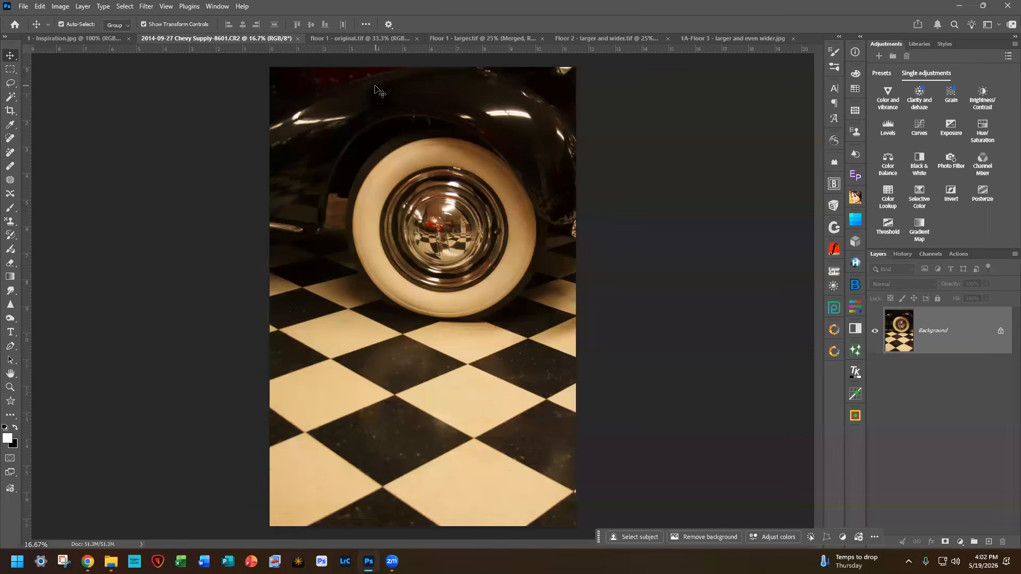
pyautogui.click(340, 39)
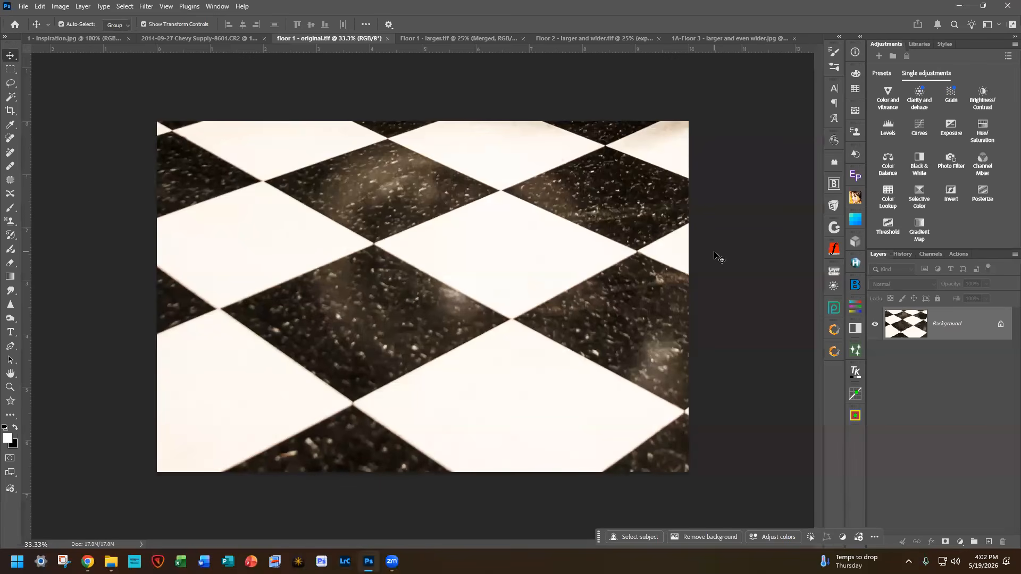
# Step: In Floor 1 - larger.tif, examine the floor build-up by showing the generative expand, Merged, fill black squares and fill white squares layers in turn
pyautogui.click(433, 39)
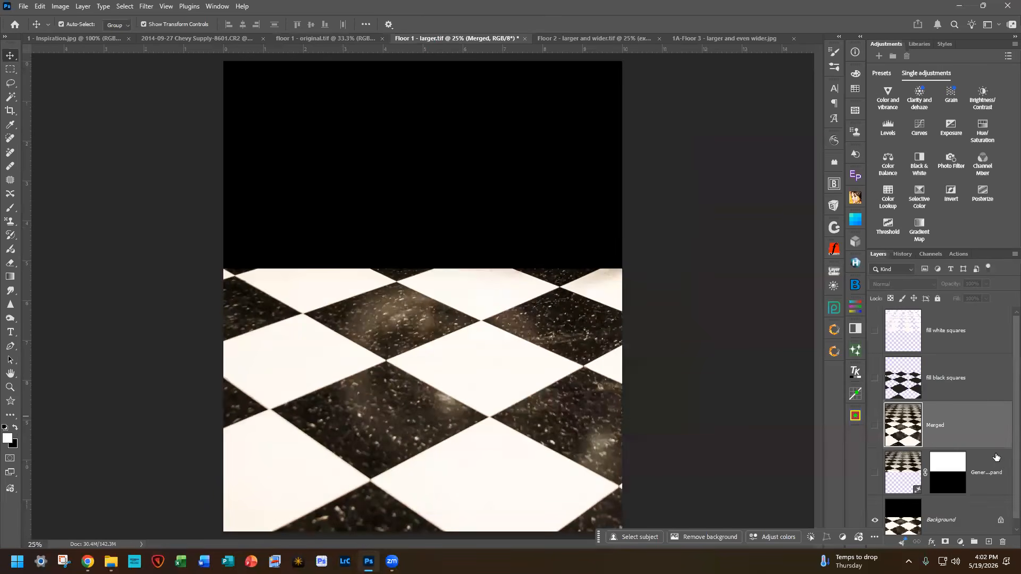
pyautogui.click(872, 476)
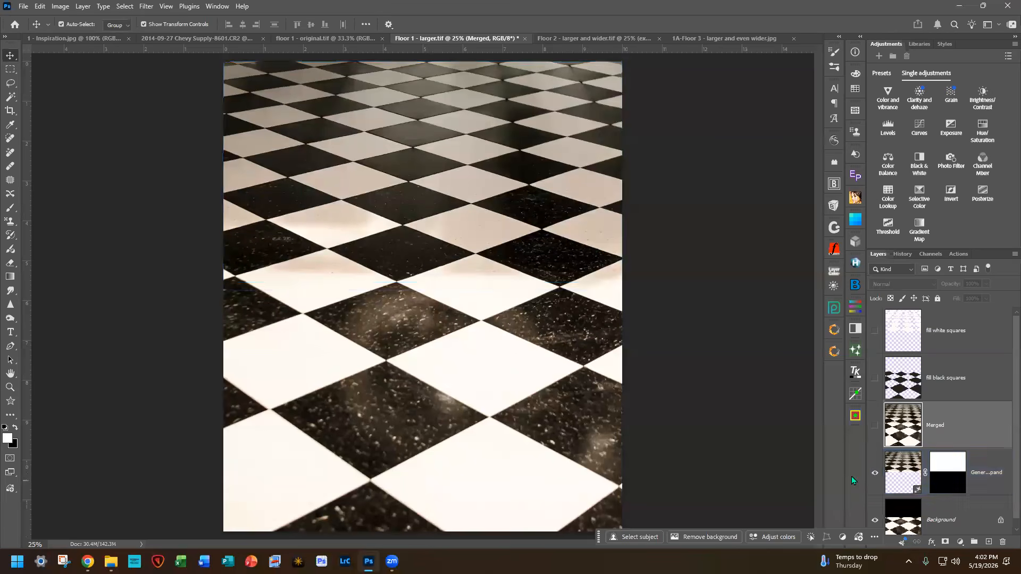
pyautogui.click(874, 476)
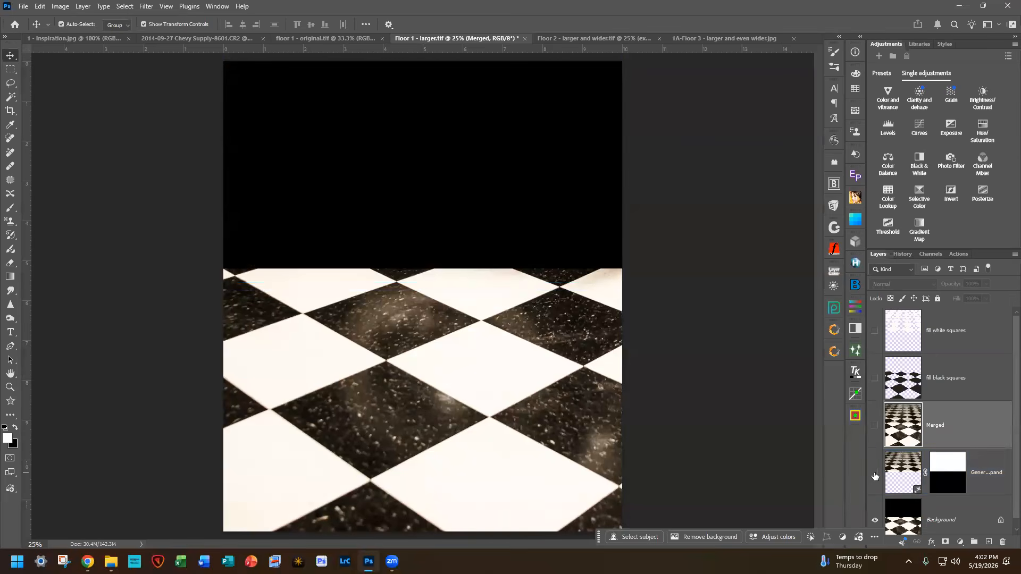
pyautogui.click(875, 477)
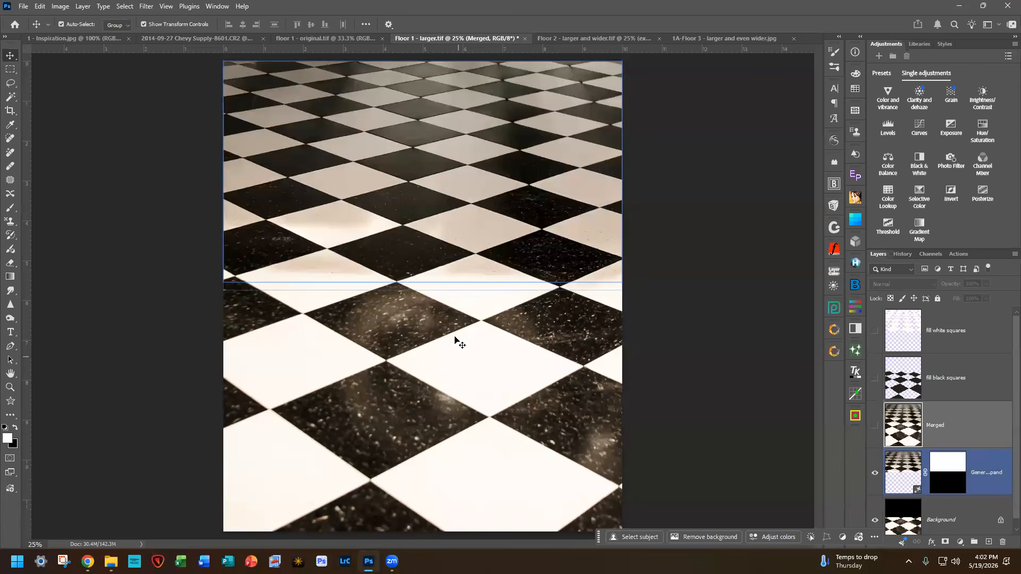
pyautogui.hotkey('ctrl', '0')
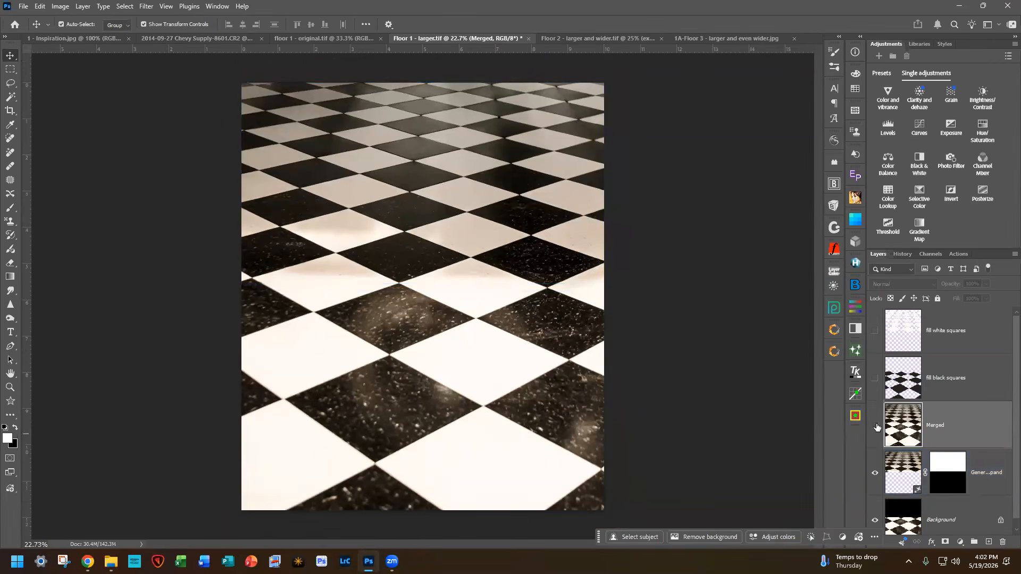
pyautogui.click(875, 426)
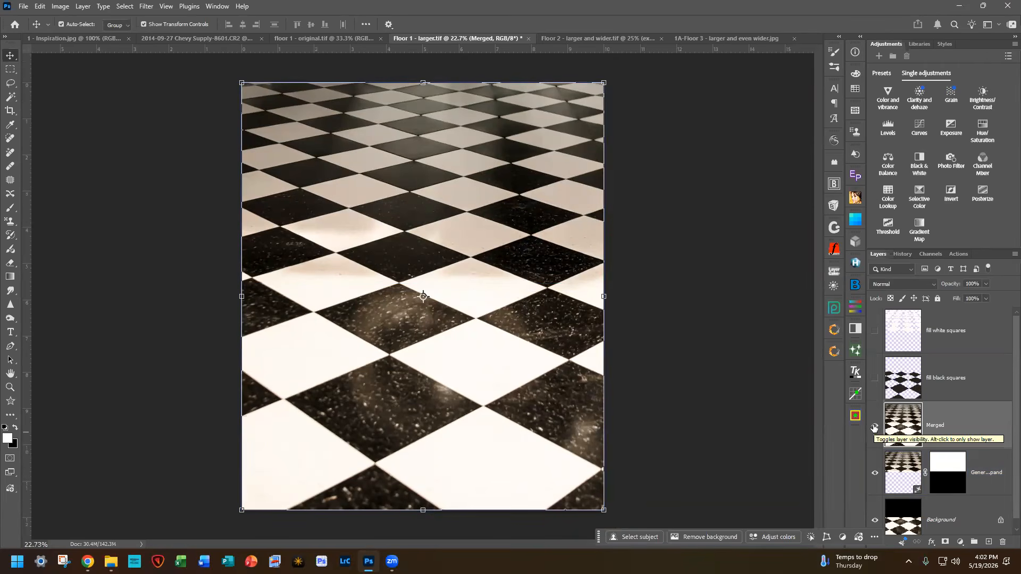
pyautogui.click(875, 379)
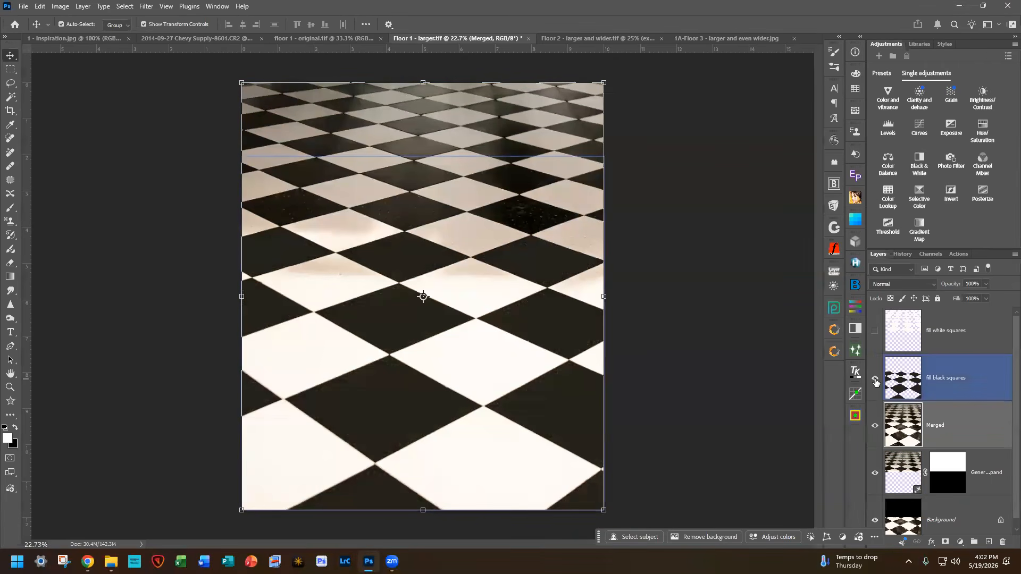
pyautogui.click(875, 334)
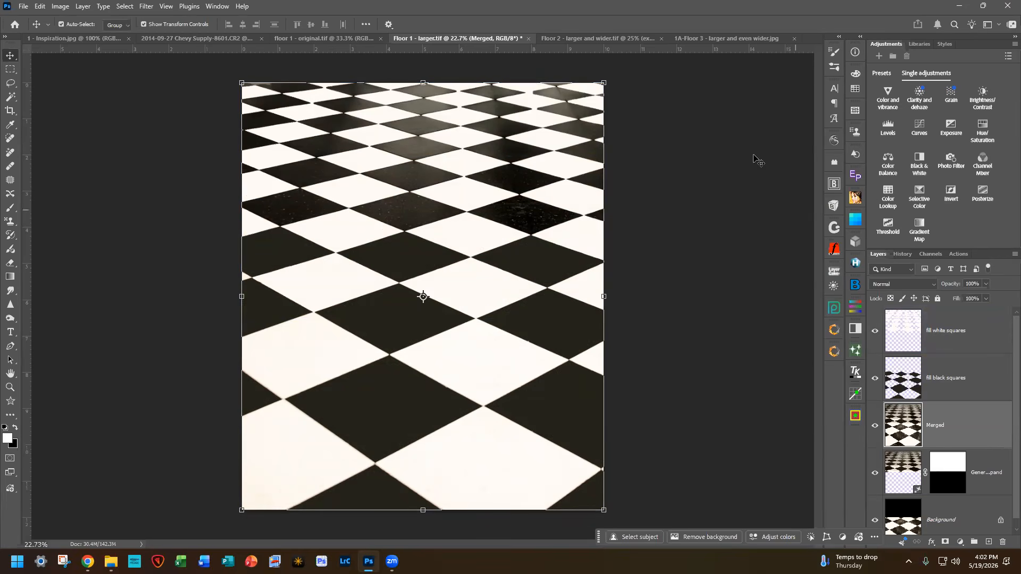
# Step: Compare Floor 2 - larger and wider.tif with and without its generated side extension, and view the 1A-Floor 3 image
pyautogui.click(584, 38)
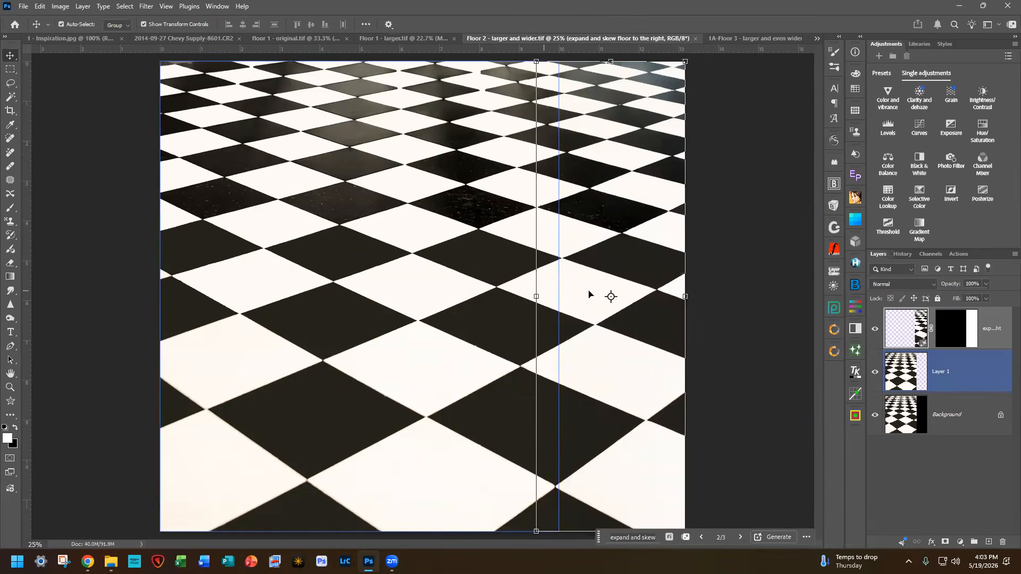
pyautogui.click(705, 299)
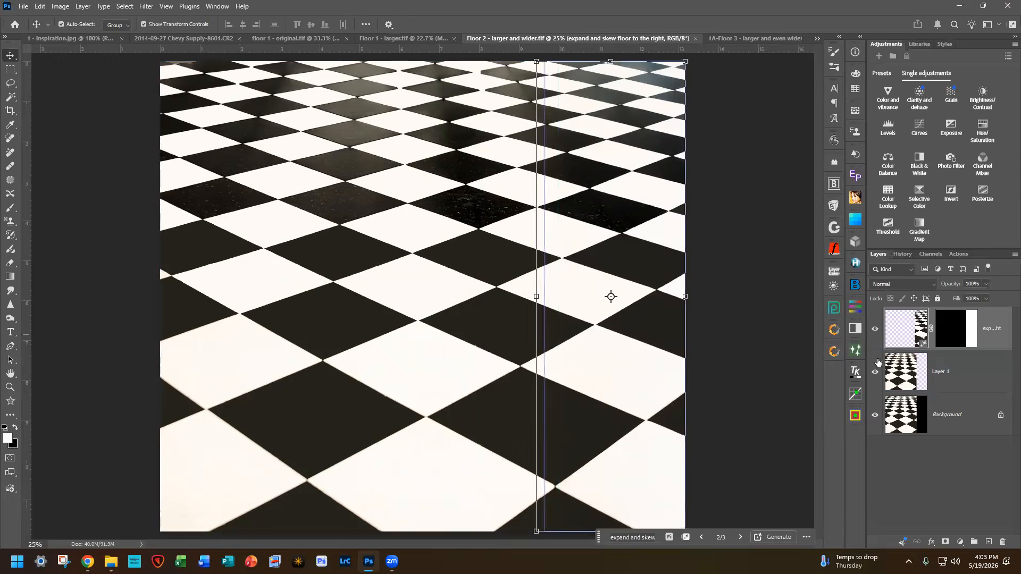
pyautogui.click(875, 329)
pyautogui.click(875, 330)
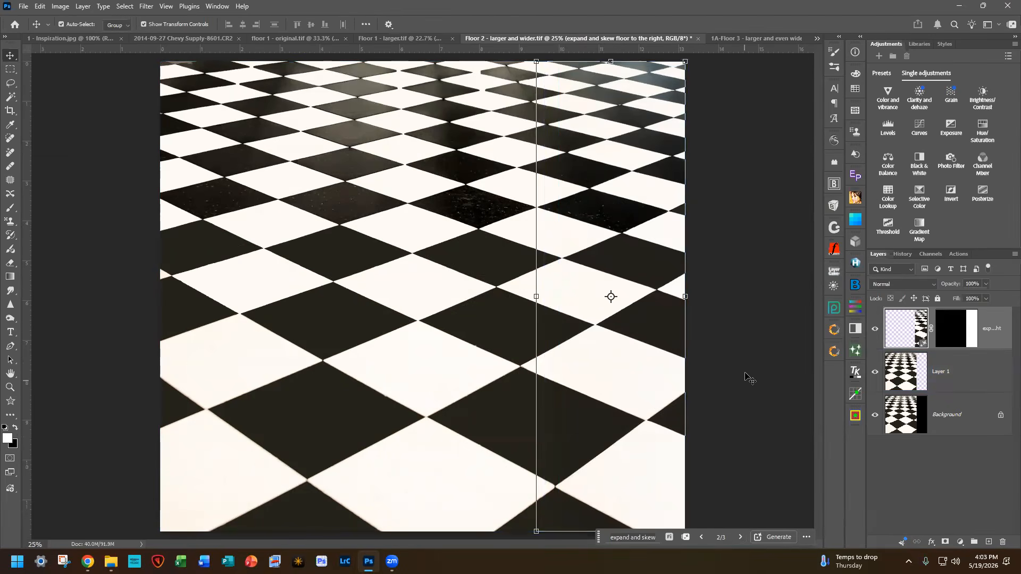
pyautogui.click(761, 39)
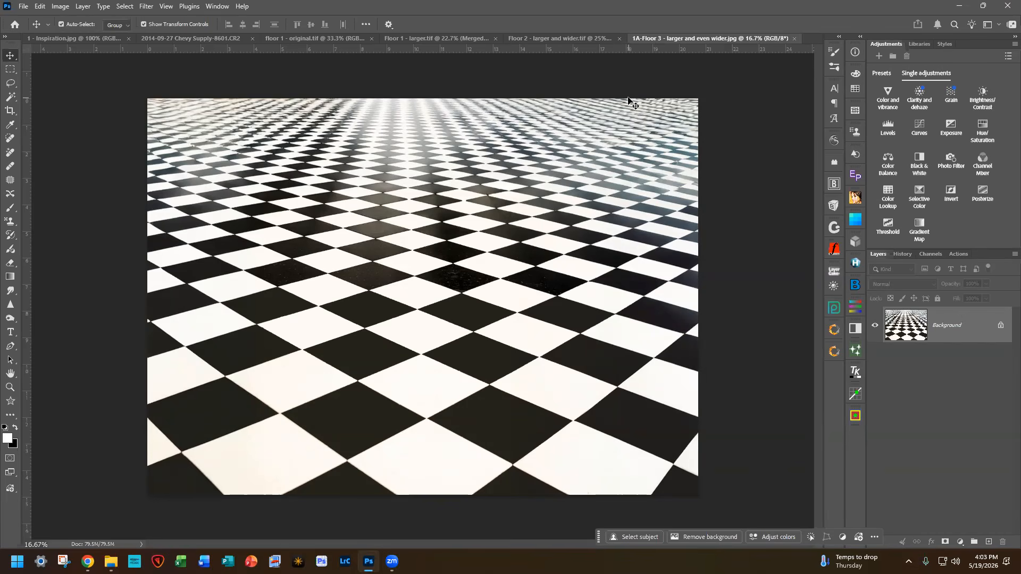
# Step: Close all open documents, discarding the changes in every one of them
pyautogui.click(24, 6)
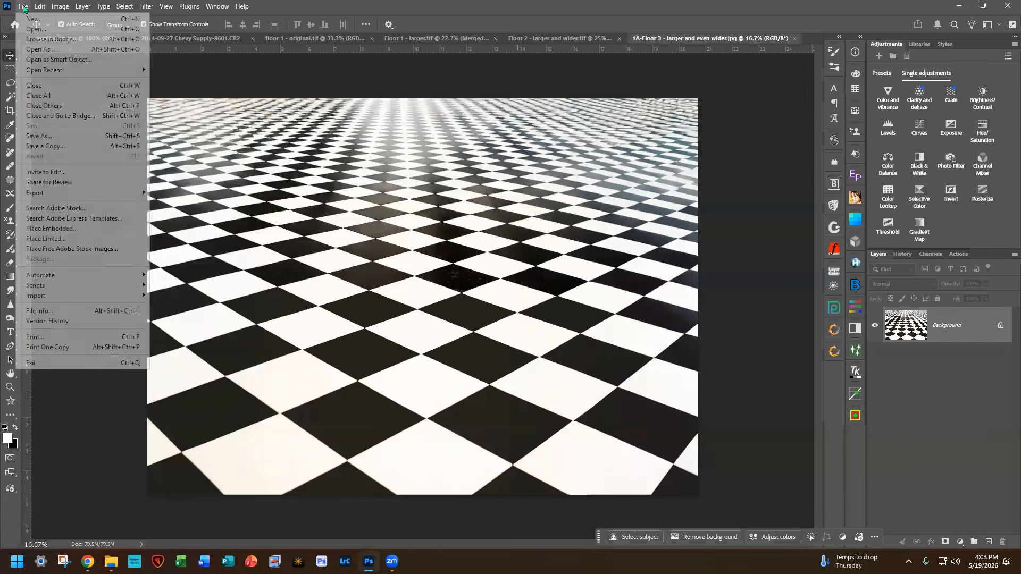
pyautogui.click(62, 97)
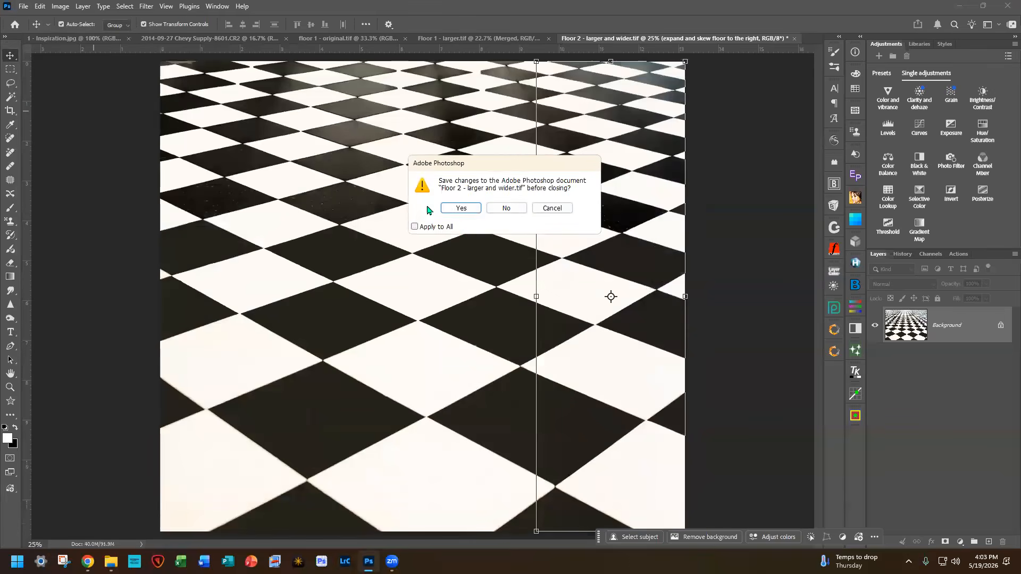
pyautogui.click(414, 228)
pyautogui.click(507, 208)
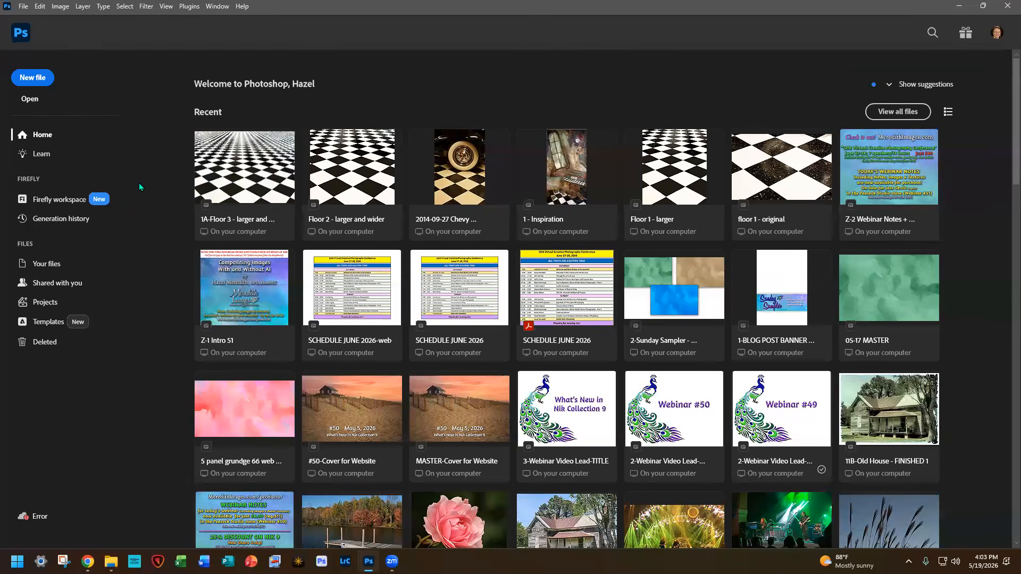
# Step: Create a new portrait document 16 x 20 inches at 300 pixels/inch, RGB Color, 8 bit, with a white background
pyautogui.click(24, 6)
pyautogui.click(32, 19)
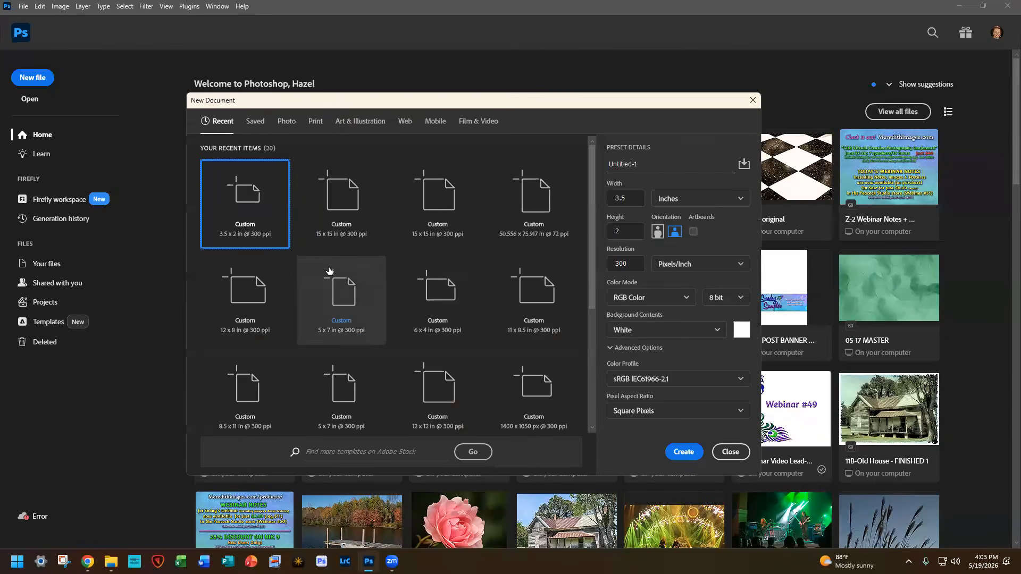
pyautogui.click(358, 212)
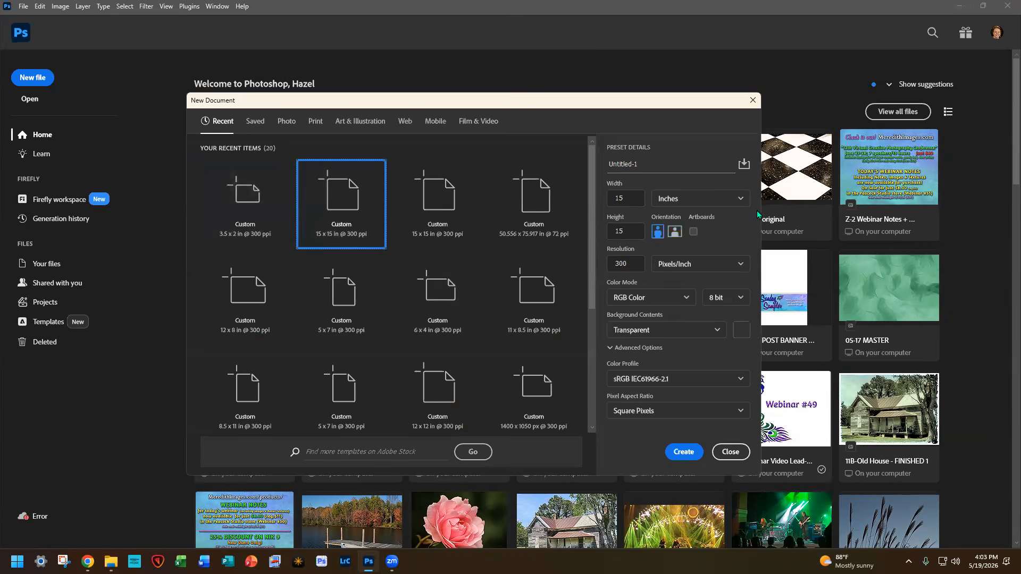
pyautogui.doubleClick(628, 198)
pyautogui.write('16')
pyautogui.press('Tab')
pyautogui.write('2')
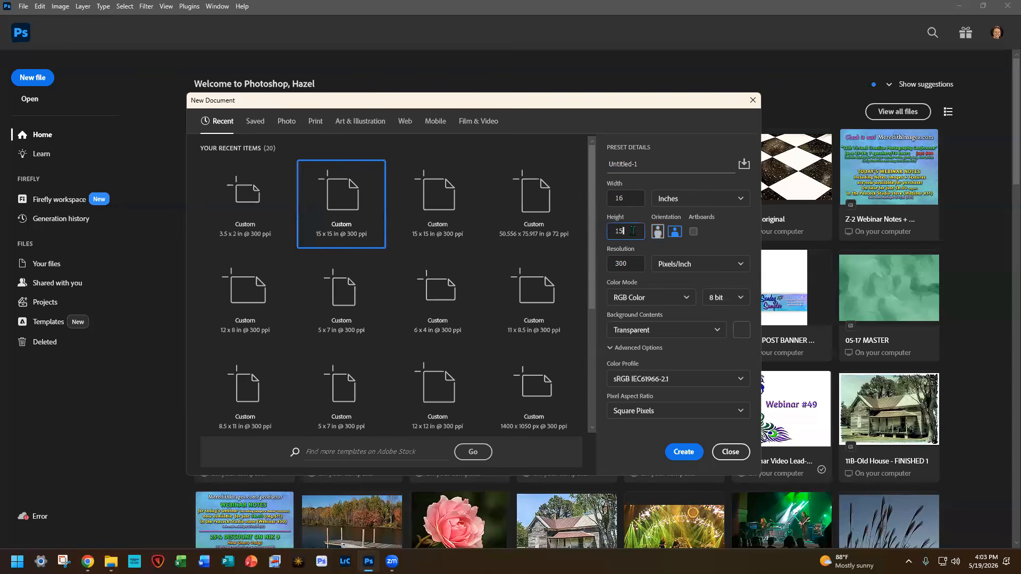
pyautogui.write('0')
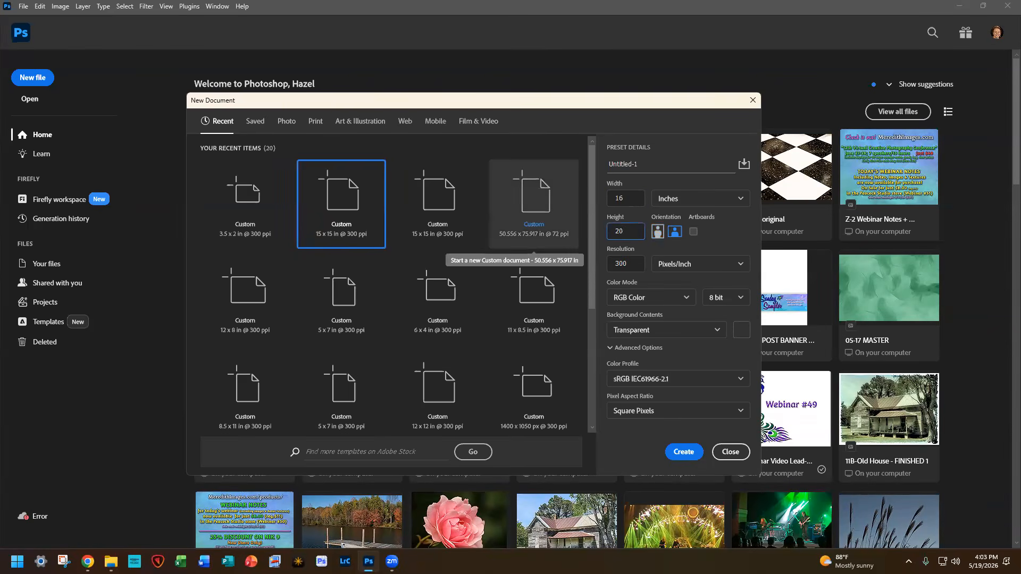
pyautogui.click(657, 232)
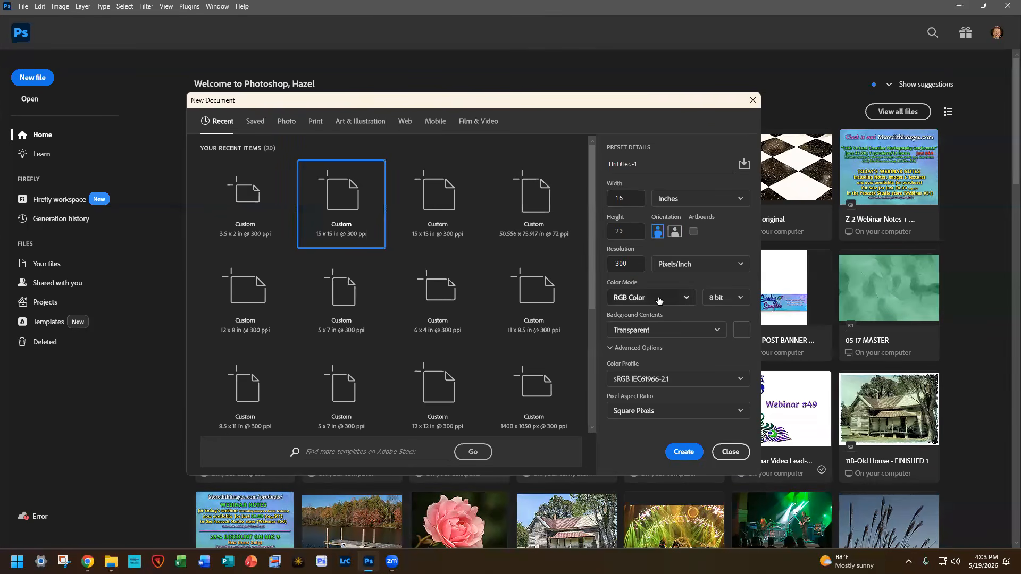
pyautogui.click(691, 336)
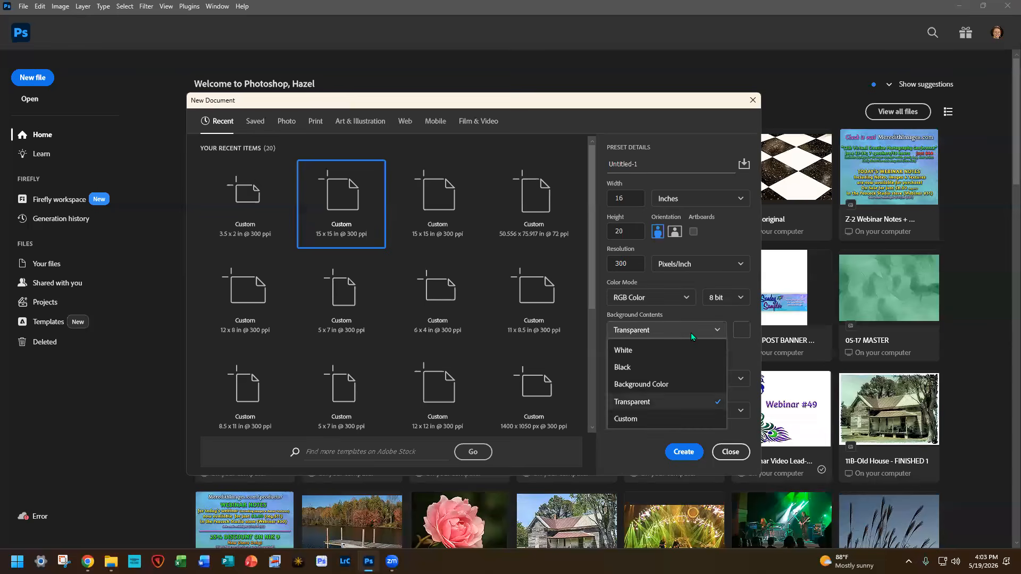
pyautogui.click(619, 352)
pyautogui.click(682, 453)
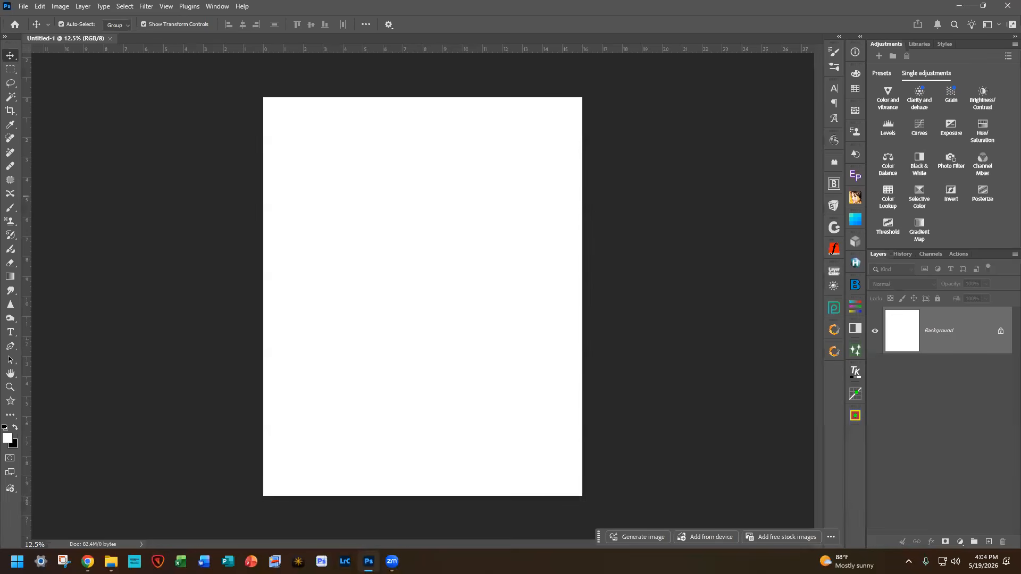
# Step: Place the 1A-Floor 3 - larger and even wider image in the new document and align it with the canvas's bottom edge
pyautogui.moveTo(949, 153); pyautogui.dragTo(481, 256)
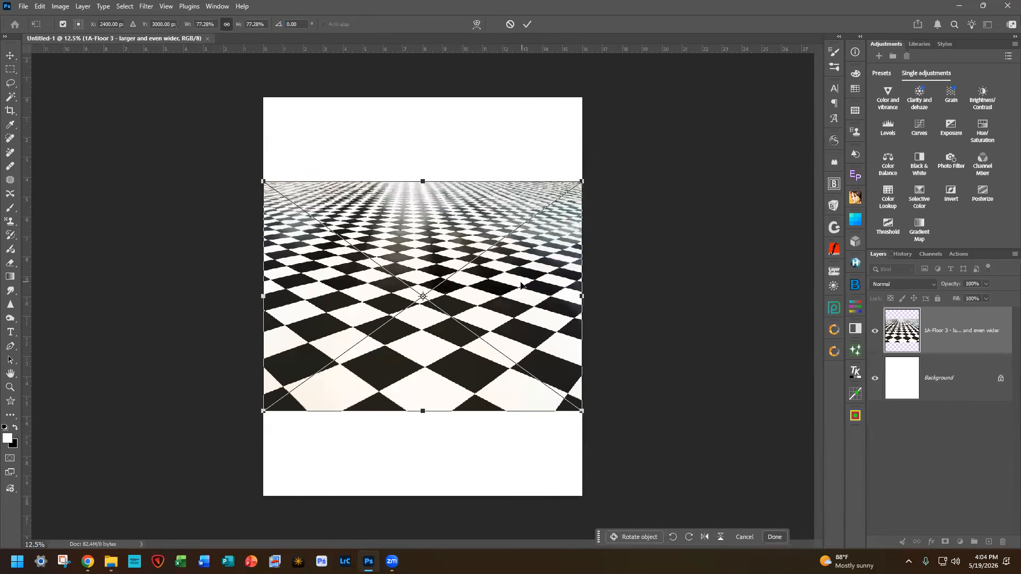
pyautogui.moveTo(520, 286); pyautogui.dragTo(521, 372)
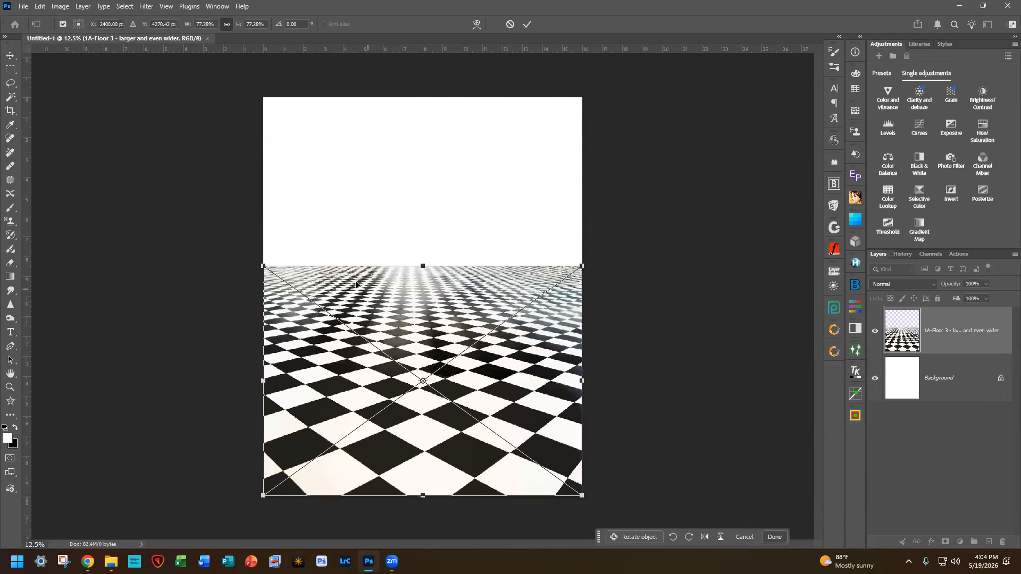
# Step: Skew the checkerboard floor, pulling both far corners left and extending the near right corner beyond the canvas's right edge
pyautogui.click(38, 7)
pyautogui.moveTo(78, 282)
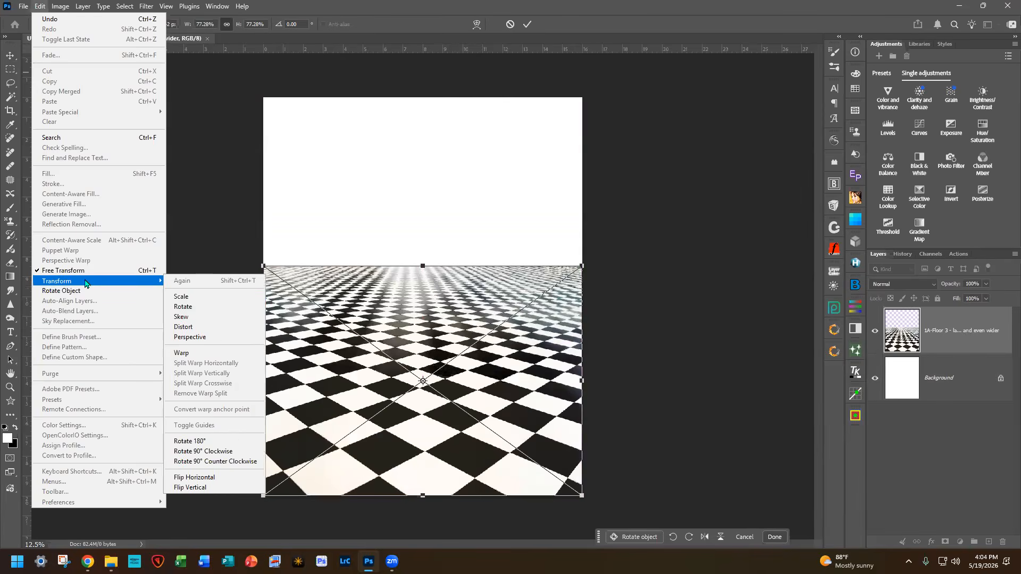
pyautogui.click(192, 318)
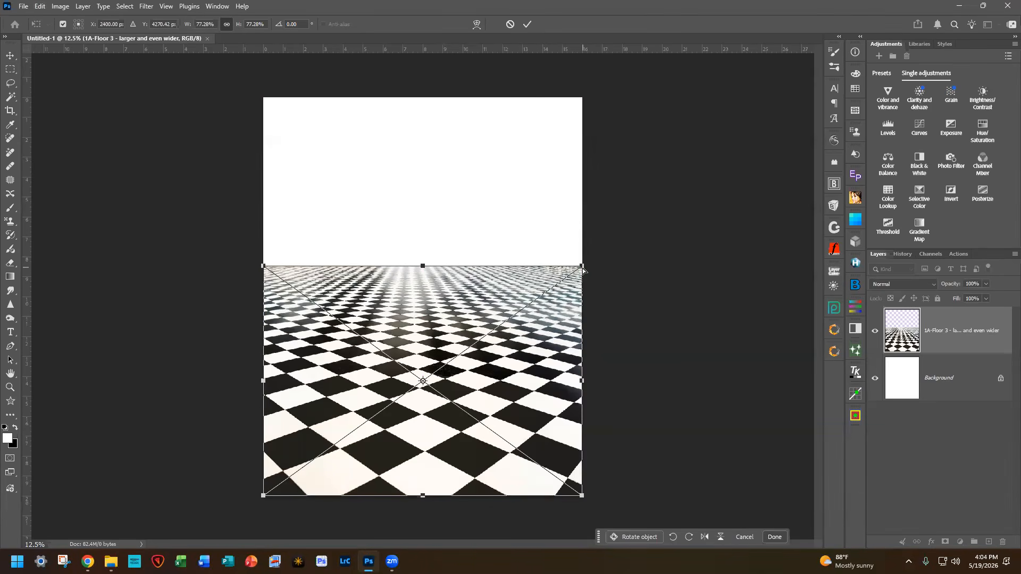
pyautogui.moveTo(583, 270); pyautogui.dragTo(519, 241)
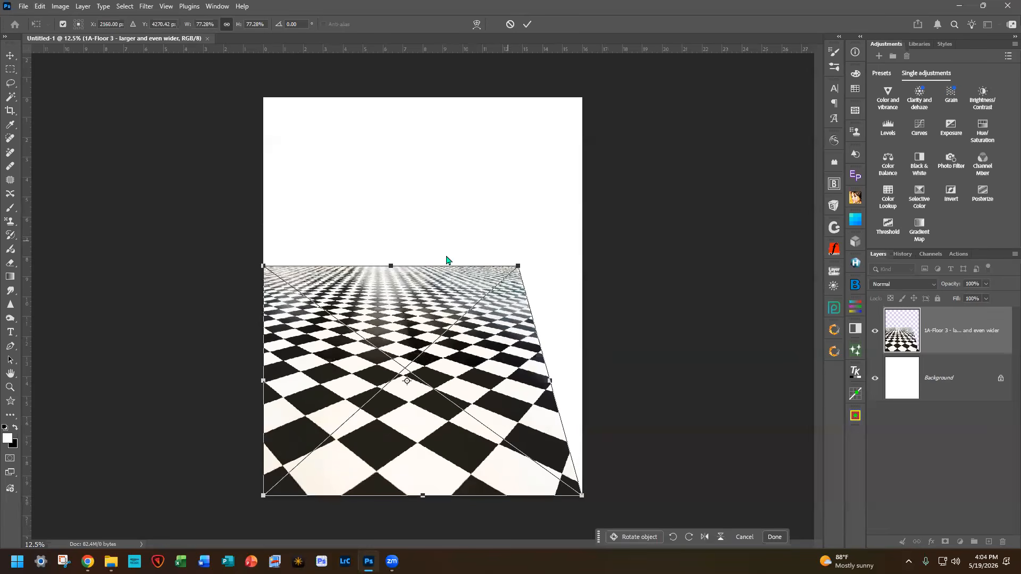
pyautogui.moveTo(260, 267); pyautogui.dragTo(222, 281)
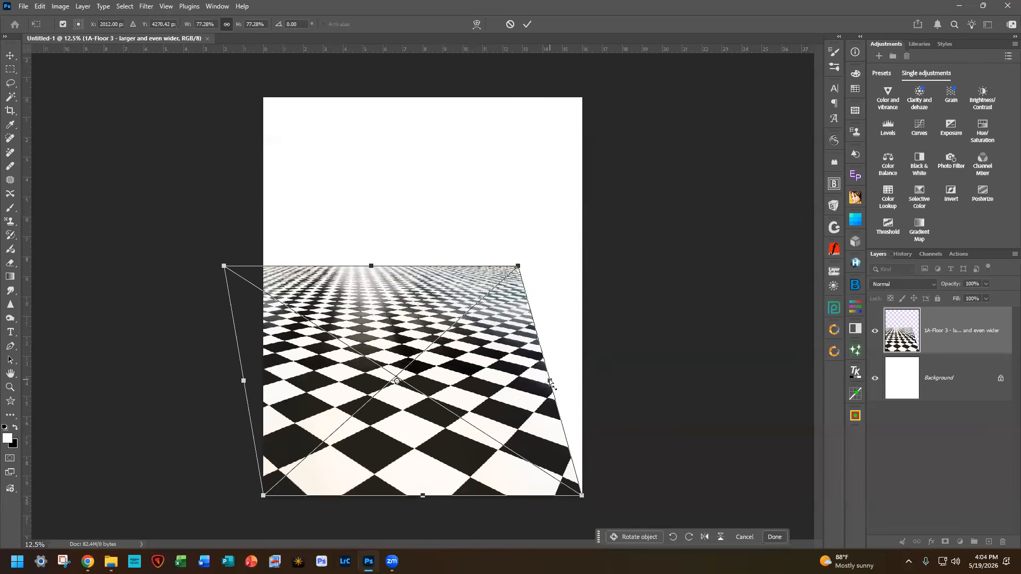
pyautogui.moveTo(583, 497); pyautogui.dragTo(636, 504)
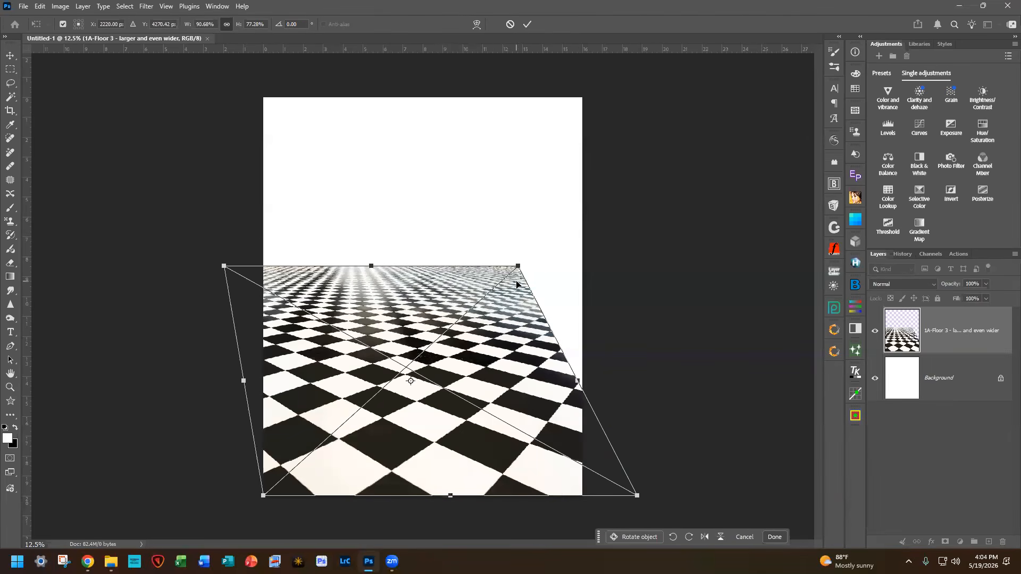
# Step: Shift the skewed floor right, pull its left corners back past the canvas edge, raise the far right corner, and apply the transform
pyautogui.moveTo(493, 320); pyautogui.dragTo(506, 322)
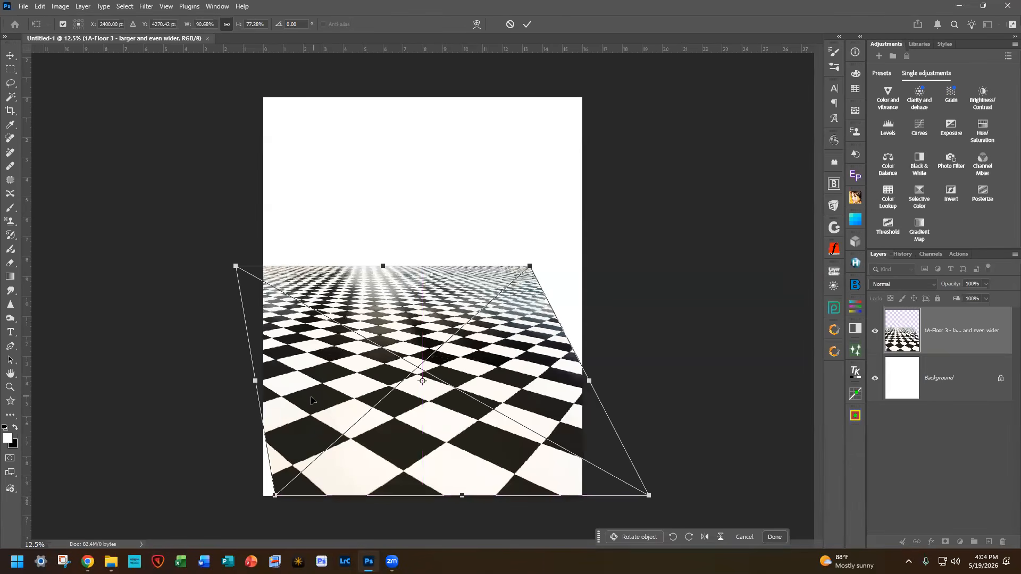
pyautogui.moveTo(275, 498); pyautogui.dragTo(262, 497)
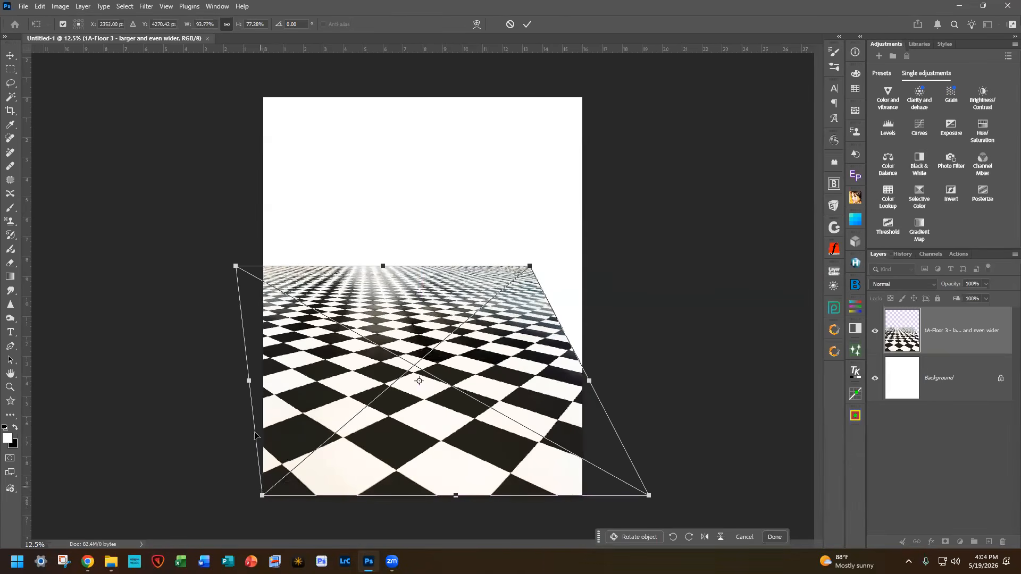
pyautogui.moveTo(234, 267); pyautogui.dragTo(220, 266)
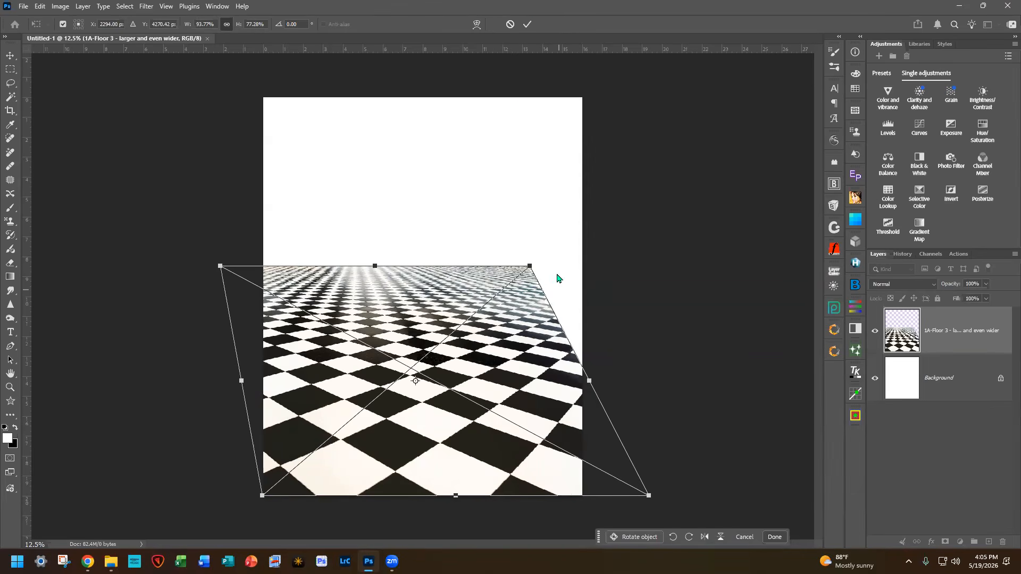
pyautogui.moveTo(529, 266); pyautogui.dragTo(531, 245)
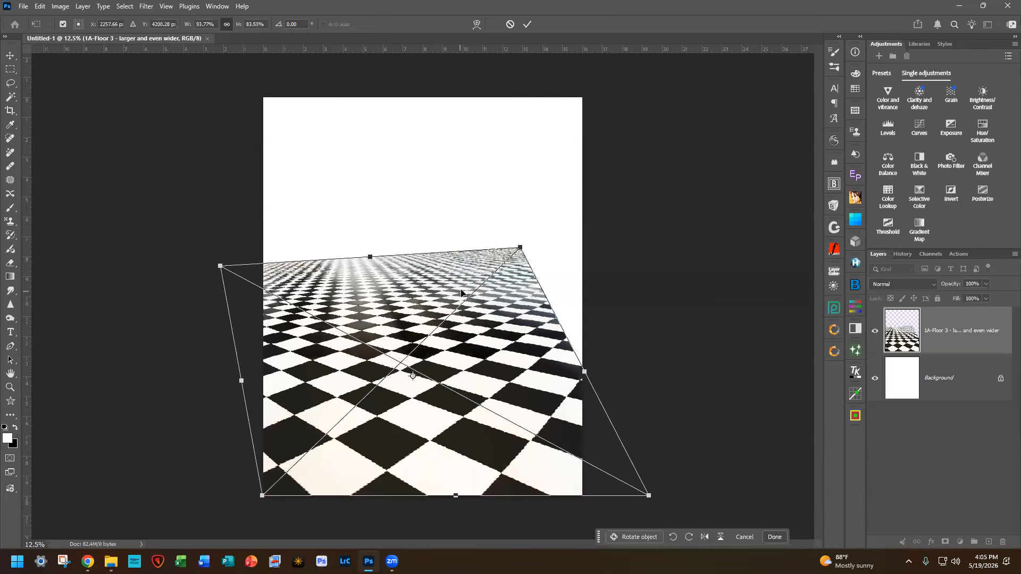
pyautogui.click(528, 25)
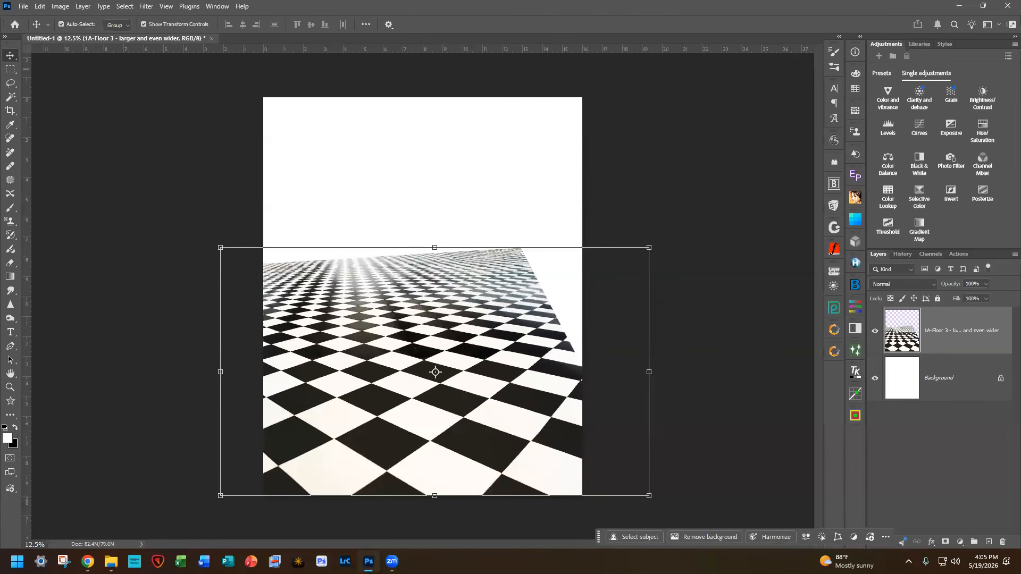
# Step: Place the 1B-VCPC 2023-02 Grunged Sage Green texture as a back wall, sized about 106.67% wide and 77.33% high from the canvas's top
pyautogui.moveTo(887, 160); pyautogui.dragTo(506, 171)
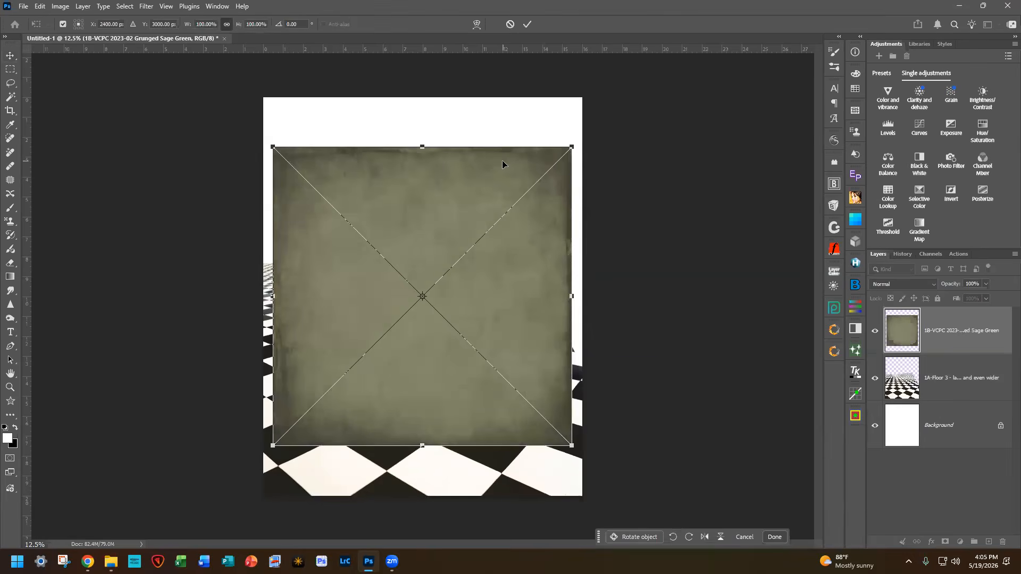
pyautogui.moveTo(503, 315); pyautogui.dragTo(494, 272)
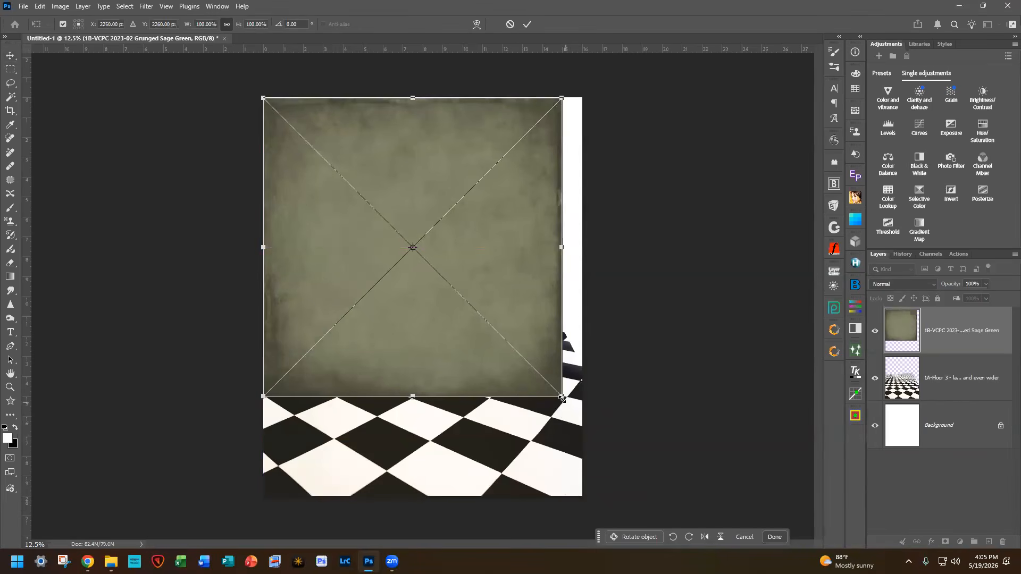
pyautogui.moveTo(563, 396); pyautogui.dragTo(586, 330)
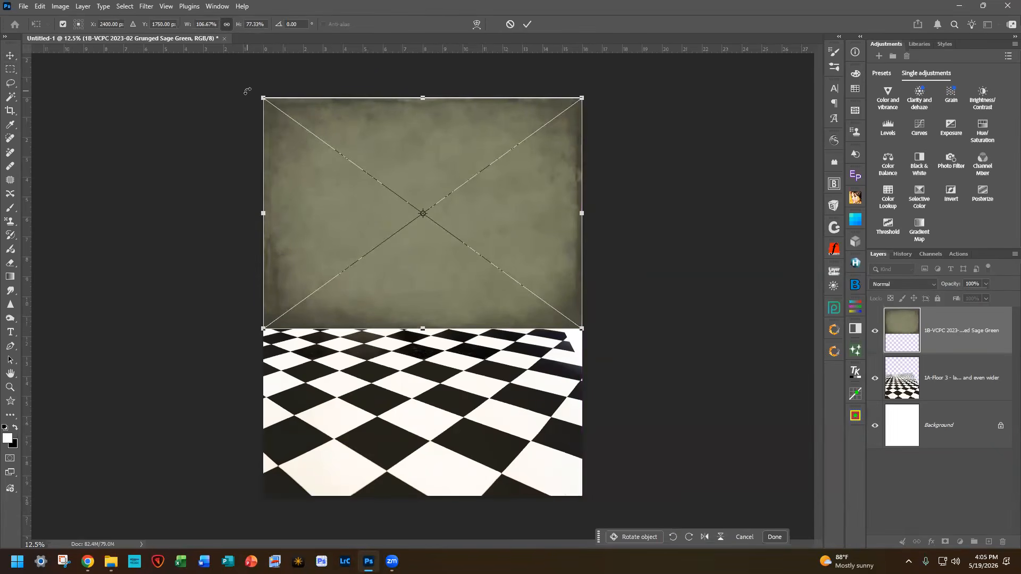
pyautogui.press('Return')
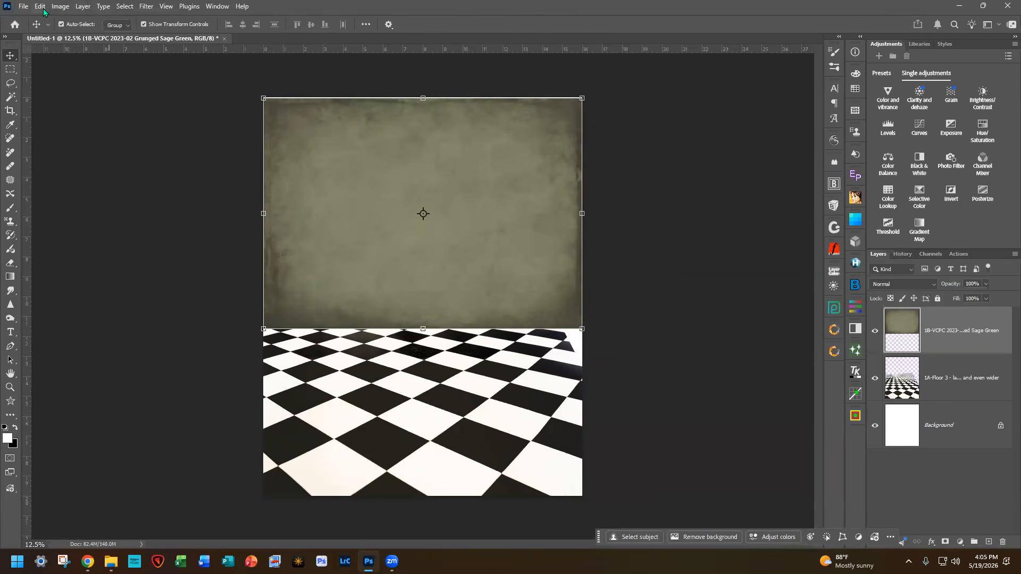
# Step: Skew the sage green wall by raising its lower corners so the bottom edge slopes slightly upward to the right, matching the floor
pyautogui.click(39, 5)
pyautogui.moveTo(72, 283)
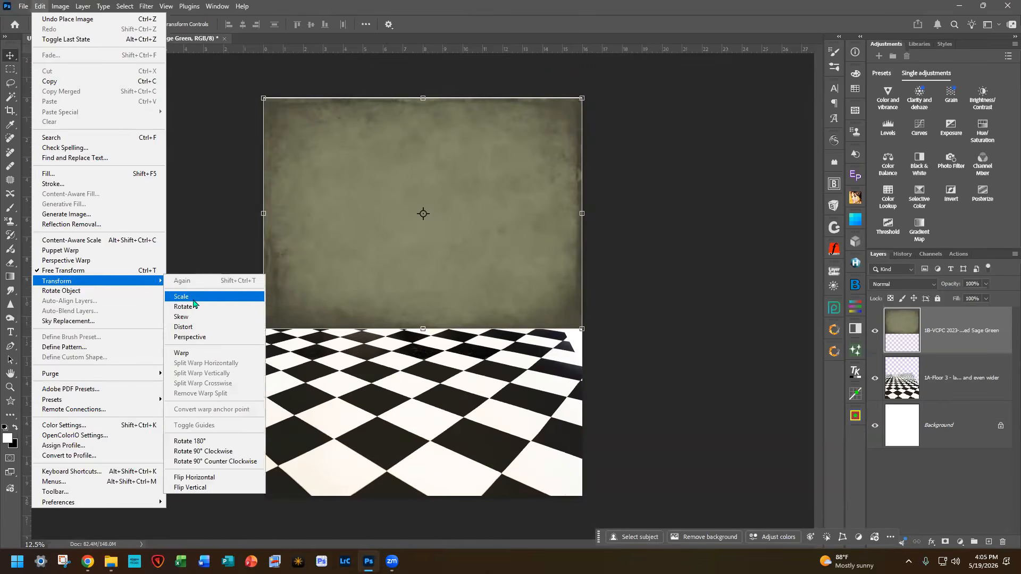
pyautogui.click(190, 318)
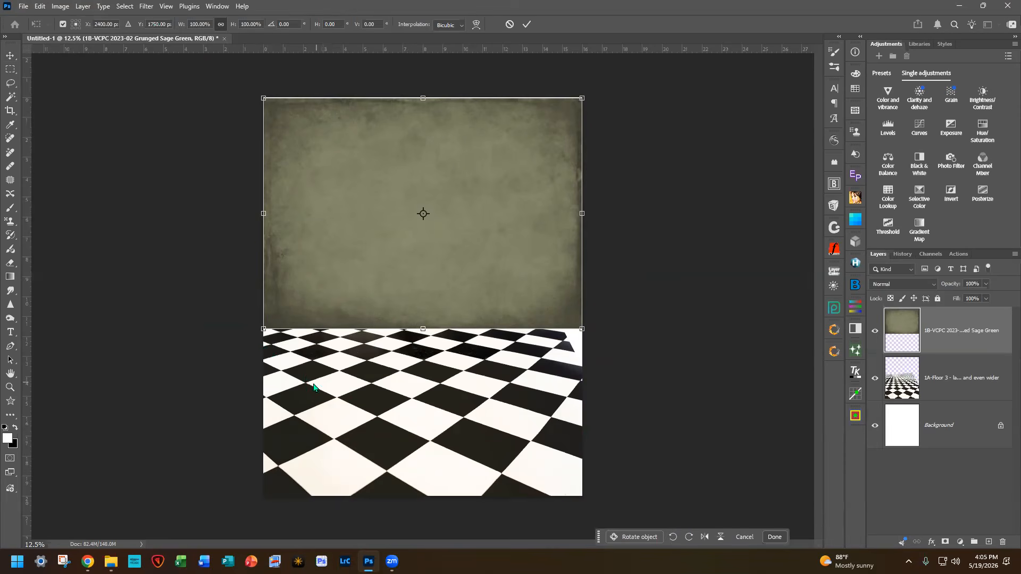
pyautogui.click(265, 330)
pyautogui.click(395, 295)
pyautogui.moveTo(264, 330); pyautogui.dragTo(265, 322)
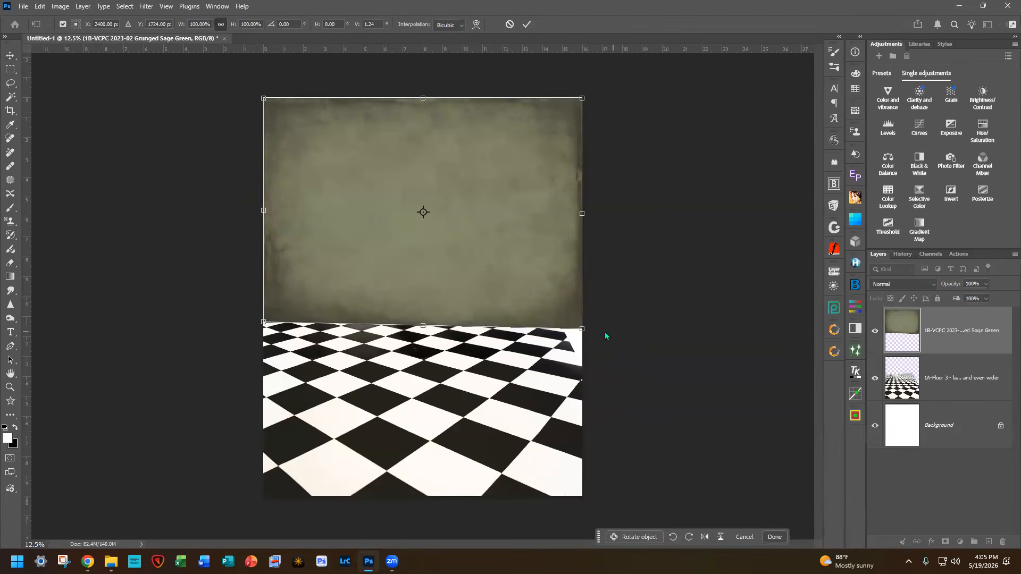
pyautogui.moveTo(583, 328); pyautogui.dragTo(584, 318)
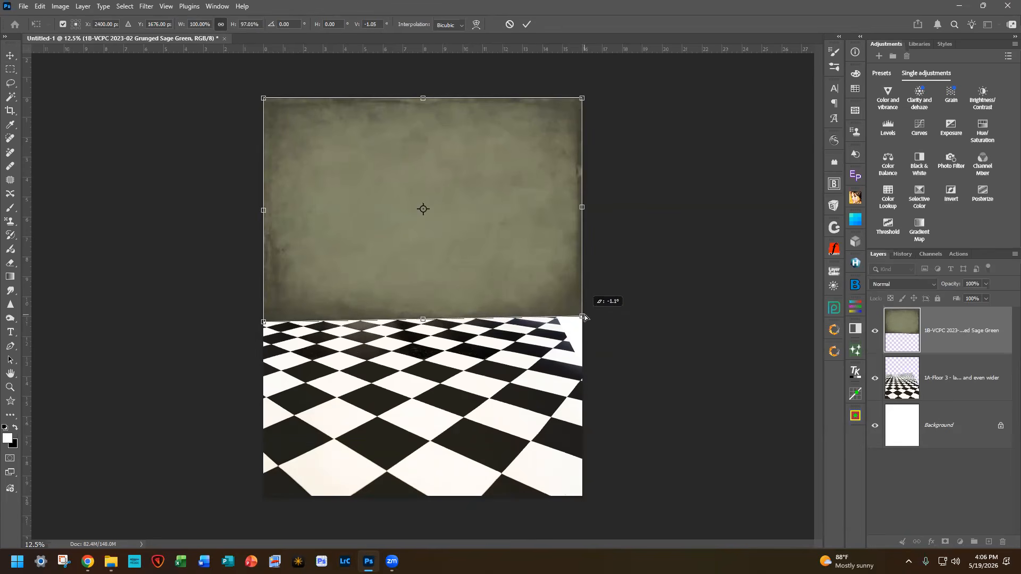
pyautogui.moveTo(584, 318); pyautogui.dragTo(583, 304)
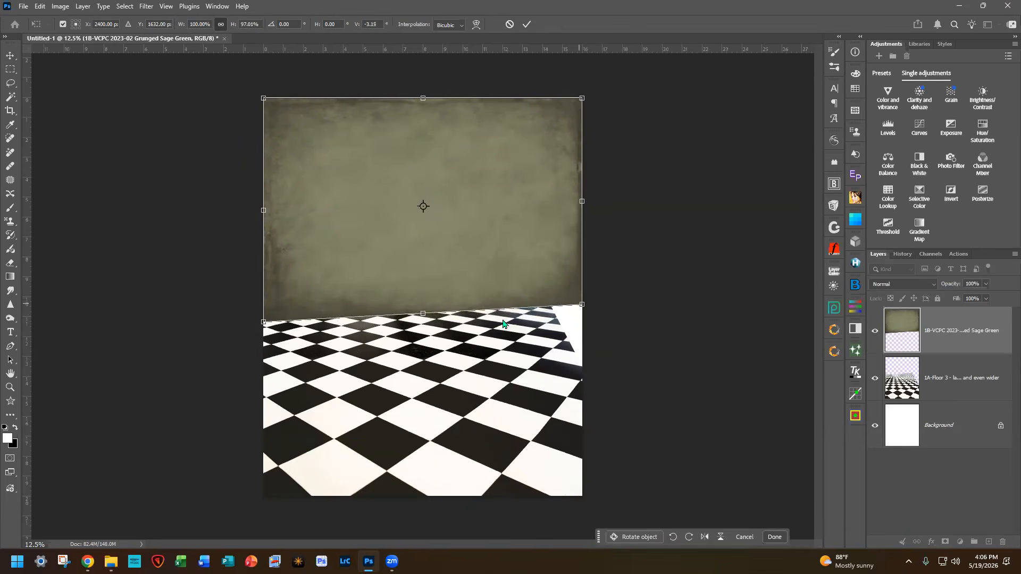
pyautogui.moveTo(261, 326); pyautogui.dragTo(260, 318)
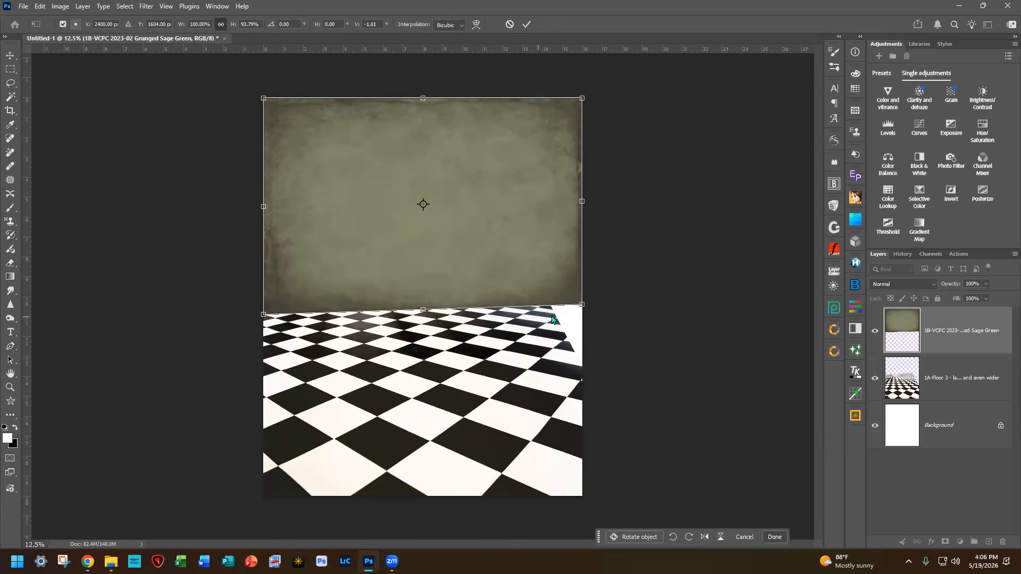
pyautogui.moveTo(582, 308); pyautogui.dragTo(582, 308)
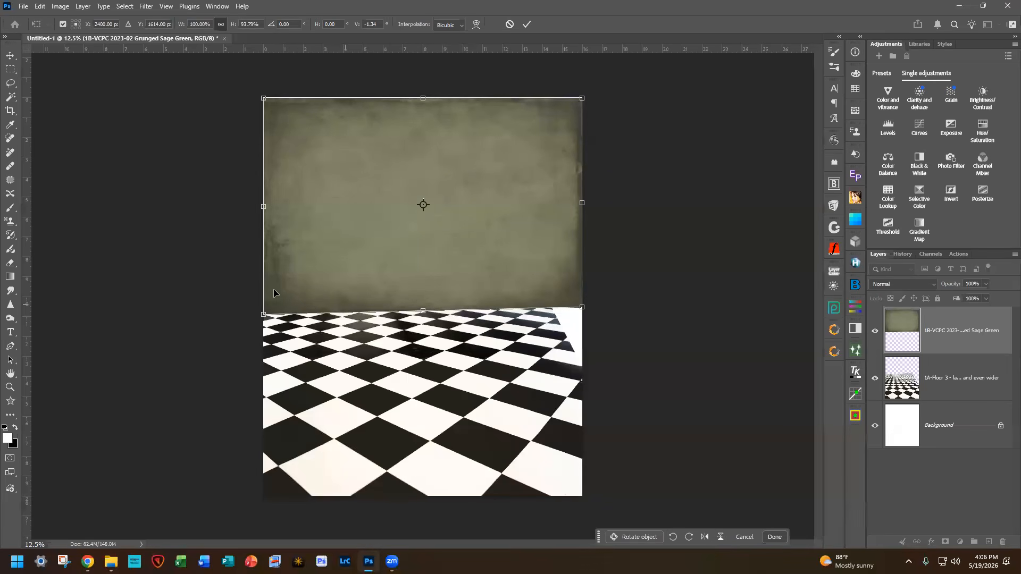
pyautogui.click(525, 24)
# Step: Enlarge the checkerboard floor layer to about 109.34% and move it down to cover the white gap beside the wall's lower right corner
pyautogui.click(930, 397)
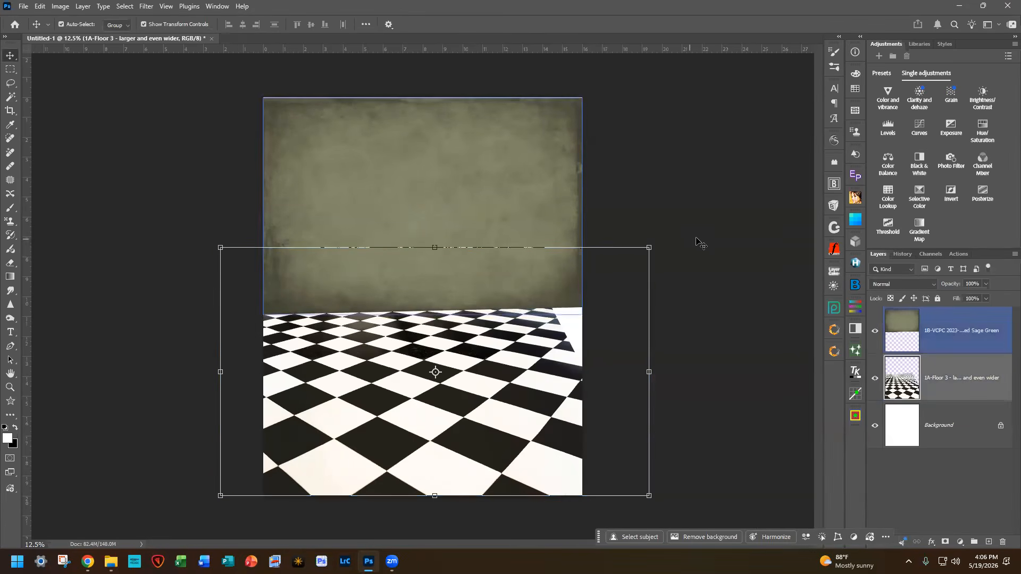
pyautogui.moveTo(649, 247); pyautogui.dragTo(689, 224)
pyautogui.moveTo(531, 364); pyautogui.dragTo(537, 376)
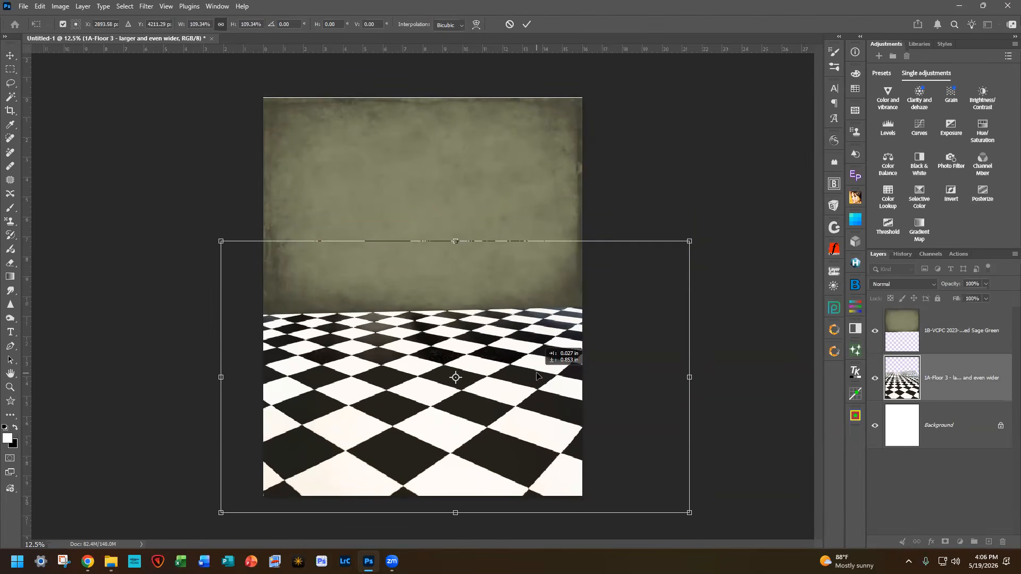
pyautogui.moveTo(536, 376); pyautogui.dragTo(537, 376)
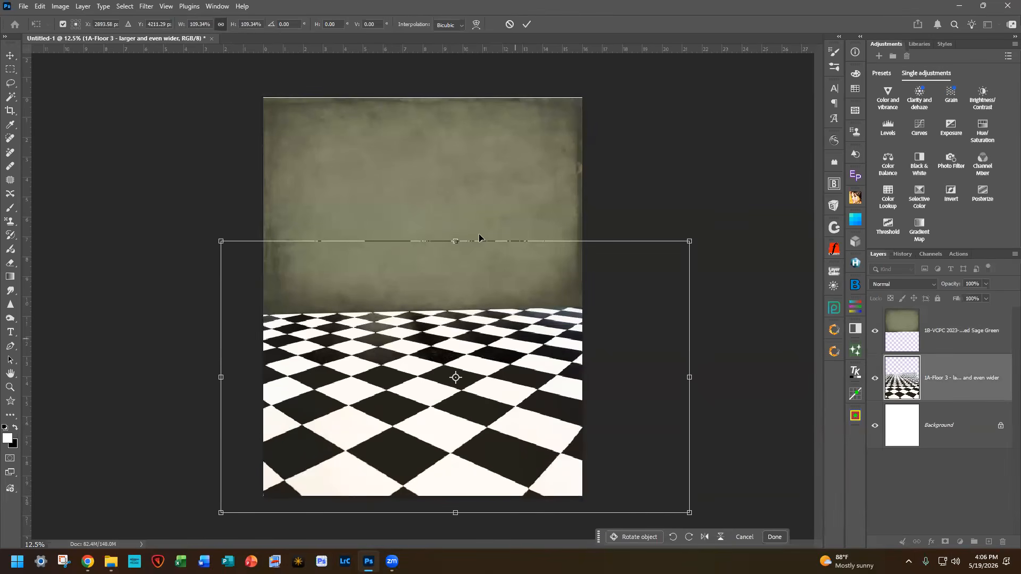
pyautogui.click(528, 25)
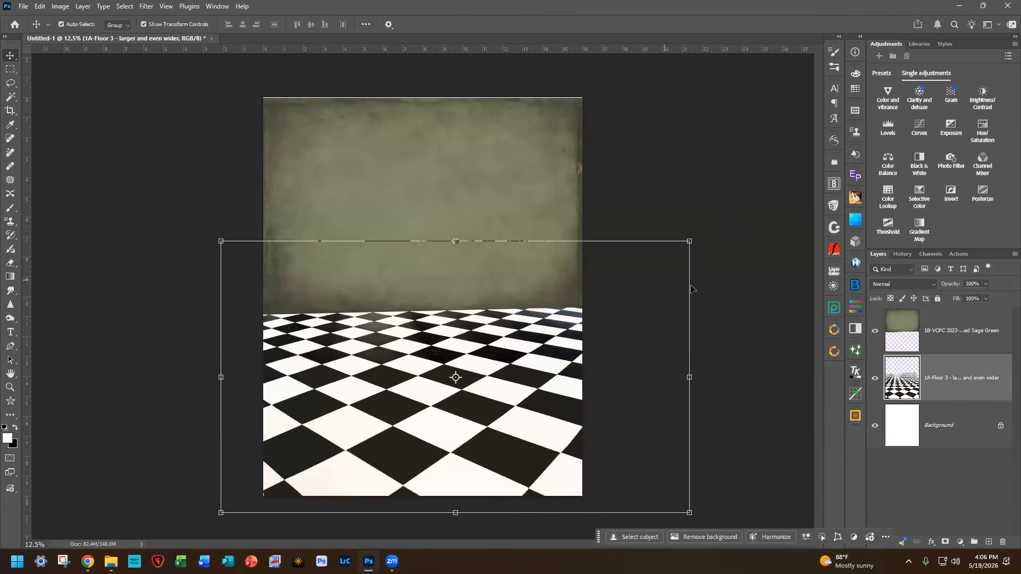
pyautogui.click(902, 485)
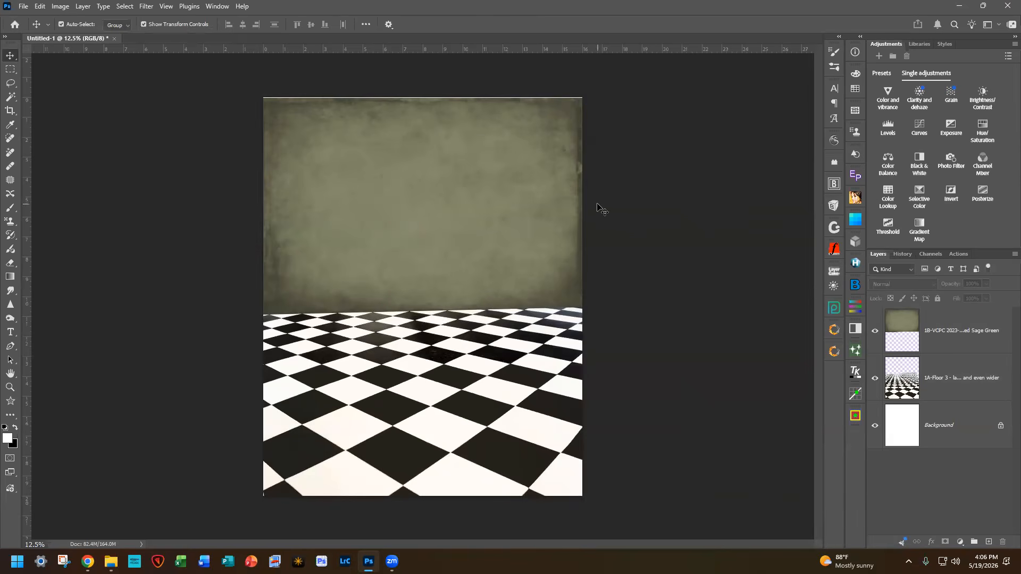
# Step: Stretch the sage green wall's upper edge to the top of the canvas, closing the thin gap
pyautogui.click(939, 324)
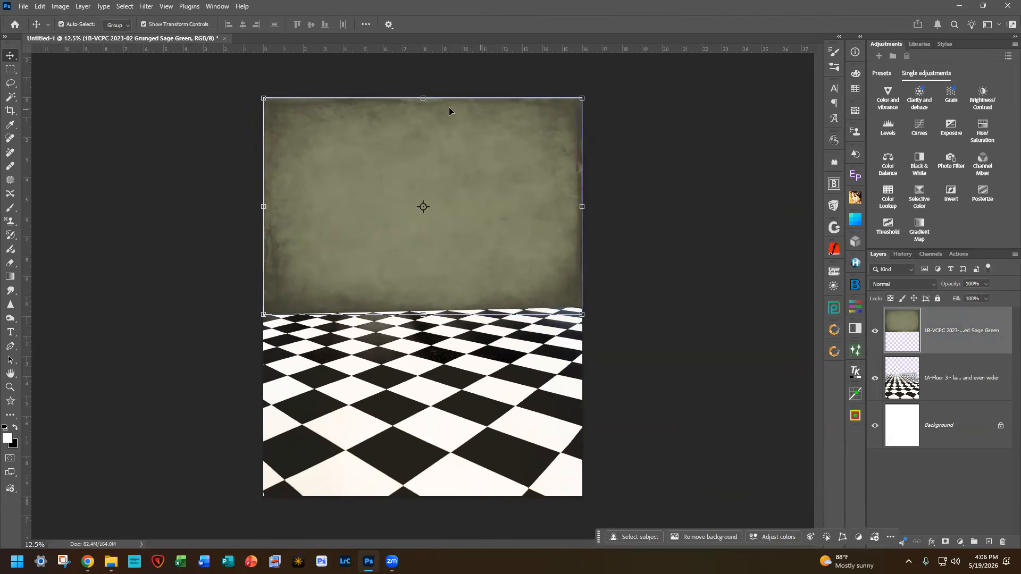
pyautogui.click(424, 97)
pyautogui.moveTo(424, 98); pyautogui.dragTo(424, 97)
pyautogui.press('Return')
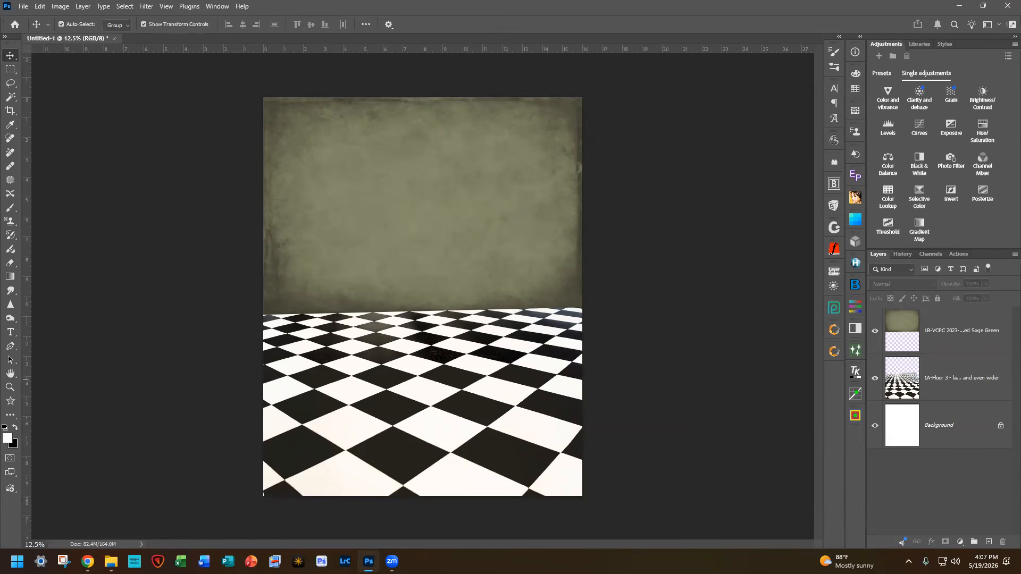
# Step: Place the 1C-Organ and Chair image above the wall layer, move it onto the floor, and enlarge it to about 147.55%
pyautogui.moveTo(406, 216); pyautogui.dragTo(406, 337)
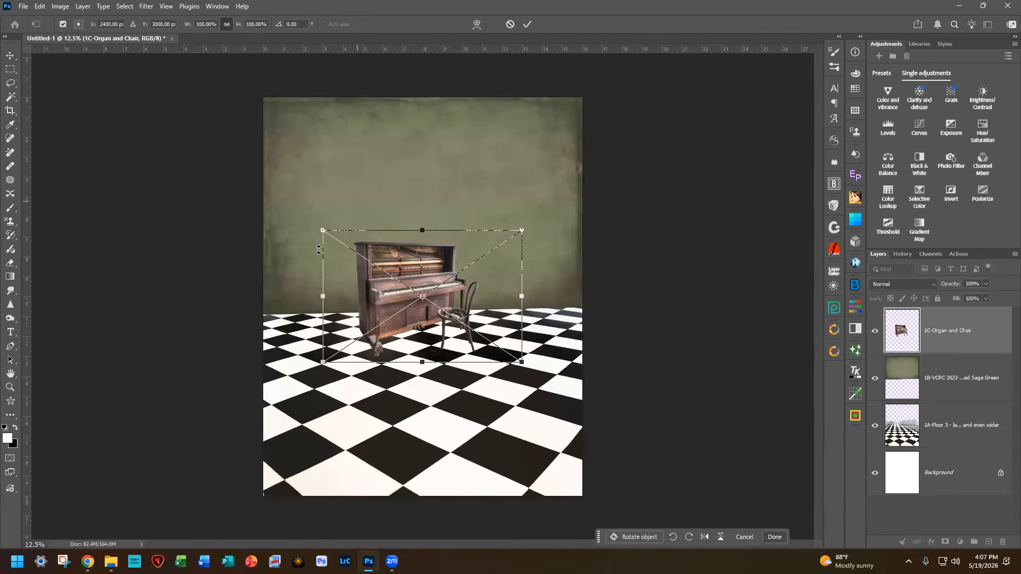
pyautogui.moveTo(427, 292); pyautogui.dragTo(391, 362)
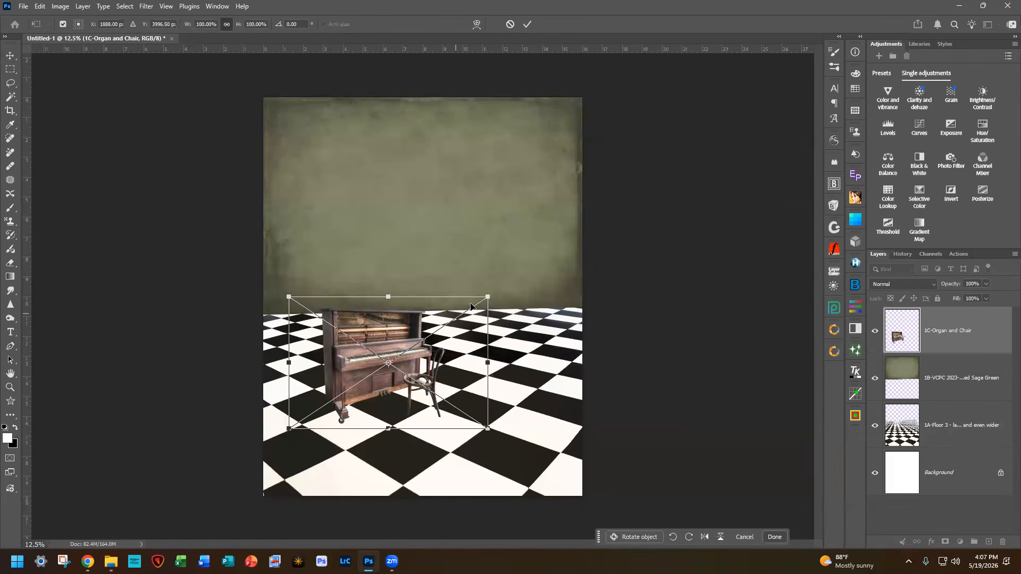
pyautogui.moveTo(488, 297); pyautogui.dragTo(488, 296)
pyautogui.moveTo(532, 251); pyautogui.dragTo(565, 228)
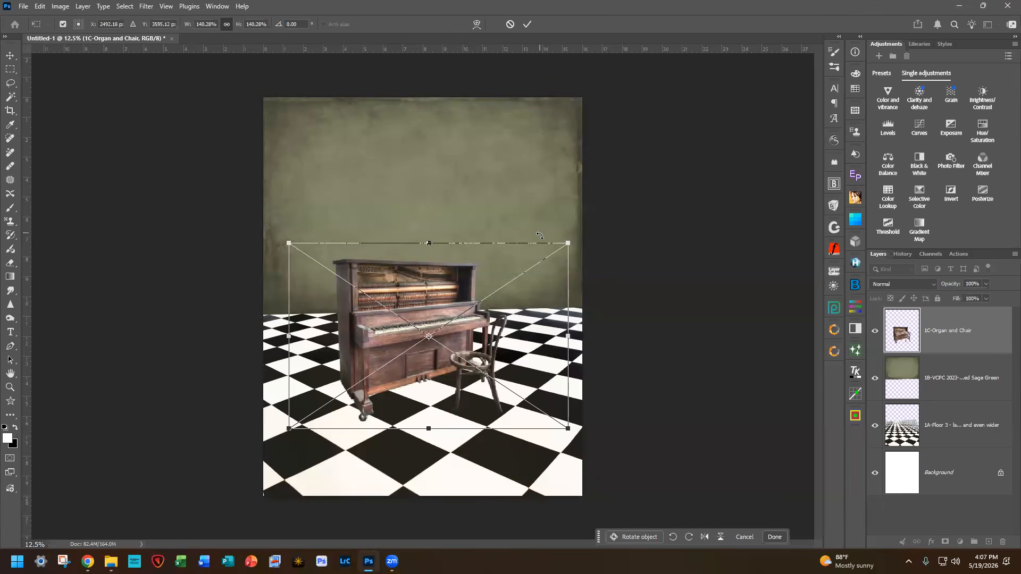
pyautogui.moveTo(568, 243); pyautogui.dragTo(583, 233)
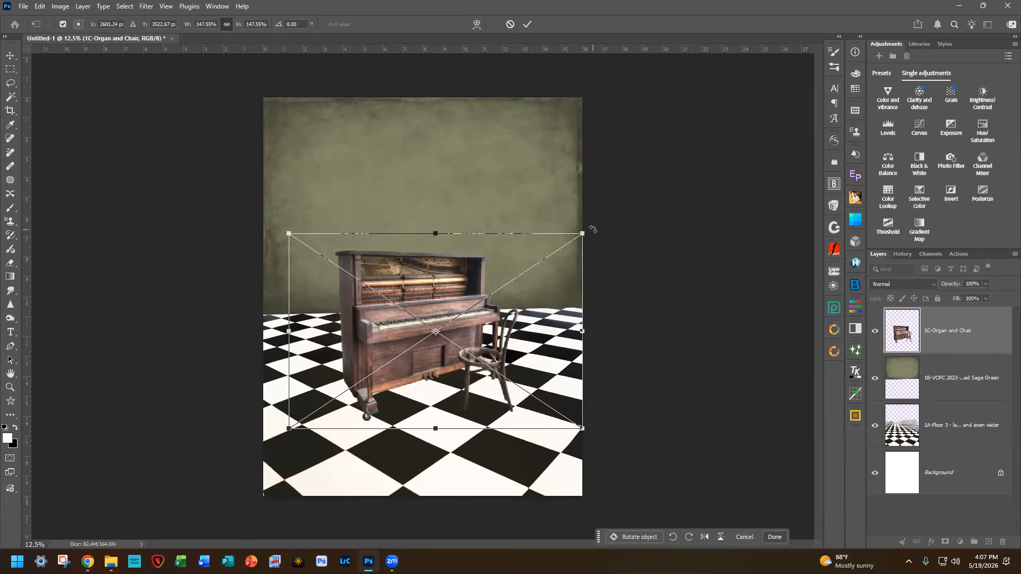
# Step: Rotate the organ and chair to about -6.07°, enlarge them to slightly over 181%, and position them on the floor's left side
pyautogui.moveTo(592, 229); pyautogui.dragTo(583, 219)
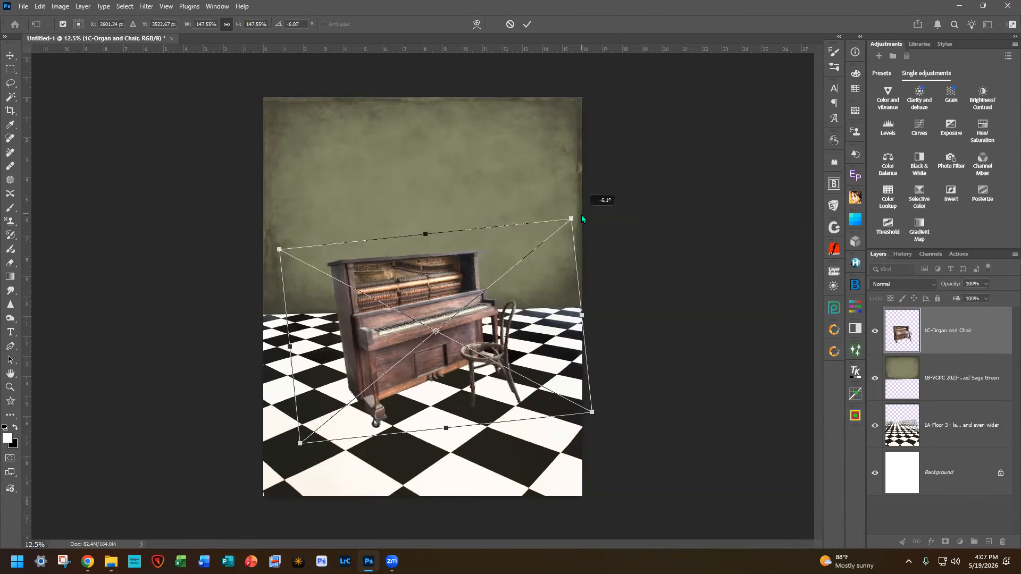
pyautogui.moveTo(440, 304); pyautogui.dragTo(403, 339)
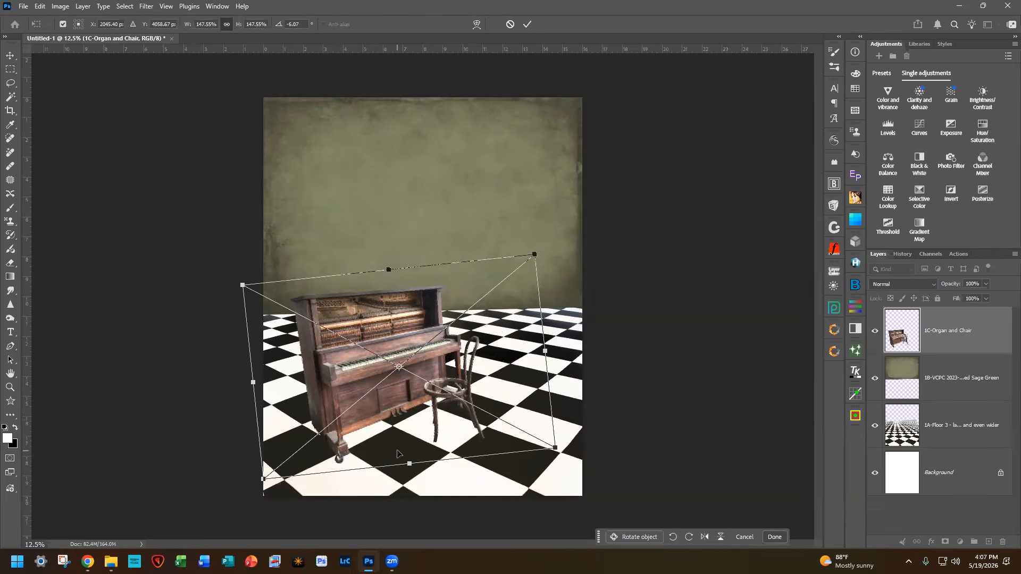
pyautogui.moveTo(536, 255); pyautogui.dragTo(598, 204)
pyautogui.moveTo(387, 357); pyautogui.dragTo(375, 371)
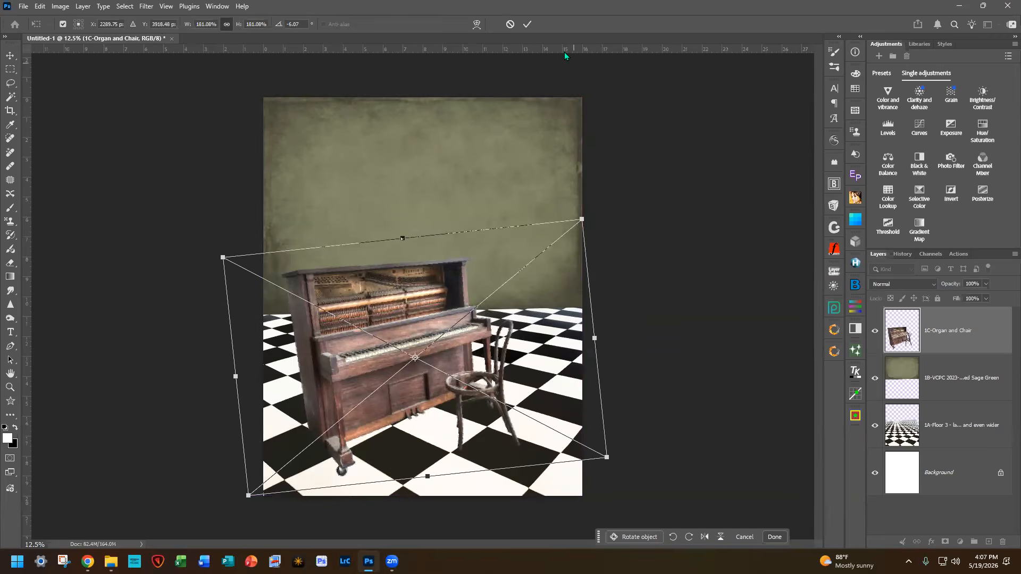
pyautogui.click(527, 25)
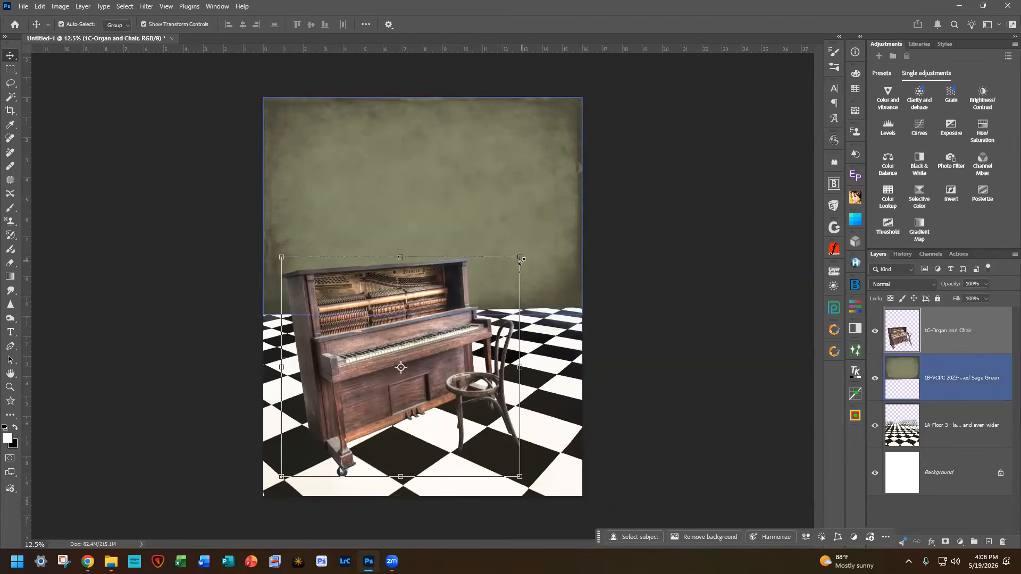
pyautogui.moveTo(519, 258); pyautogui.dragTo(532, 245)
pyautogui.click(526, 24)
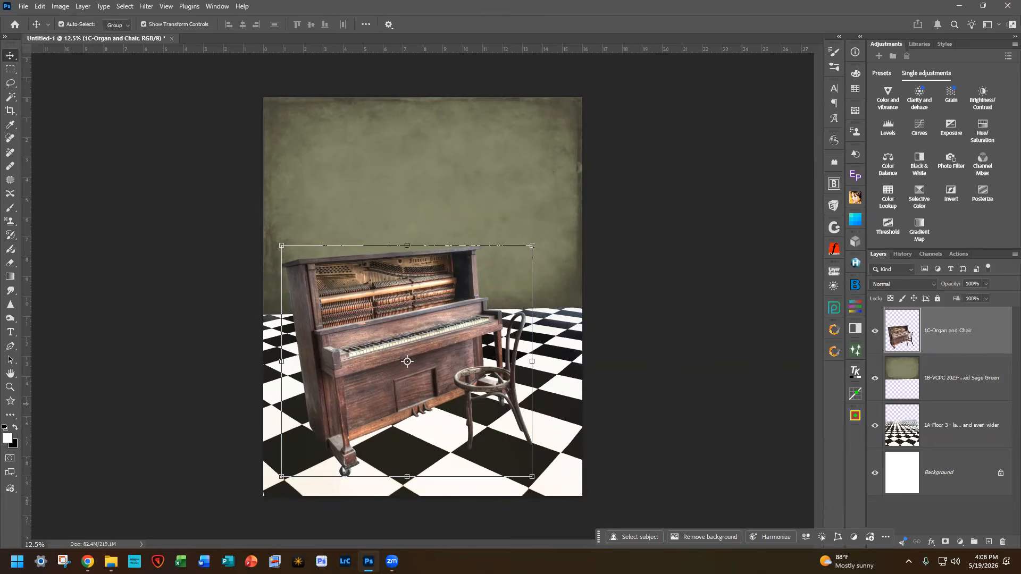
# Step: Place the 1D-Window - complete image above the organ layer and move it to the wall's upper right, keeping its 100% size
pyautogui.moveTo(674, 254); pyautogui.dragTo(488, 230)
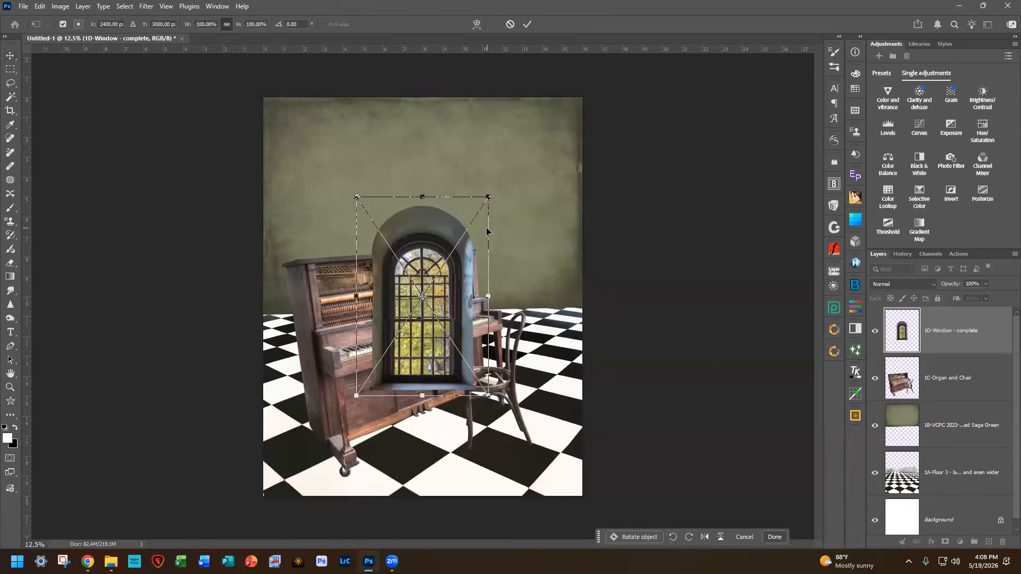
pyautogui.moveTo(425, 229); pyautogui.dragTo(472, 143)
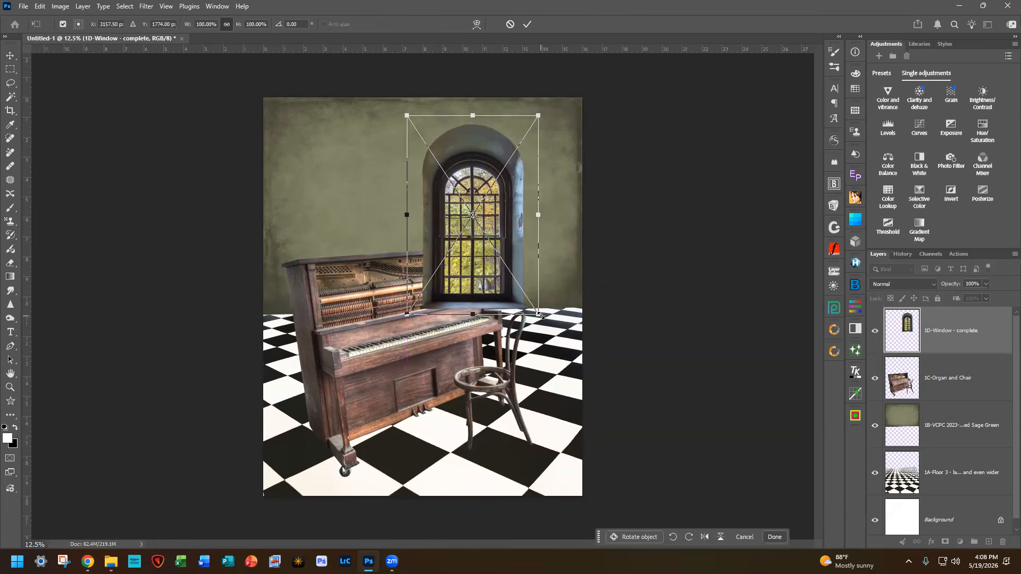
pyautogui.moveTo(540, 315); pyautogui.dragTo(540, 315)
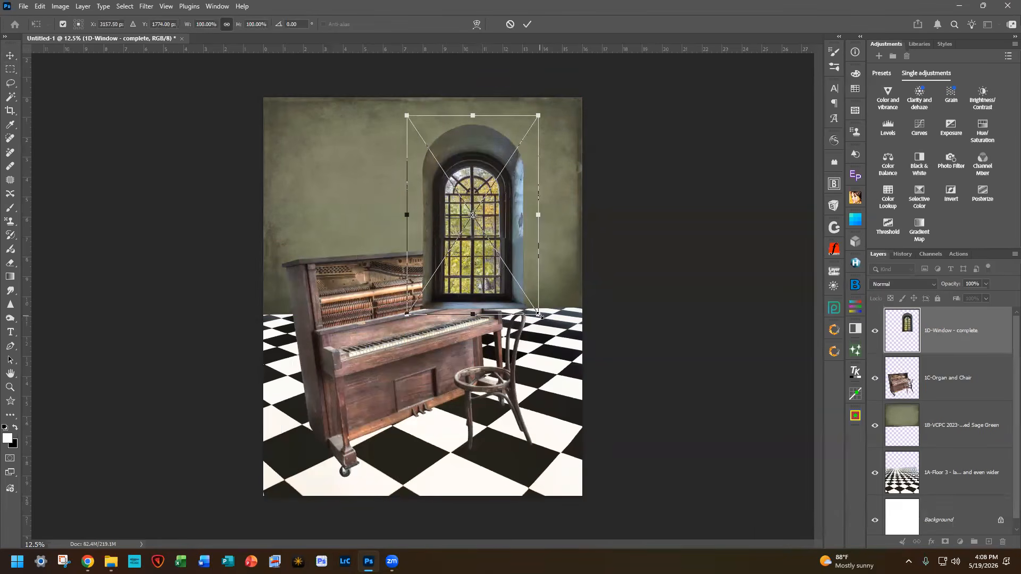
pyautogui.moveTo(474, 165); pyautogui.dragTo(478, 156)
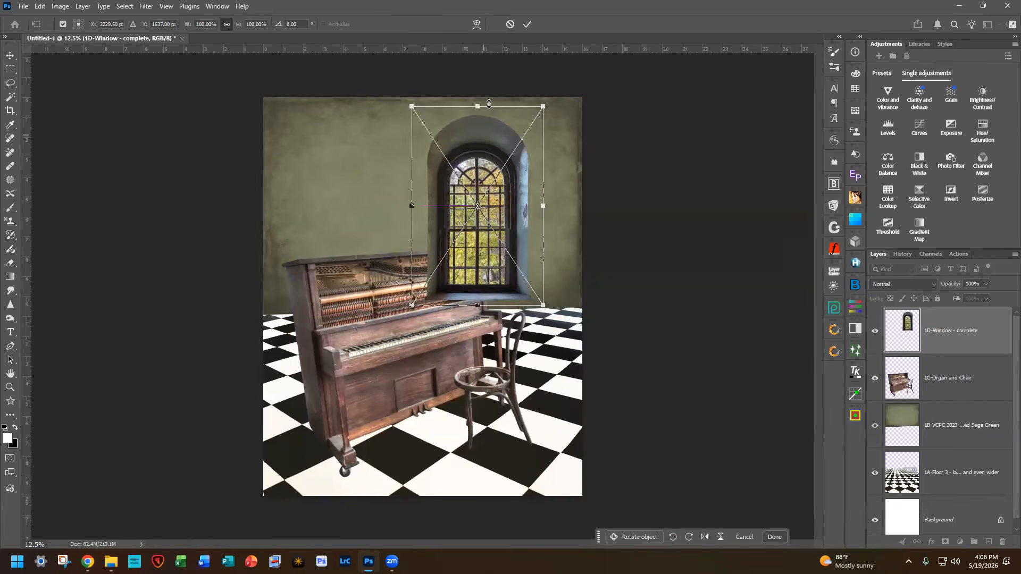
# Step: Rotate the window clockwise to about 8.92°, shift it up and right, and scale it to about 101.18%
pyautogui.moveTo(552, 102); pyautogui.dragTo(564, 117)
pyautogui.moveTo(506, 187); pyautogui.dragTo(517, 179)
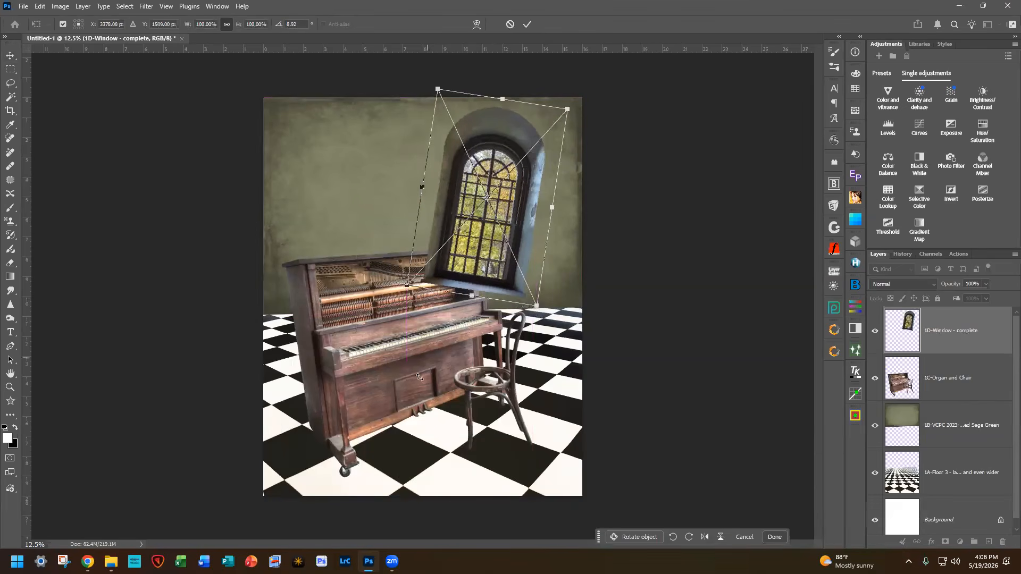
pyautogui.moveTo(438, 88); pyautogui.dragTo(437, 86)
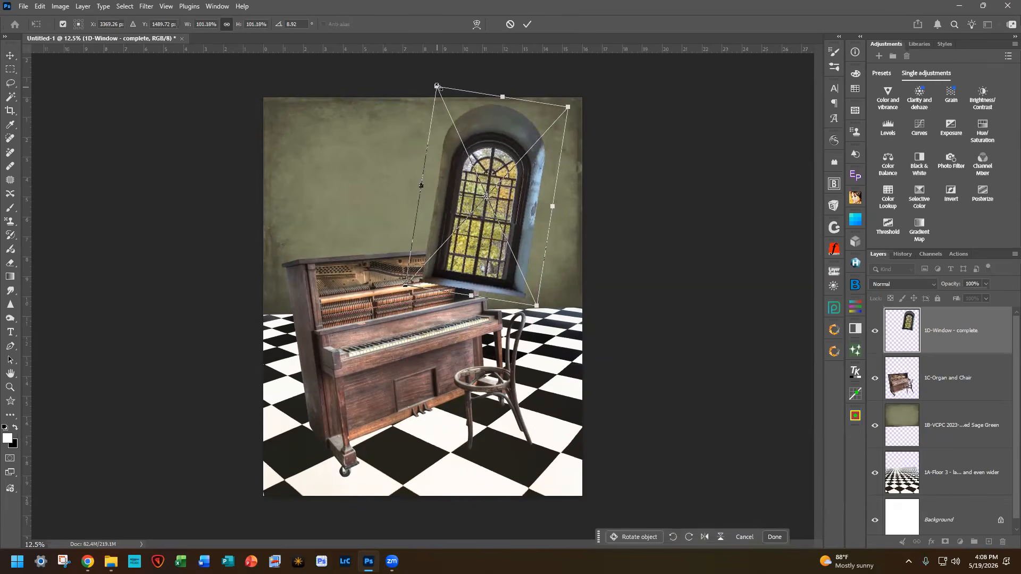
pyautogui.click(528, 25)
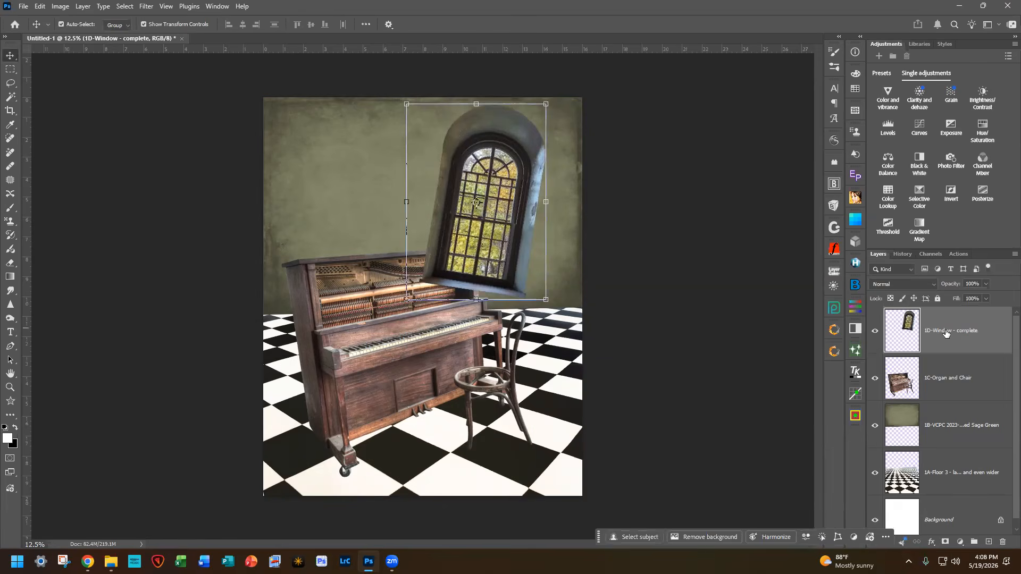
# Step: Place the window layer behind the organ layer, rotate the window by about -2.53°, and shift it slightly to the right
pyautogui.moveTo(994, 331); pyautogui.dragTo(1003, 392)
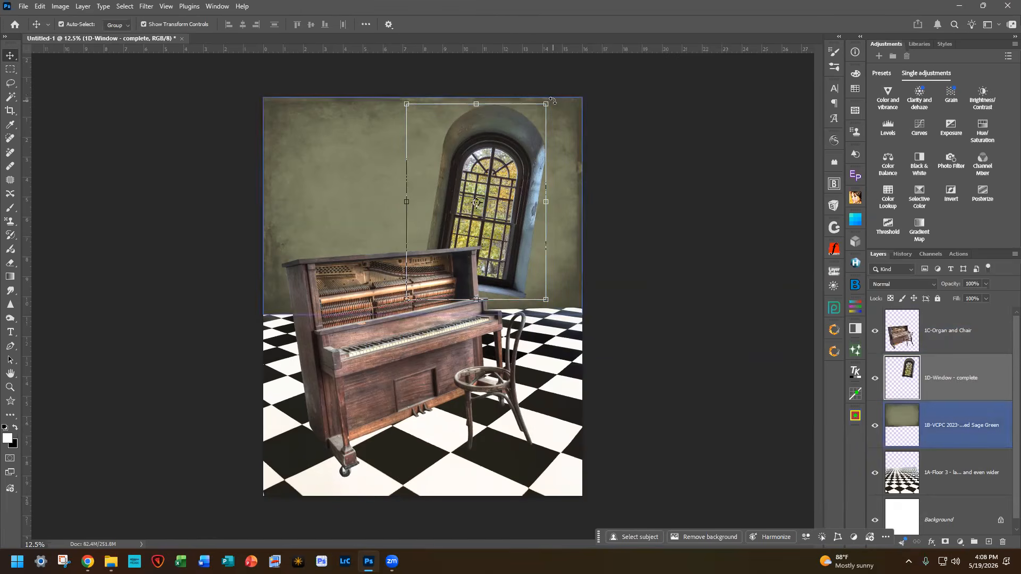
pyautogui.hotkey('ctrl', 't')
pyautogui.moveTo(553, 101); pyautogui.dragTo(549, 98)
pyautogui.moveTo(484, 144); pyautogui.dragTo(496, 145)
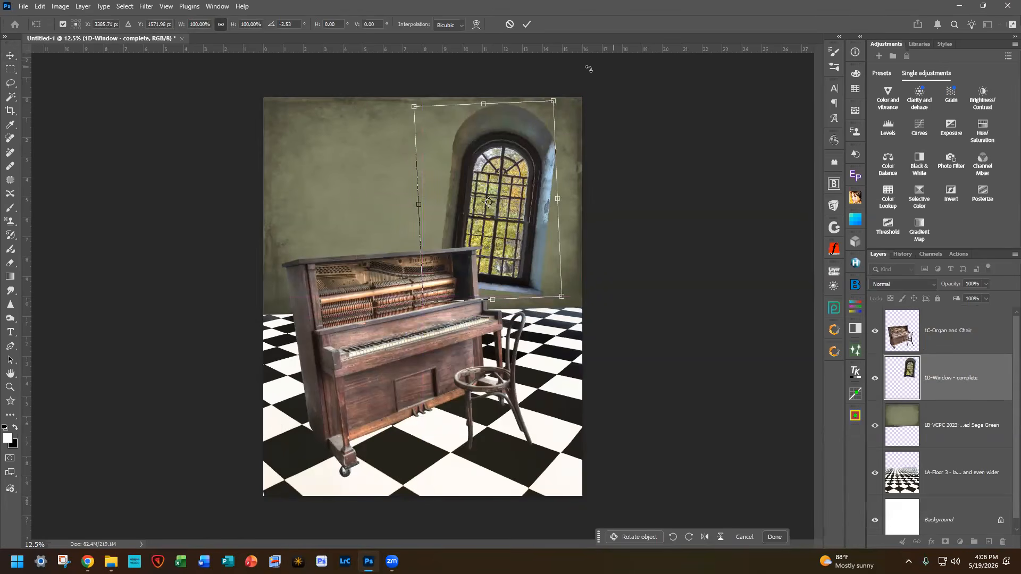
pyautogui.click(528, 24)
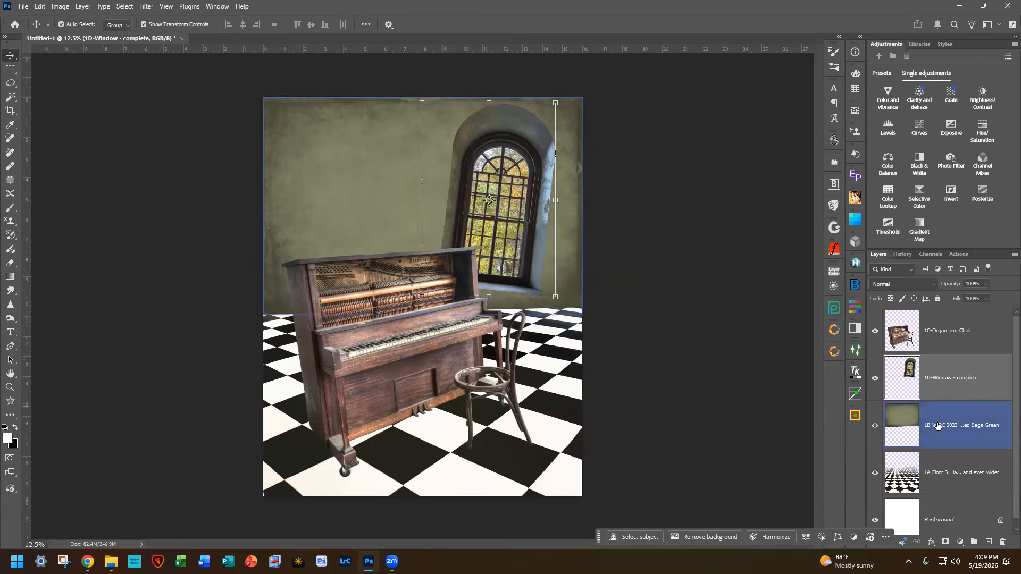
# Step: Place the 1E-Grunge 10 - Brown texture directly above the sage green layer and enlarge it to about 106.77% to span the wall
pyautogui.click(423, 206)
pyautogui.moveTo(1020, 233); pyautogui.dragTo(369, 192)
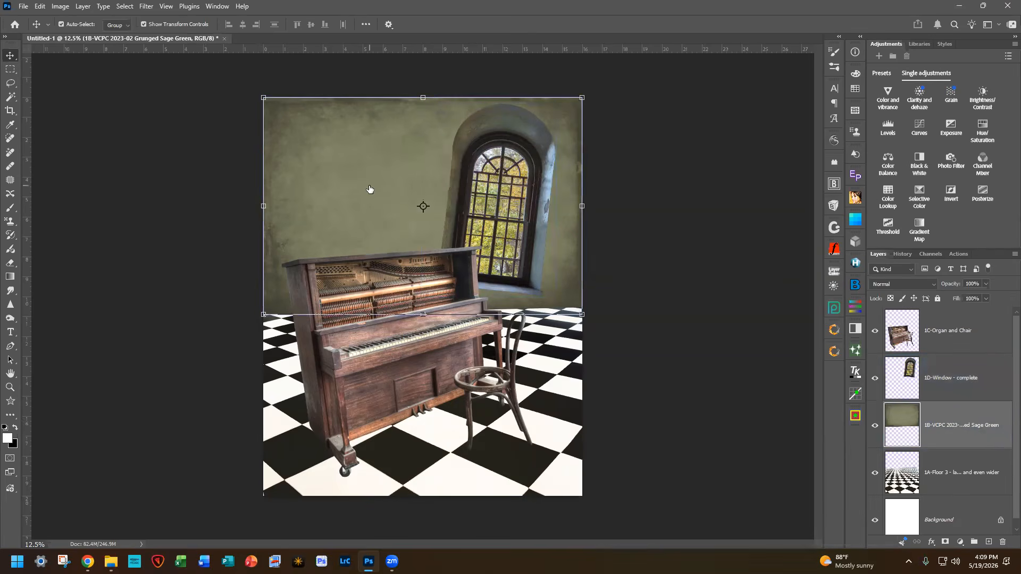
pyautogui.moveTo(365, 232); pyautogui.dragTo(357, 133)
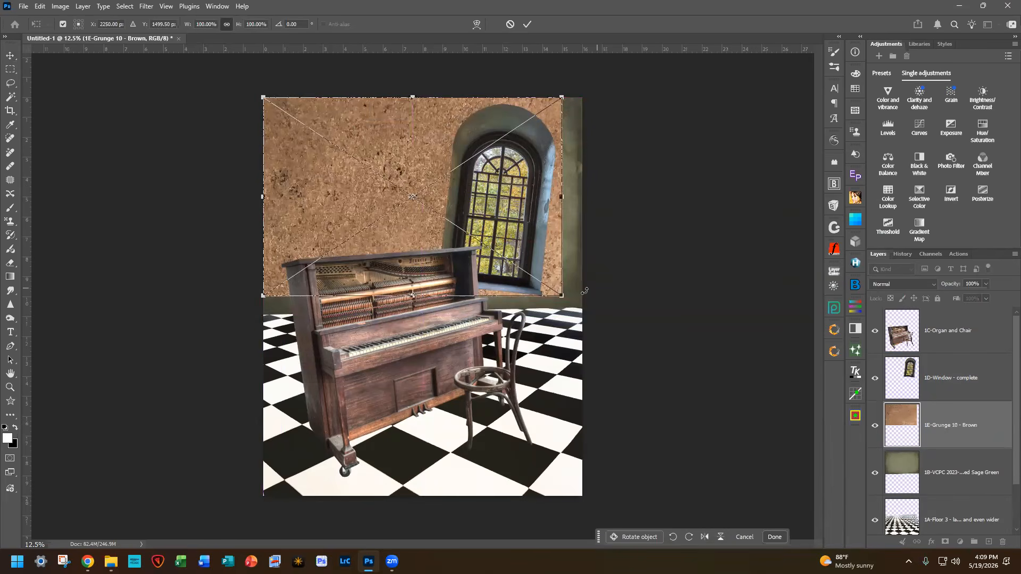
pyautogui.moveTo(561, 294); pyautogui.dragTo(585, 307)
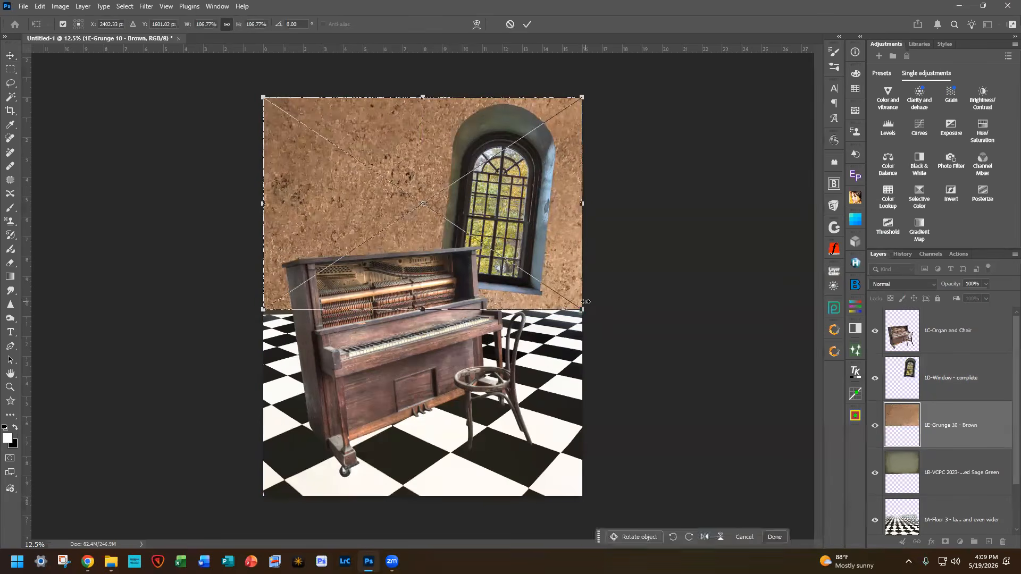
pyautogui.click(532, 24)
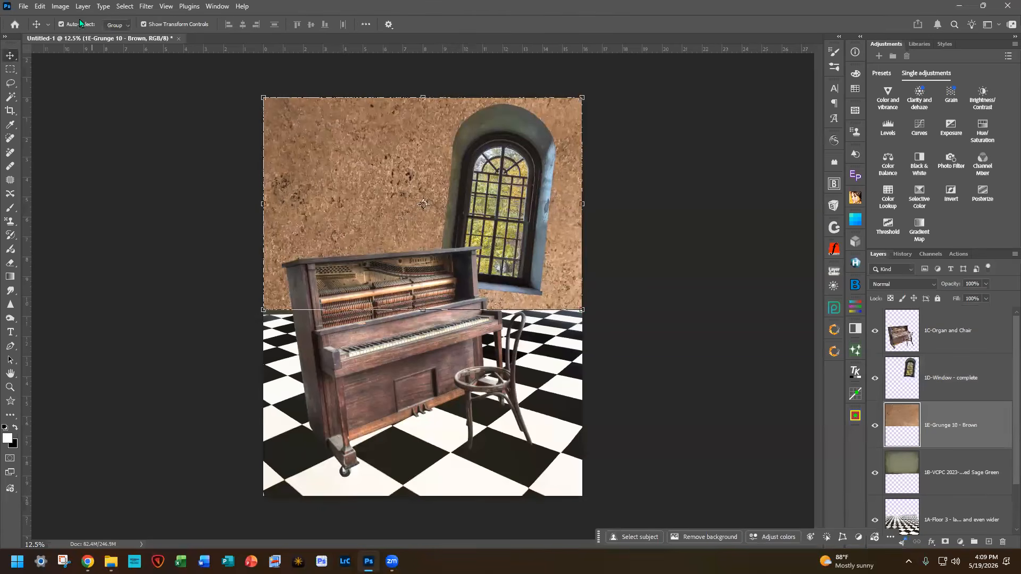
# Step: Skew the brown grunge texture's lower corners so its bottom edge follows the sloping line between wall and floor
pyautogui.click(40, 7)
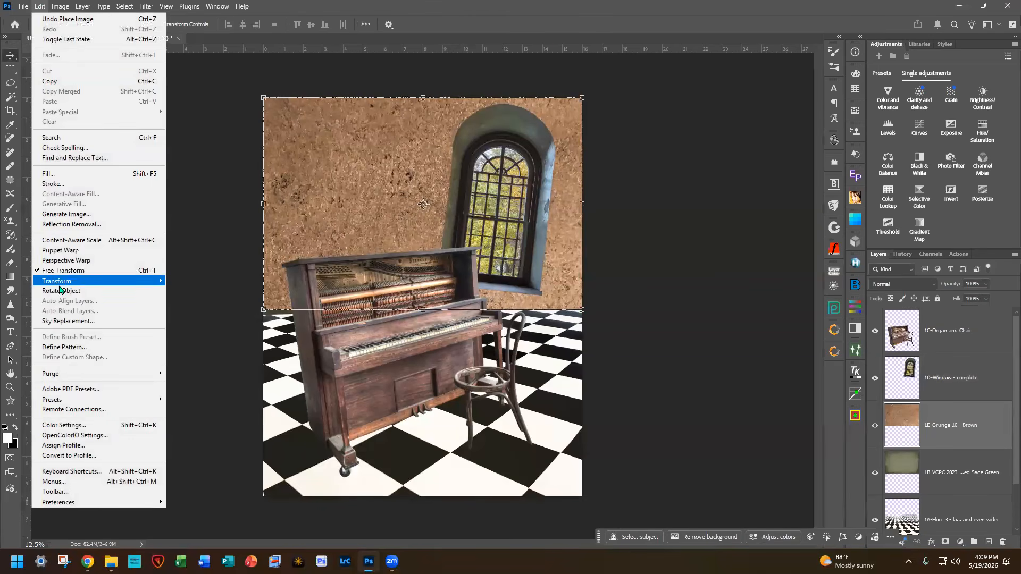
pyautogui.moveTo(65, 282)
pyautogui.click(181, 316)
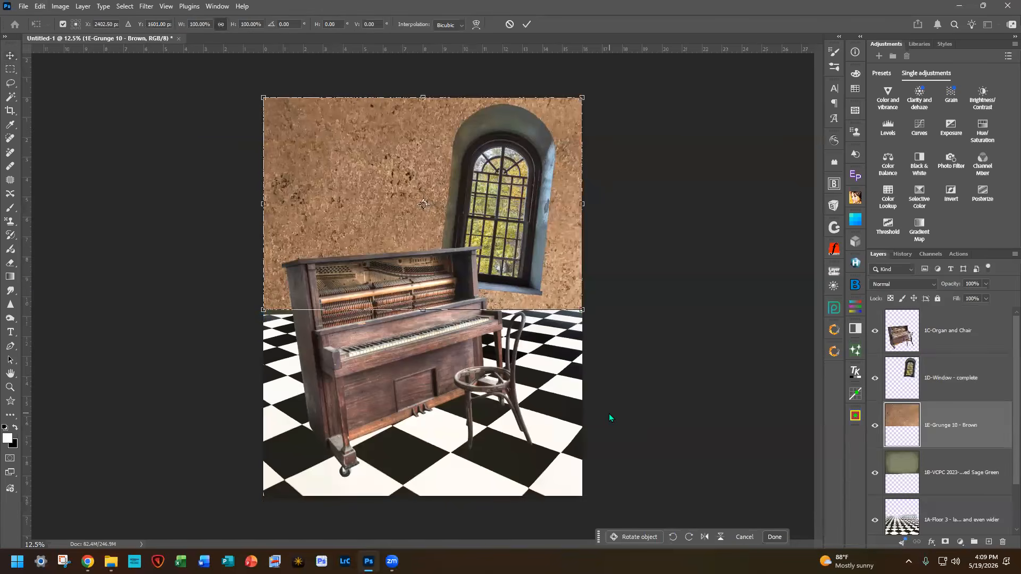
pyautogui.moveTo(582, 308); pyautogui.dragTo(582, 307)
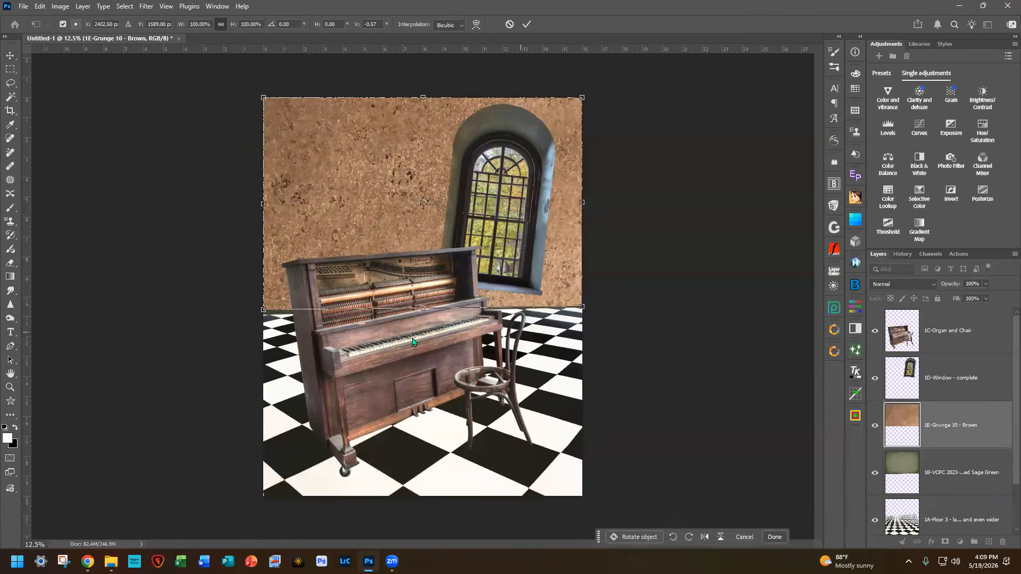
pyautogui.moveTo(264, 310); pyautogui.dragTo(263, 316)
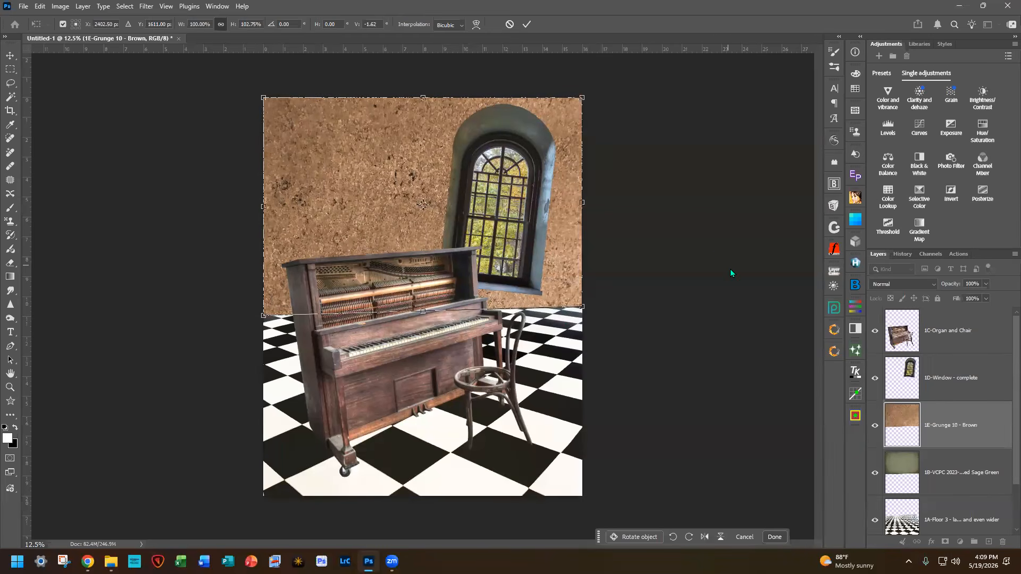
pyautogui.click(527, 25)
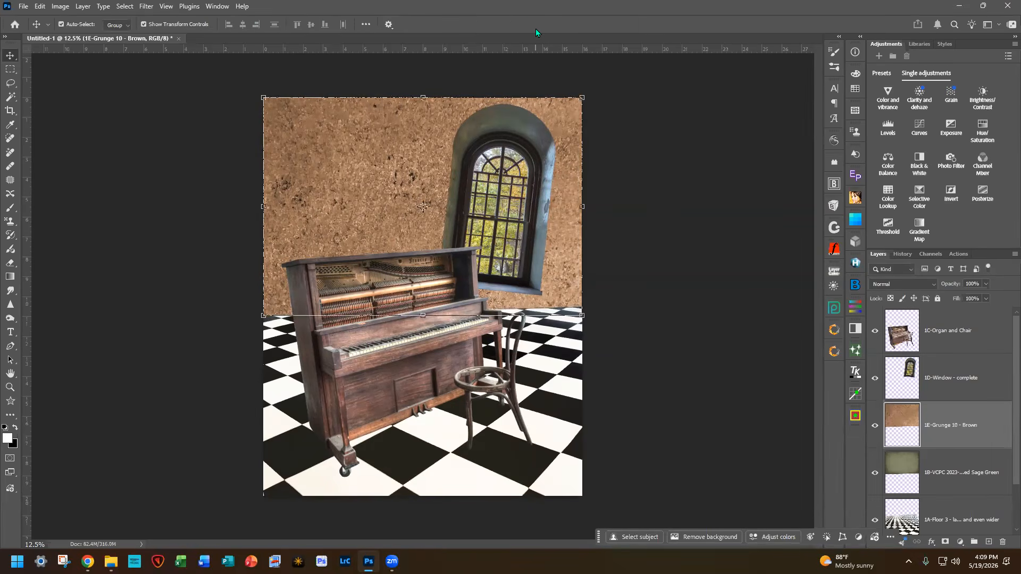
# Step: Set the brown grunge layer to Multiply at 60% opacity and compare the wall with the layer hidden and shown
pyautogui.click(895, 286)
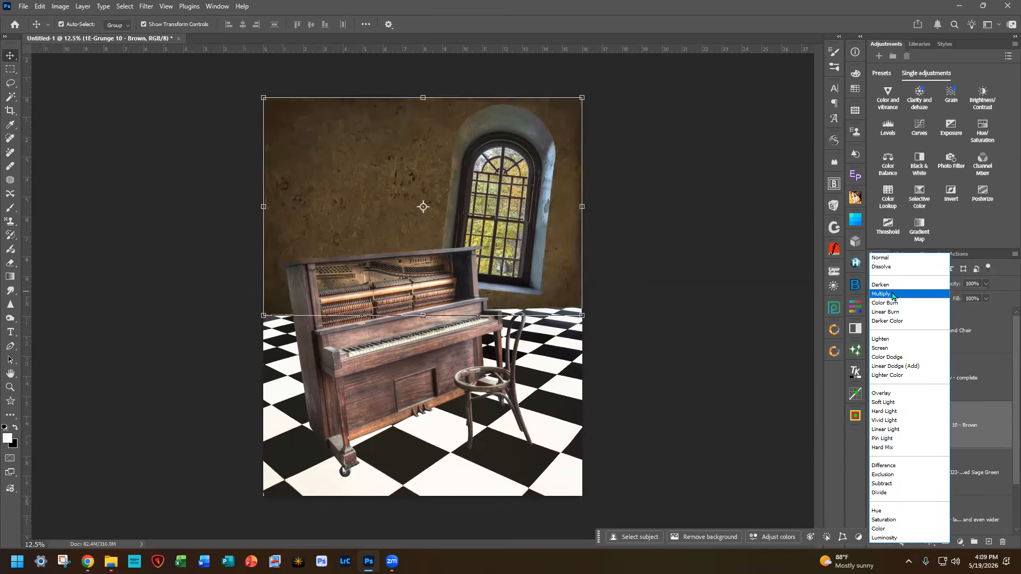
pyautogui.click(893, 296)
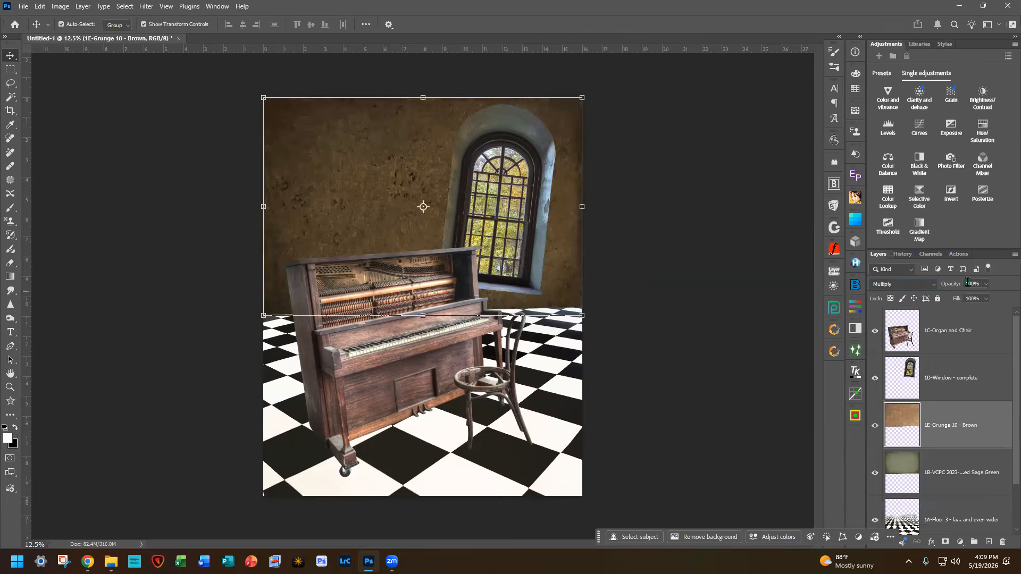
pyautogui.click(986, 284)
pyautogui.moveTo(987, 301); pyautogui.dragTo(967, 302)
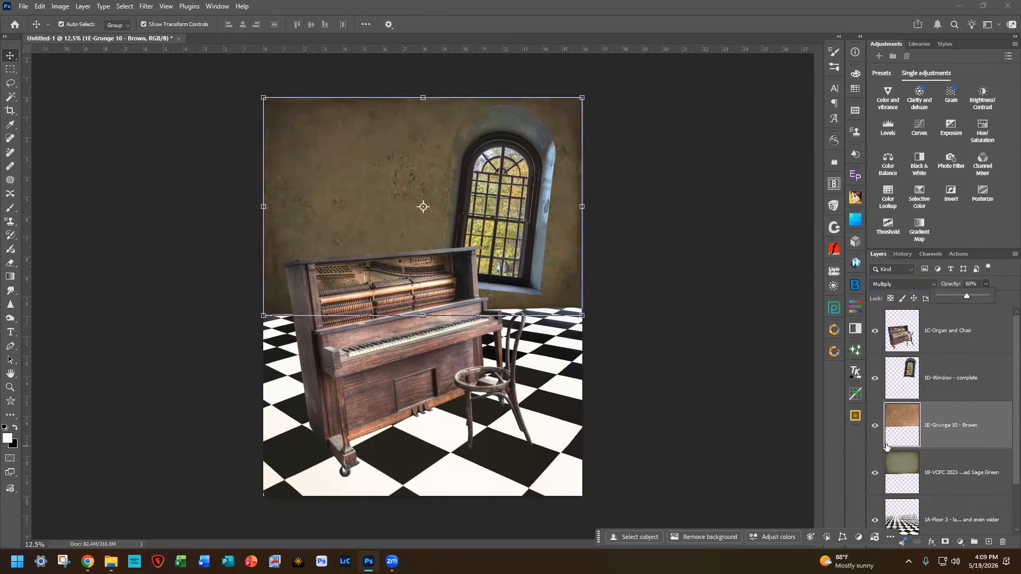
pyautogui.click(874, 426)
pyautogui.click(875, 426)
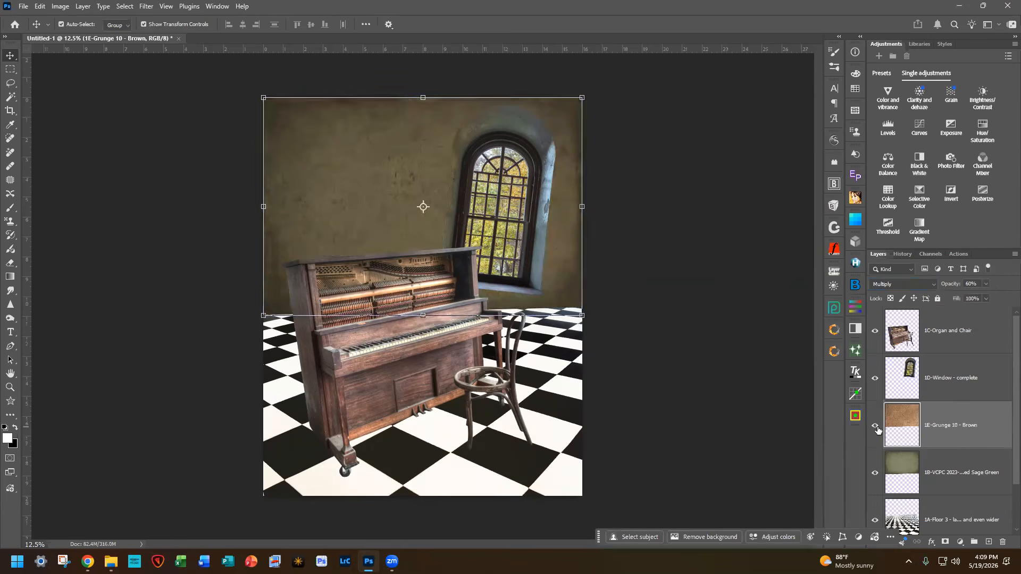
pyautogui.click(700, 333)
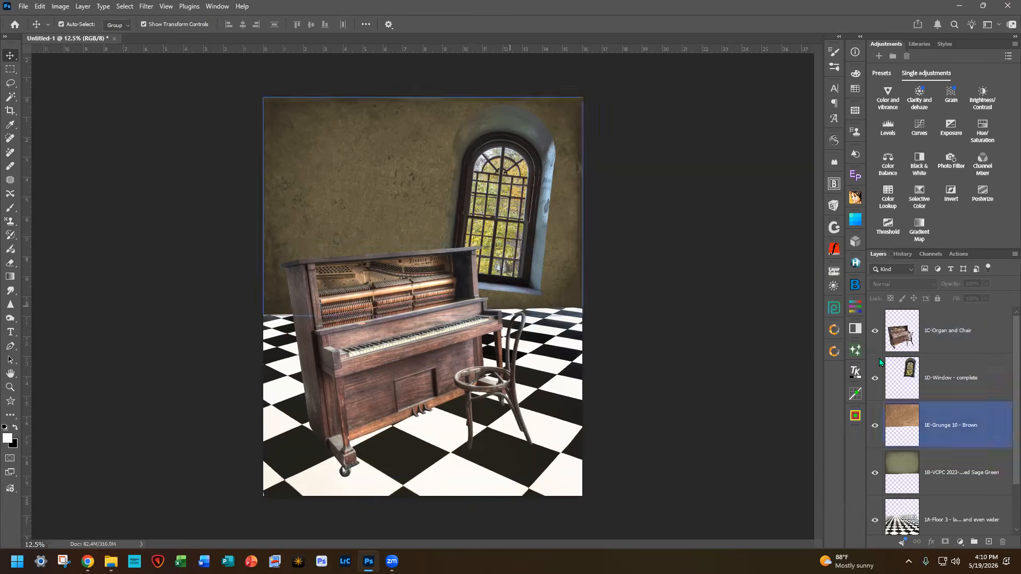
# Step: Skew the organ and chair layer by raising its upper right corner, with a vertical skew of about -2.42°
pyautogui.click(904, 335)
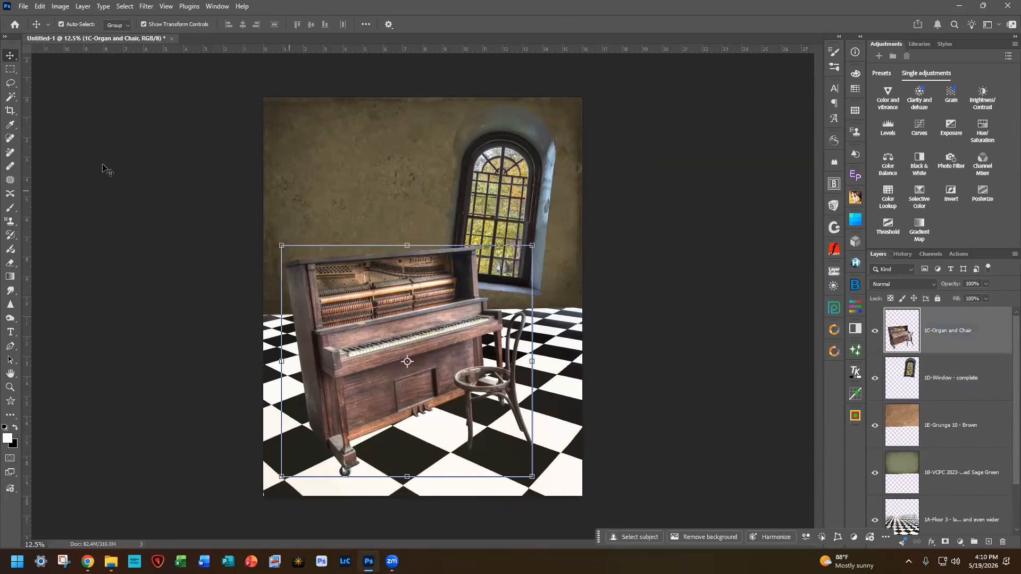
pyautogui.click(40, 6)
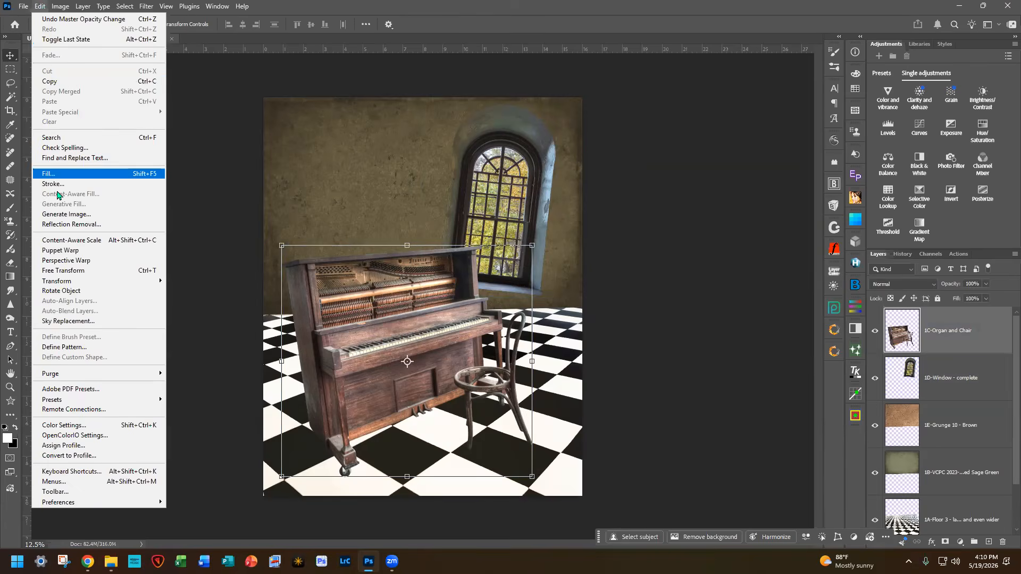
pyautogui.moveTo(155, 290)
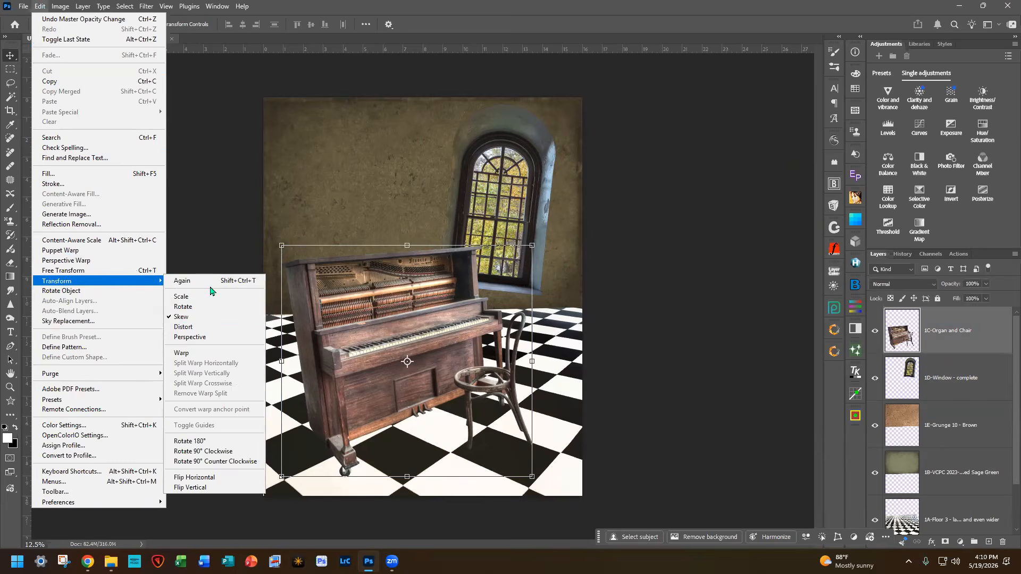
pyautogui.click(192, 316)
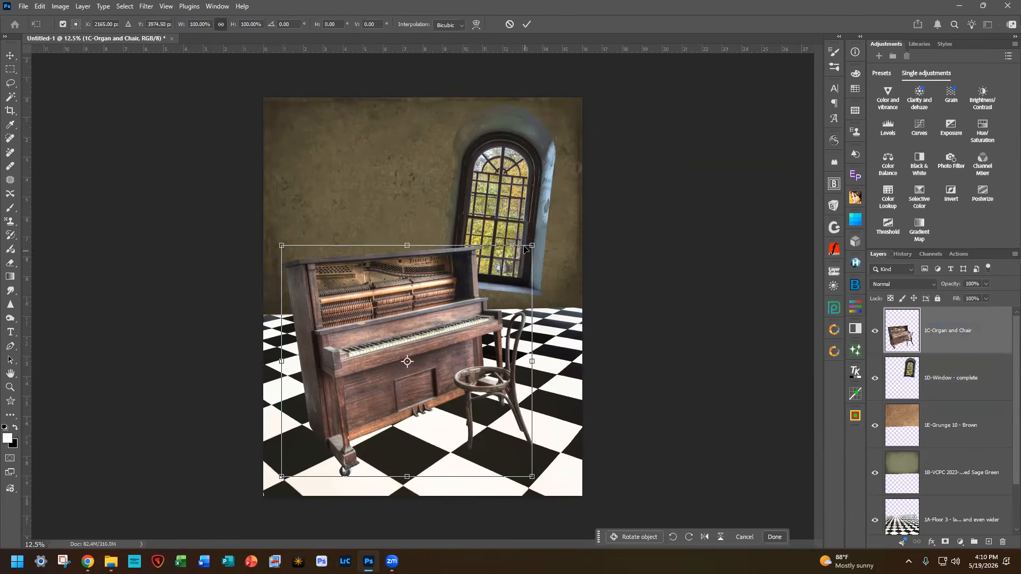
pyautogui.moveTo(532, 245); pyautogui.dragTo(538, 238)
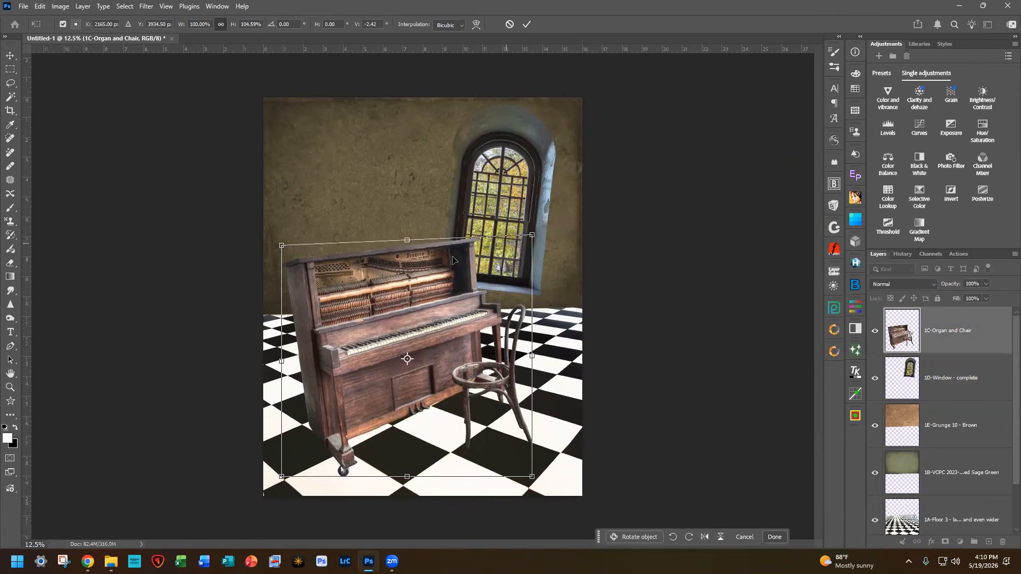
pyautogui.click(527, 25)
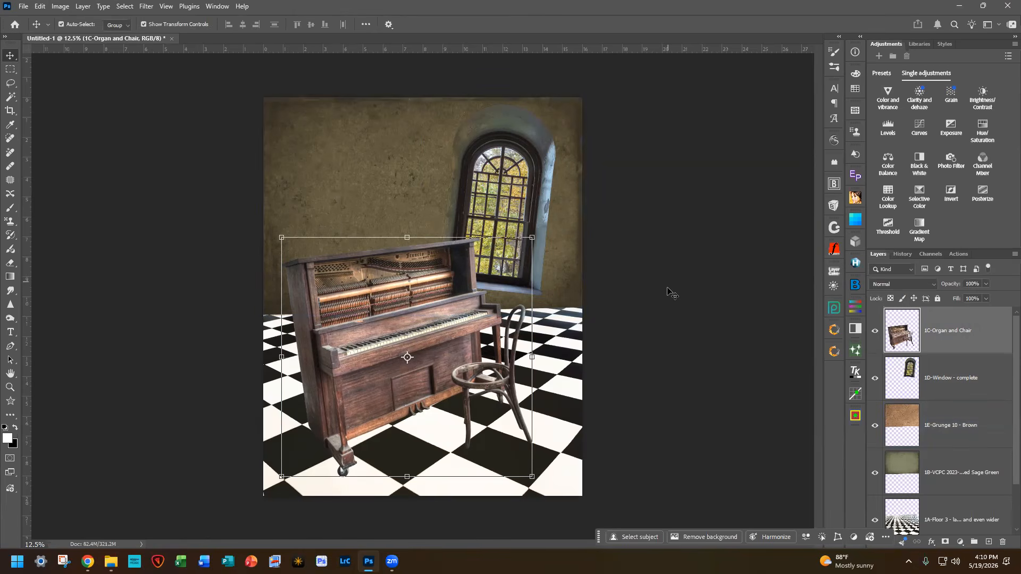
# Step: Duplicate the sage green wall layer and place the copy directly above the 1E-Grunge 10 - Brown layer
pyautogui.click(954, 477)
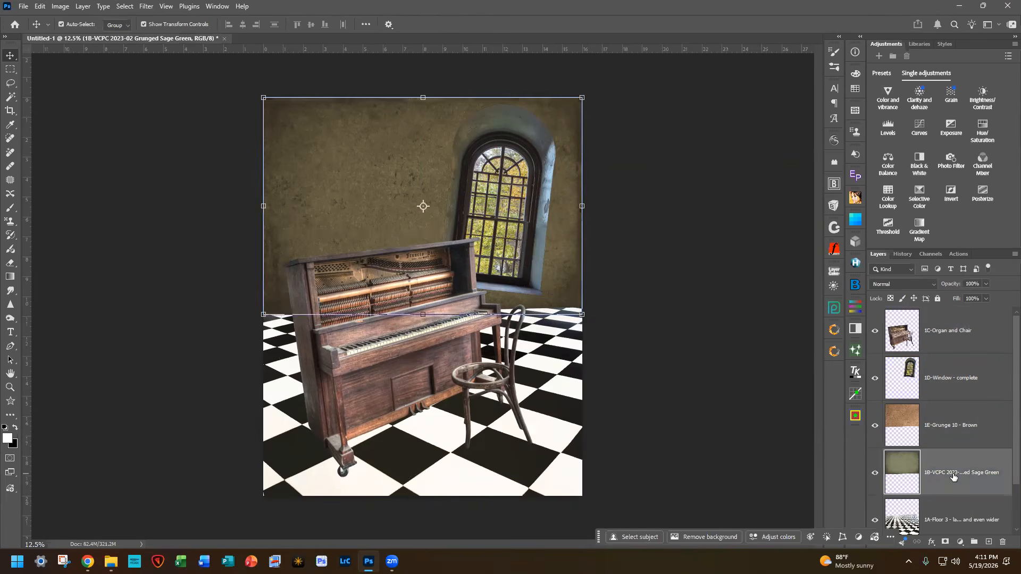
pyautogui.hotkey('ctrl', 'j')
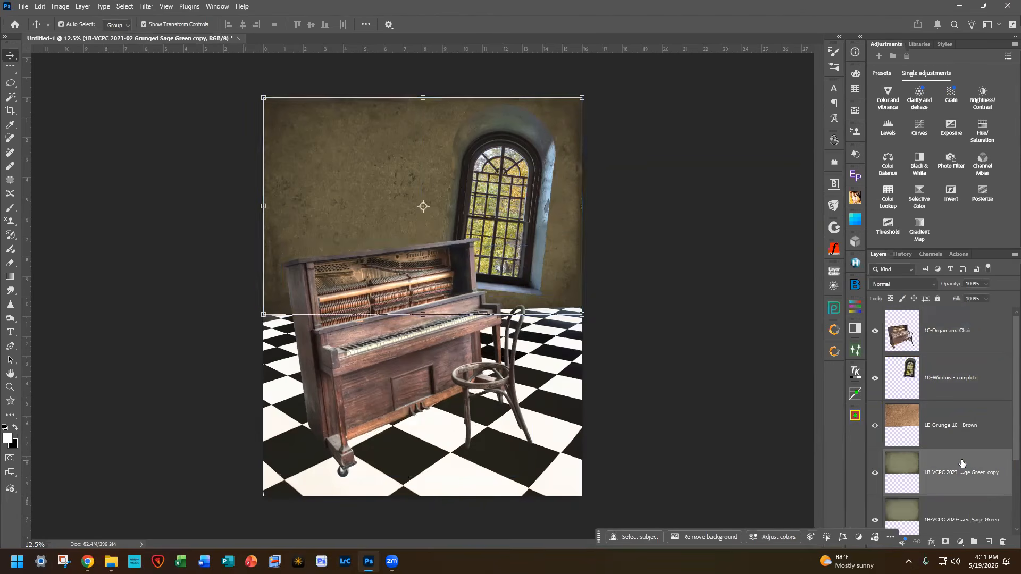
pyautogui.moveTo(955, 463); pyautogui.dragTo(945, 400)
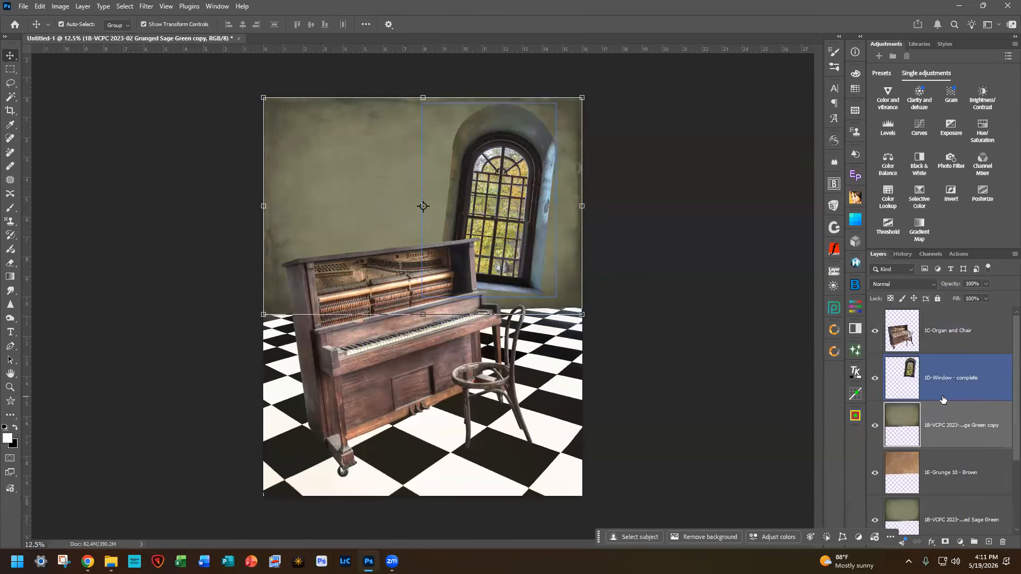
# Step: Set the sage green copy to Multiply at about 29% opacity and deselect it
pyautogui.click(896, 284)
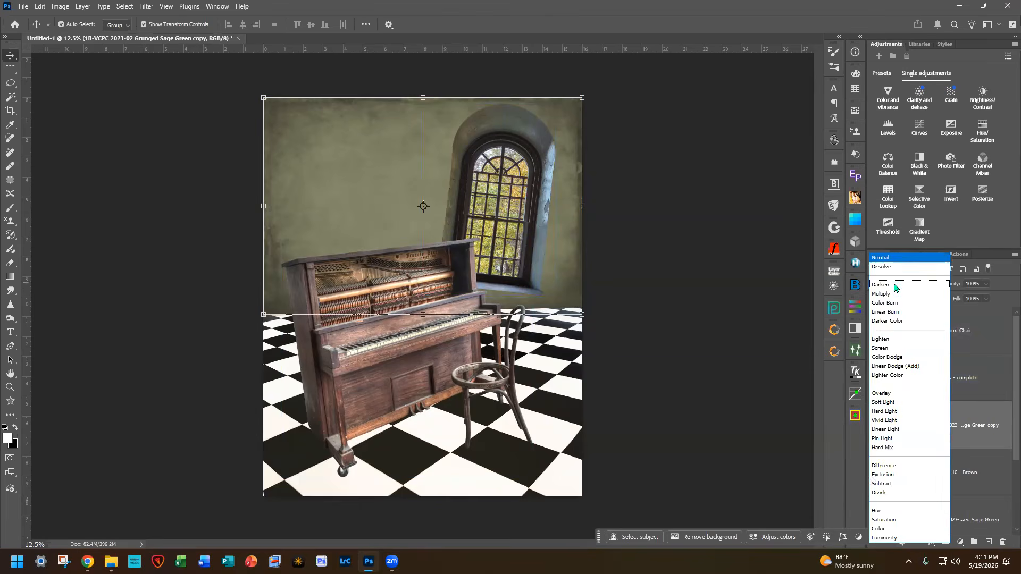
pyautogui.click(892, 295)
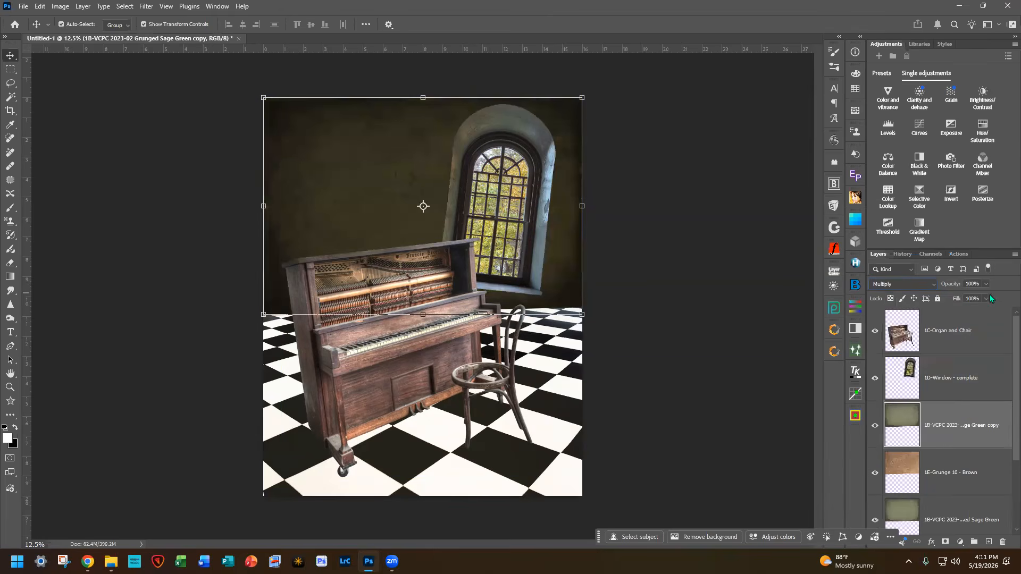
pyautogui.click(985, 284)
pyautogui.moveTo(988, 296); pyautogui.dragTo(952, 298)
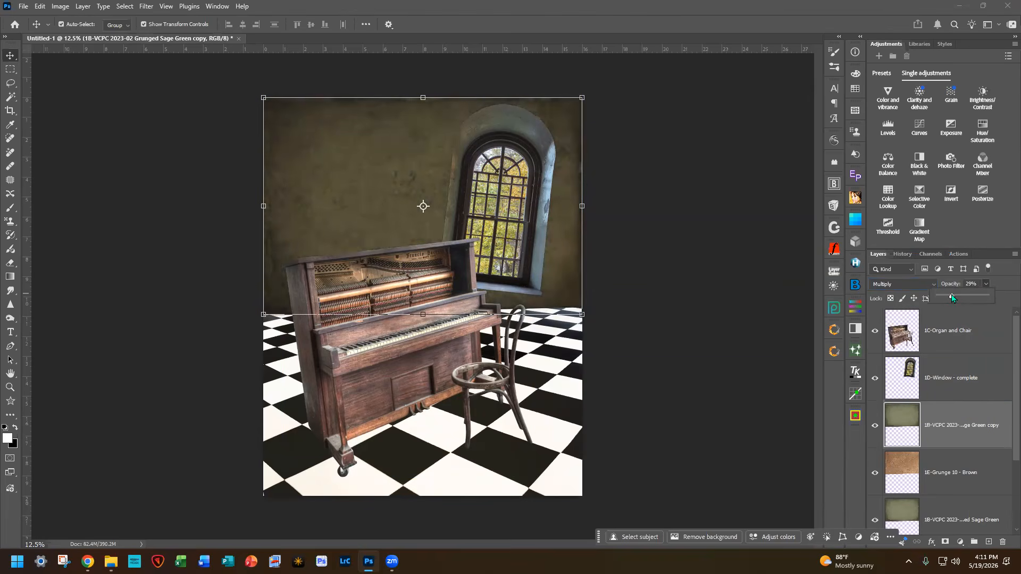
pyautogui.click(758, 387)
pyautogui.click(757, 386)
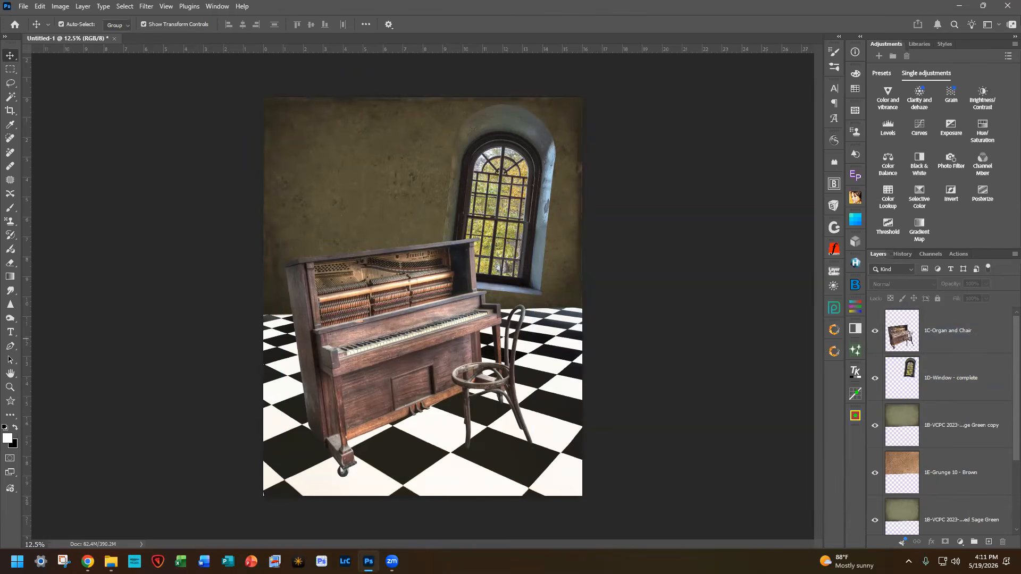
# Step: Place the 1F-Clock image, scale it to about 35.17%, and position it on the wall above the organ's left part
pyautogui.moveTo(965, 223); pyautogui.dragTo(384, 207)
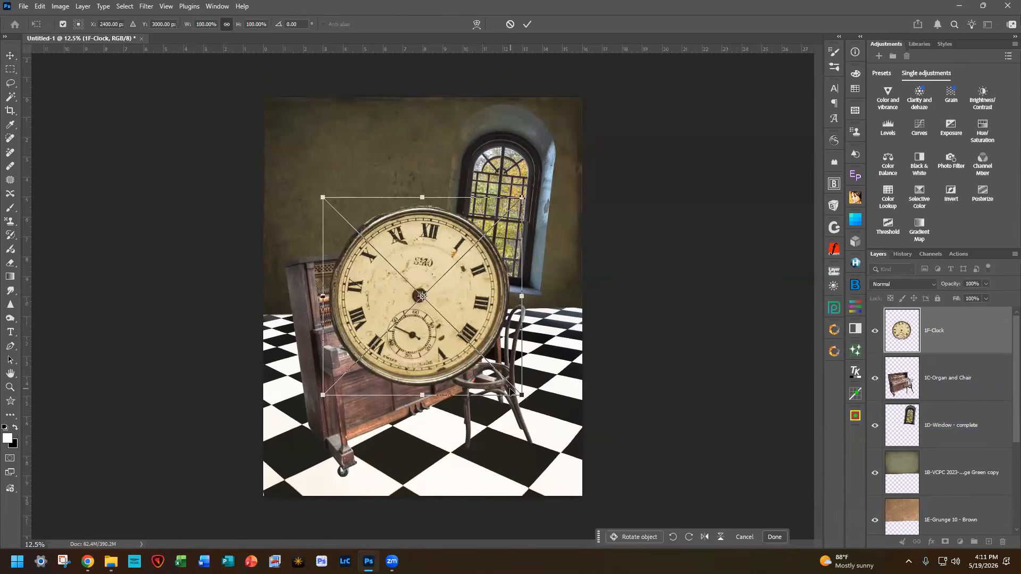
pyautogui.moveTo(518, 393); pyautogui.dragTo(443, 328)
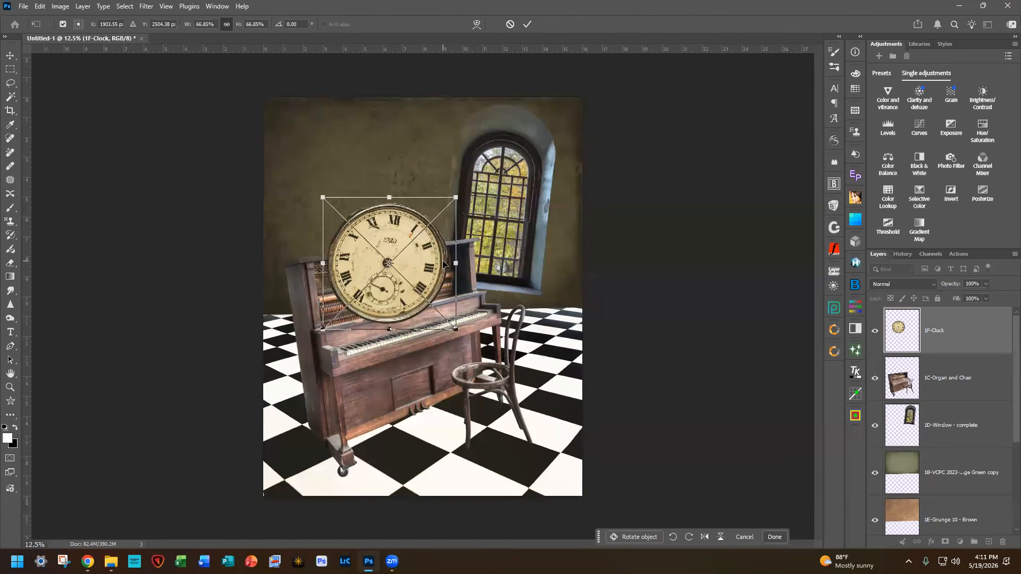
pyautogui.moveTo(411, 258); pyautogui.dragTo(389, 173)
pyautogui.moveTo(435, 245); pyautogui.dragTo(389, 210)
pyautogui.moveTo(366, 165); pyautogui.dragTo(370, 180)
pyautogui.moveTo(393, 215); pyautogui.dragTo(349, 189)
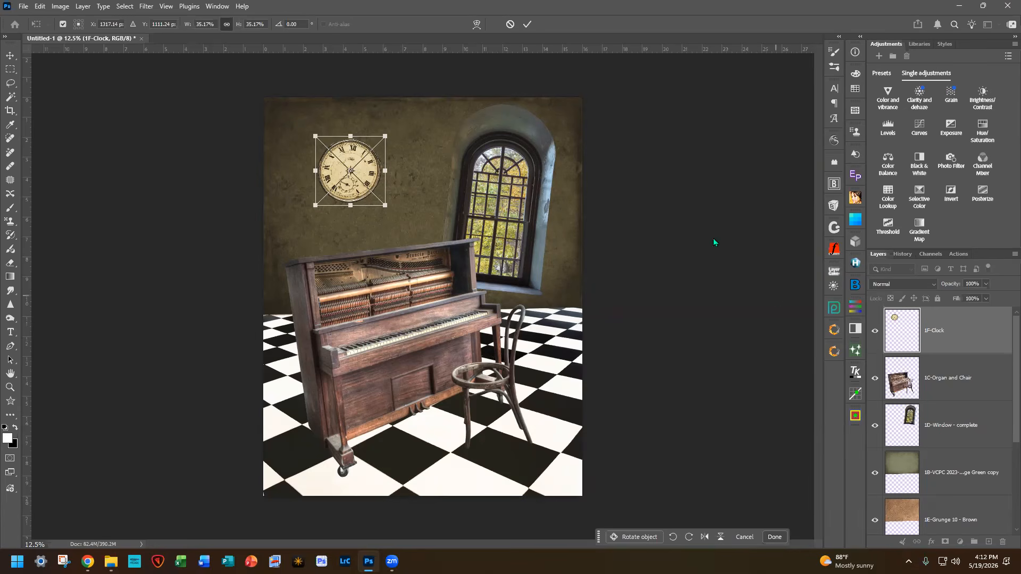
# Step: Rotate the clock about 21° counterclockwise and apply the transform
pyautogui.scroll(1, 716, 278)
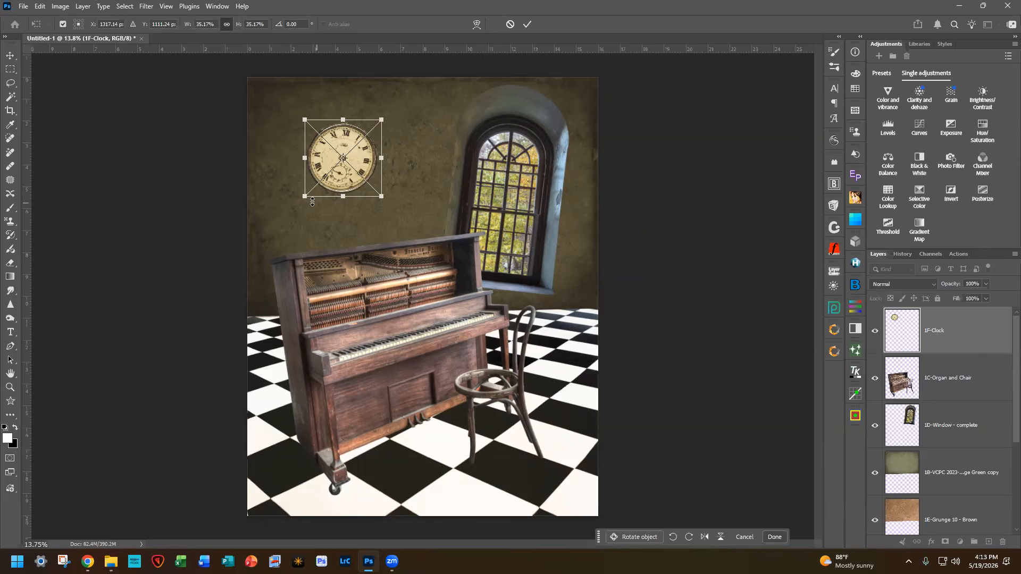
pyautogui.moveTo(390, 206); pyautogui.dragTo(394, 185)
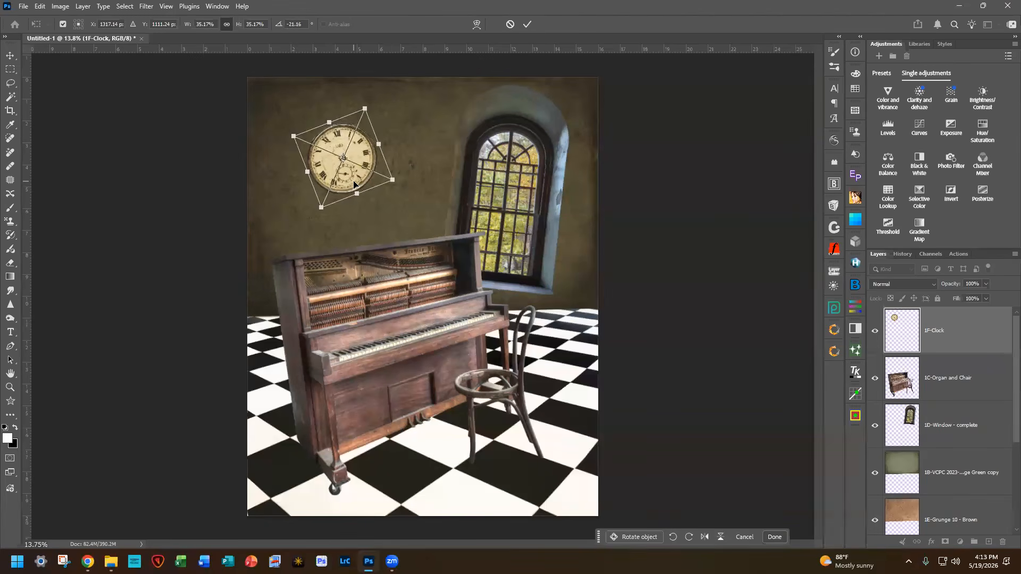
pyautogui.press('Escape')
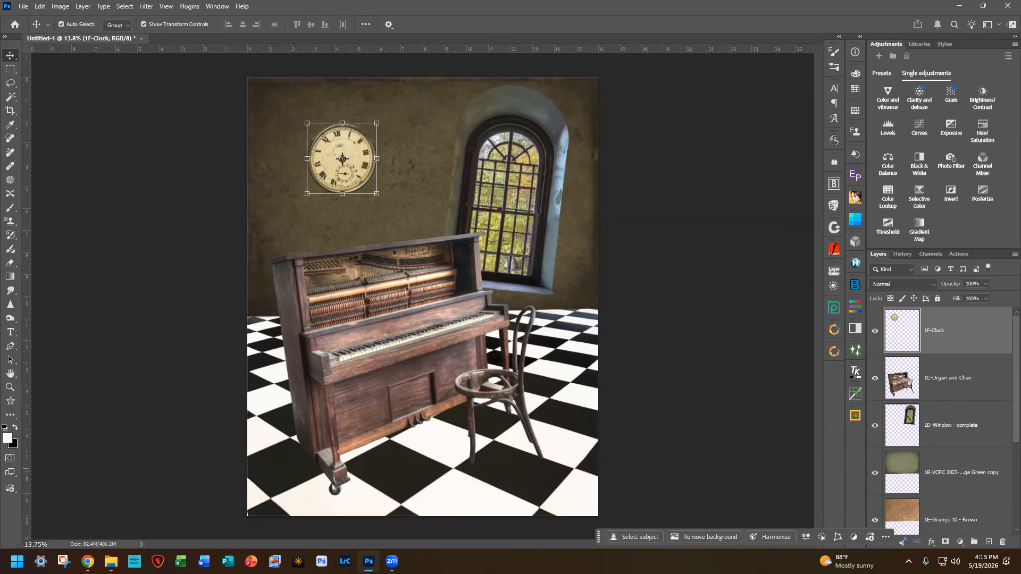
# Step: Place the 1G-Painted Pastel 9 texture on top and stretch it to about 120.91% width and 146.09% height, covering the whole canvas
pyautogui.moveTo(1005, 333); pyautogui.dragTo(334, 162)
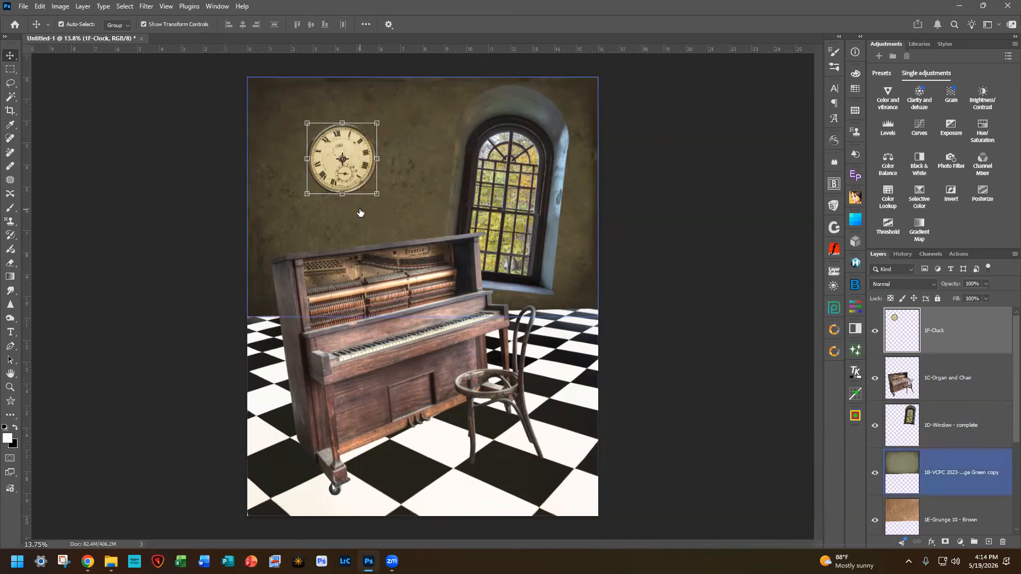
pyautogui.moveTo(422, 192); pyautogui.dragTo(415, 170)
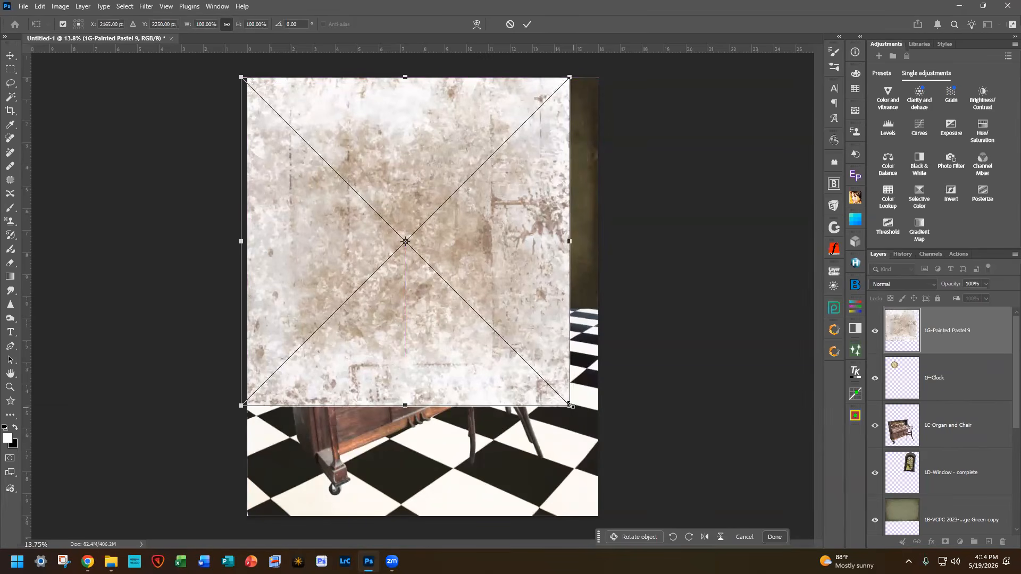
pyautogui.moveTo(569, 406); pyautogui.dragTo(607, 516)
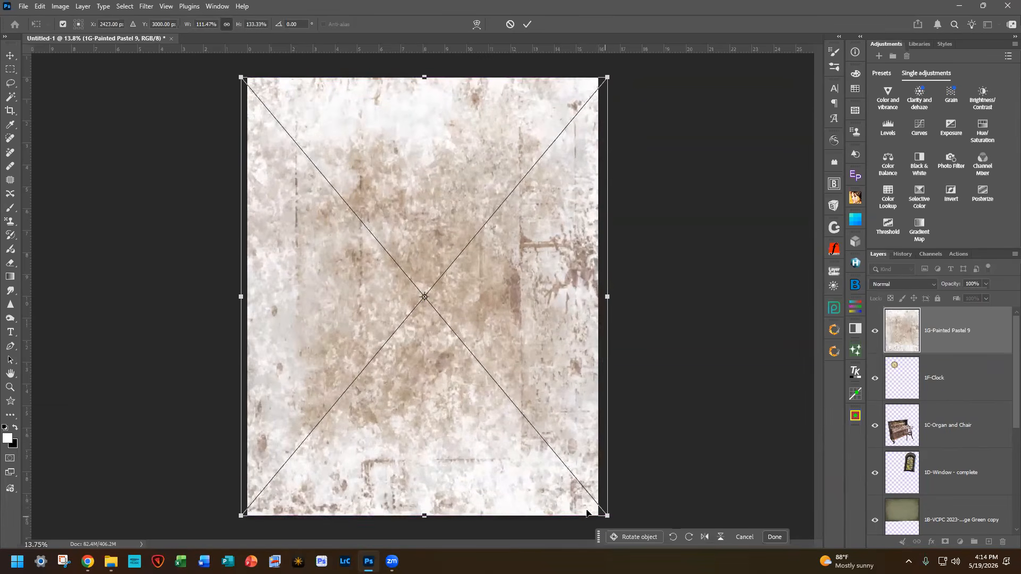
pyautogui.moveTo(241, 298); pyautogui.dragTo(201, 297)
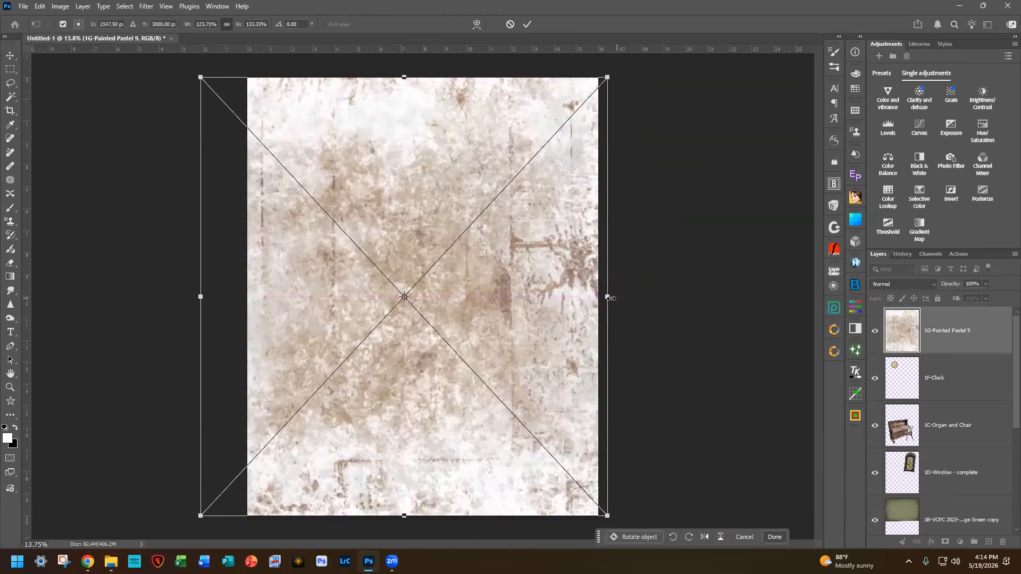
pyautogui.moveTo(614, 298); pyautogui.dragTo(601, 300)
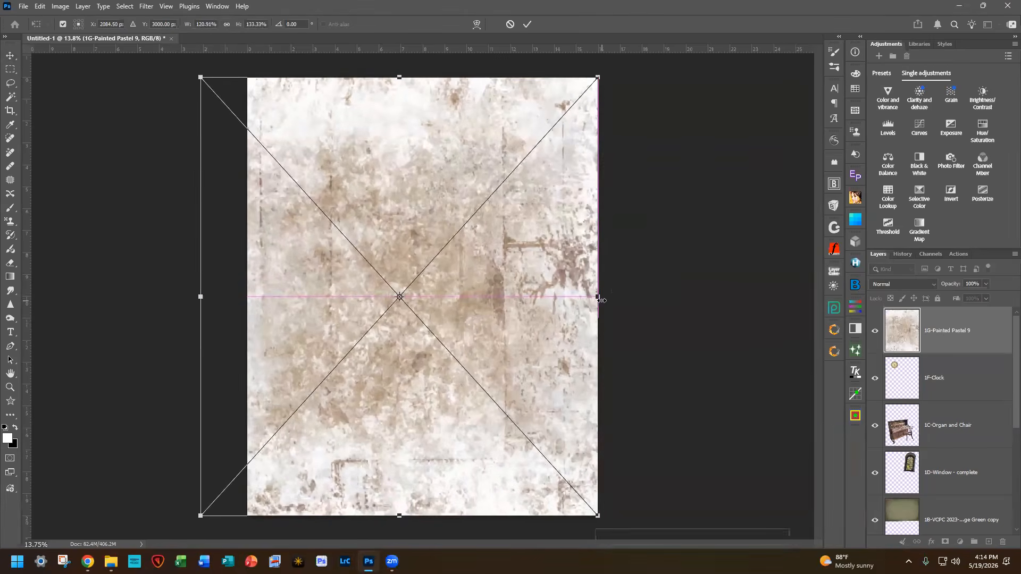
pyautogui.moveTo(399, 77); pyautogui.dragTo(399, 35)
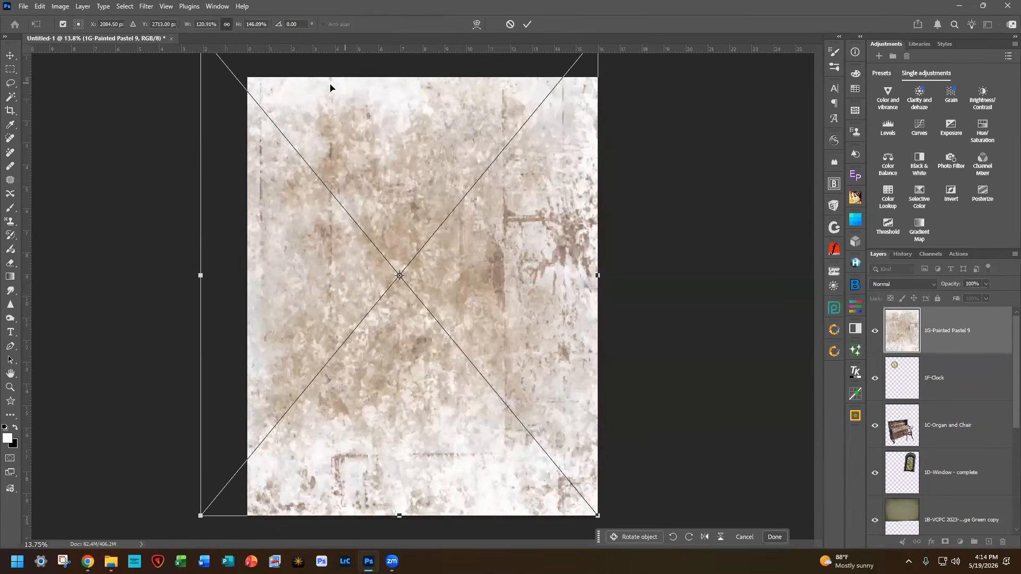
pyautogui.click(527, 24)
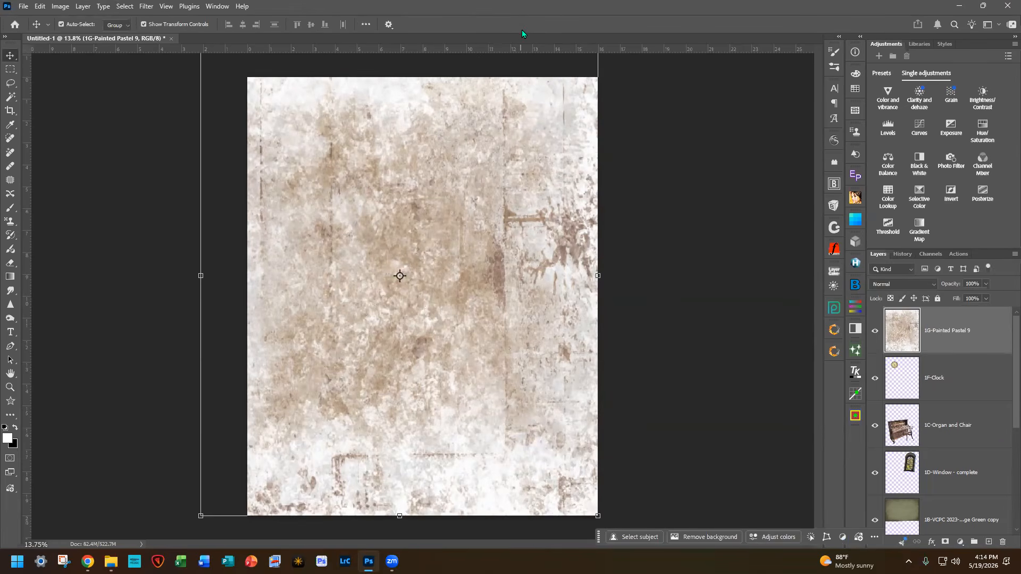
# Step: Set the 1G-Painted Pastel 9 layer to Multiply at 80% opacity
pyautogui.click(904, 284)
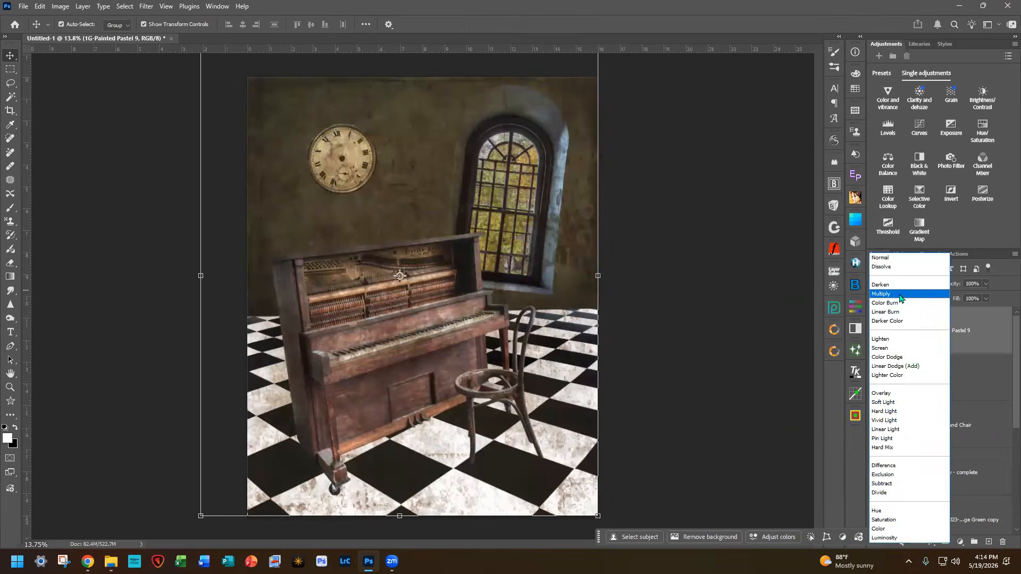
pyautogui.click(900, 298)
pyautogui.click(985, 285)
pyautogui.moveTo(988, 297); pyautogui.dragTo(981, 301)
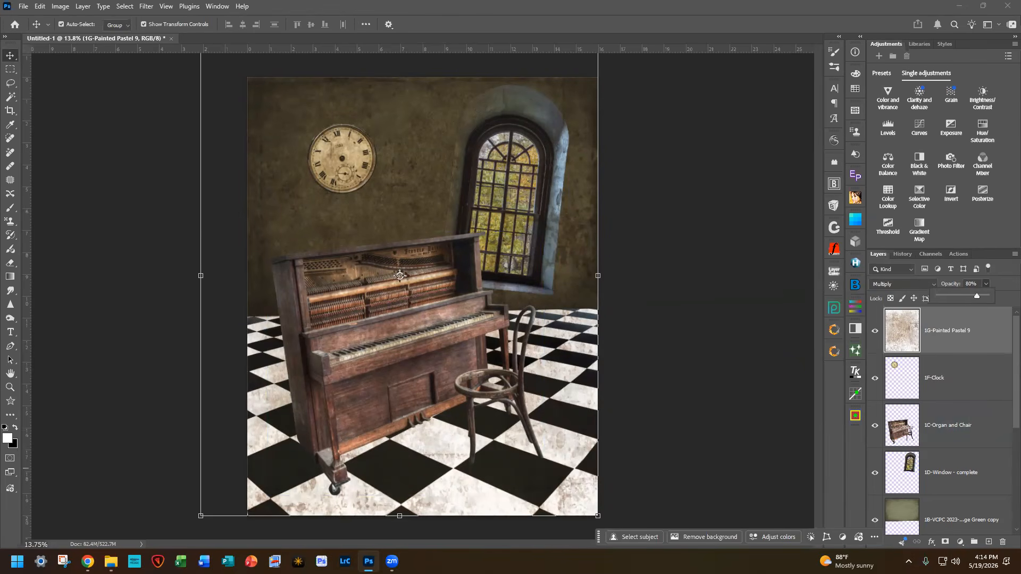
pyautogui.press('Return')
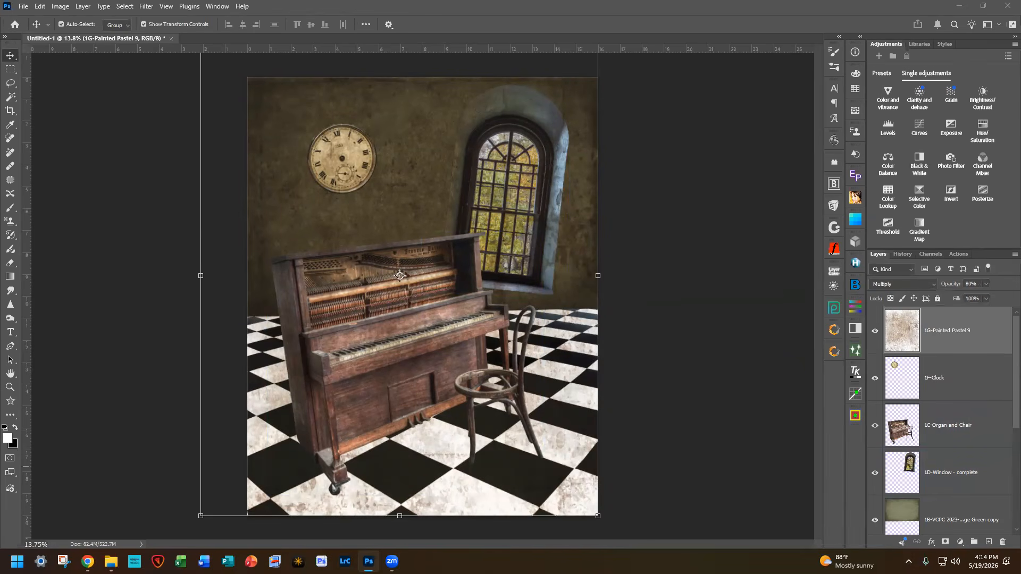
# Step: Place the 1H-Painted Pastel 10 texture on top and stretch it to fit the full canvas
pyautogui.moveTo(662, 268); pyautogui.dragTo(400, 245)
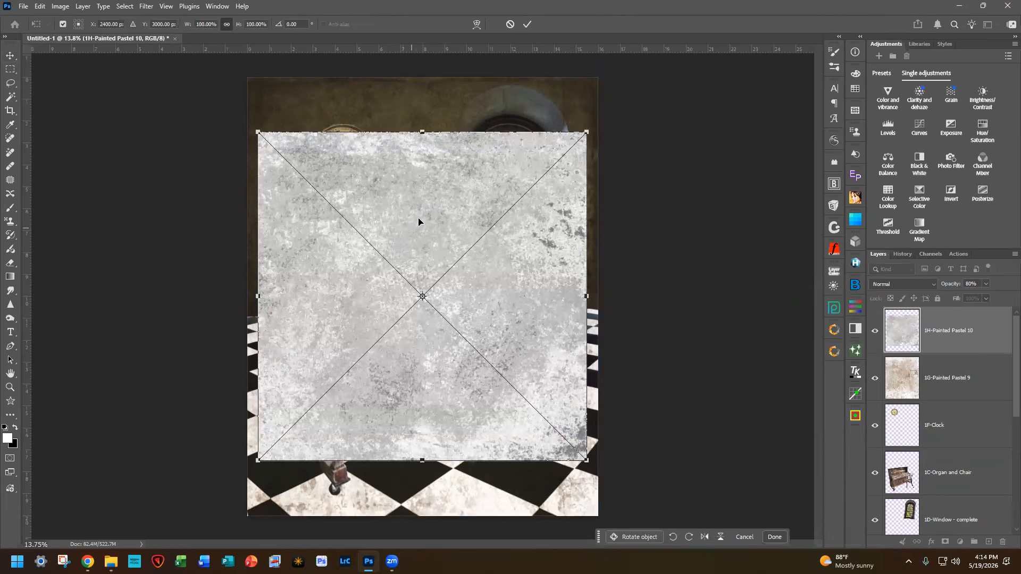
pyautogui.moveTo(401, 232); pyautogui.dragTo(390, 179)
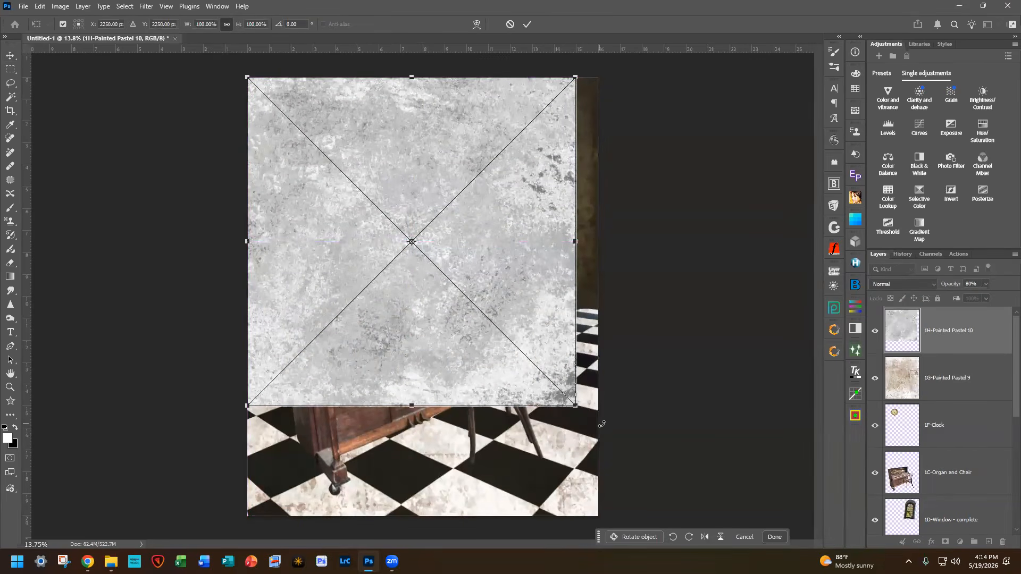
pyautogui.moveTo(576, 406); pyautogui.dragTo(598, 516)
pyautogui.click(527, 24)
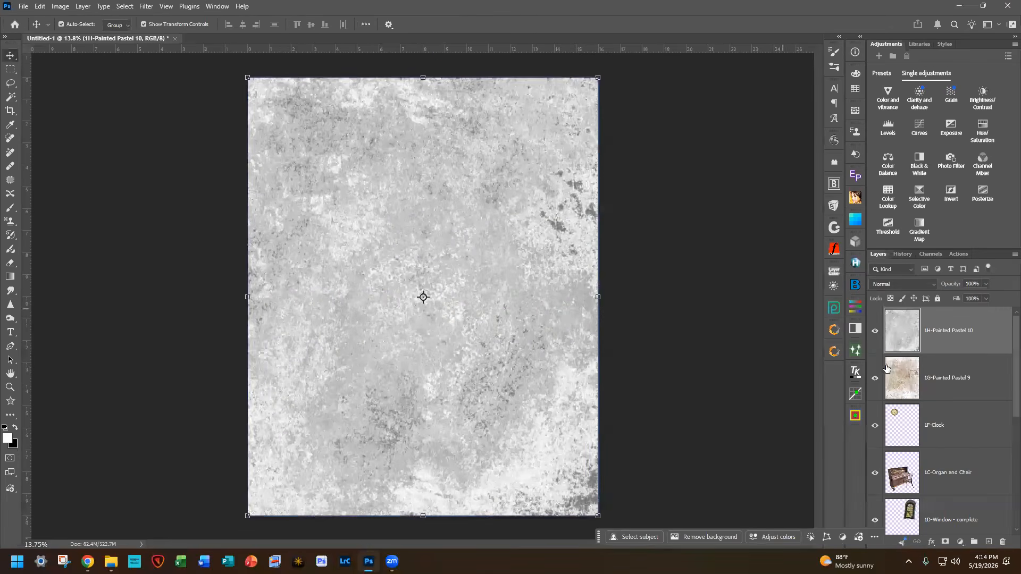
# Step: Move the 1H-Painted Pastel 10 layer directly above the 1A-Floor 3 layer and clip it to the floor
pyautogui.click(946, 399)
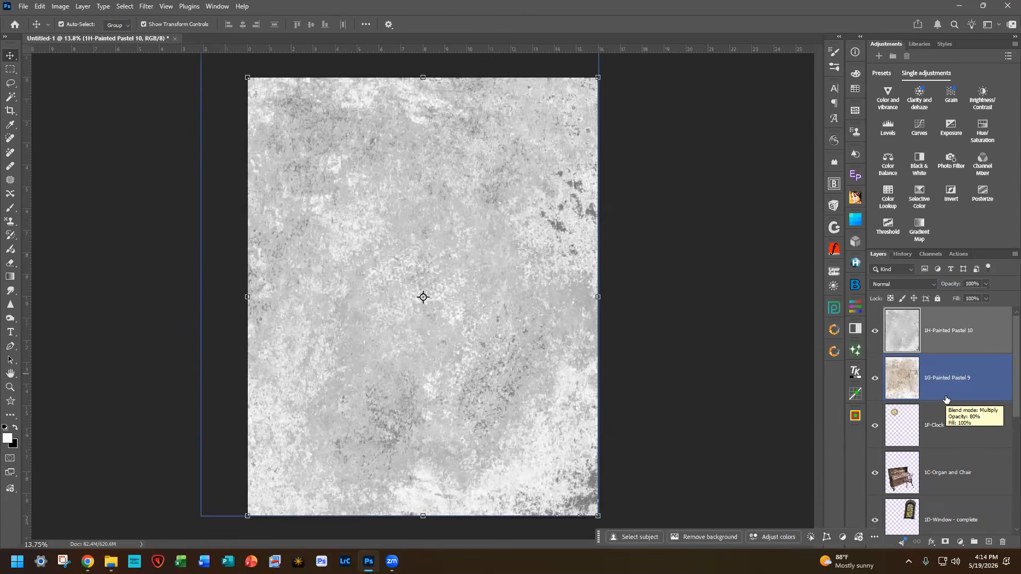
pyautogui.click(976, 355)
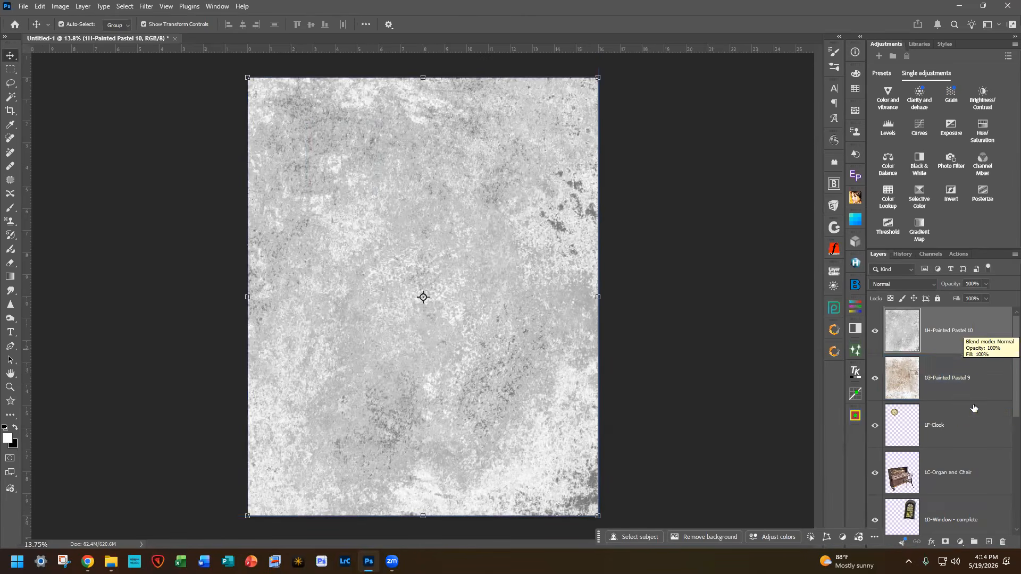
pyautogui.moveTo(997, 329)
pyautogui.mouseDown()
pyautogui.moveTo(1001, 517)
pyautogui.moveTo(994, 500)
pyautogui.mouseUp()
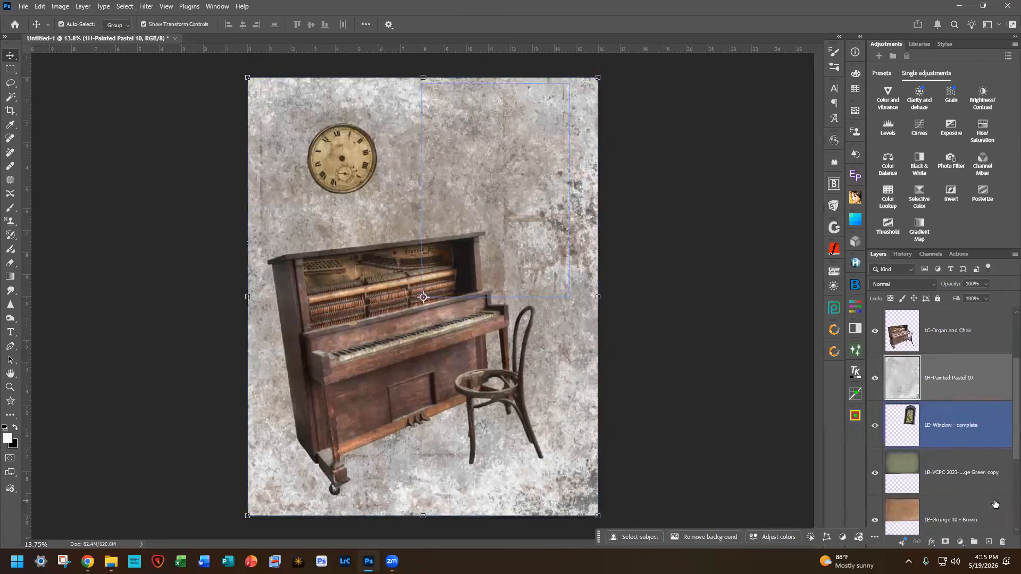
pyautogui.scroll(-3, 996, 504)
pyautogui.scroll(1, 974, 383)
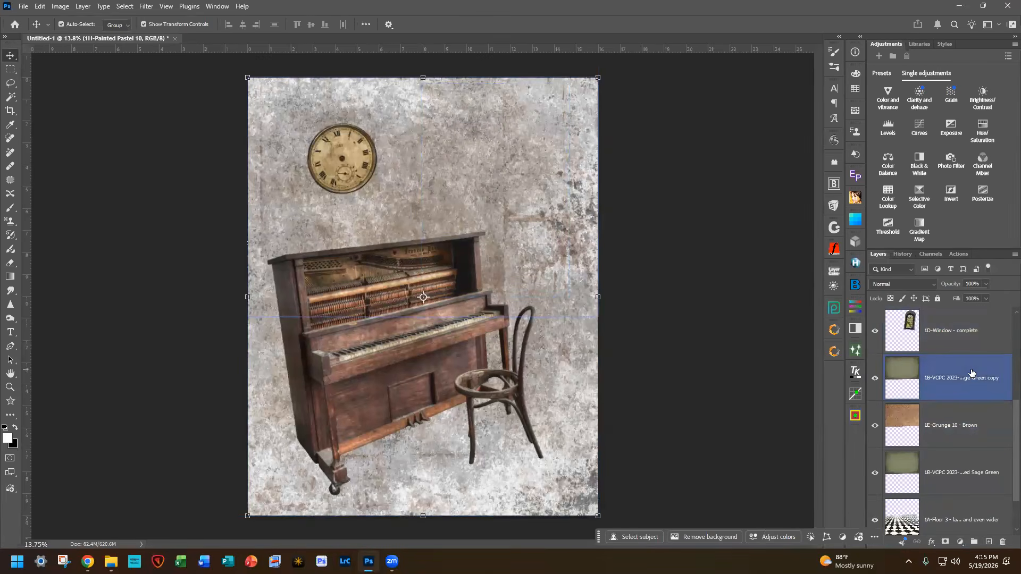
pyautogui.scroll(1, 976, 351)
pyautogui.moveTo(982, 333)
pyautogui.mouseDown()
pyautogui.moveTo(998, 492)
pyautogui.moveTo(986, 388)
pyautogui.moveTo(985, 404)
pyautogui.mouseUp()
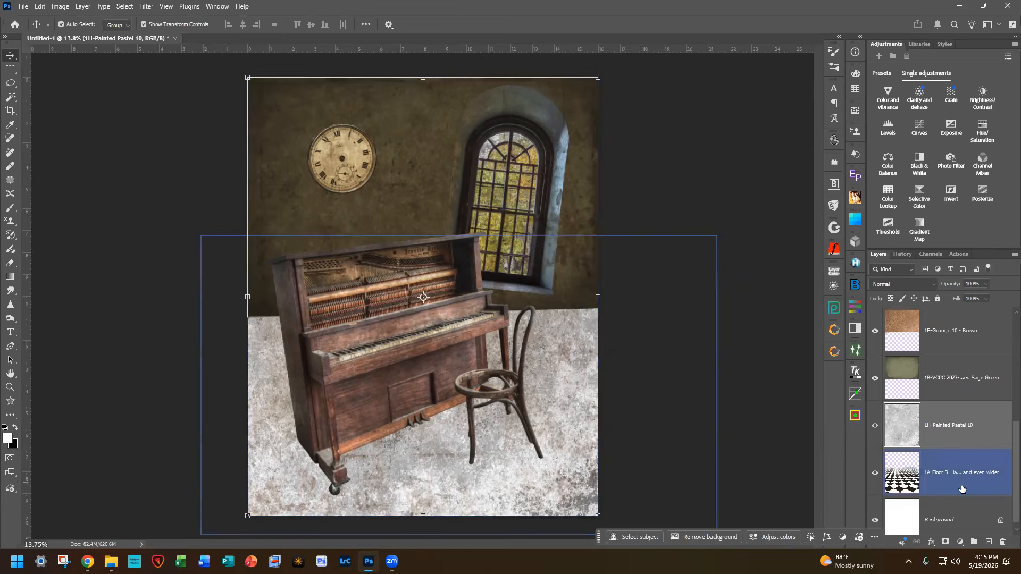
pyautogui.keyDown('alt'); pyautogui.click(963, 445); pyautogui.keyUp('alt')
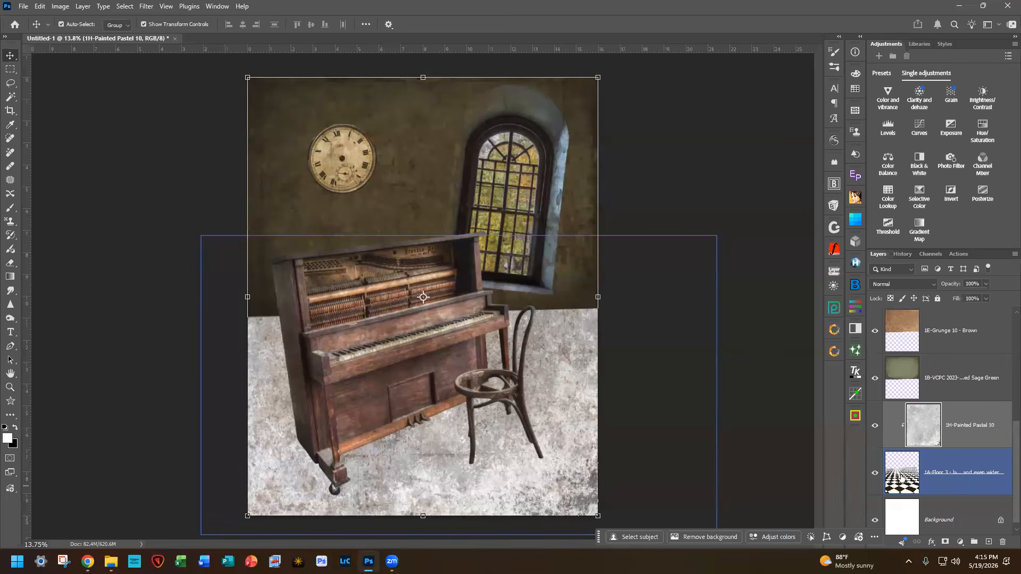
# Step: Set the 1H-Painted Pastel 10 layer to Multiply at 66% opacity
pyautogui.click(899, 285)
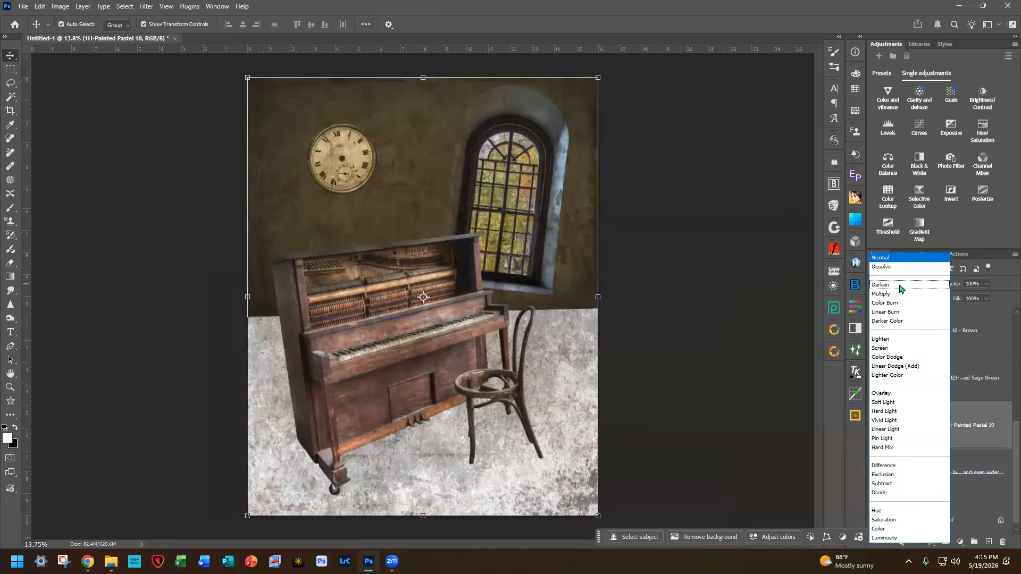
pyautogui.click(902, 296)
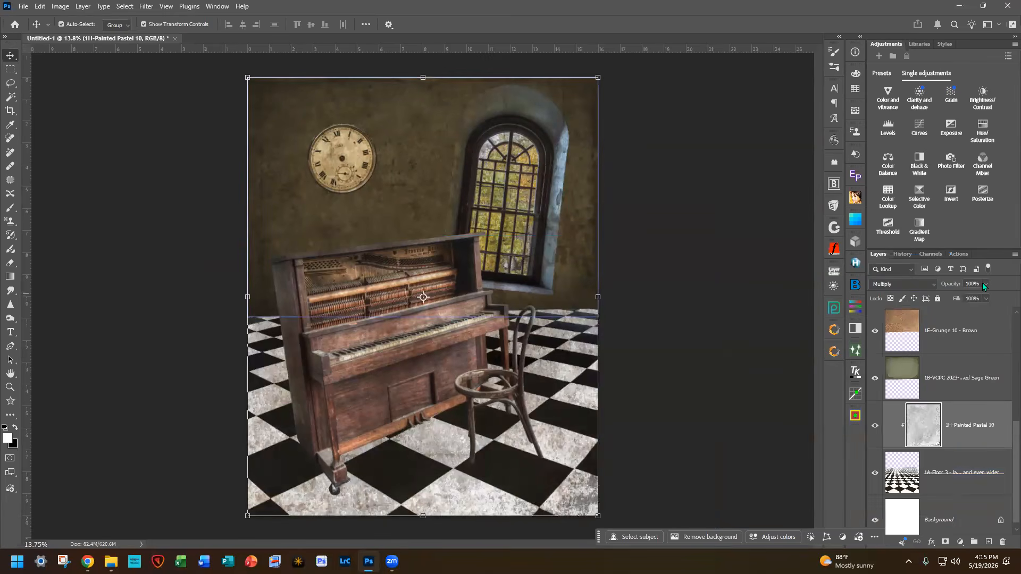
pyautogui.click(986, 284)
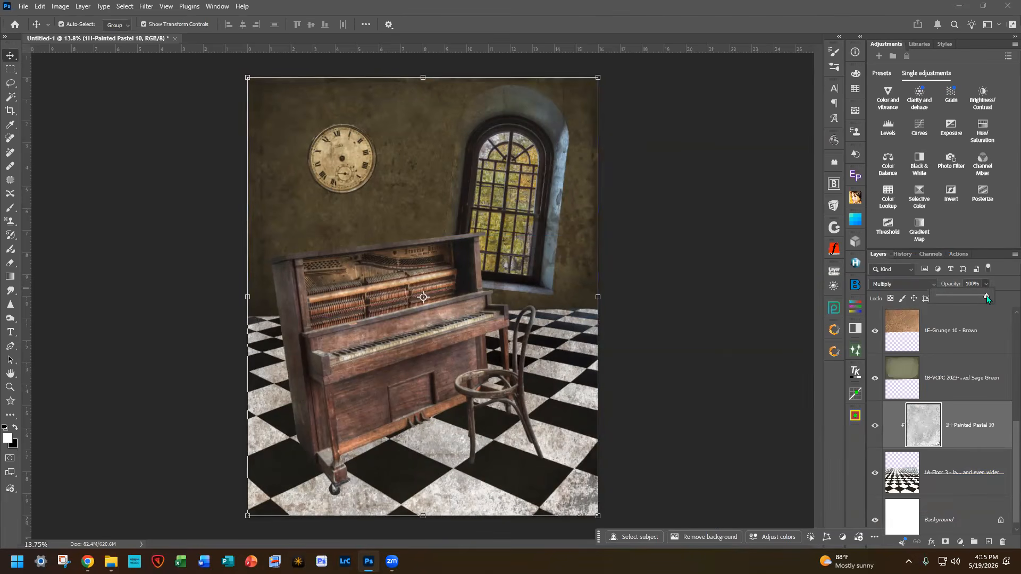
pyautogui.moveTo(987, 298); pyautogui.dragTo(970, 299)
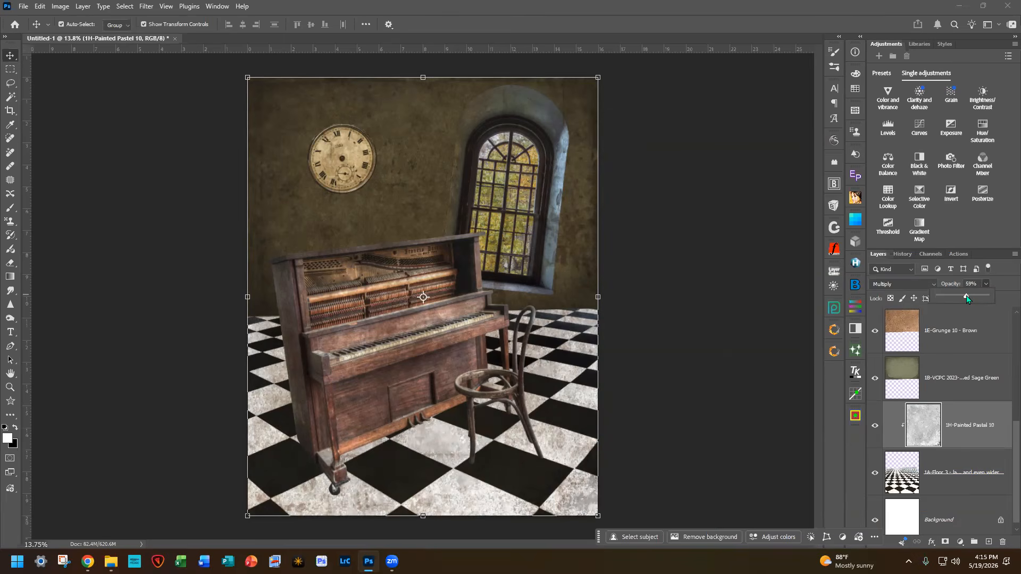
pyautogui.moveTo(968, 299); pyautogui.dragTo(966, 300)
pyautogui.moveTo(970, 299); pyautogui.dragTo(969, 300)
# Step: Add a new blank layer directly beneath the 1F-Clock layer
pyautogui.scroll(3, 952, 428)
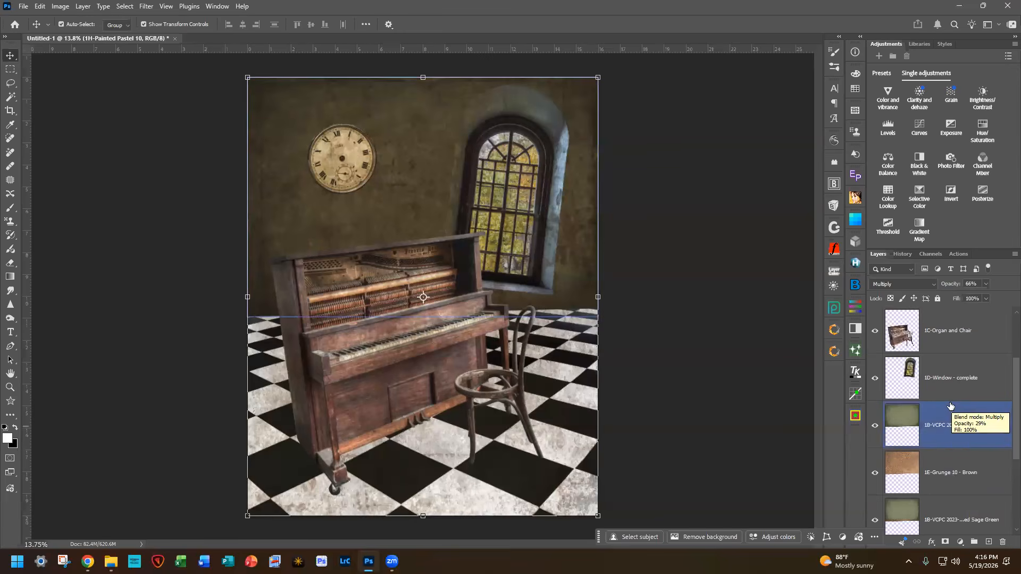
pyautogui.scroll(2, 952, 420)
pyautogui.click(959, 376)
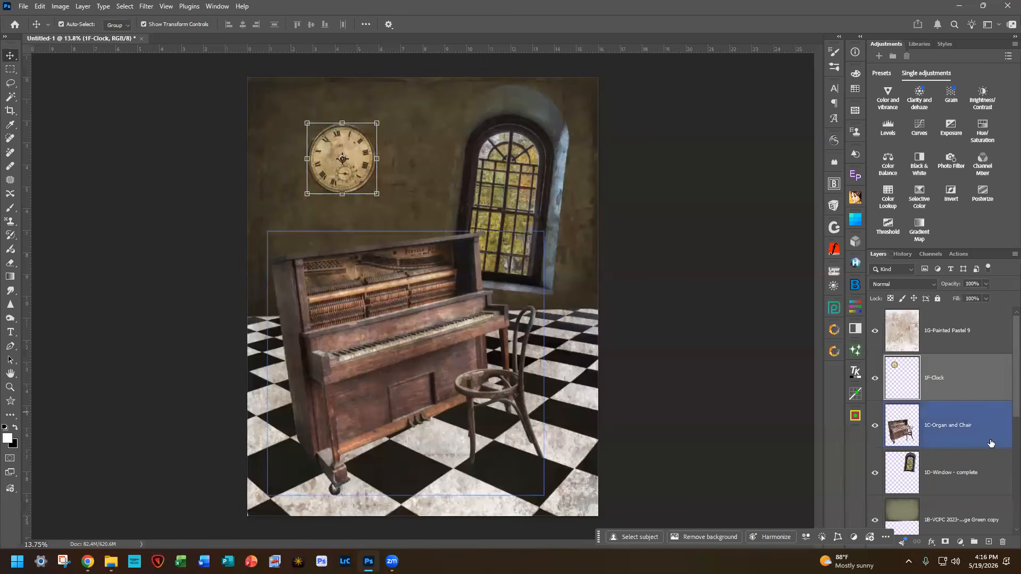
pyautogui.click(988, 542)
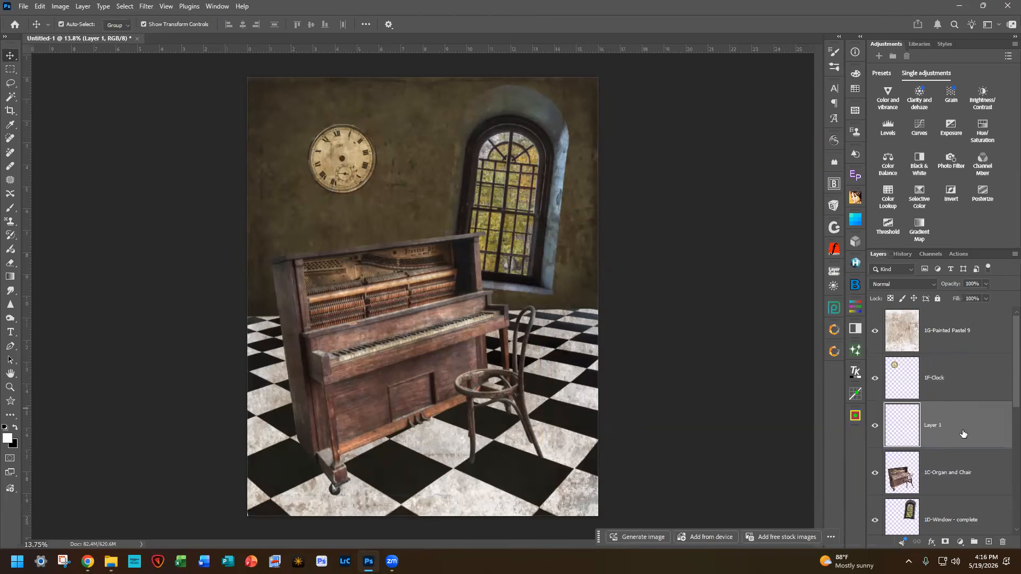
# Step: Paint a black shadow along the clock's lower edge with a soft 200-pixel Brush at 80% opacity
pyautogui.click(12, 207)
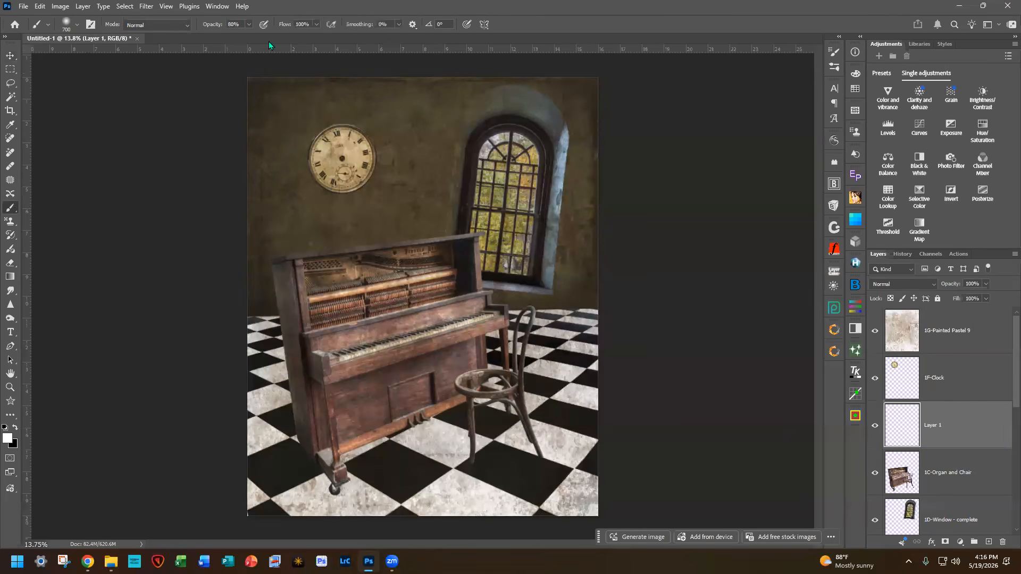
pyautogui.click(15, 427)
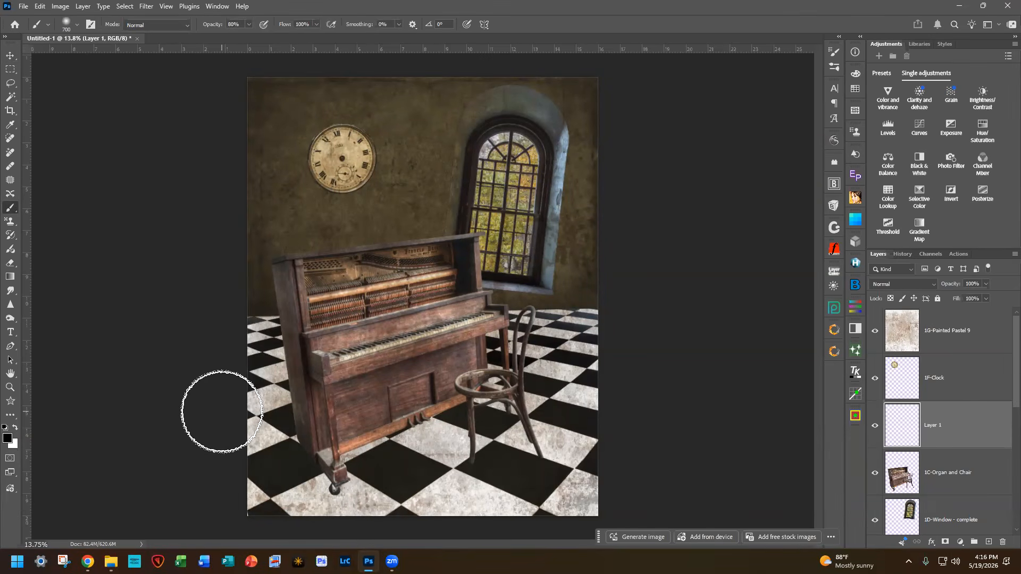
pyautogui.press('[')
pyautogui.press('[')
pyautogui.press('[')
pyautogui.press('[')
pyautogui.press('[')
pyautogui.press('[')
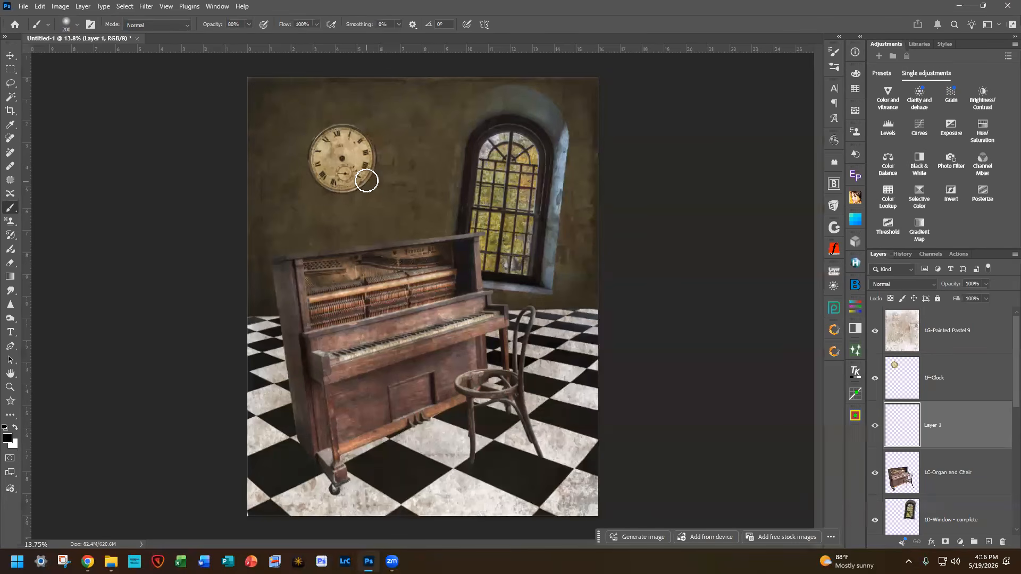
pyautogui.moveTo(334, 194); pyautogui.dragTo(316, 173)
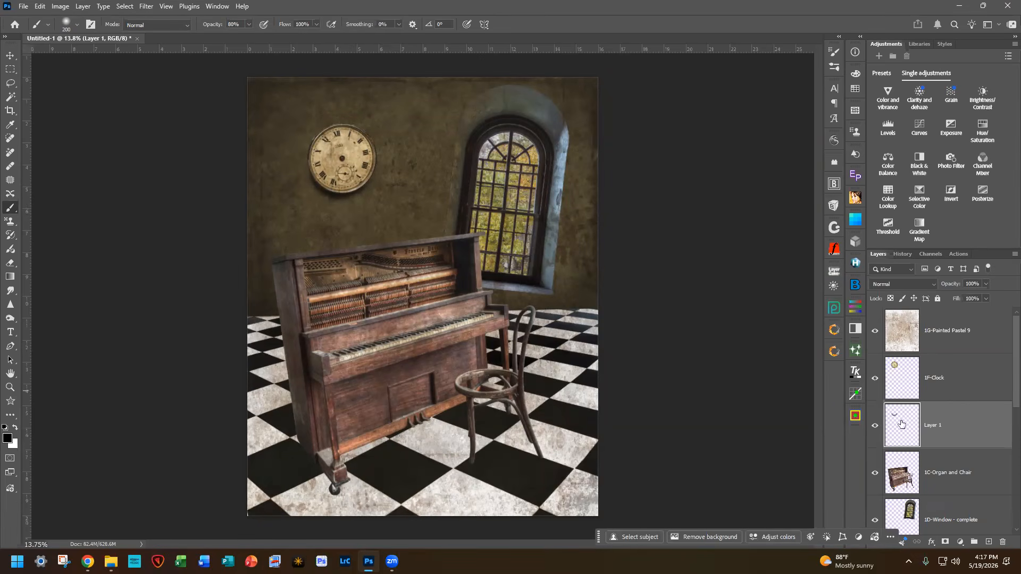
# Step: Set the clock shadow layer to Multiply at 54% opacity
pyautogui.click(897, 285)
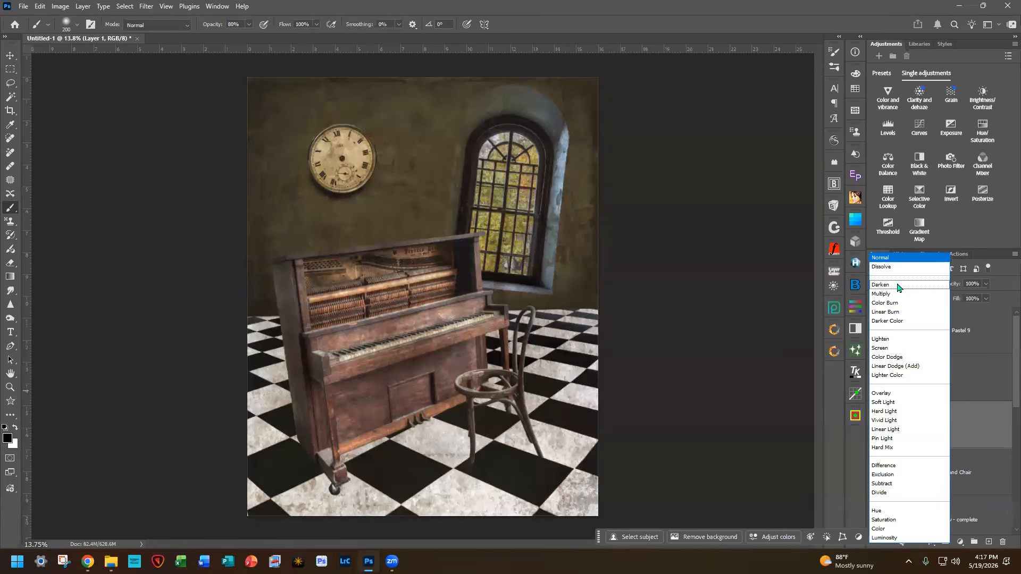
pyautogui.click(896, 296)
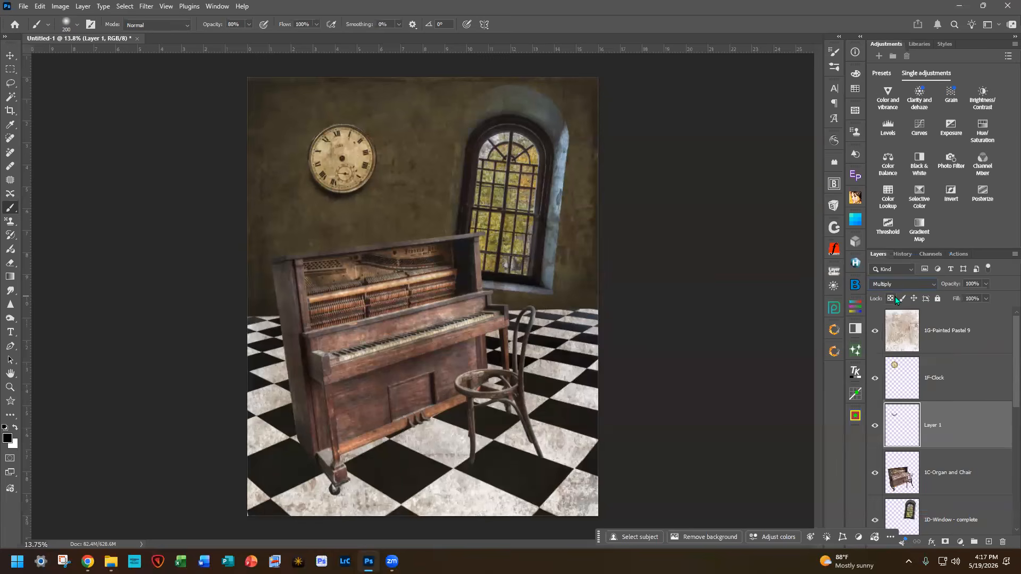
pyautogui.click(986, 284)
pyautogui.moveTo(988, 296); pyautogui.dragTo(965, 301)
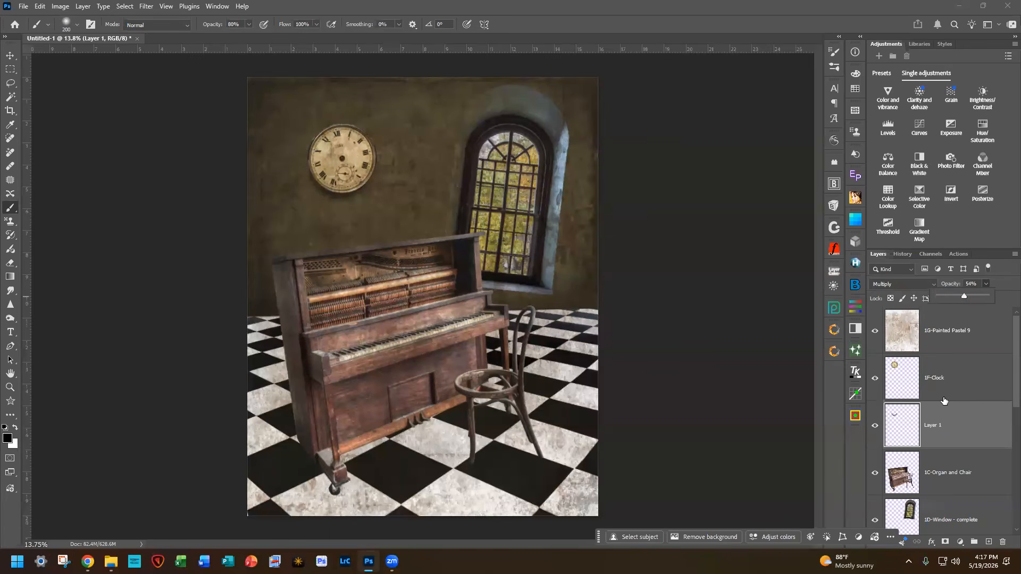
# Step: Add a new layer beneath the 1C-Organ and Chair layer and paint black shadows on the floor along the organ's base
pyautogui.click(976, 475)
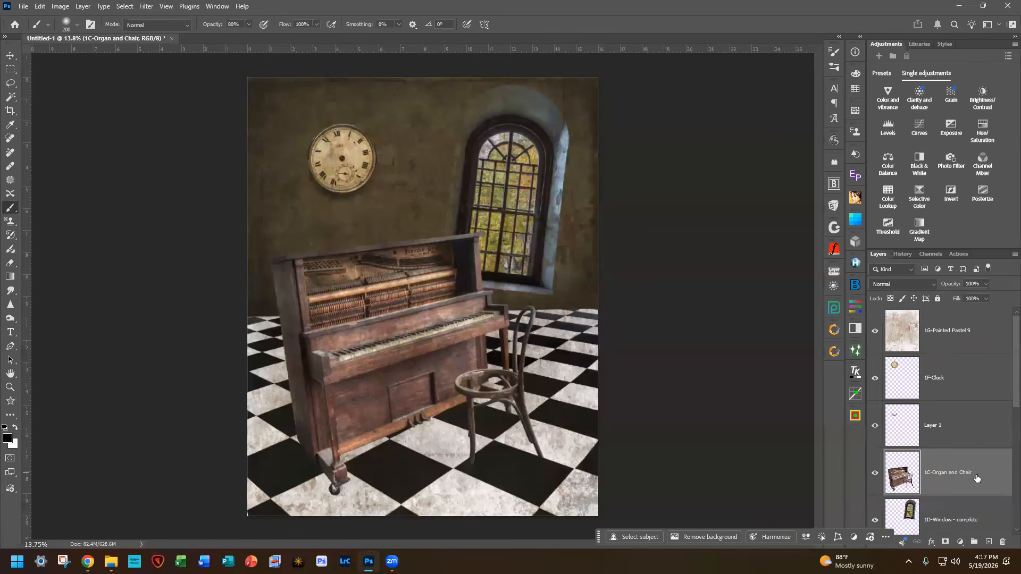
pyautogui.keyDown('ctrl'); pyautogui.click(989, 542); pyautogui.keyUp('ctrl')
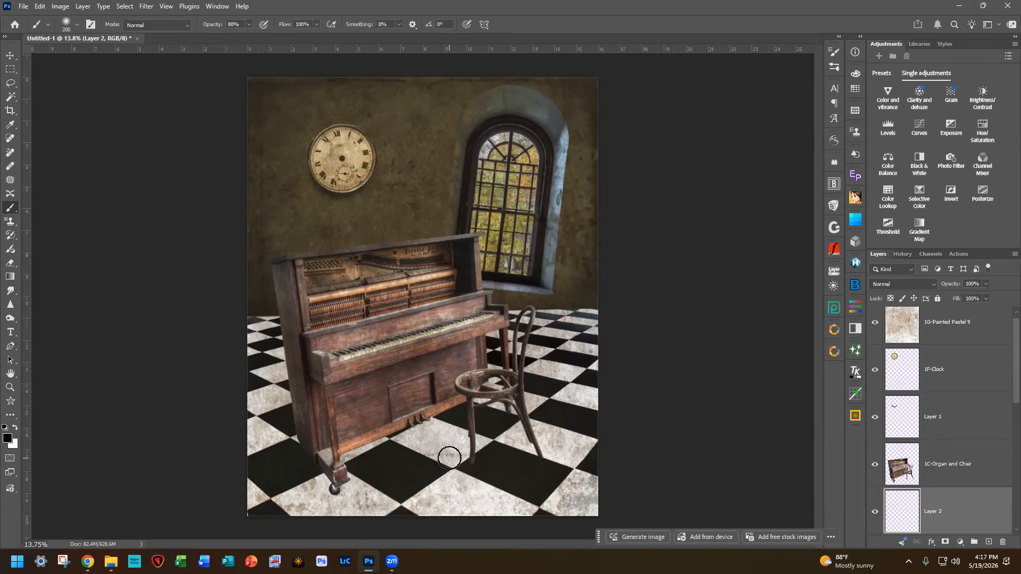
pyautogui.moveTo(296, 444)
pyautogui.mouseDown()
pyautogui.moveTo(297, 472)
pyautogui.moveTo(310, 454)
pyautogui.moveTo(264, 477)
pyautogui.moveTo(297, 477)
pyautogui.mouseUp()
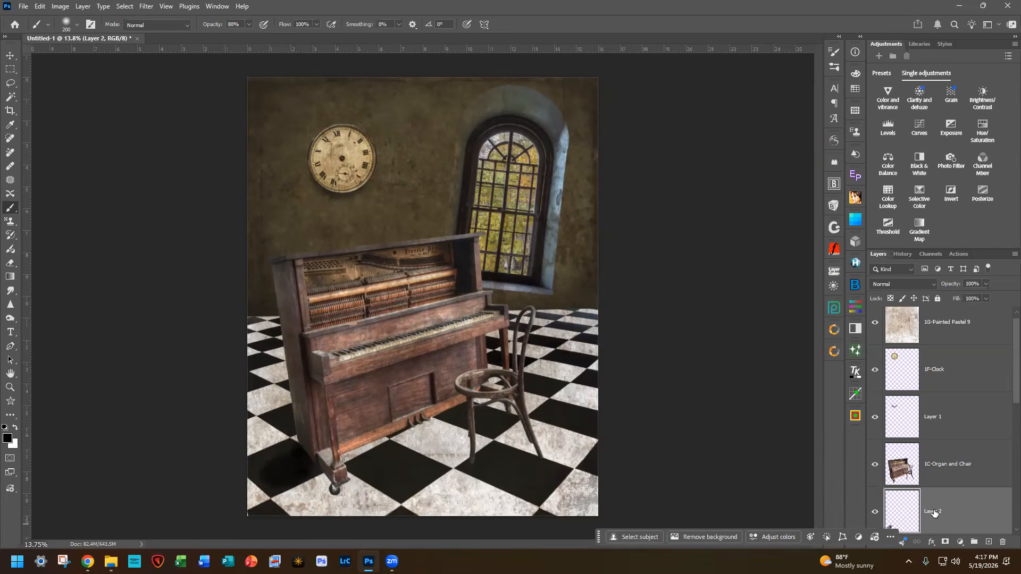
pyautogui.scroll(-1, 957, 505)
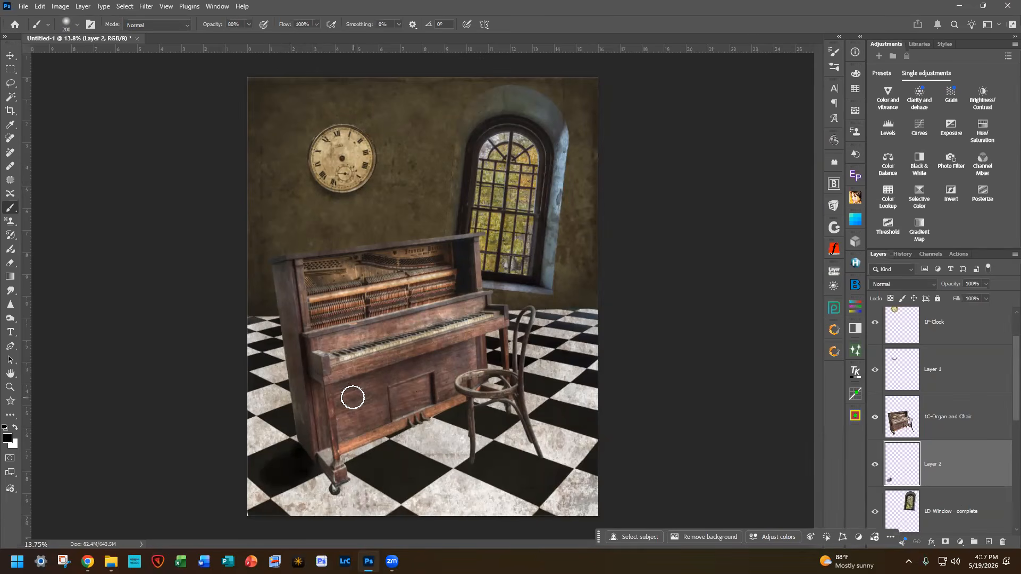
pyautogui.moveTo(342, 448)
pyautogui.mouseDown()
pyautogui.moveTo(393, 437)
pyautogui.moveTo(395, 450)
pyautogui.moveTo(464, 410)
pyautogui.moveTo(379, 446)
pyautogui.moveTo(292, 465)
pyautogui.moveTo(301, 455)
pyautogui.moveTo(308, 477)
pyautogui.moveTo(332, 484)
pyautogui.moveTo(328, 492)
pyautogui.moveTo(331, 476)
pyautogui.moveTo(316, 476)
pyautogui.moveTo(341, 488)
pyautogui.moveTo(362, 480)
pyautogui.moveTo(352, 473)
pyautogui.moveTo(370, 455)
pyautogui.moveTo(400, 445)
pyautogui.moveTo(381, 448)
pyautogui.moveTo(395, 465)
pyautogui.moveTo(338, 492)
pyautogui.mouseUp()
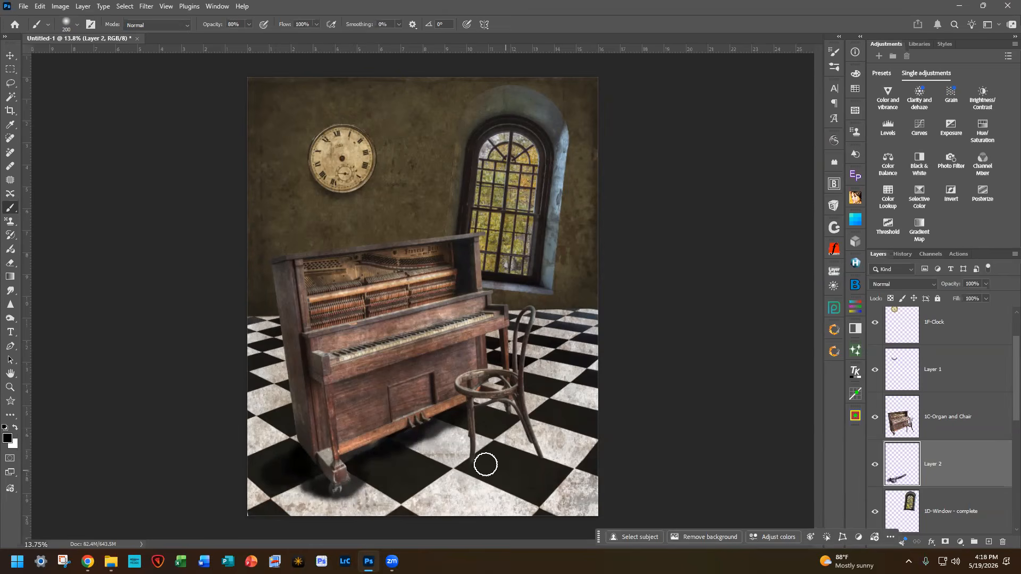
# Step: Paint the chair's leg and round seat shadows on the floor with an 80-pixel black brush
pyautogui.press('[')
pyautogui.press('[')
pyautogui.press('[')
pyautogui.press('[')
pyautogui.press('[')
pyautogui.press('[')
pyautogui.moveTo(470, 469); pyautogui.dragTo(441, 497)
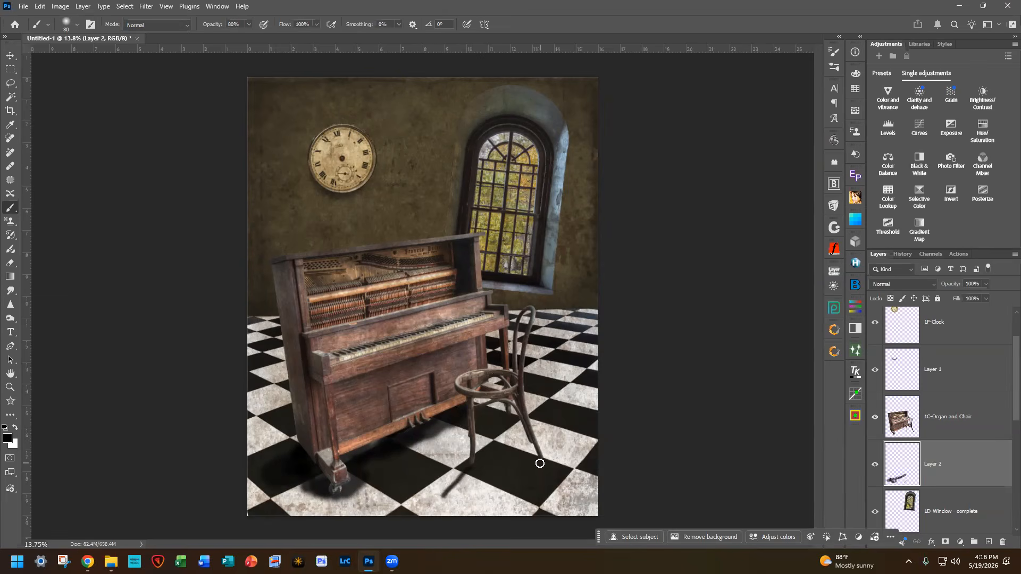
pyautogui.moveTo(540, 464); pyautogui.dragTo(497, 504)
pyautogui.moveTo(429, 497); pyautogui.dragTo(502, 511)
pyautogui.moveTo(429, 495)
pyautogui.mouseDown()
pyautogui.moveTo(446, 522)
pyautogui.moveTo(464, 509)
pyautogui.mouseUp()
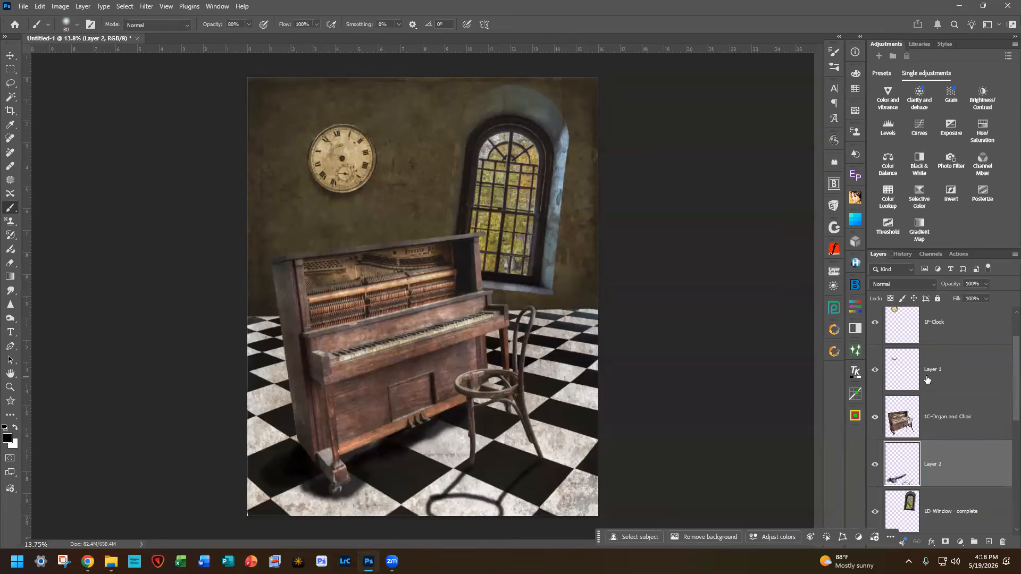
# Step: Set the organ and chair shadow layer to Multiply at 54% opacity
pyautogui.click(908, 283)
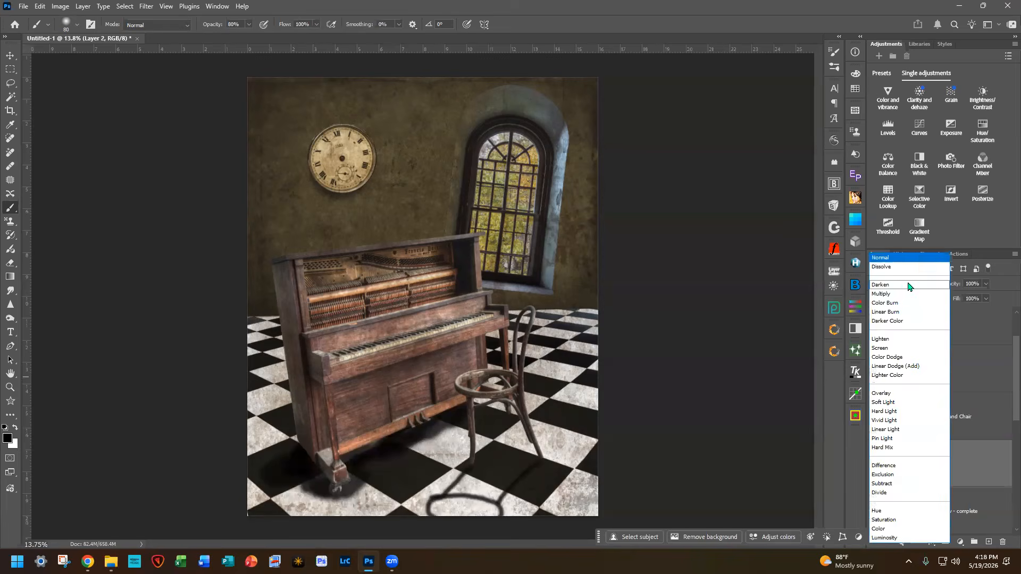
pyautogui.click(902, 291)
pyautogui.click(986, 284)
pyautogui.moveTo(985, 299); pyautogui.dragTo(965, 301)
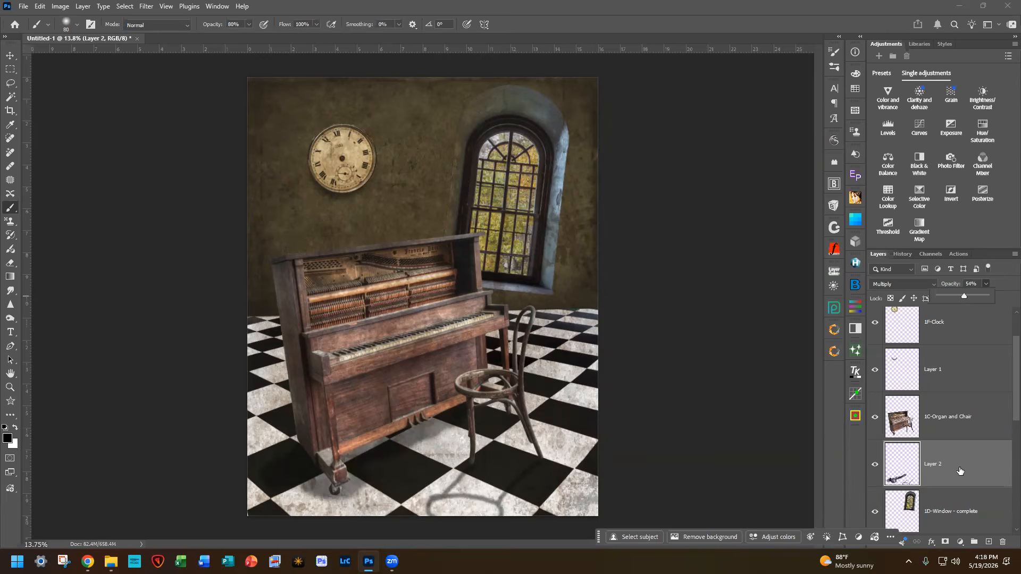
# Step: Soften the organ and chair shadow layer with a Gaussian Blur of about 34.6 pixels radius
pyautogui.click(975, 466)
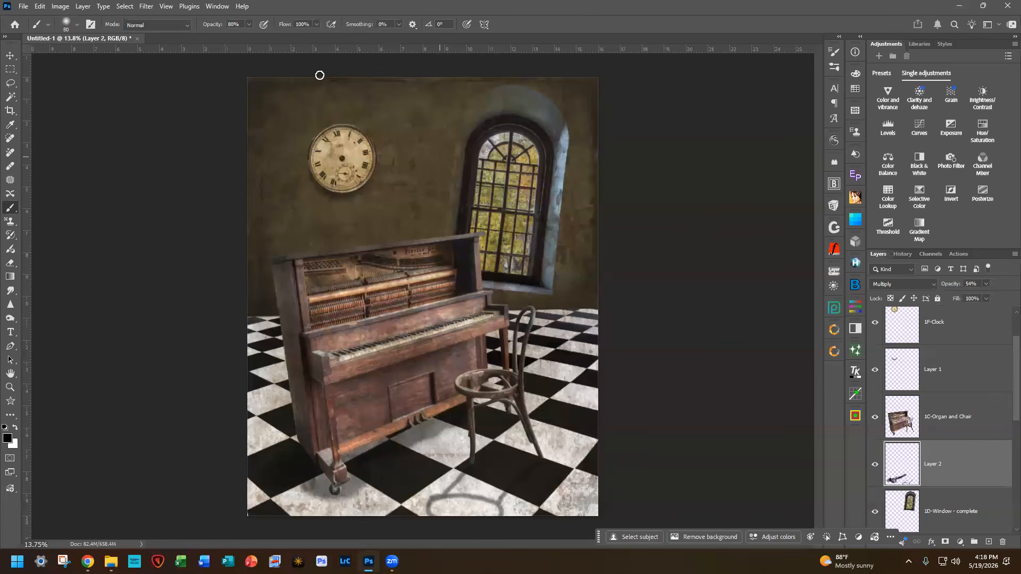
pyautogui.click(146, 7)
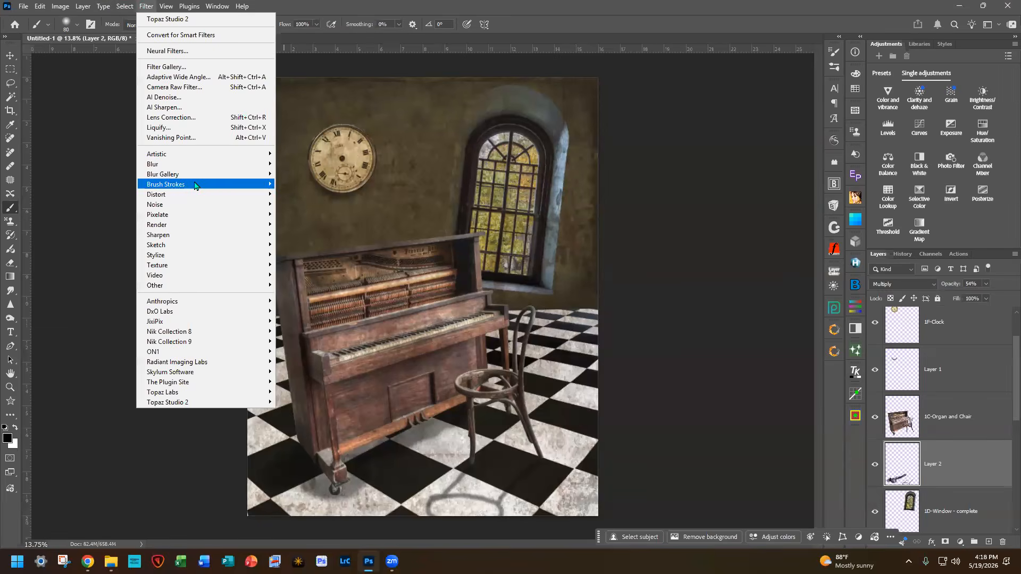
pyautogui.moveTo(202, 164)
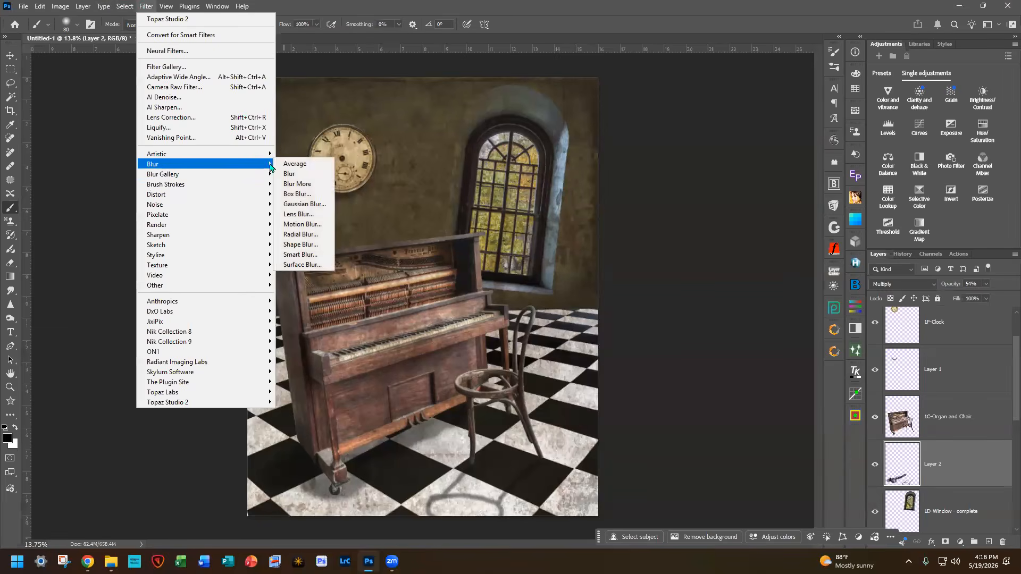
pyautogui.click(310, 206)
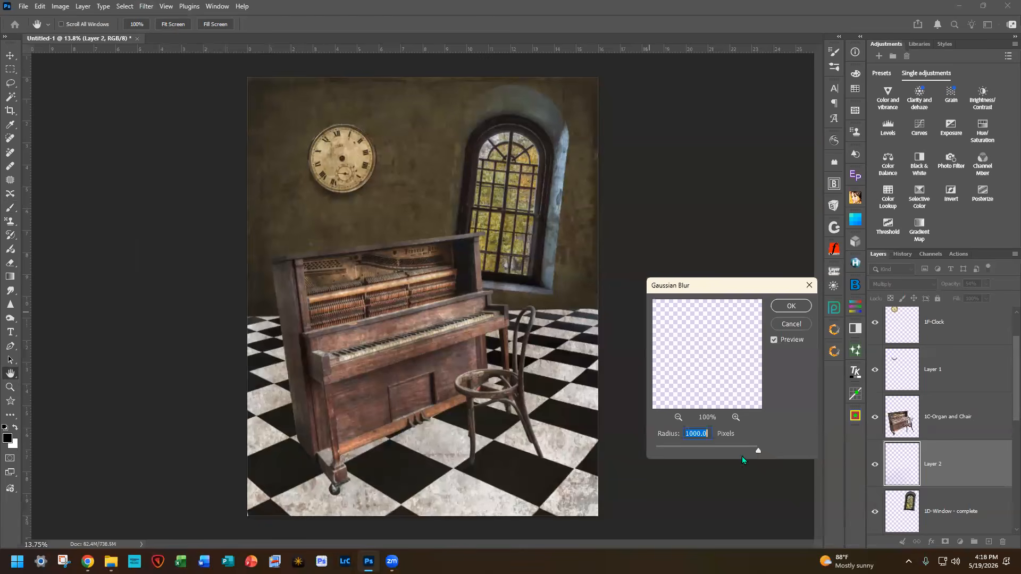
pyautogui.moveTo(758, 453); pyautogui.dragTo(702, 450)
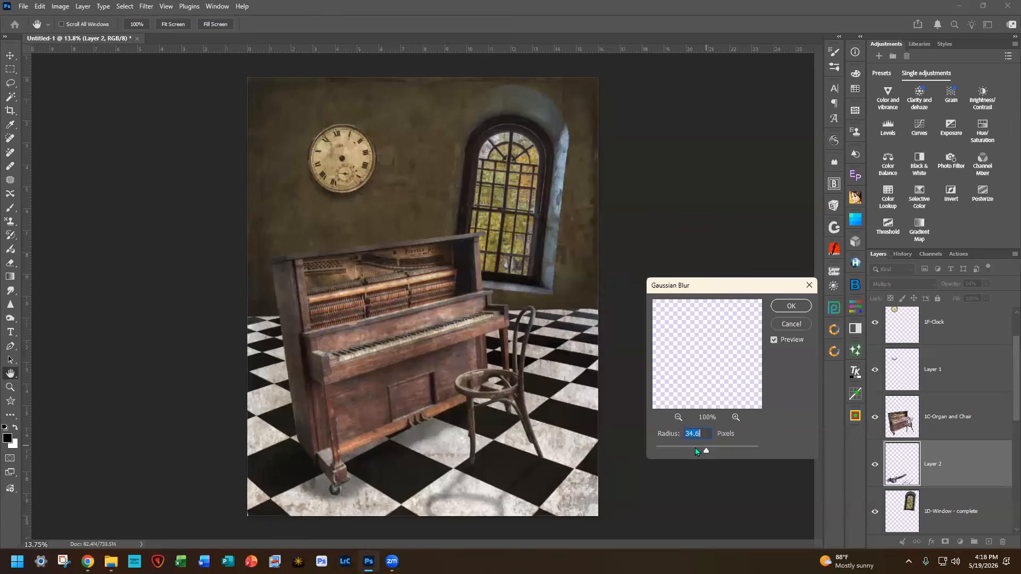
pyautogui.click(791, 306)
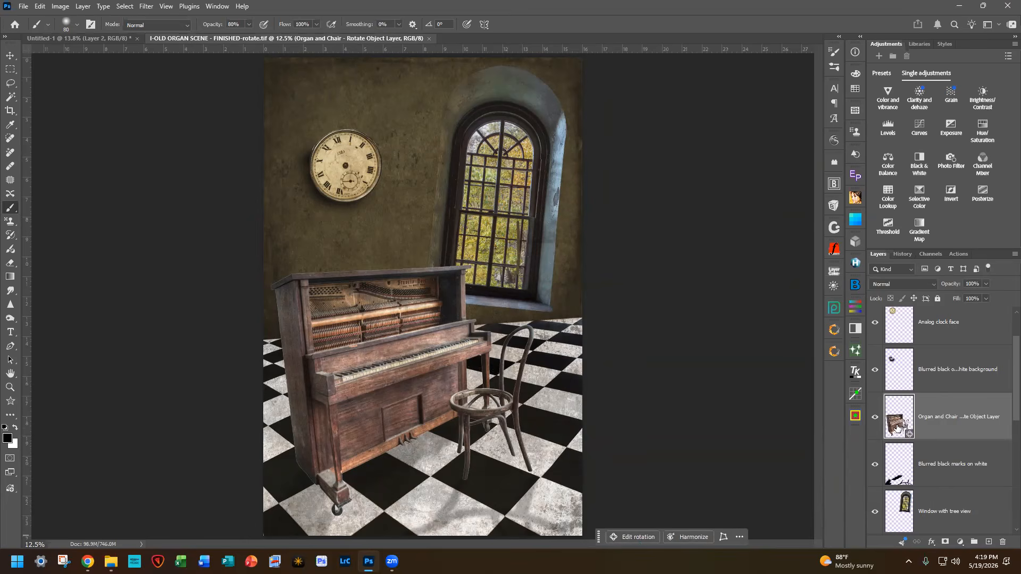
# Step: Open the Organ and Chair rotate-object layer for rotation editing and tilt the object slightly in 3D
pyautogui.doubleClick(910, 435)
pyautogui.press('v')
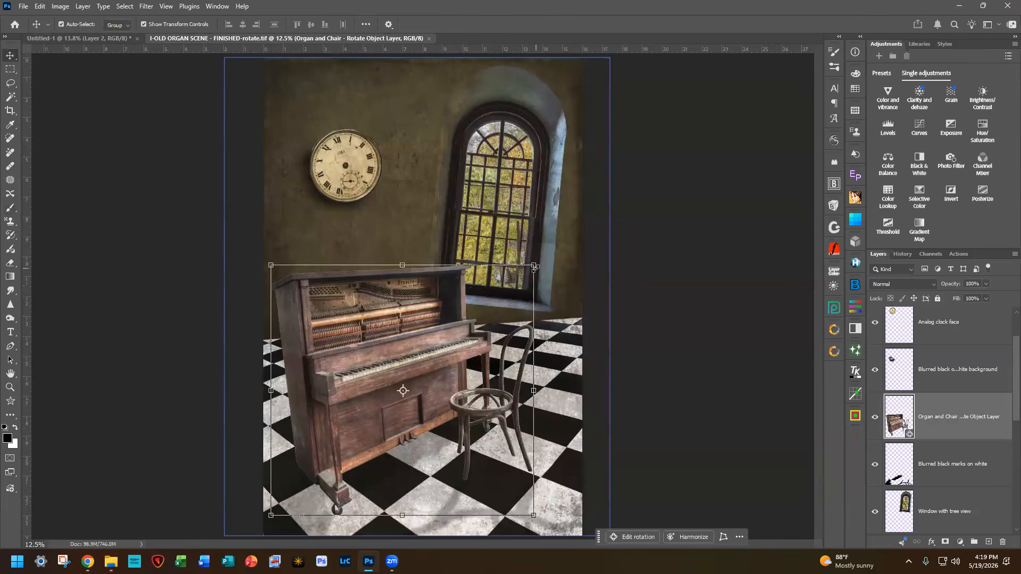
pyautogui.click(645, 537)
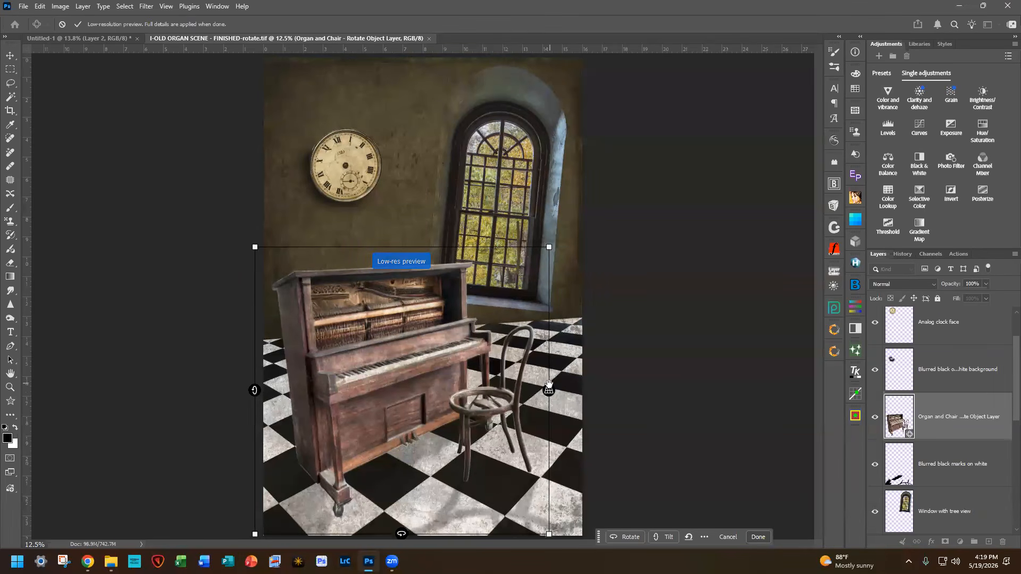
pyautogui.moveTo(549, 388); pyautogui.dragTo(551, 378)
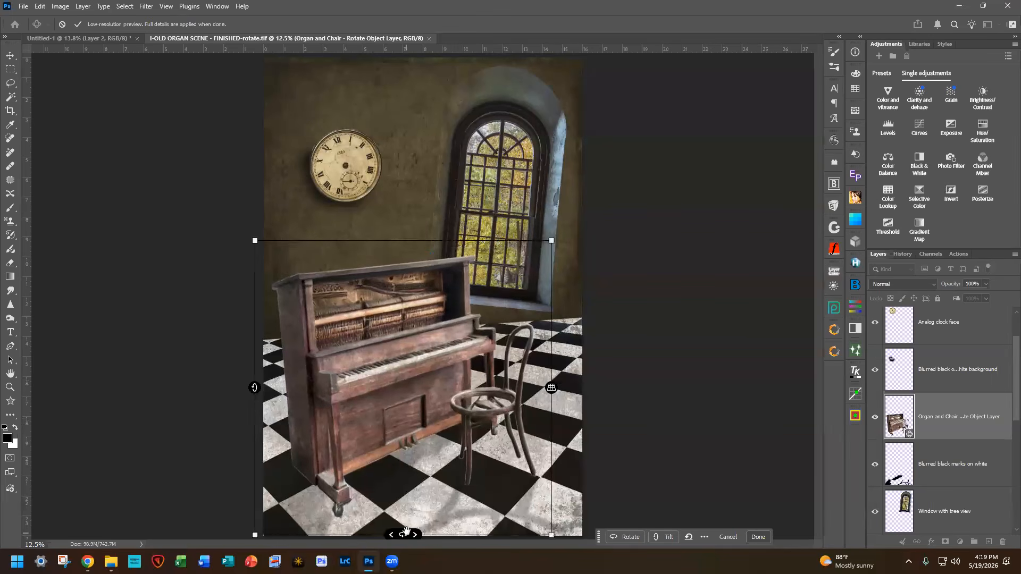
# Step: Turn the organ and chair slightly, placing them a little farther right, and accept the rotation
pyautogui.moveTo(407, 535)
pyautogui.mouseDown()
pyautogui.moveTo(379, 535)
pyautogui.moveTo(405, 536)
pyautogui.mouseUp()
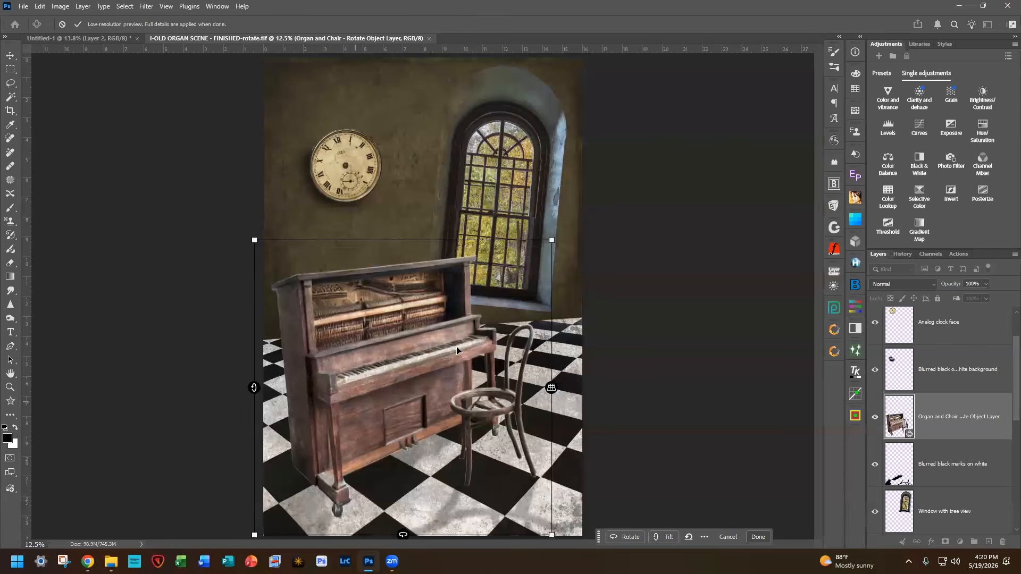
pyautogui.moveTo(403, 536); pyautogui.dragTo(422, 527)
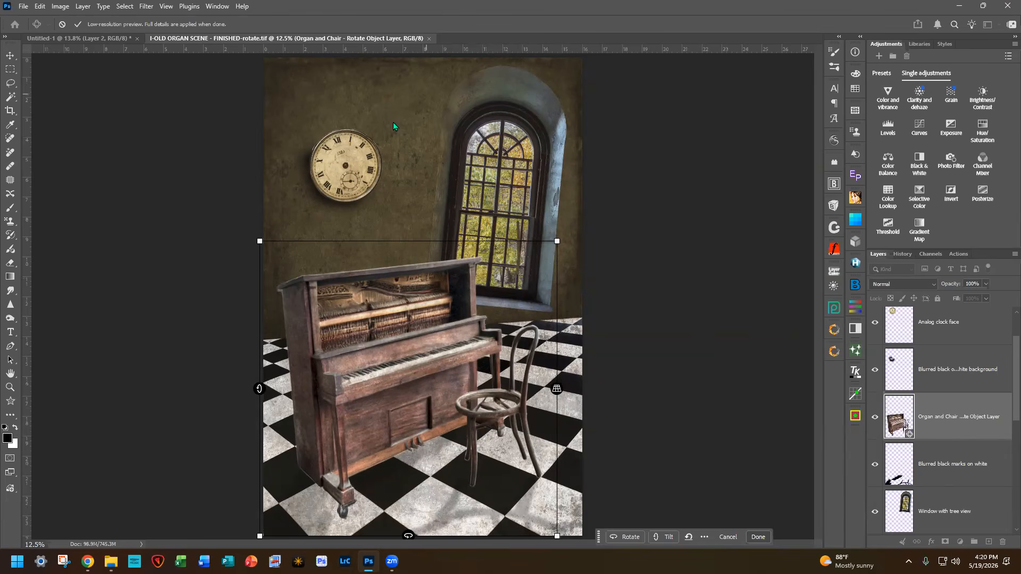
pyautogui.click(66, 37)
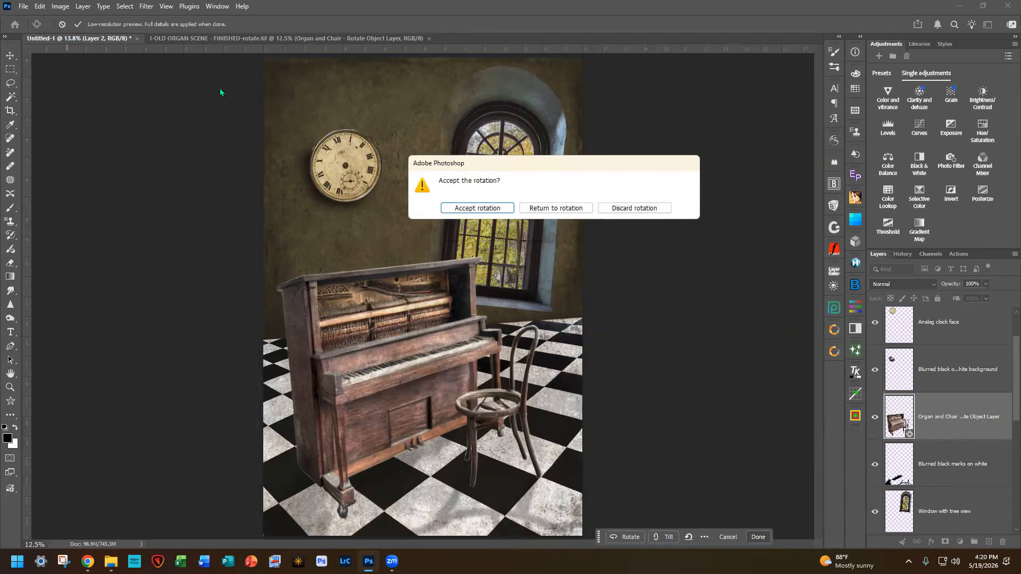
pyautogui.click(478, 208)
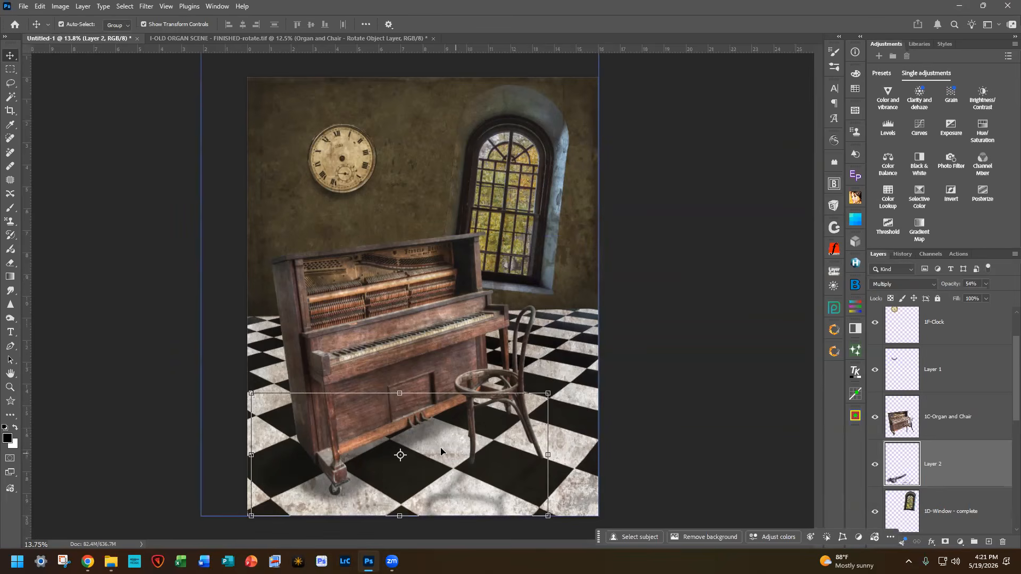
# Step: Compare the finished scene with the Untitled-1 composite, and browse to the 1-Old Organ Scene folder for an embedded image to place
pyautogui.click(201, 39)
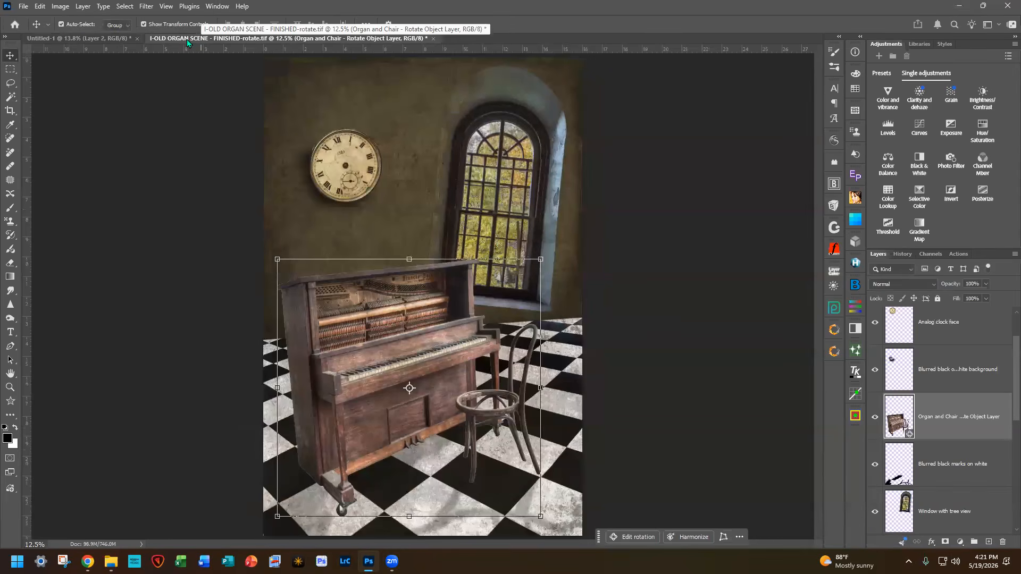
pyautogui.click(66, 38)
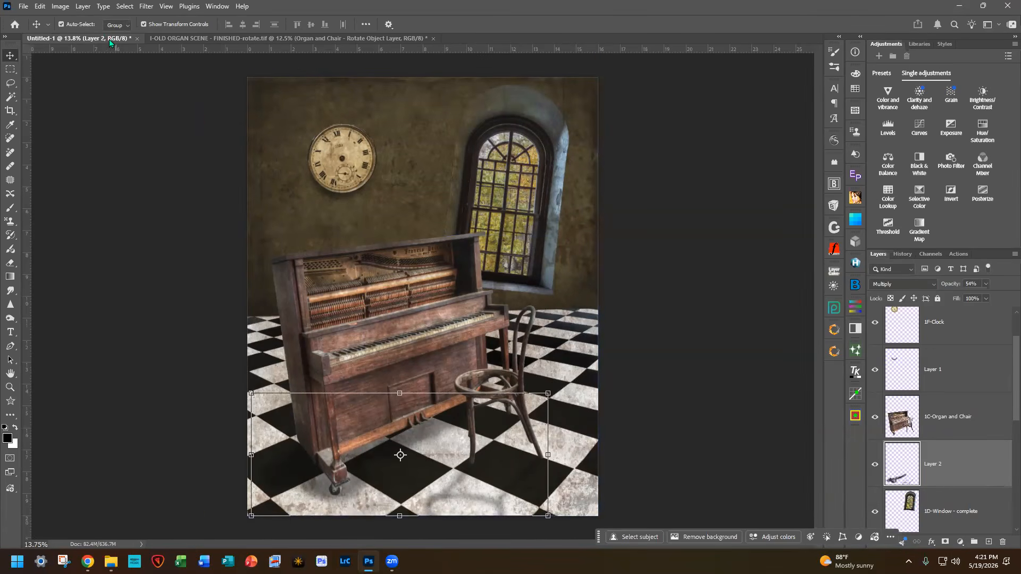
pyautogui.click(23, 8)
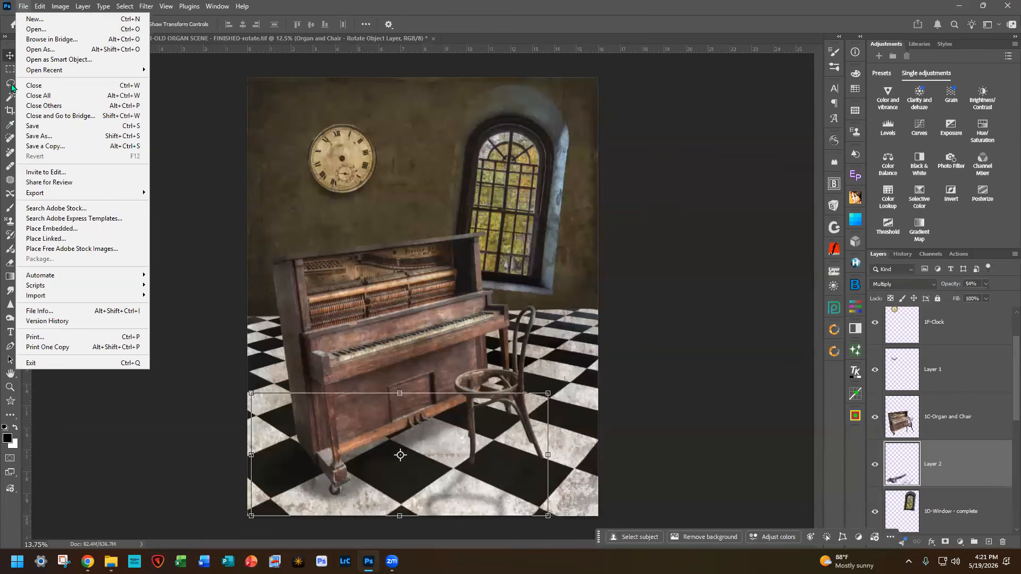
pyautogui.click(52, 230)
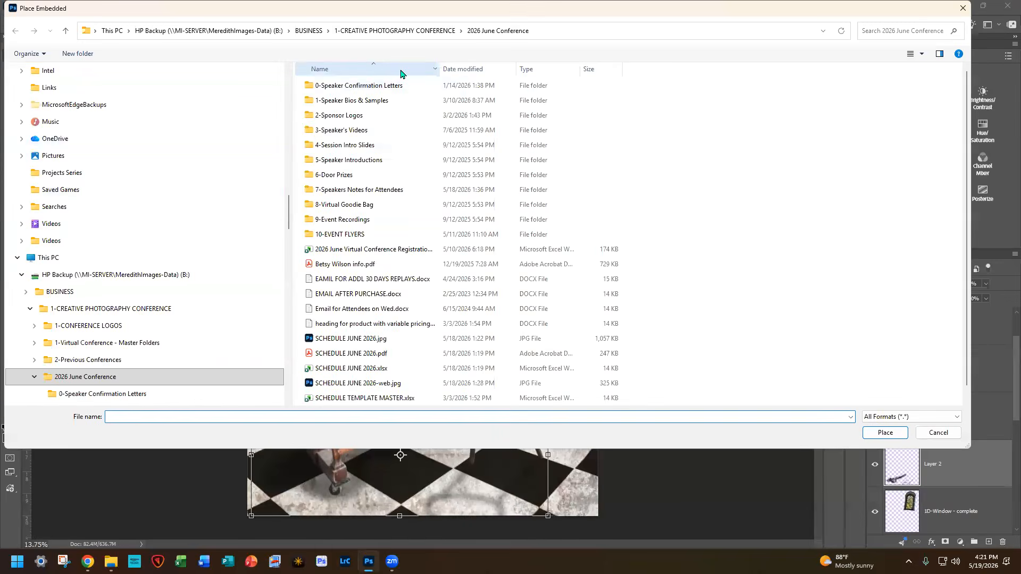
pyautogui.click(309, 31)
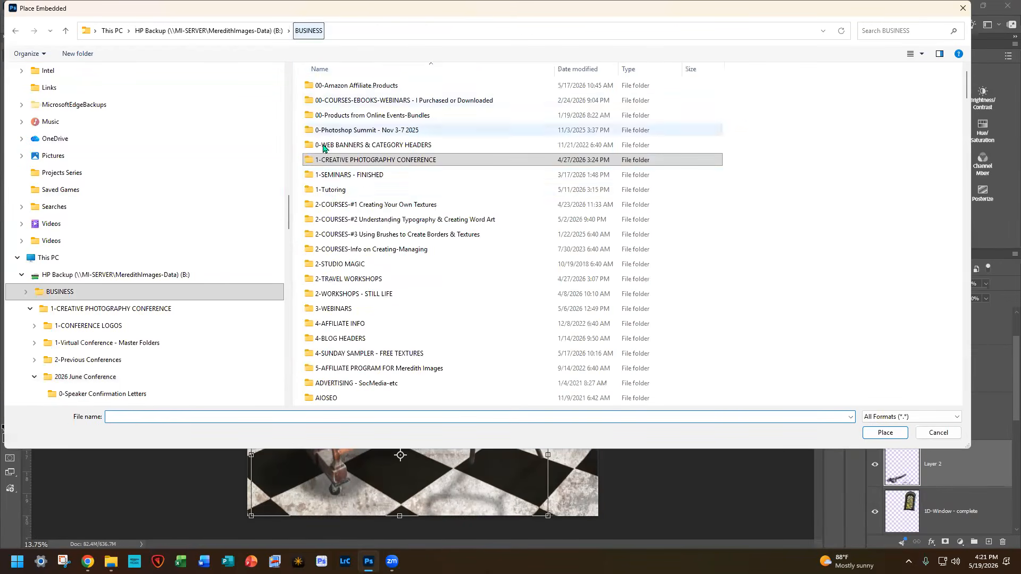
pyautogui.doubleClick(335, 309)
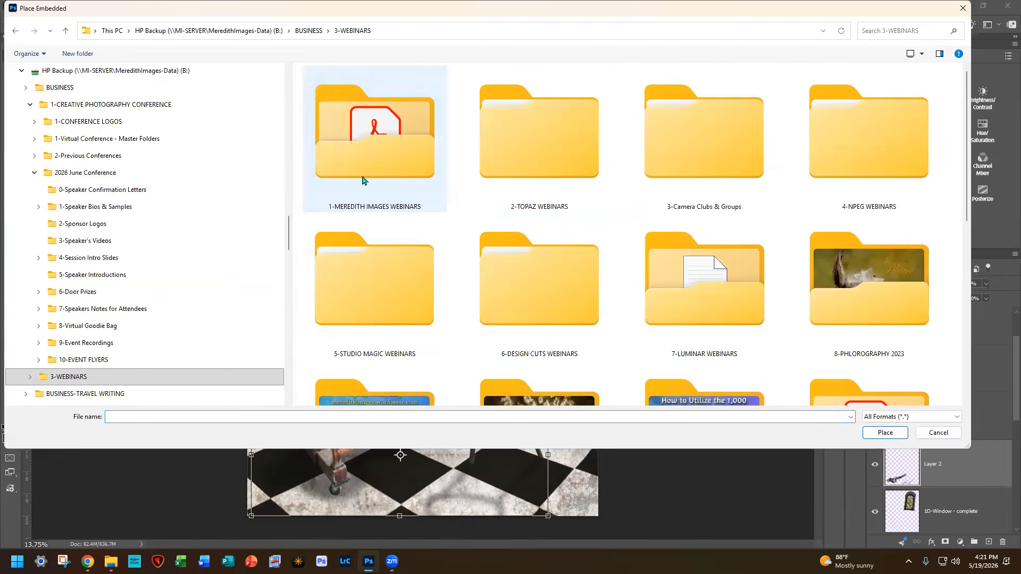
pyautogui.doubleClick(364, 160)
pyautogui.doubleClick(364, 160)
pyautogui.doubleClick(364, 160)
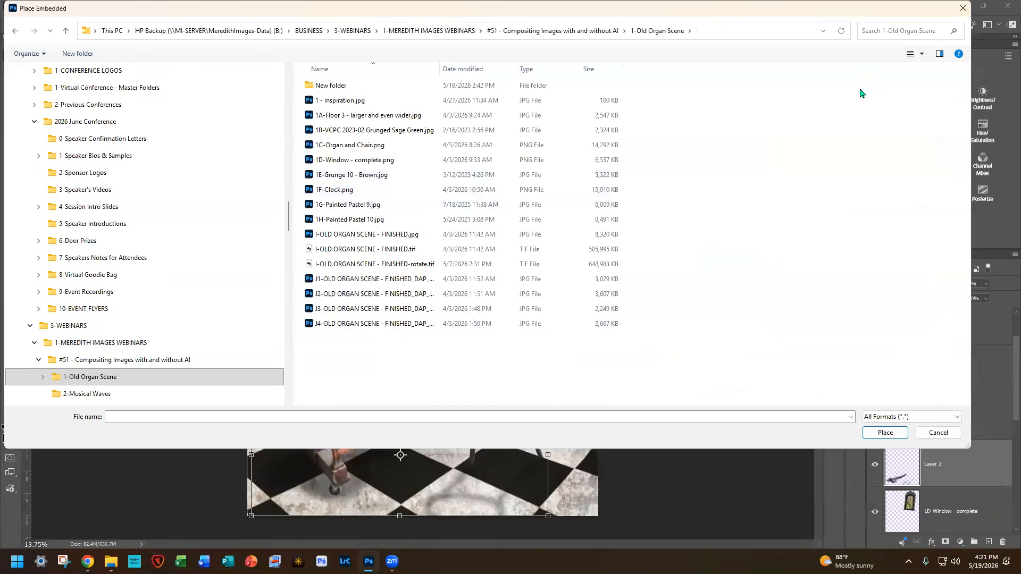
# Step: Try placing 1F-Clock.png as an embedded image, moving it up over the wall and window, and cancel the placement
pyautogui.click(922, 54)
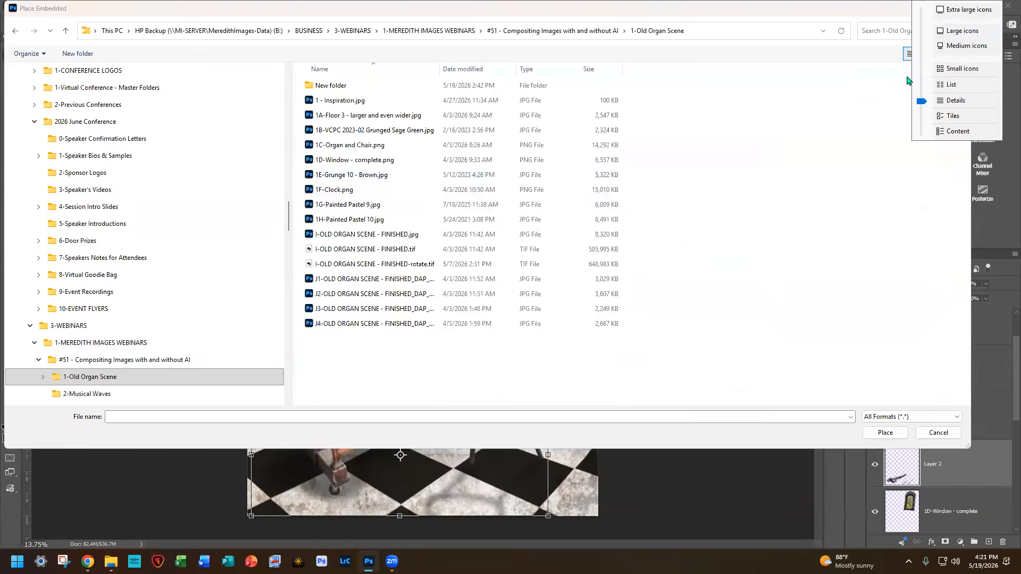
pyautogui.click(957, 10)
pyautogui.scroll(-2, 640, 282)
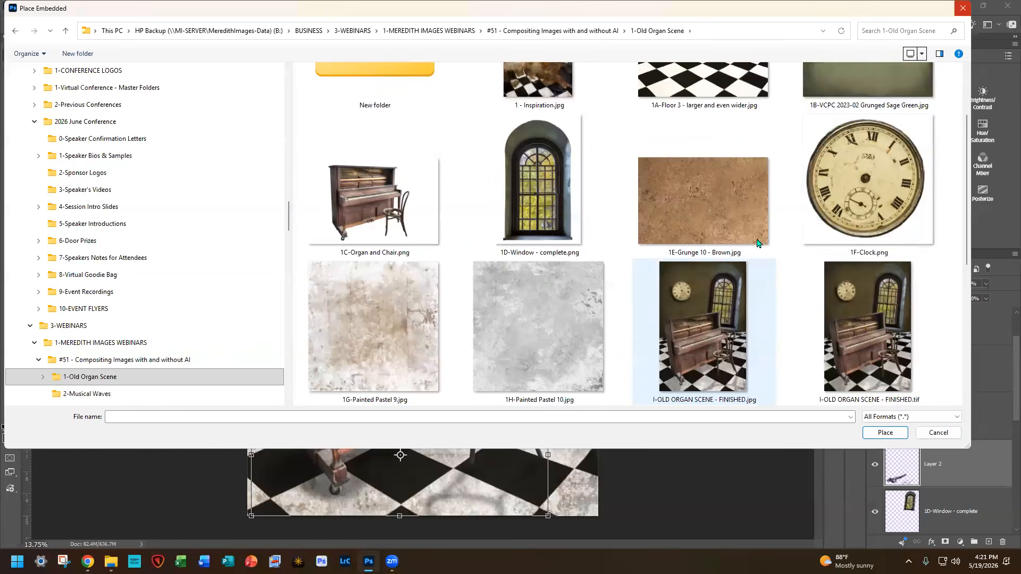
pyautogui.doubleClick(875, 211)
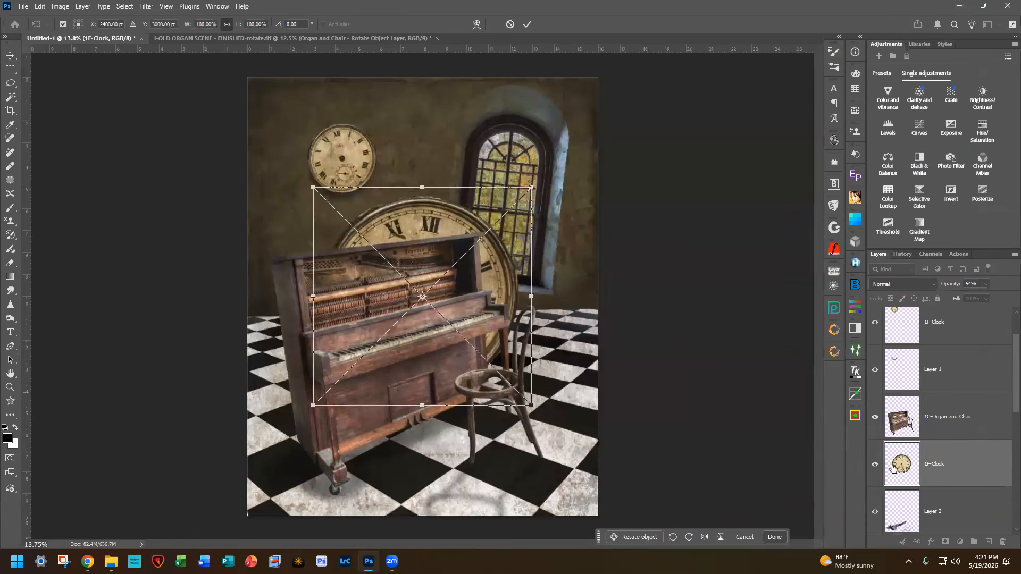
pyautogui.moveTo(405, 232); pyautogui.dragTo(452, 138)
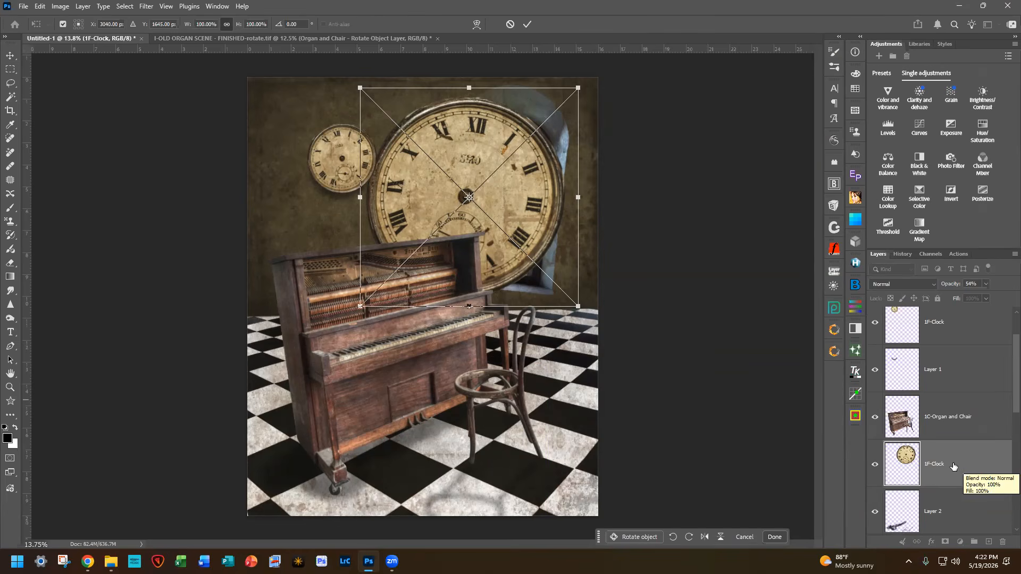
pyautogui.click(510, 24)
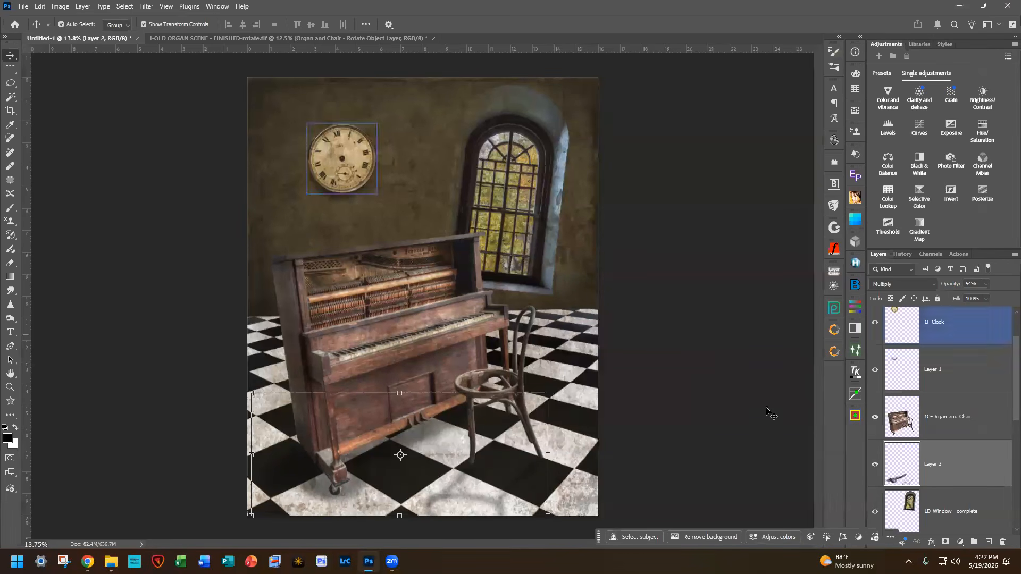
pyautogui.click(918, 429)
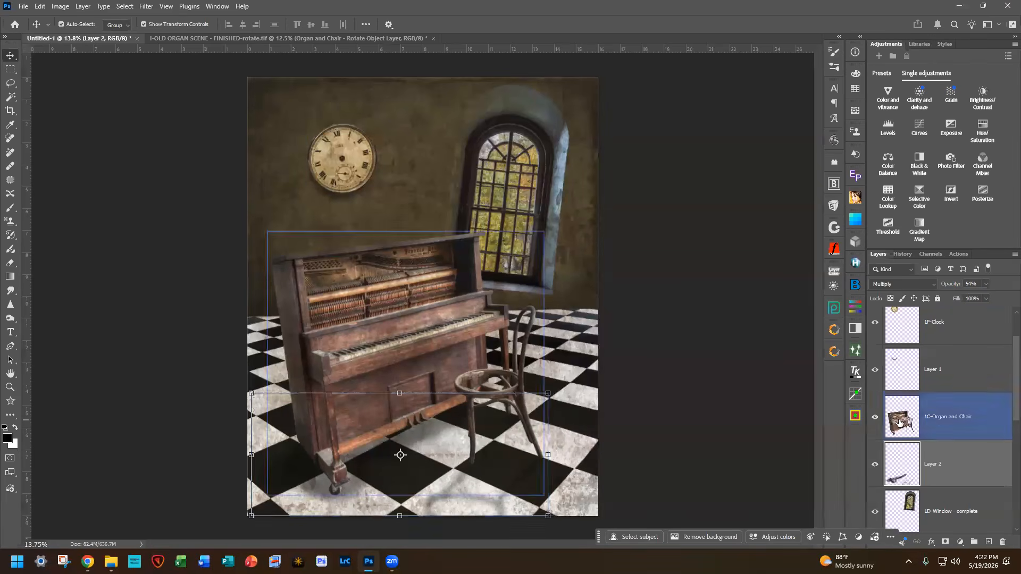
pyautogui.click(324, 306)
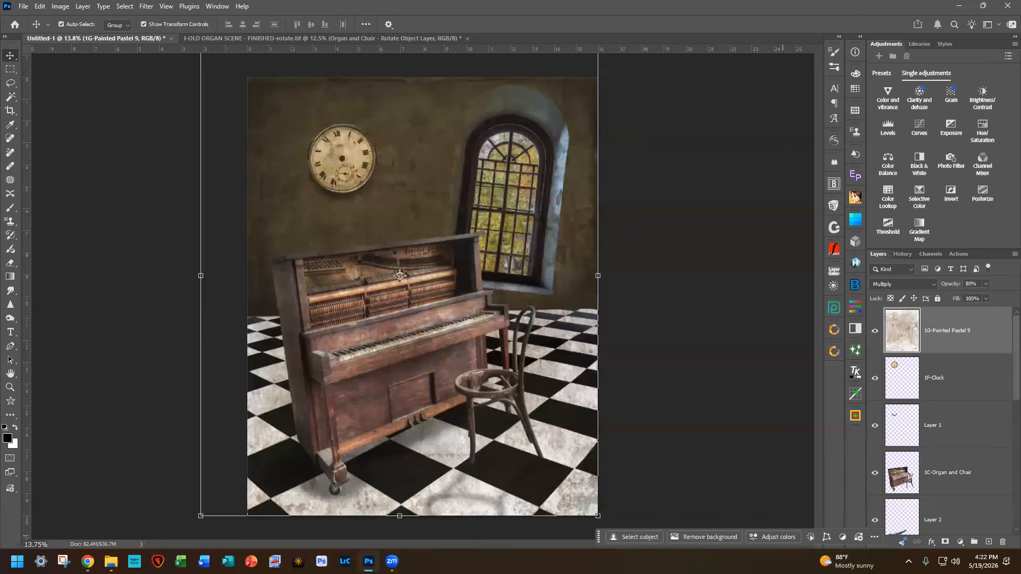
pyautogui.click(811, 538)
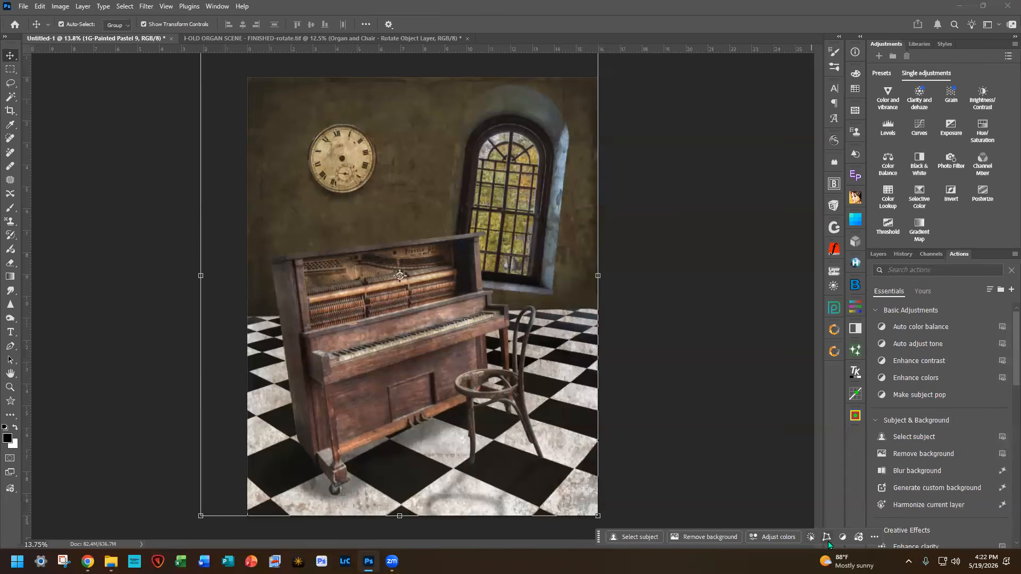
pyautogui.click(858, 537)
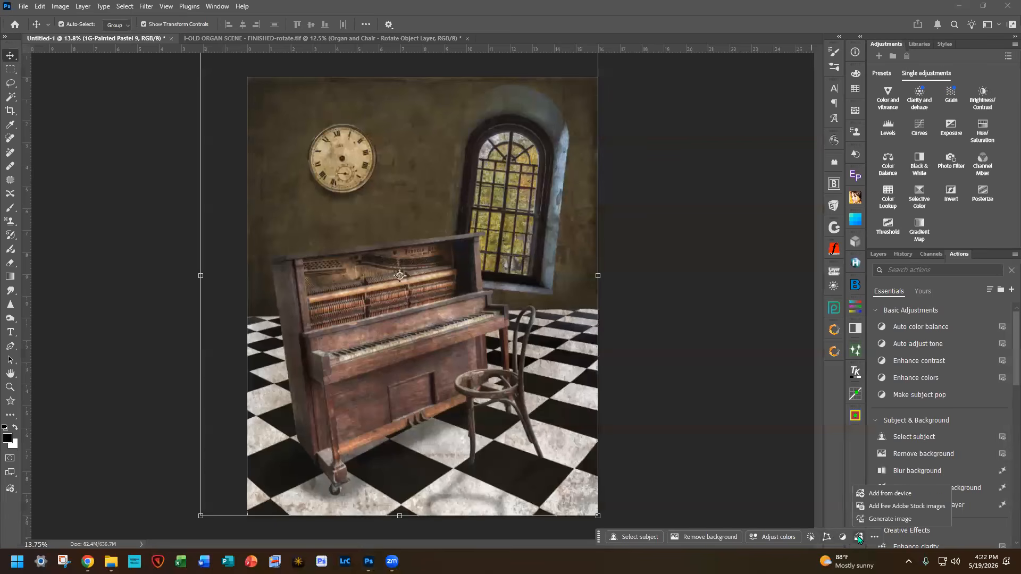
pyautogui.click(774, 451)
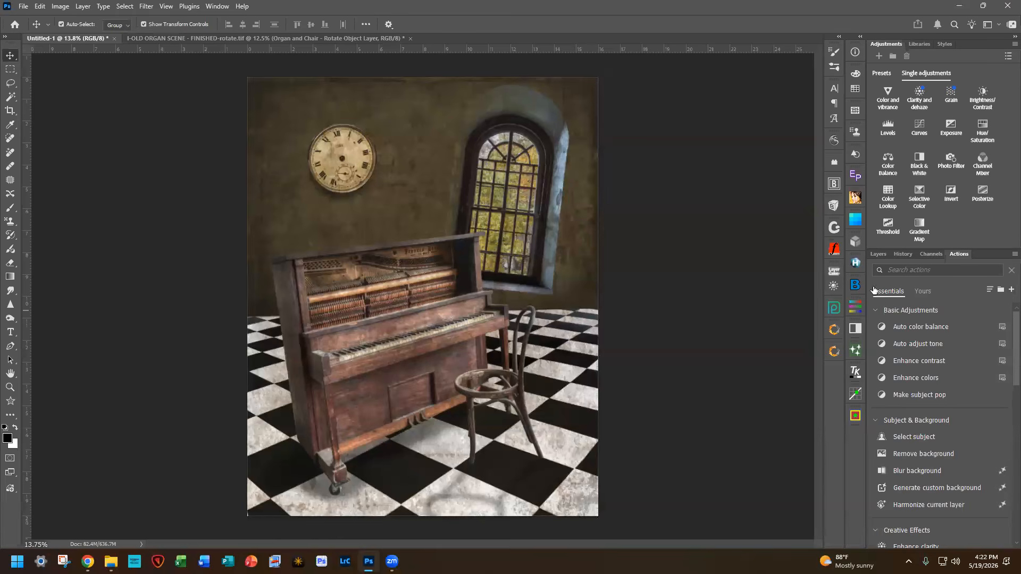
pyautogui.click(879, 254)
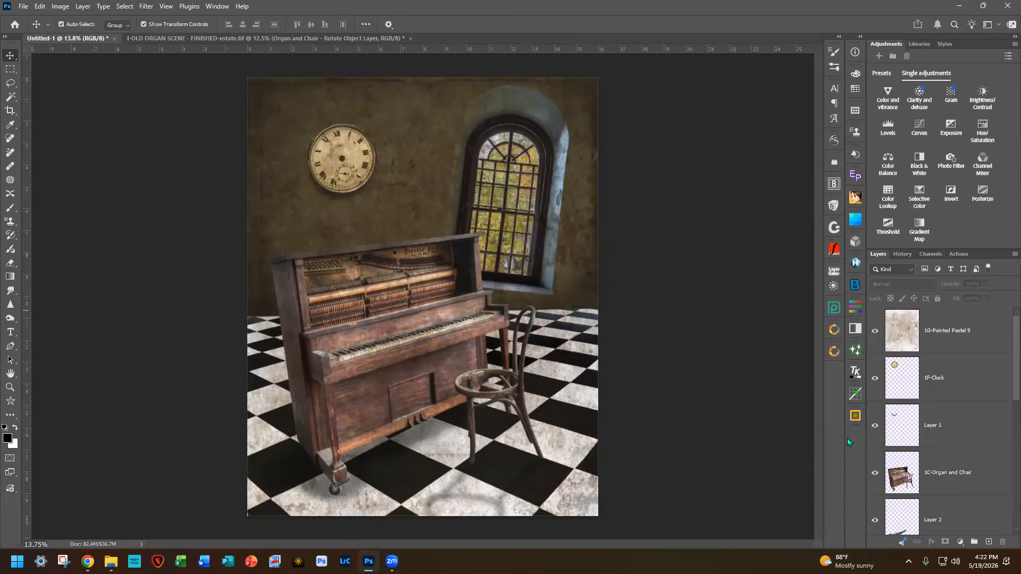
pyautogui.click(565, 427)
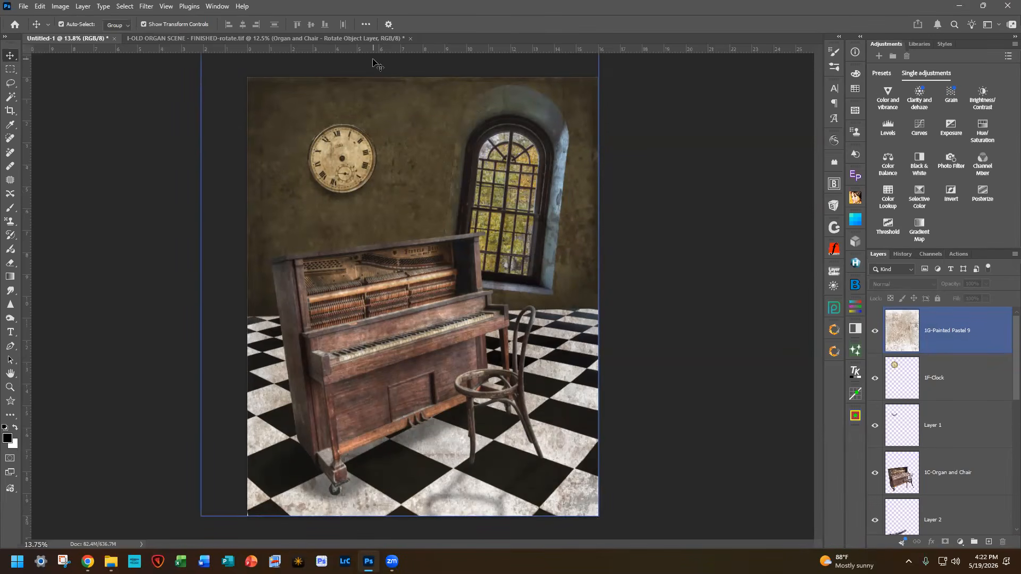
pyautogui.click(181, 227)
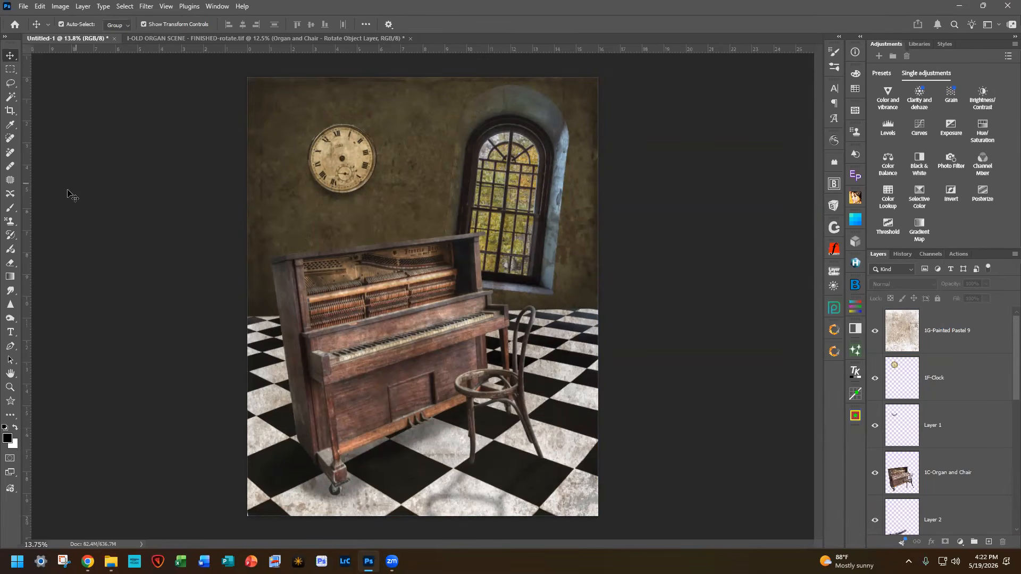
pyautogui.moveTo(718, 536); pyautogui.dragTo(201, 234)
# Step: Add a Hue/Saturation adjustment layer above the 1C-Organ and Chair layer and select Layer 1
pyautogui.click(902, 484)
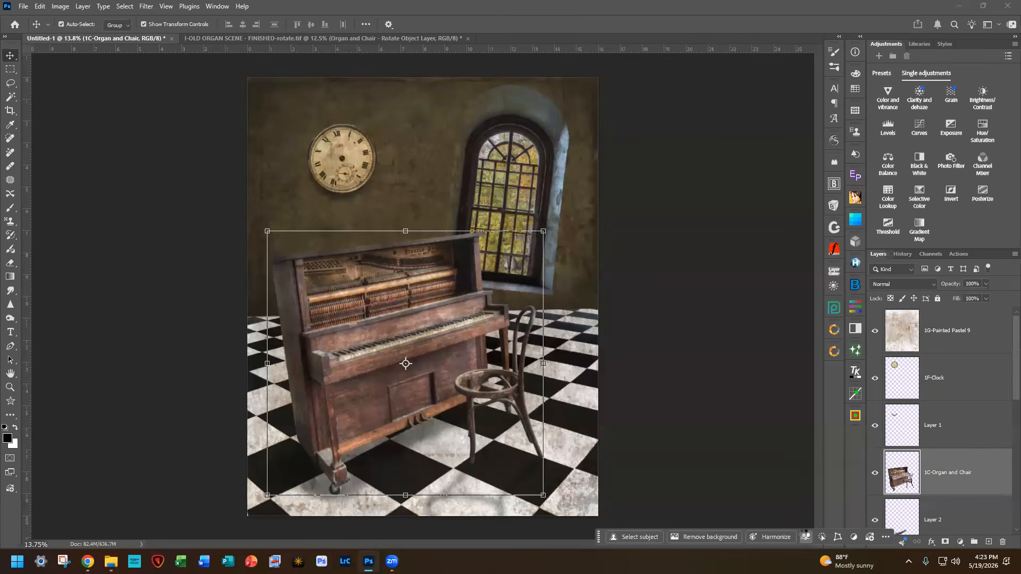
pyautogui.click(806, 536)
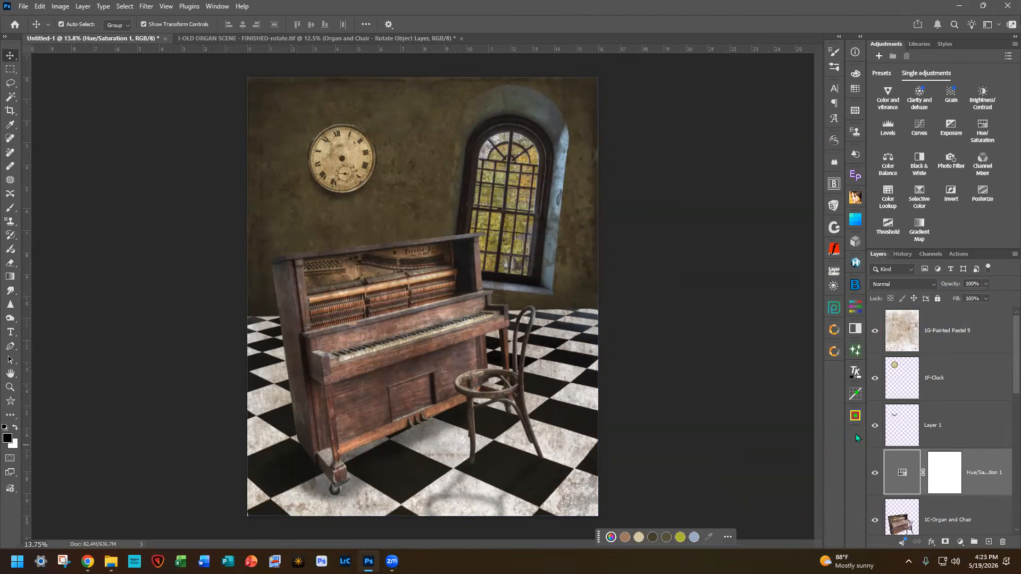
pyautogui.click(951, 432)
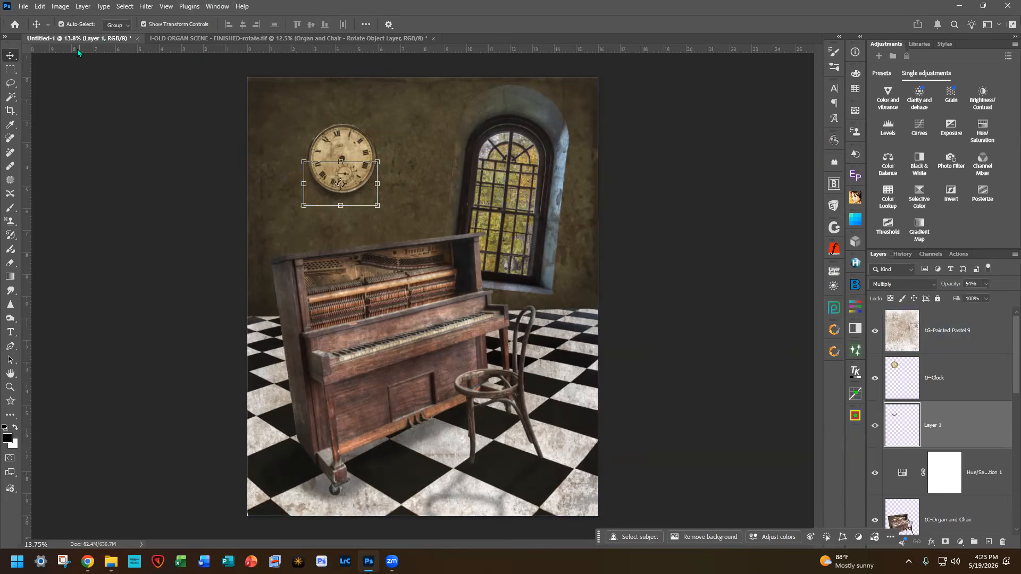
# Step: Close the finished organ scene and the Untitled-1 composite without saving either document
pyautogui.click(432, 39)
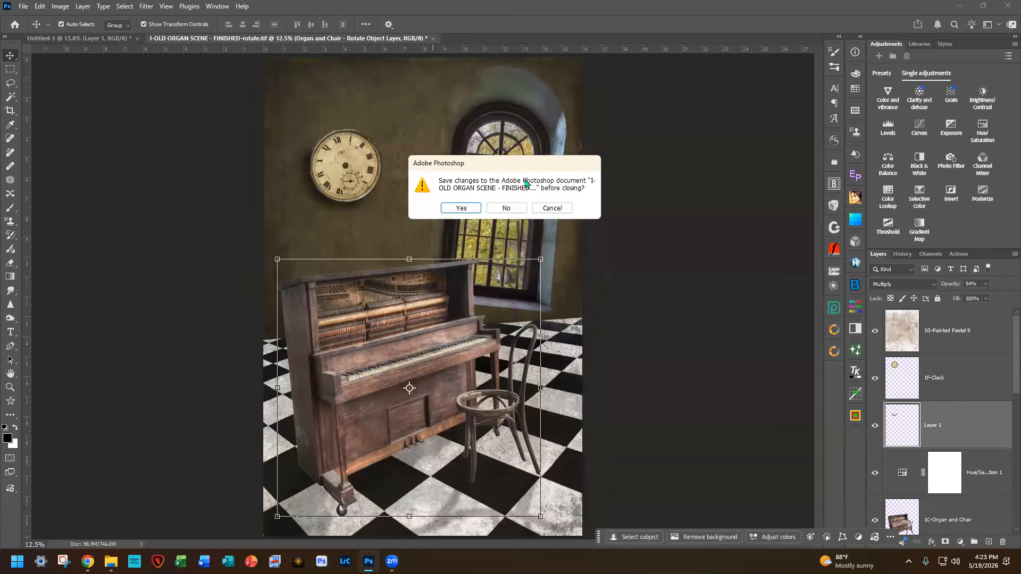
pyautogui.click(508, 209)
pyautogui.click(137, 38)
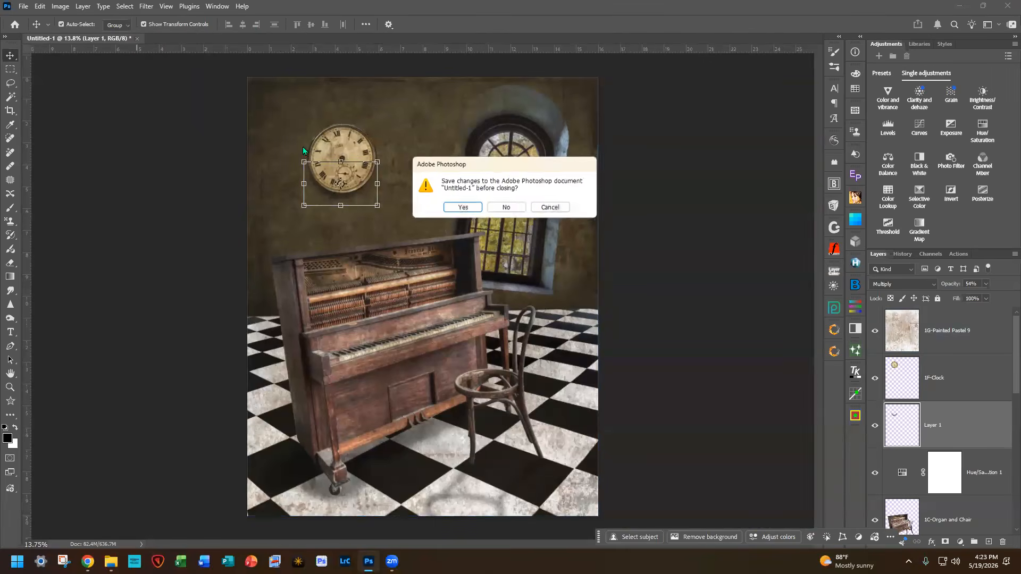
pyautogui.click(506, 209)
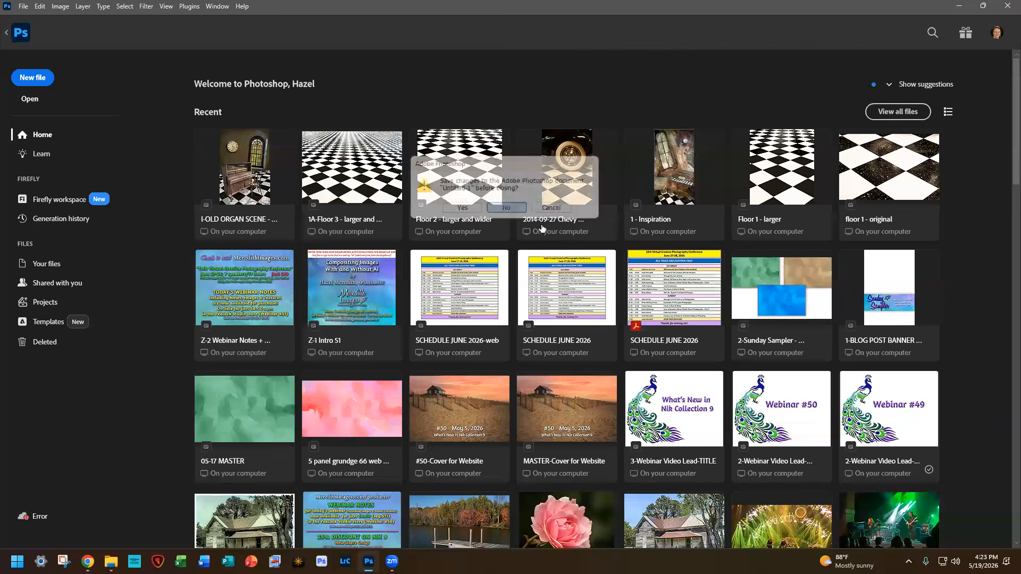
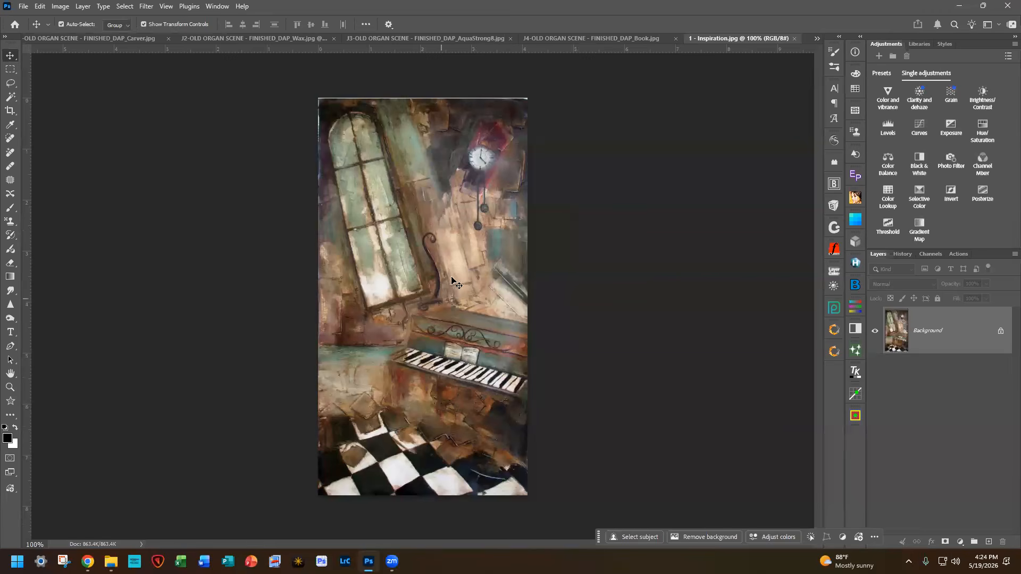
# Step: Review the painterly organ scene versions in turn: DAP_Book, DAP_AquaStrong8, DAP_Wax and DAP_Carver
pyautogui.click(598, 37)
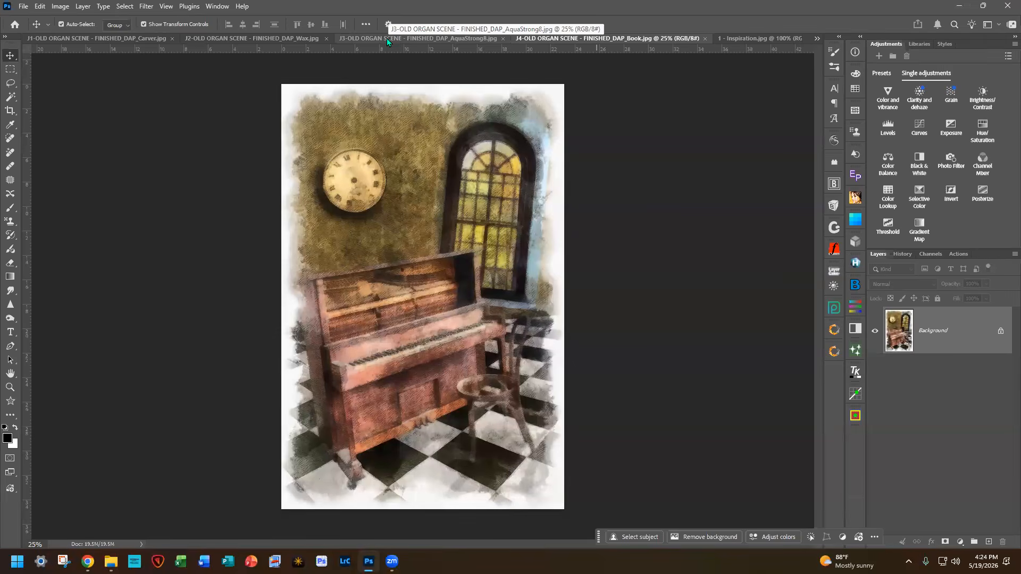
pyautogui.click(387, 39)
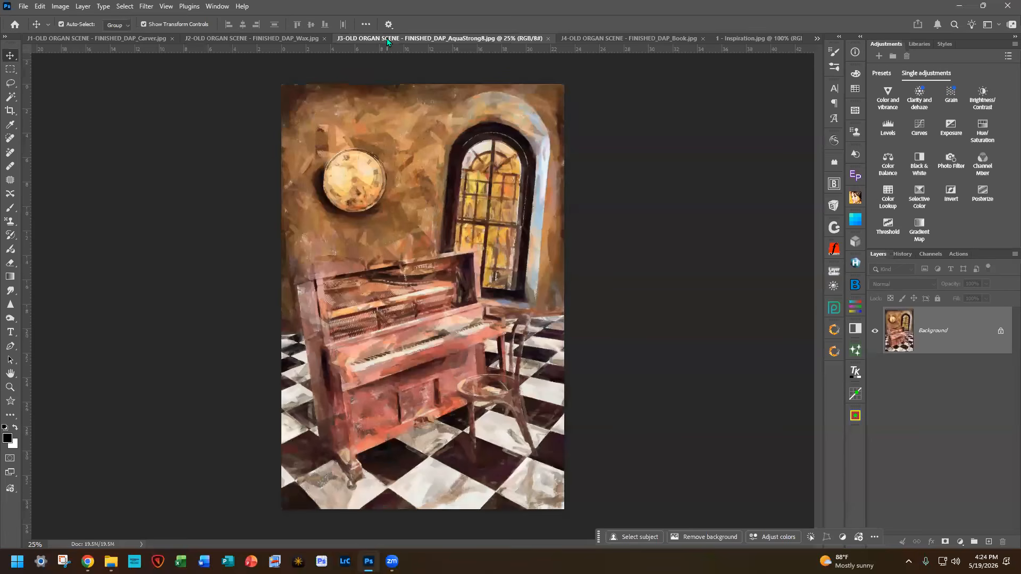
pyautogui.click(239, 39)
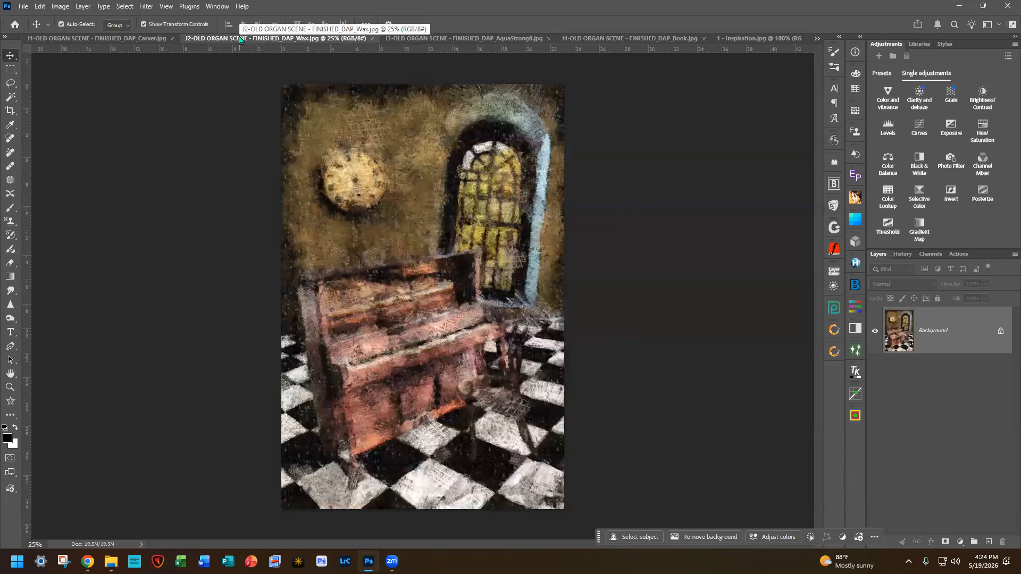
pyautogui.click(101, 37)
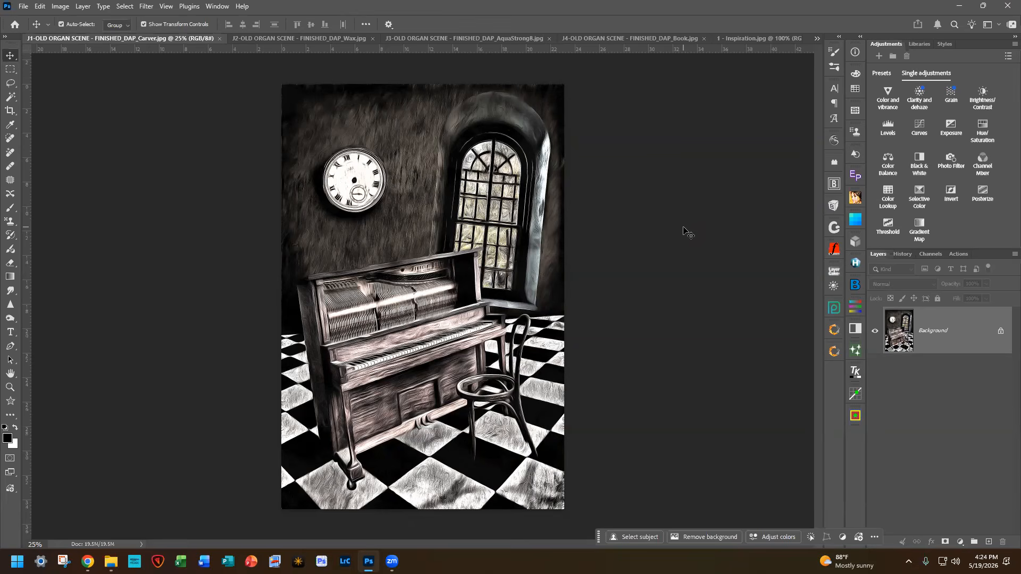
# Step: Close the DAP_Carver version of the organ scene and all remaining open documents
pyautogui.click(24, 7)
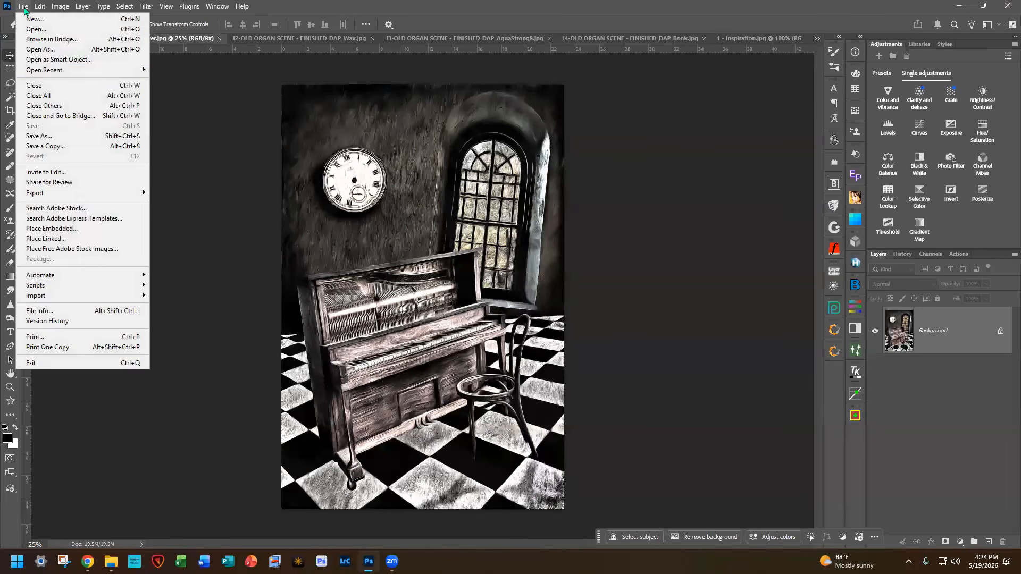
pyautogui.click(64, 85)
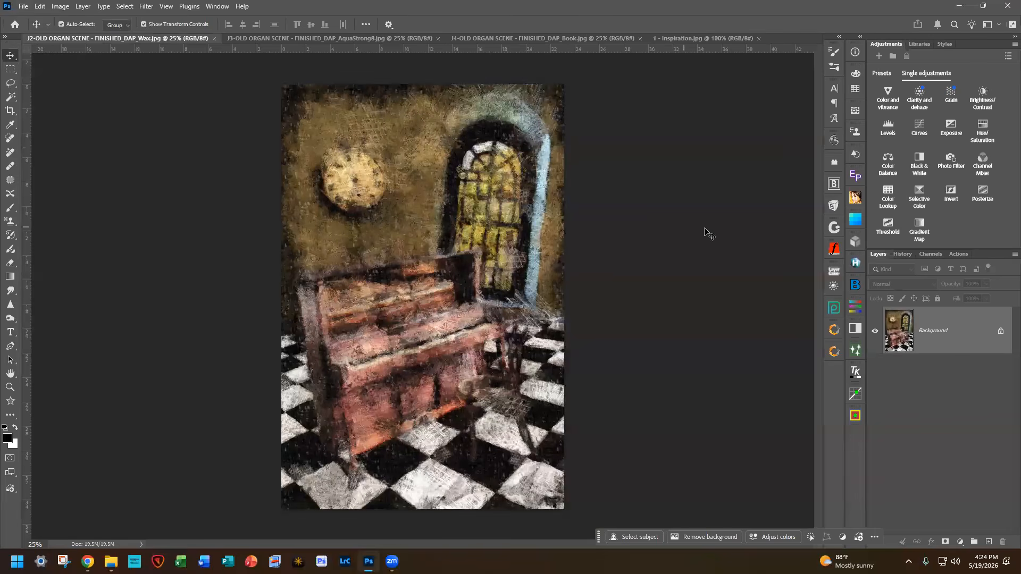
pyautogui.click(23, 7)
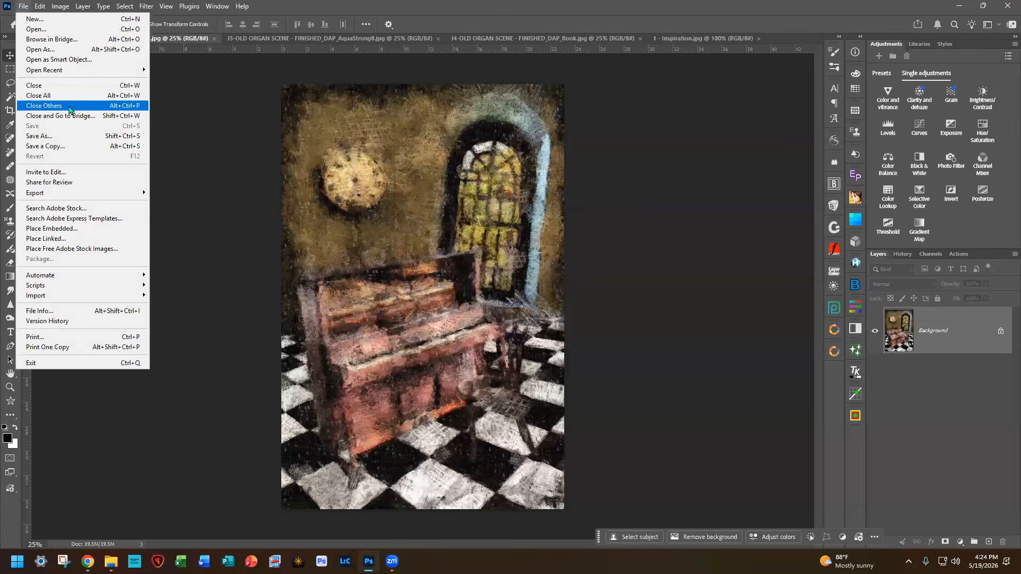
pyautogui.click(65, 96)
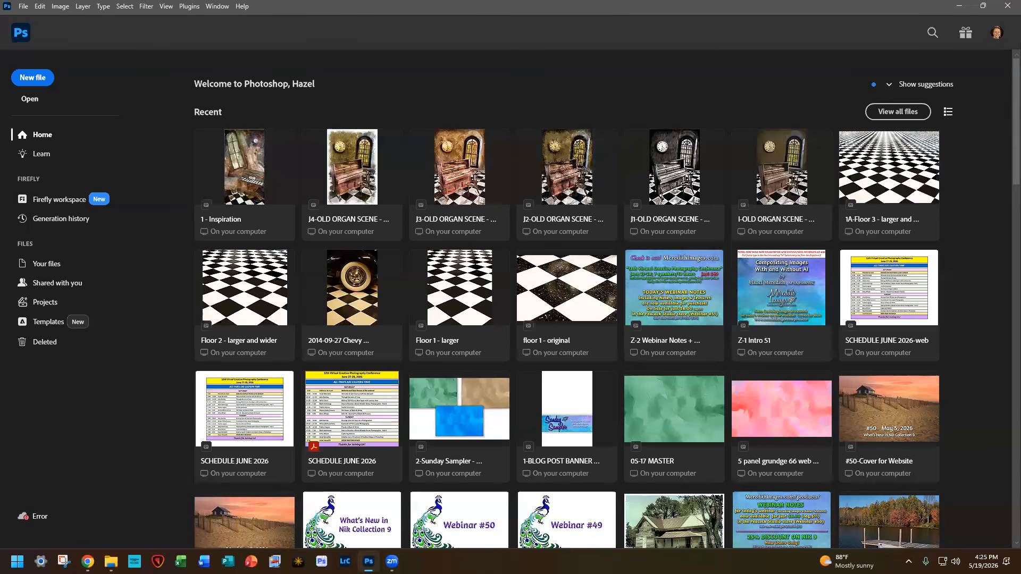
# Step: View the Music is the Voice of the Soul and Inspiration for Musical Waves images, closing each one after viewing
pyautogui.hotkey('alt', 'Tab')
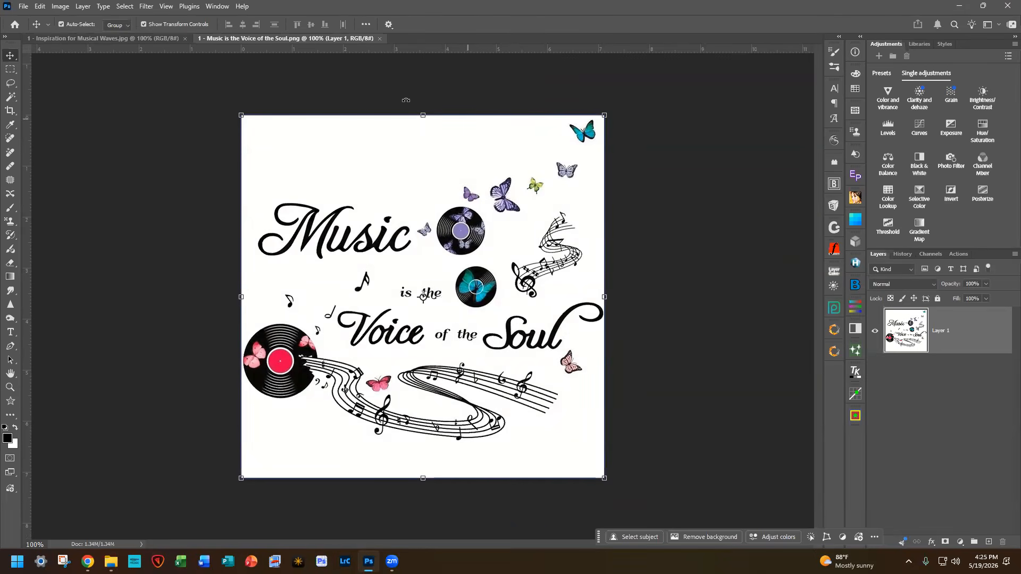
pyautogui.click(379, 39)
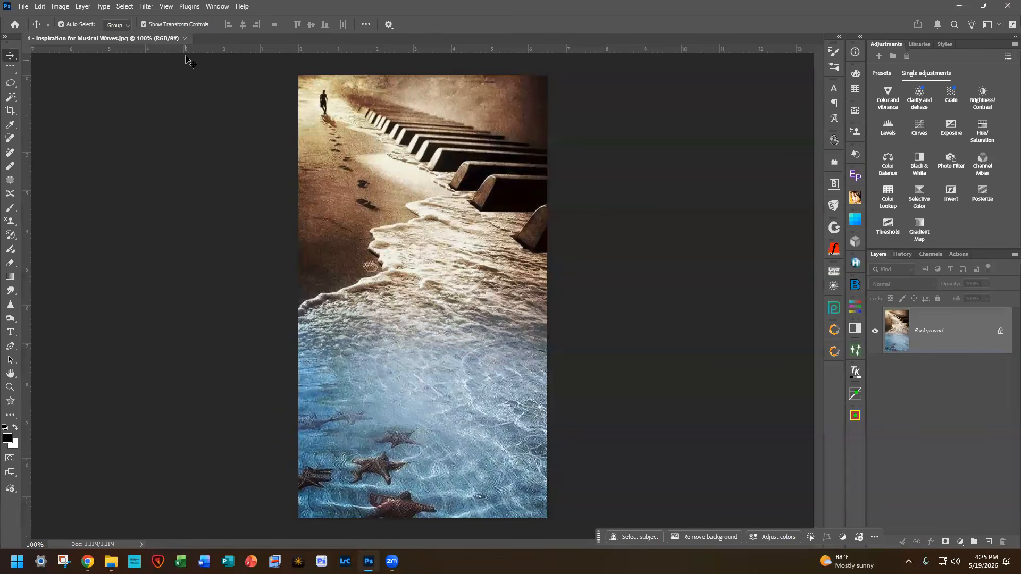
pyautogui.click(184, 37)
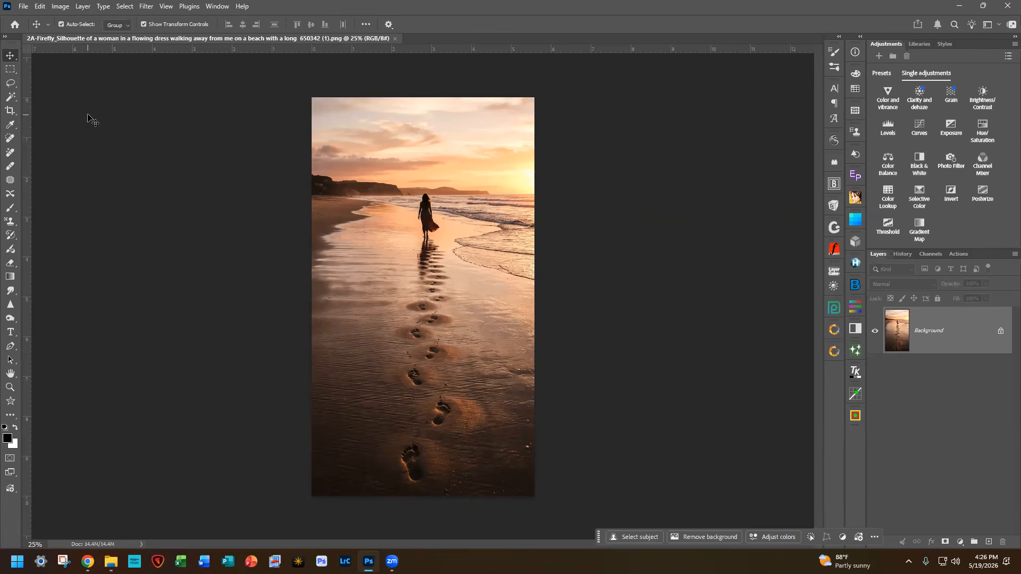
# Step: Clear the crop ratio and extend the beach silhouette image's canvas to the right with the Crop tool, keeping its full height
pyautogui.click(10, 111)
pyautogui.moveTo(313, 223); pyautogui.dragTo(531, 365)
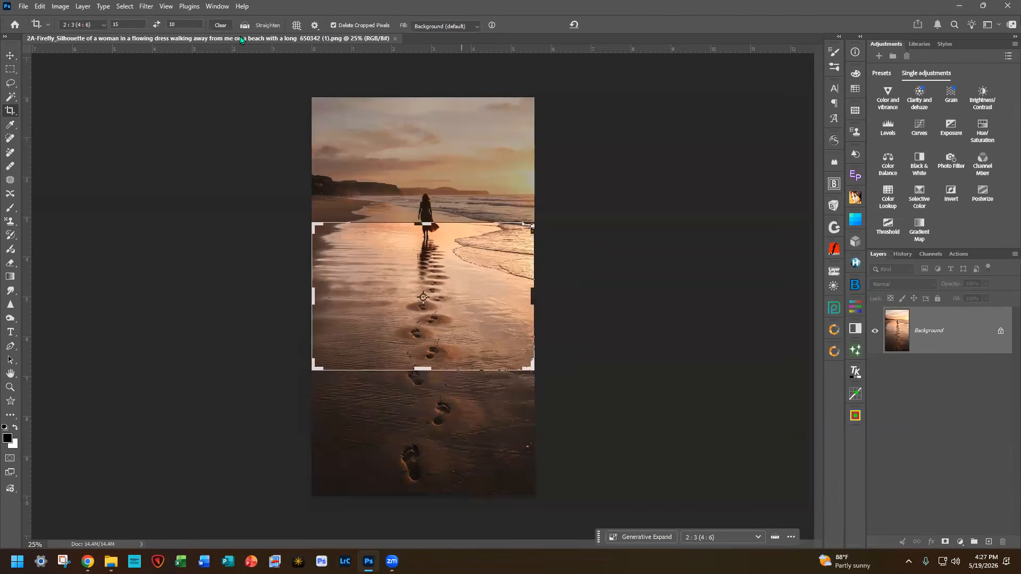
pyautogui.click(220, 25)
pyautogui.moveTo(426, 224); pyautogui.dragTo(424, 159)
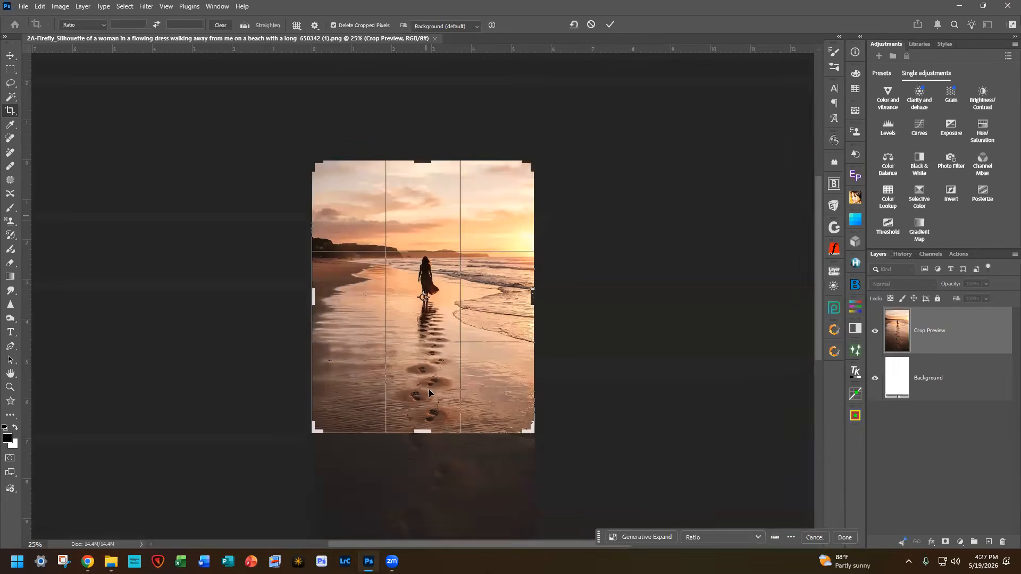
pyautogui.moveTo(424, 437); pyautogui.dragTo(425, 496)
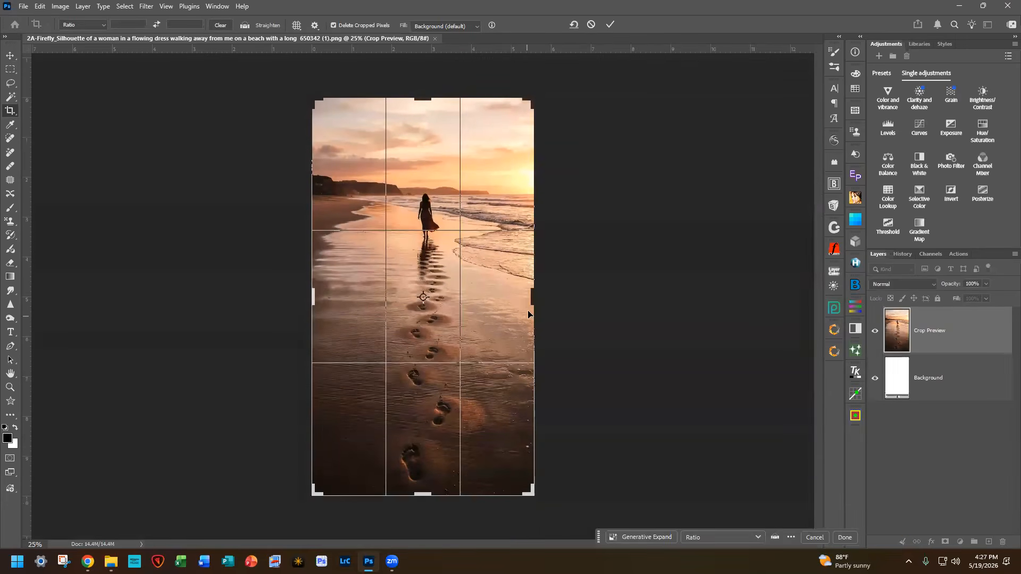
pyautogui.moveTo(533, 294)
pyautogui.mouseDown()
pyautogui.moveTo(564, 298)
pyautogui.moveTo(534, 299)
pyautogui.mouseUp()
pyautogui.moveTo(530, 293); pyautogui.dragTo(615, 309)
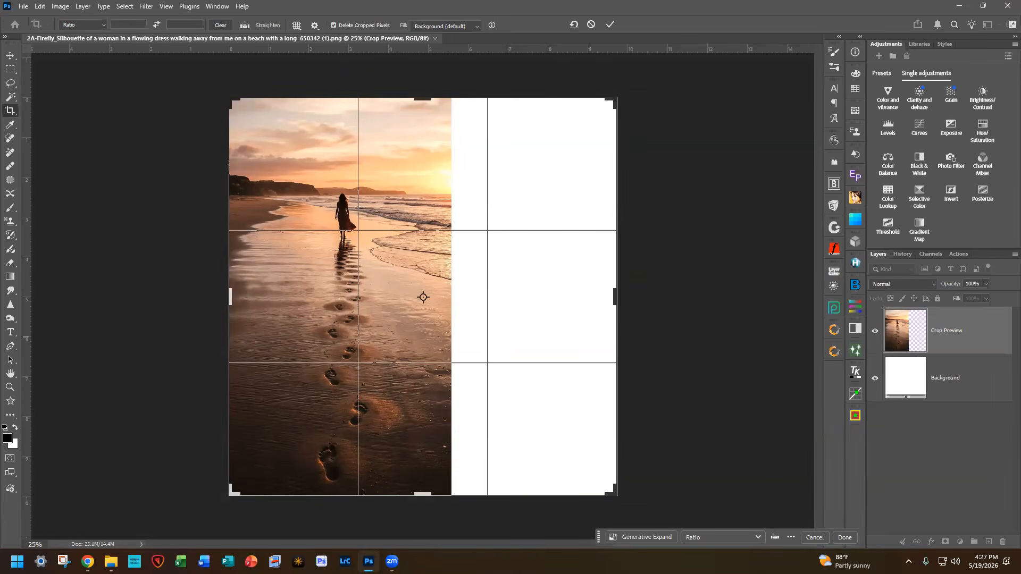
pyautogui.press('Return')
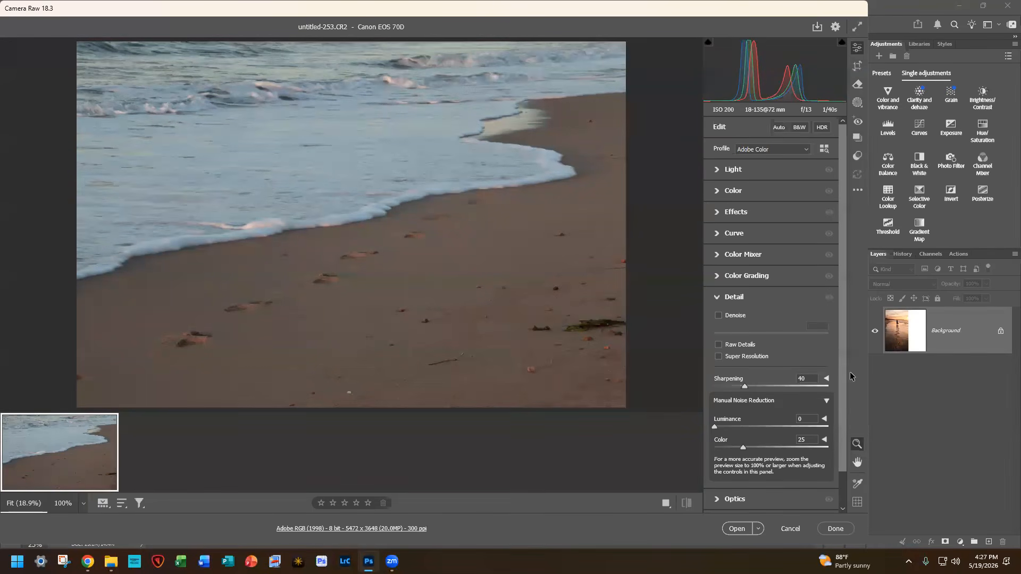
# Step: Cancel the raw import of untitled-253.CR2 and place 2B-Waves over the upper right part of the extended canvas
pyautogui.click(791, 530)
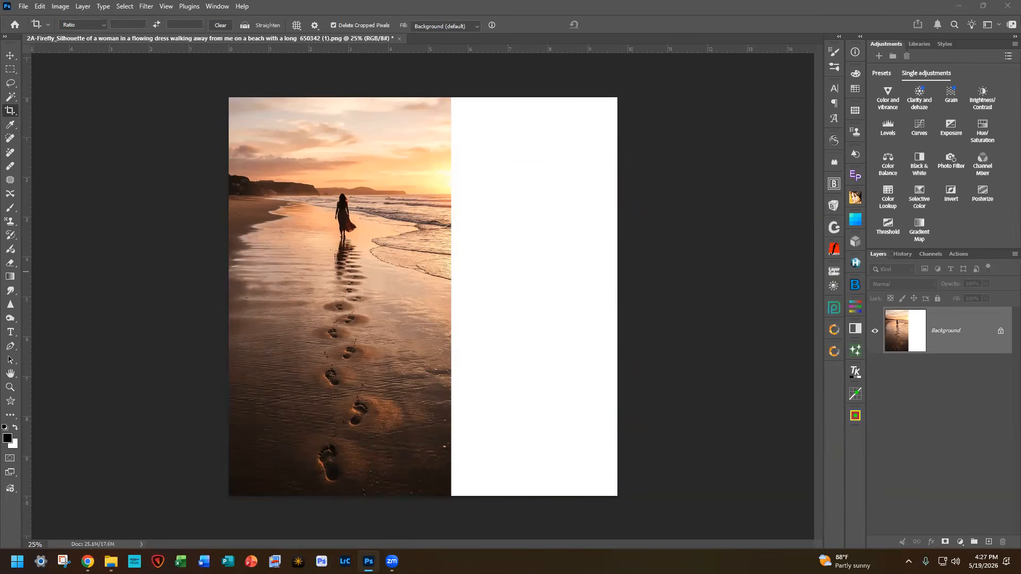
pyautogui.moveTo(713, 242); pyautogui.dragTo(633, 219)
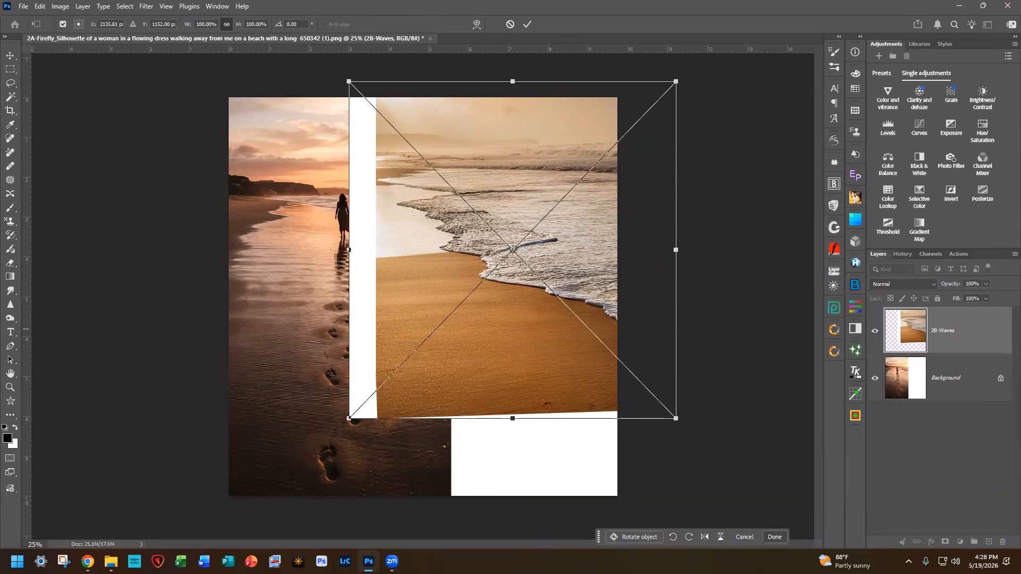
# Step: Open Musical Waves - FINISHED.tif and hide the text layers forming "usic", "Soul" and "of my"
pyautogui.click(110, 561)
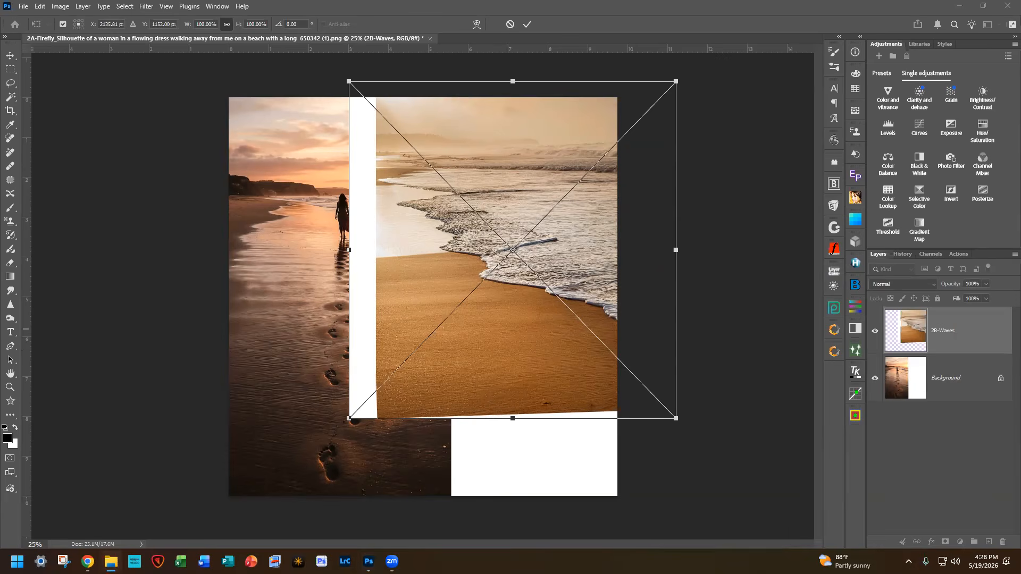
pyautogui.click(325, 351)
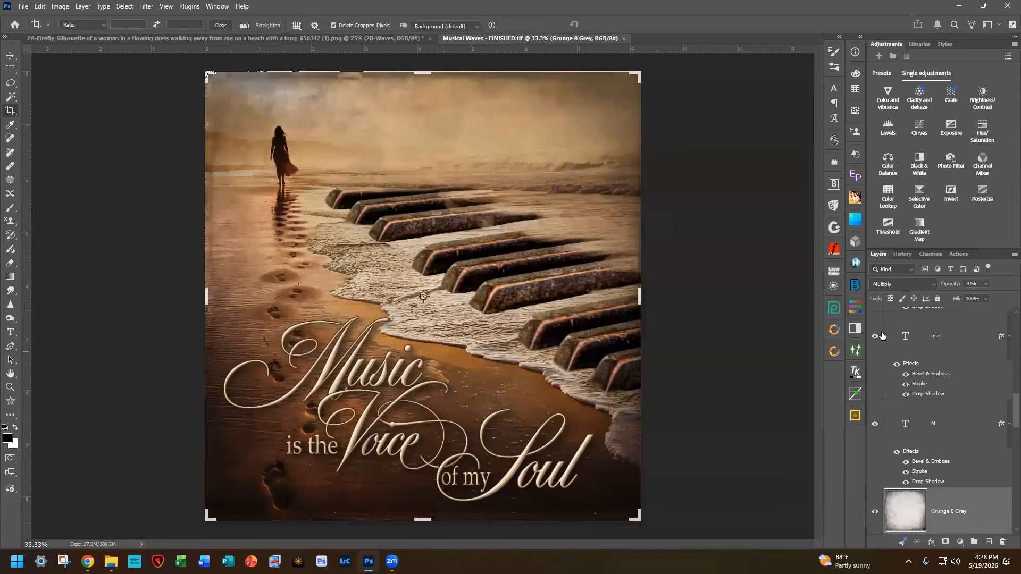
pyautogui.click(875, 336)
pyautogui.scroll(3, 880, 338)
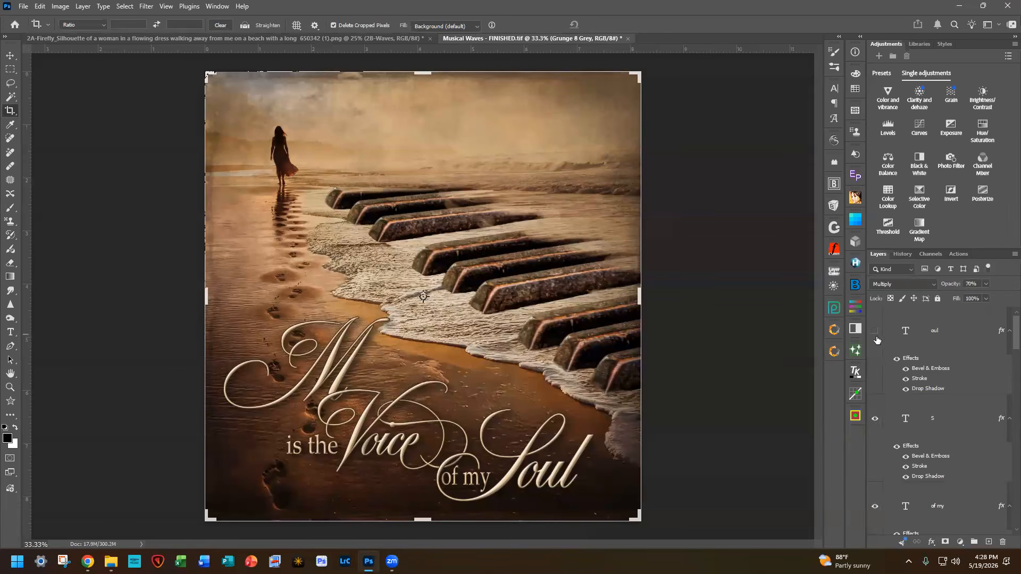
pyautogui.click(875, 418)
pyautogui.click(875, 507)
pyautogui.scroll(-3, 883, 500)
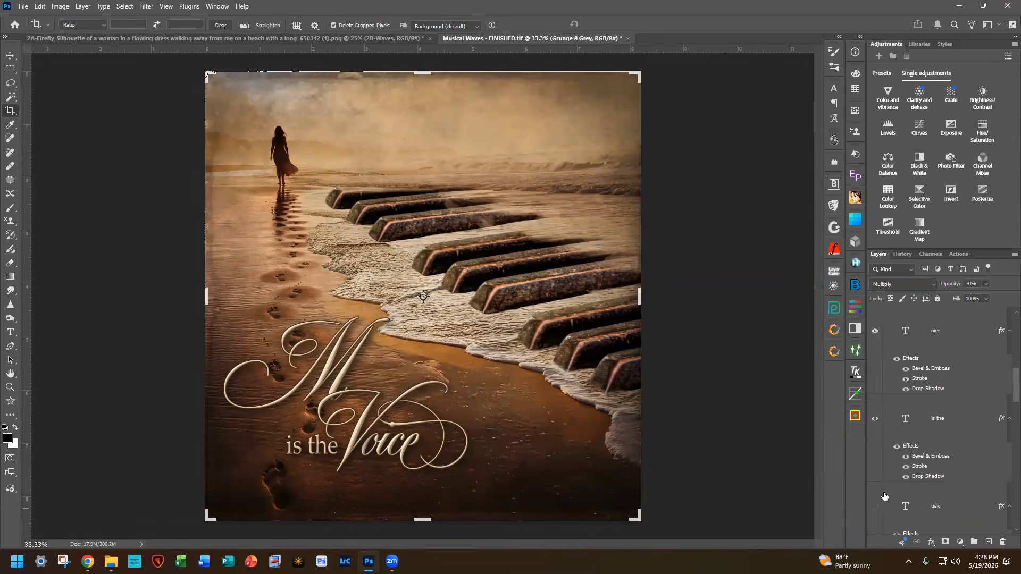
# Step: Hide the remaining text layers that form "Voice", "is the" and the letter "M"
pyautogui.scroll(2, 872, 454)
pyautogui.click(875, 331)
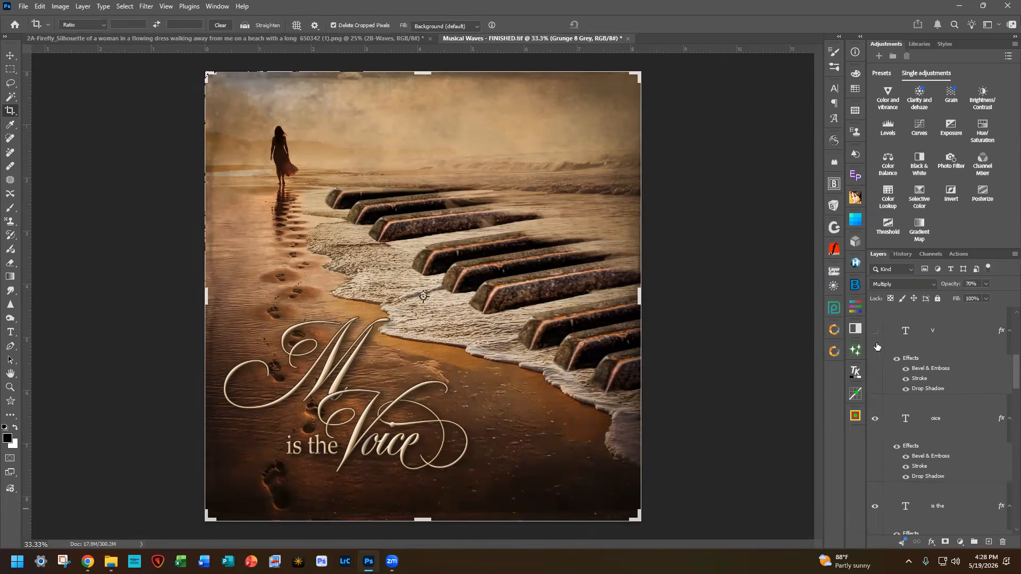
pyautogui.click(875, 418)
pyautogui.click(875, 507)
pyautogui.scroll(-3, 876, 479)
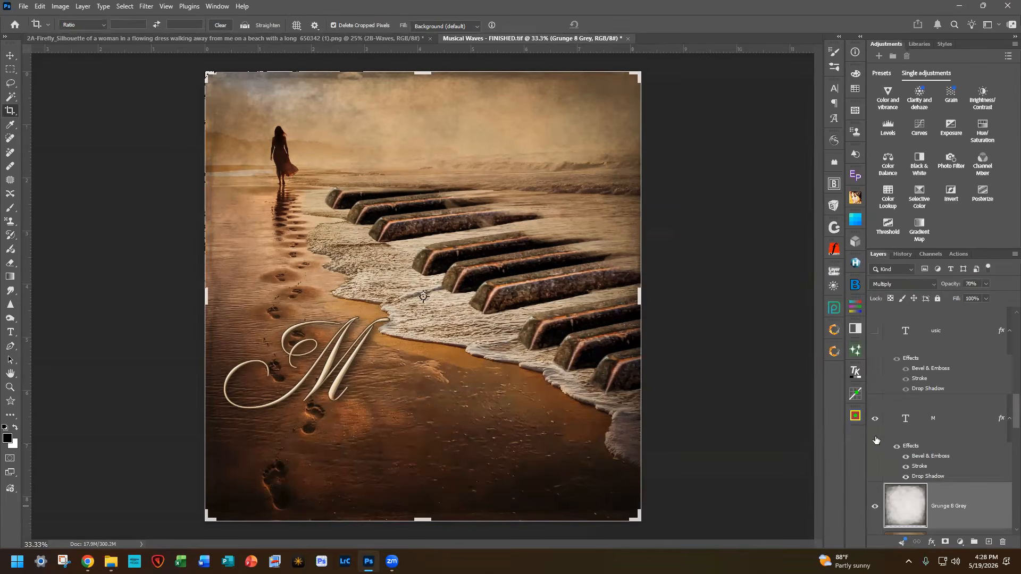
pyautogui.click(875, 418)
pyautogui.scroll(-5, 931, 468)
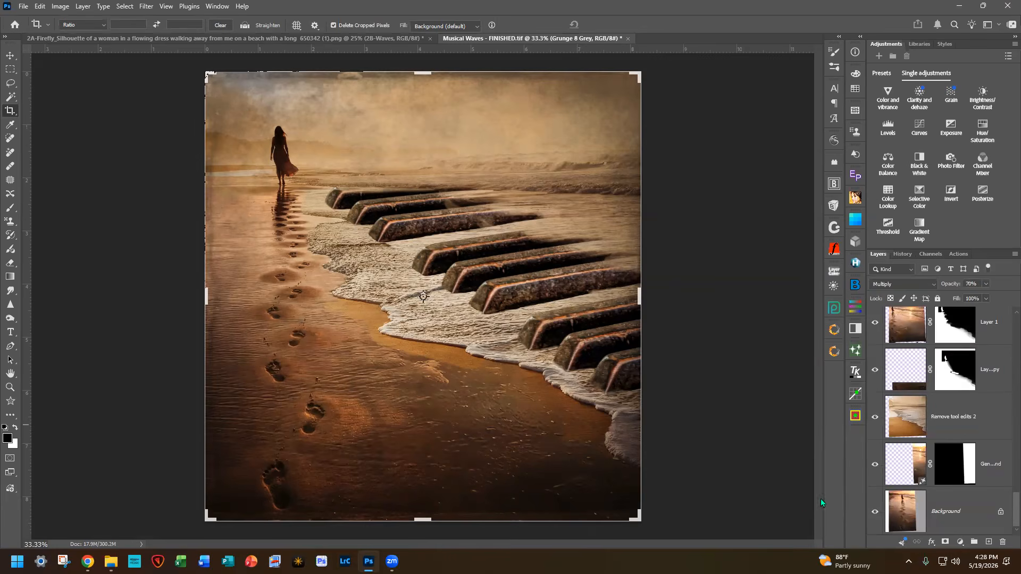
# Step: Isolate the Background layer, and turn on the generative fill layer, Remove tool edits 2, the masked copy layer and Layer 1
pyautogui.keyDown('alt'); pyautogui.click(875, 511); pyautogui.keyUp('alt')
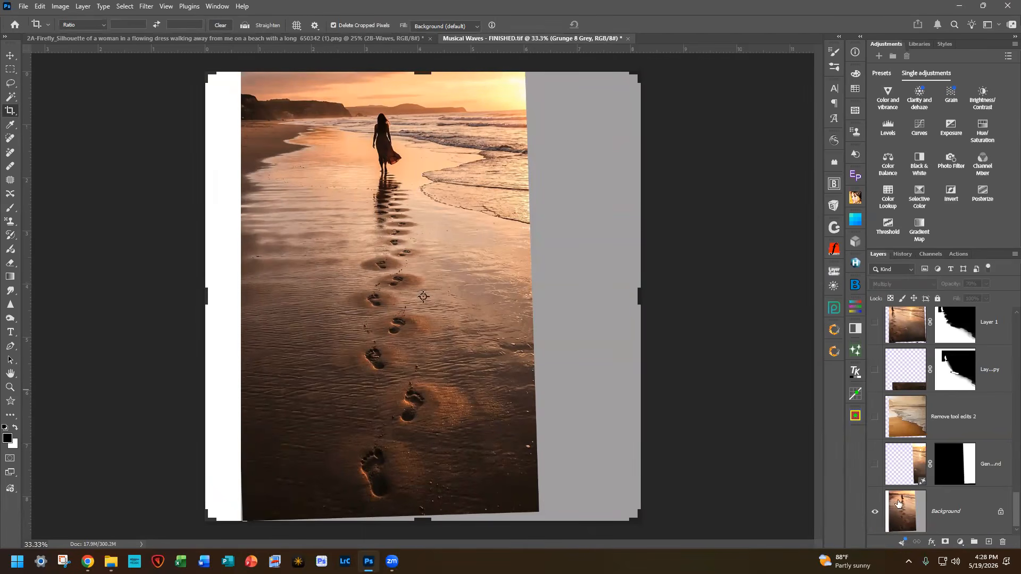
pyautogui.click(875, 465)
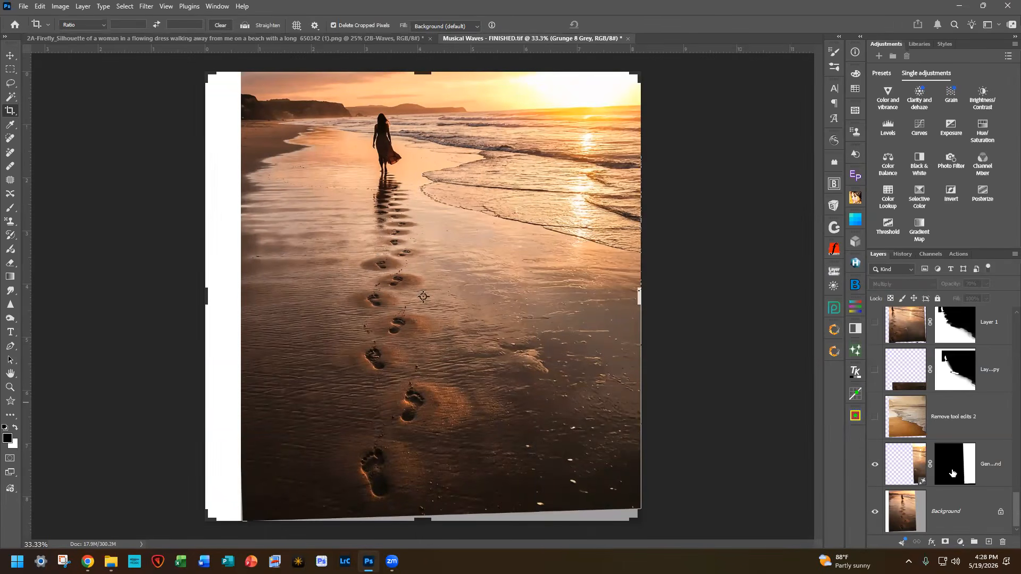
pyautogui.click(874, 418)
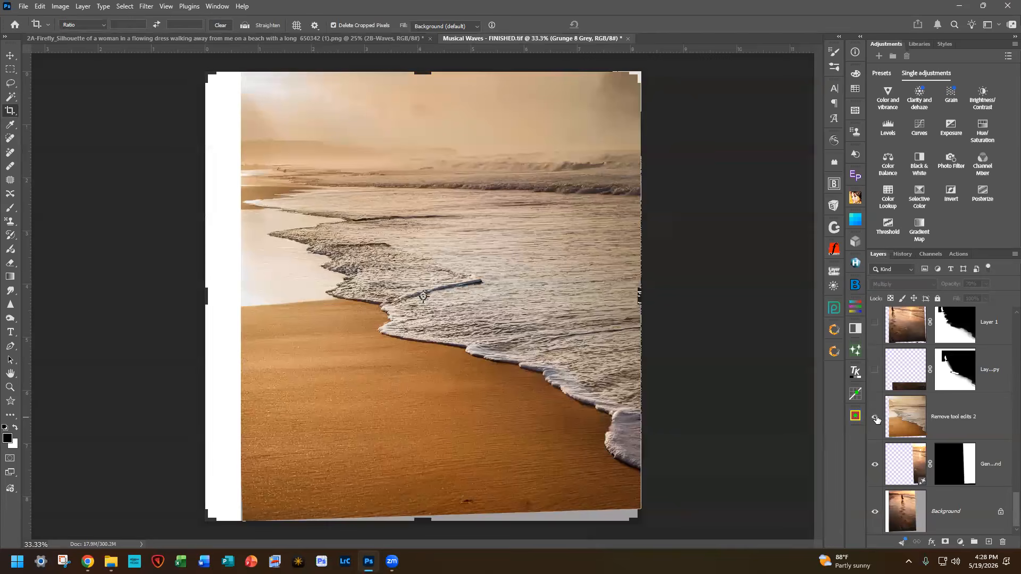
pyautogui.click(875, 371)
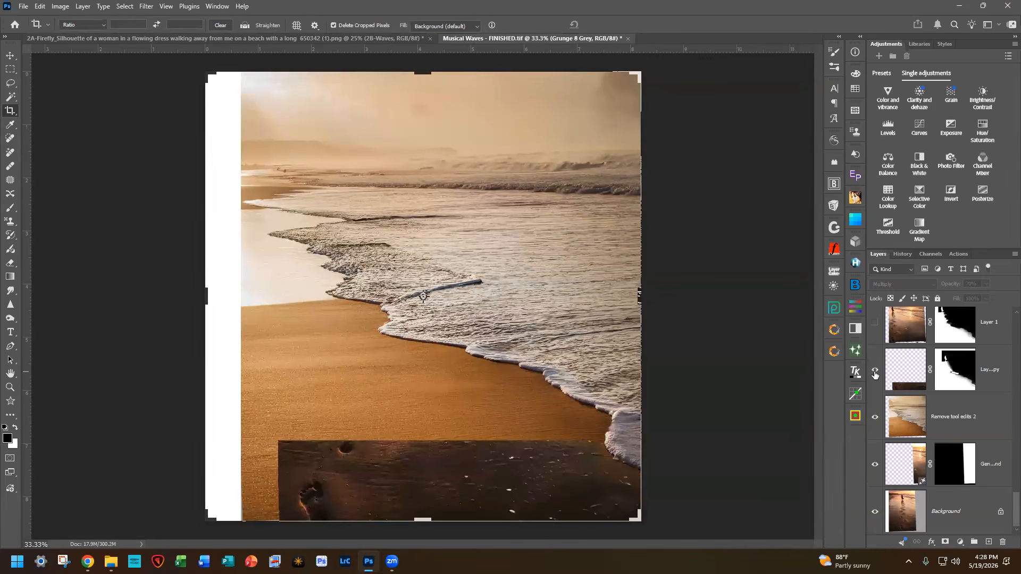
pyautogui.click(874, 324)
# Step: Show Layer 4, Layer 3 and the piano keys on Layer 2 in the finished Musical Waves document
pyautogui.scroll(3, 937, 455)
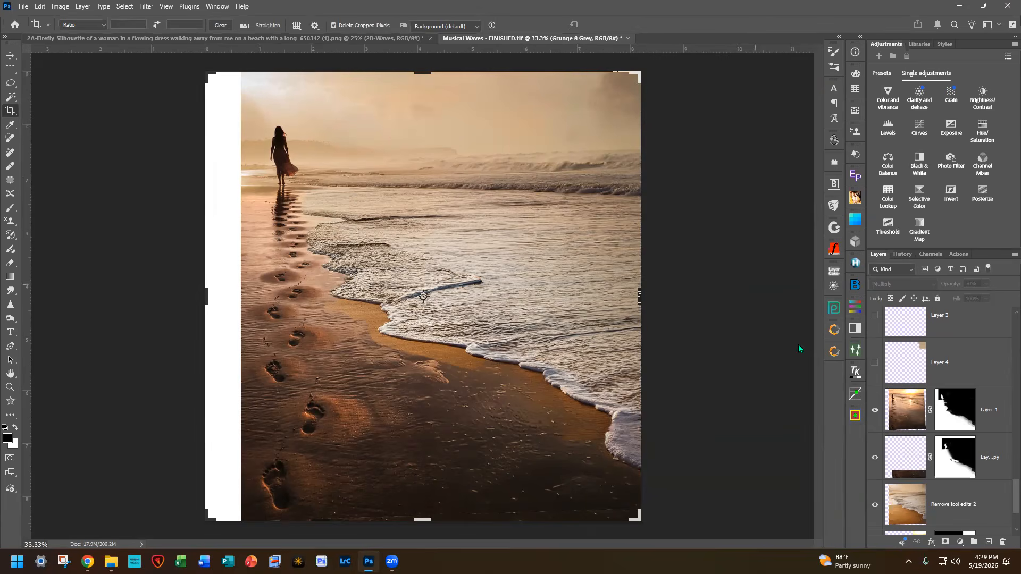
pyautogui.click(875, 363)
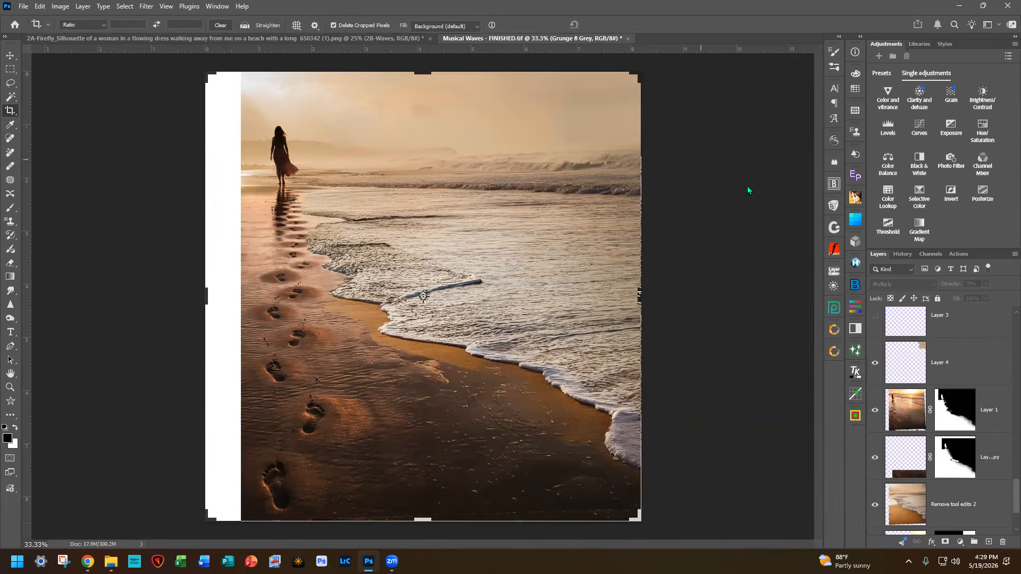
pyautogui.scroll(2, 913, 390)
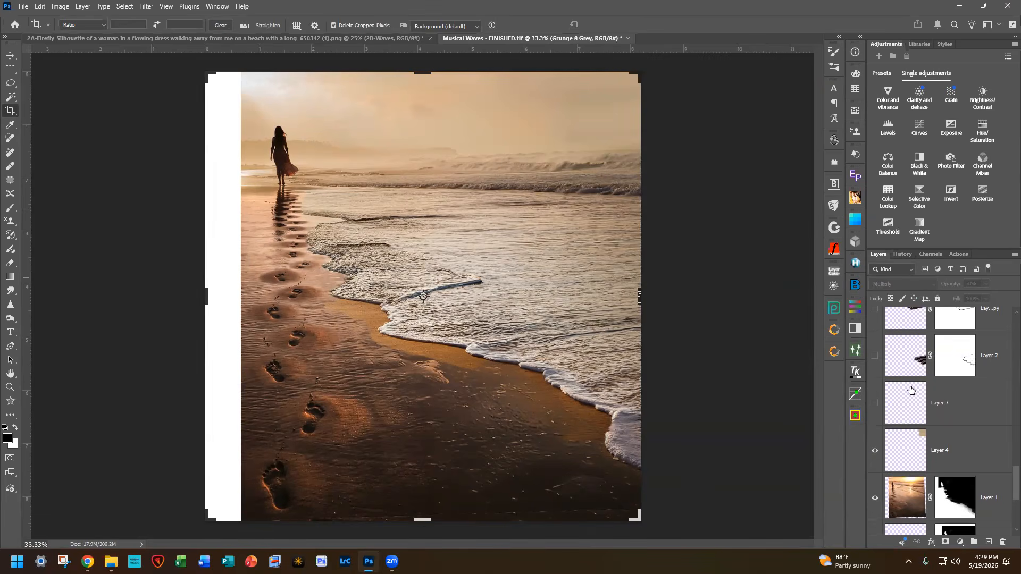
pyautogui.click(874, 403)
pyautogui.click(875, 357)
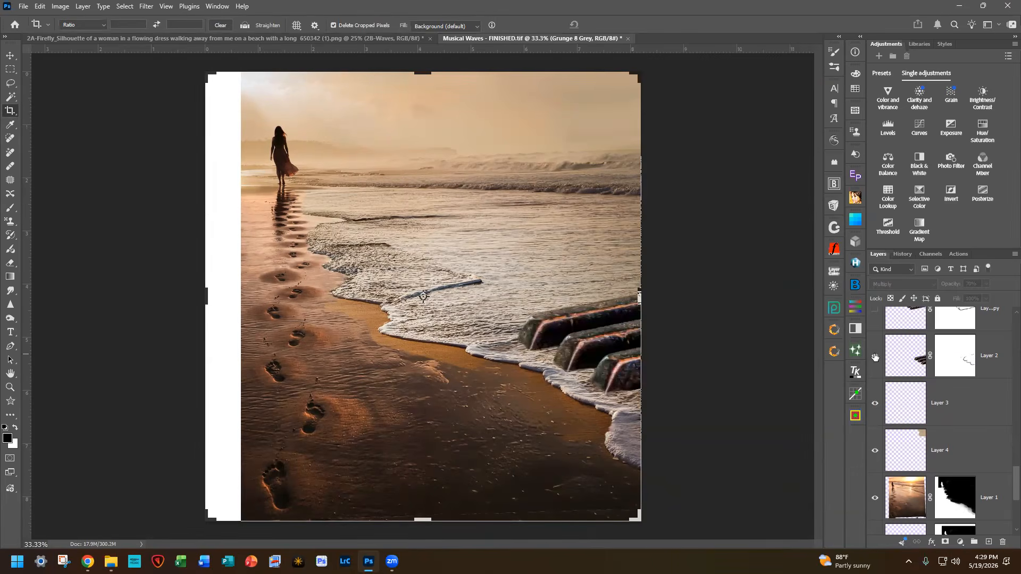
# Step: Open the piano keyboard photo IMG_9772_3_5_Fusion-Natural.tif and view the whole image
pyautogui.click(875, 357)
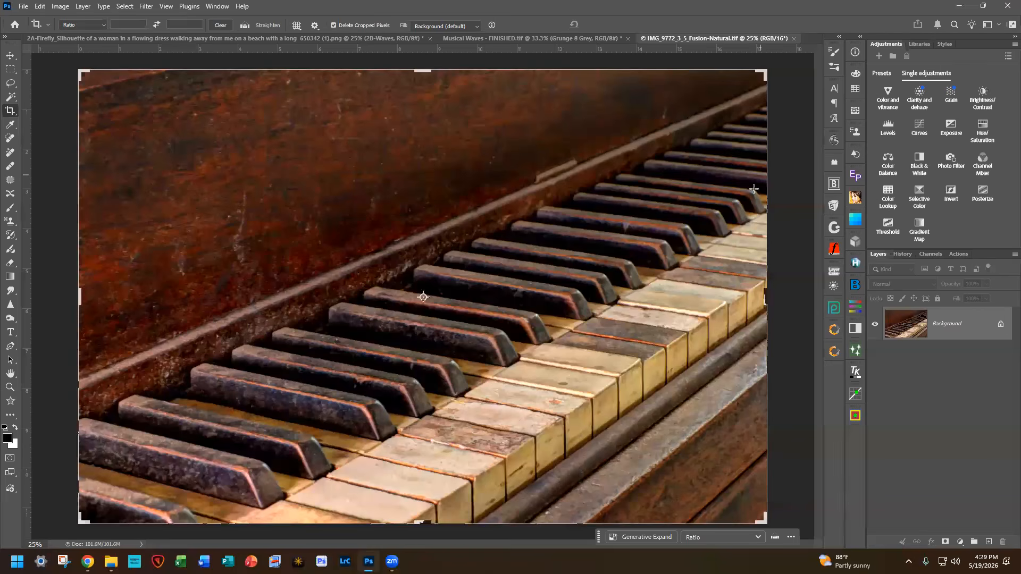
pyautogui.scroll(-2, 663, 203)
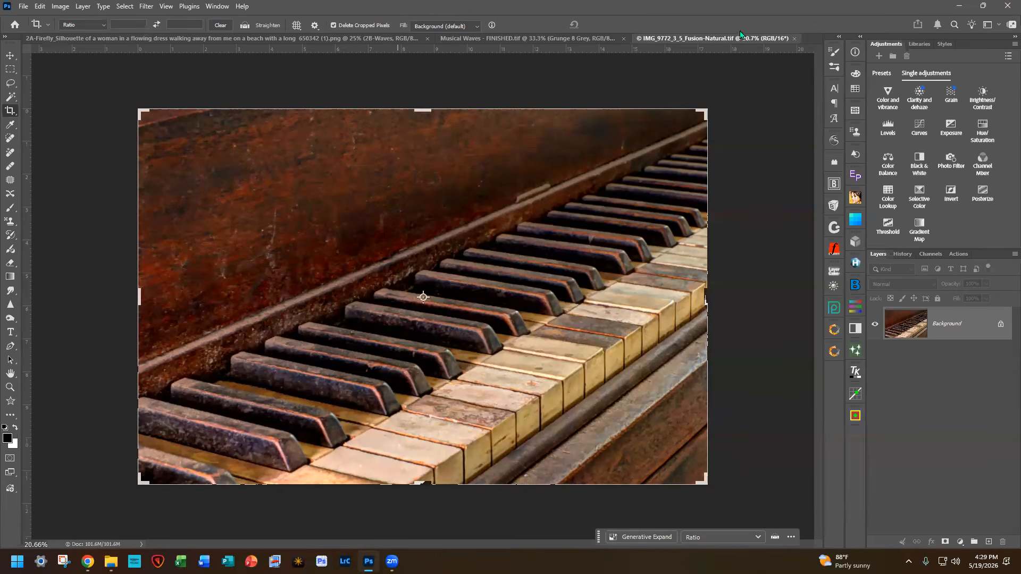
# Step: Close the piano keyboard photo and show the black keys on Layer 2 and the masked copy layer above it in Musical Waves - FINISHED.tif
pyautogui.click(796, 39)
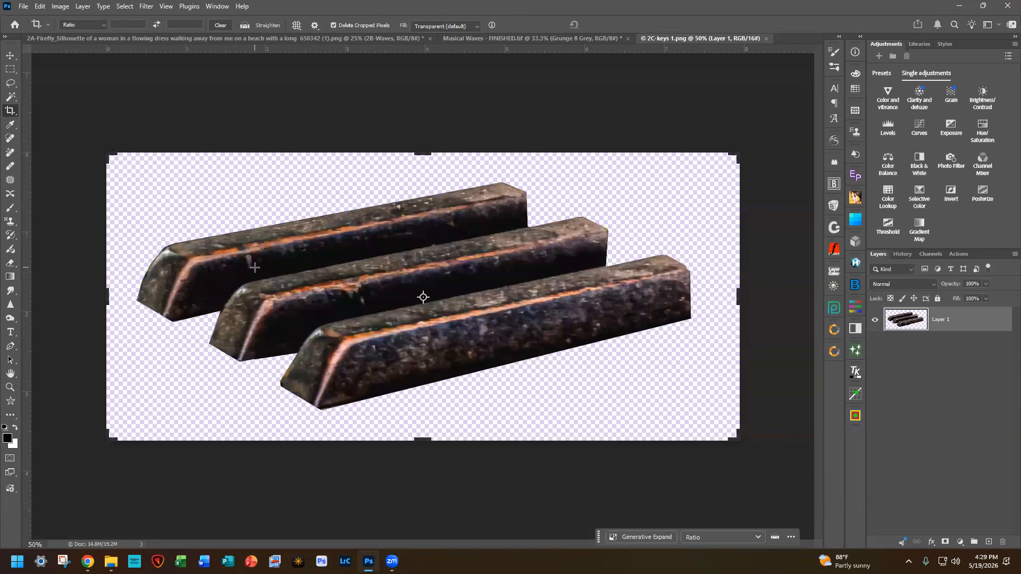
pyautogui.click(547, 36)
pyautogui.scroll(2, 923, 498)
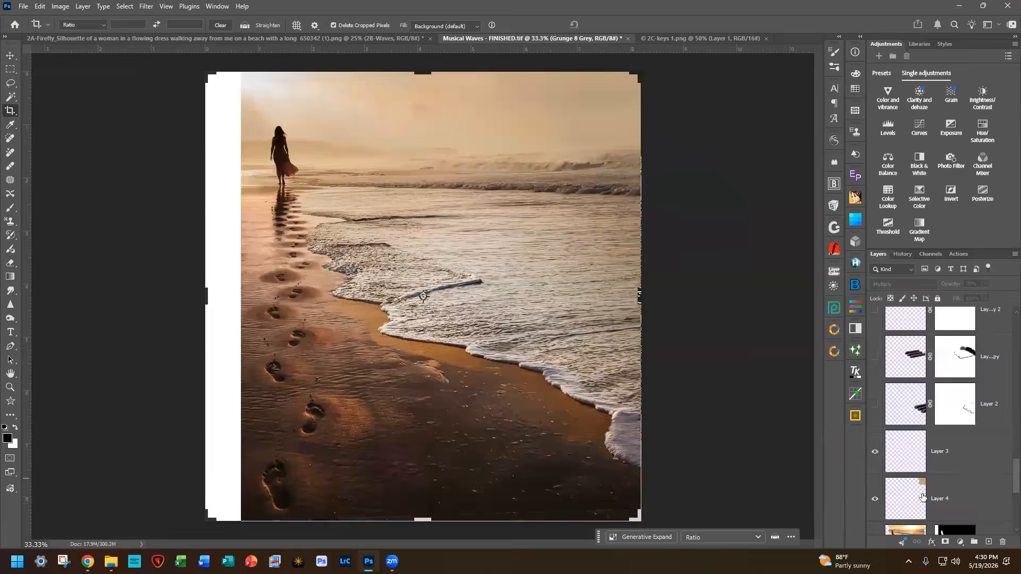
pyautogui.click(874, 407)
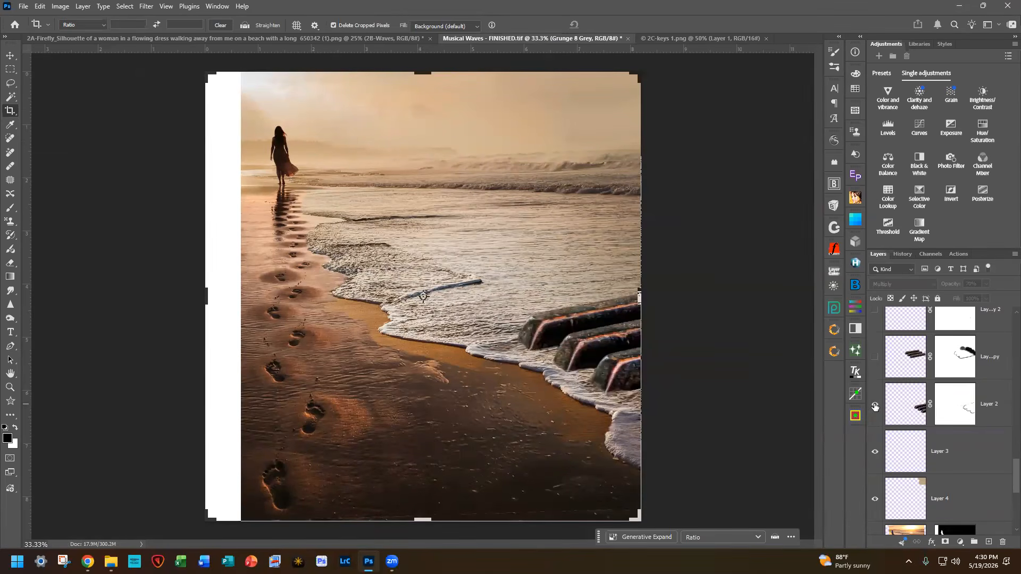
pyautogui.click(875, 358)
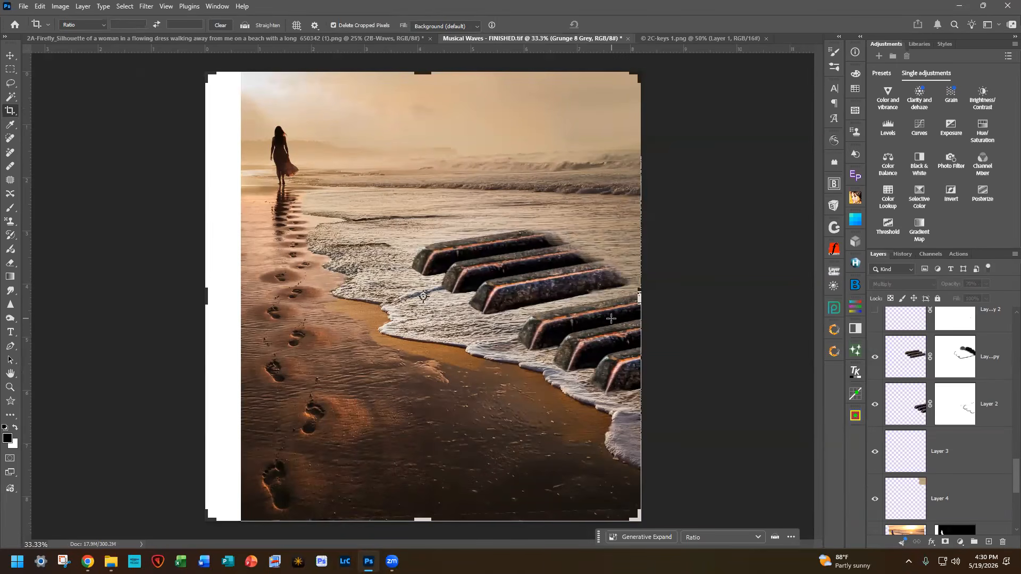
# Step: Show the third set of keys, the double-masked piano layer, the merged layer and the second generative fill layer
pyautogui.scroll(2, 899, 356)
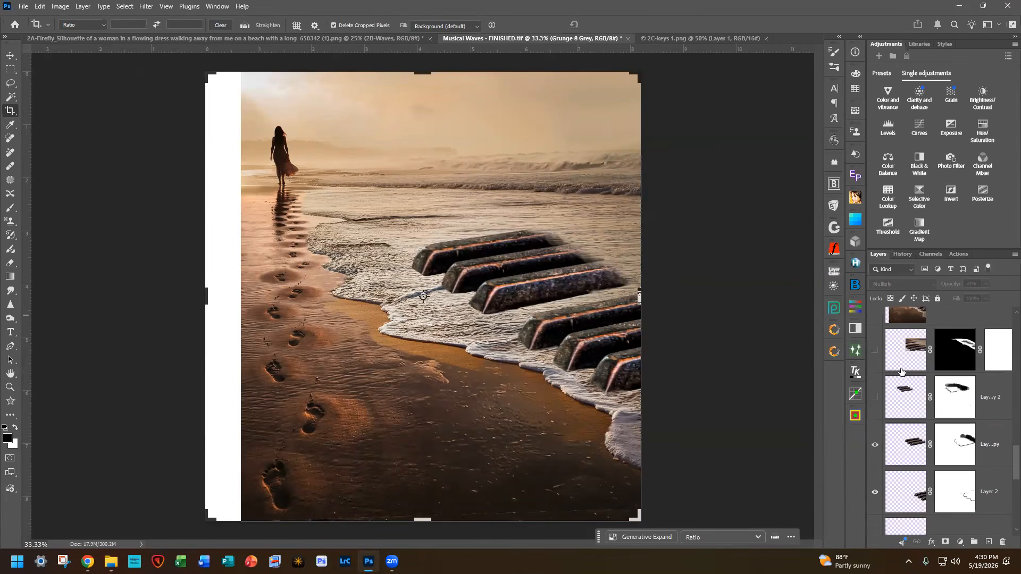
pyautogui.click(873, 398)
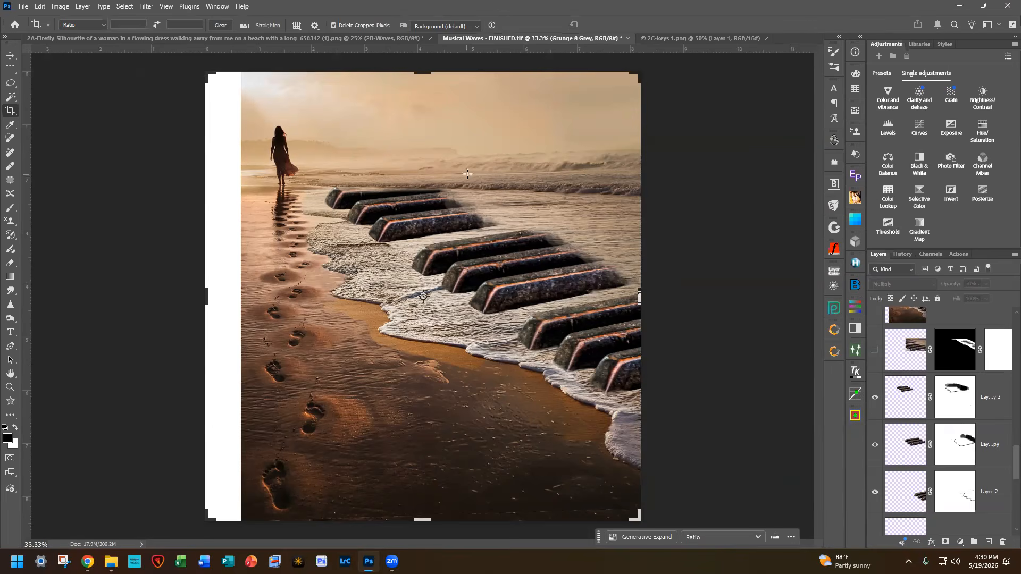
pyautogui.click(874, 352)
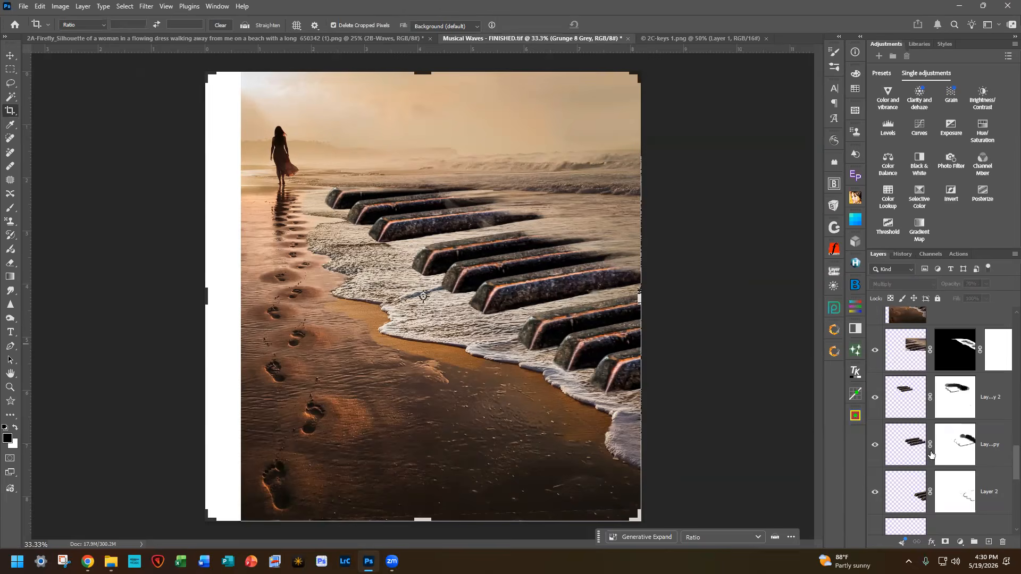
pyautogui.scroll(2, 919, 456)
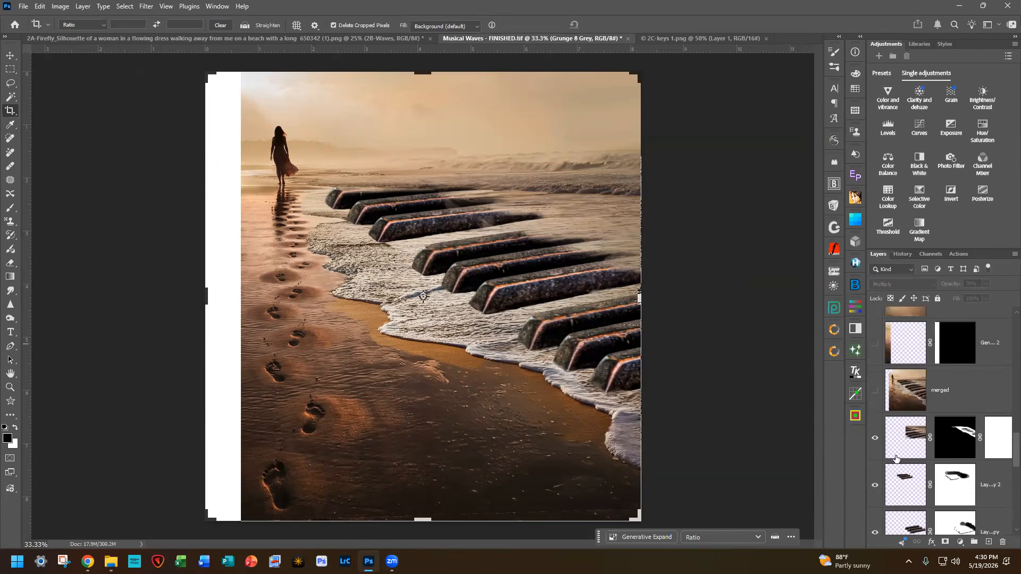
pyautogui.click(875, 393)
pyautogui.click(875, 345)
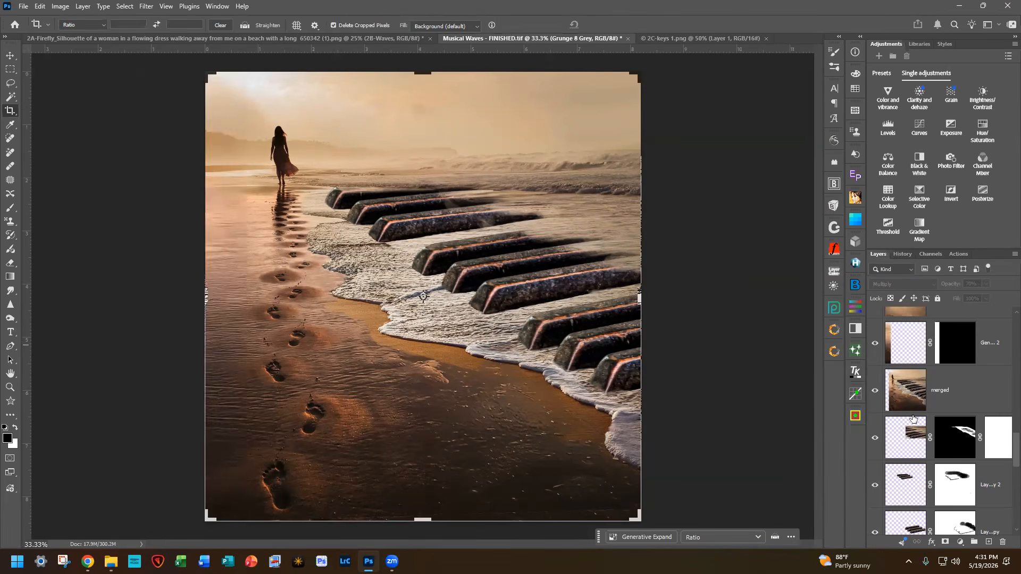
# Step: Show the Subtle (4) texture layer and preview placing the 2D-Subtle (4) texture over the beach scene without keeping it
pyautogui.scroll(2, 914, 418)
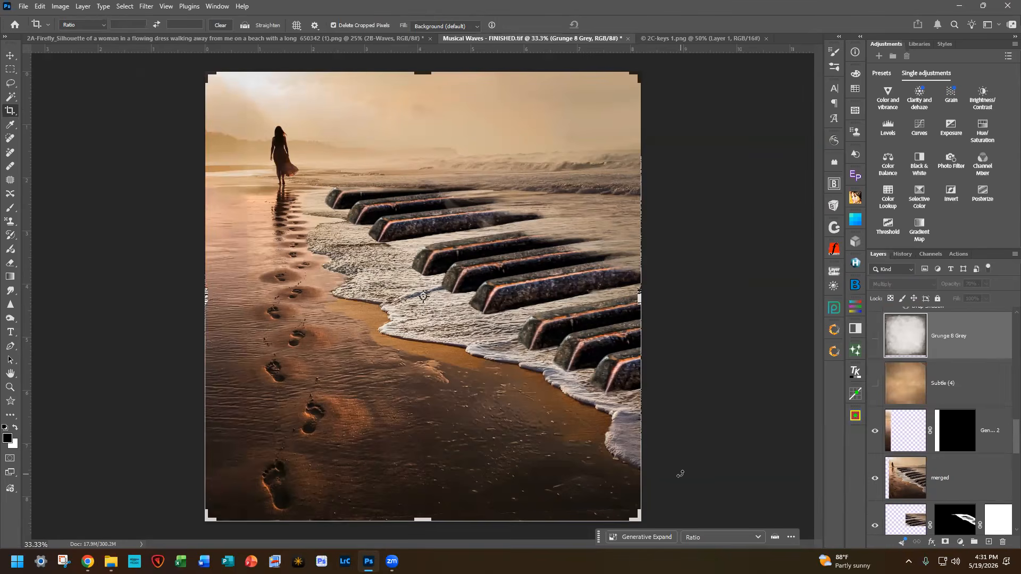
pyautogui.scroll(-5, 919, 484)
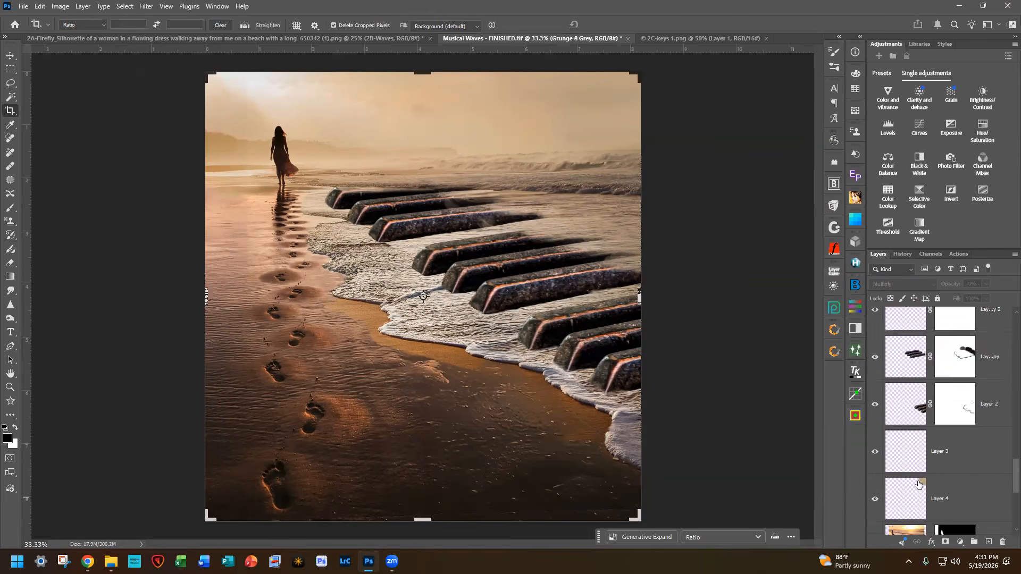
pyautogui.scroll(-4, 918, 484)
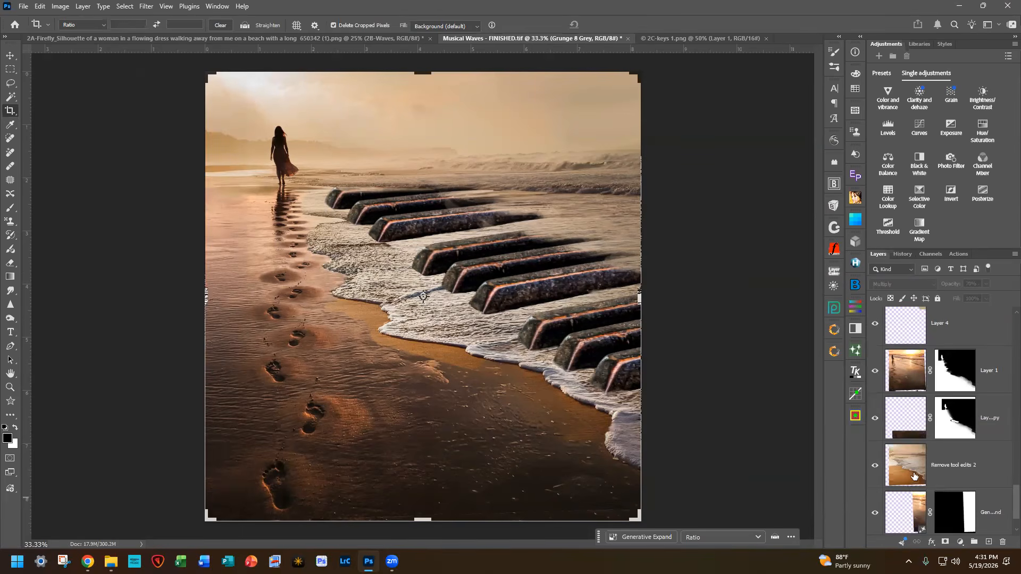
pyautogui.scroll(4, 914, 479)
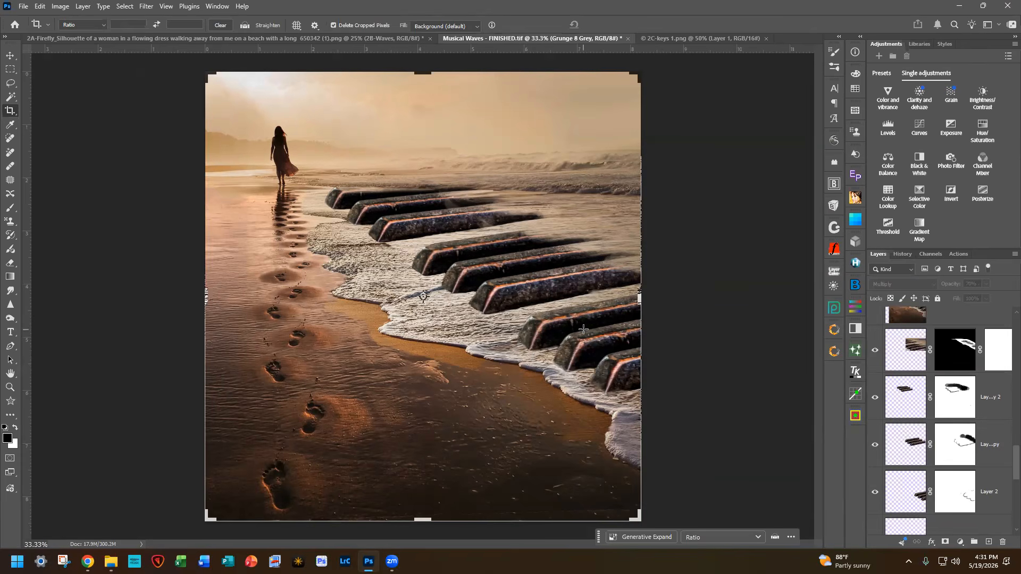
pyautogui.scroll(3, 880, 413)
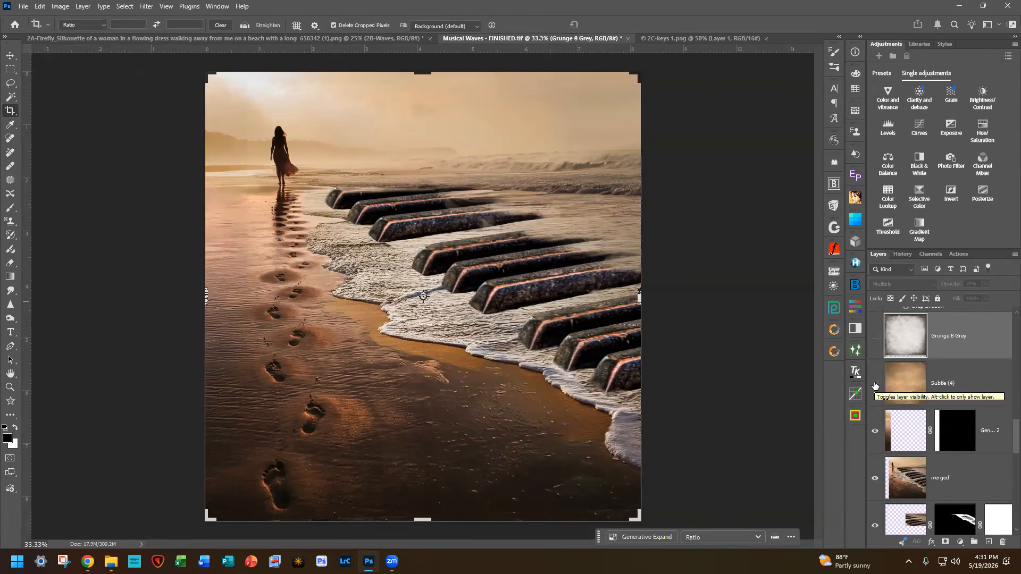
pyautogui.click(875, 384)
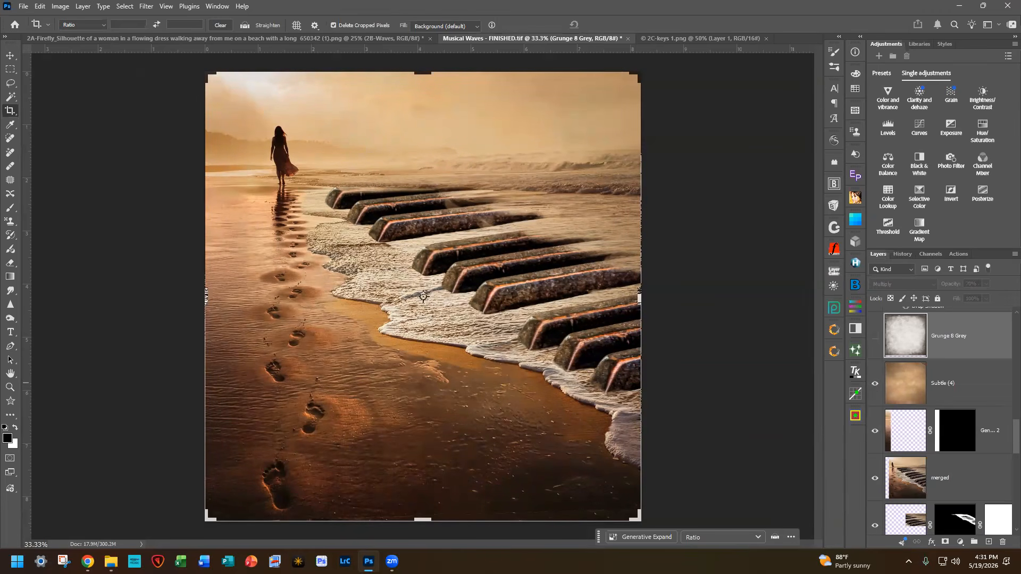
pyautogui.moveTo(642, 280); pyautogui.dragTo(442, 279)
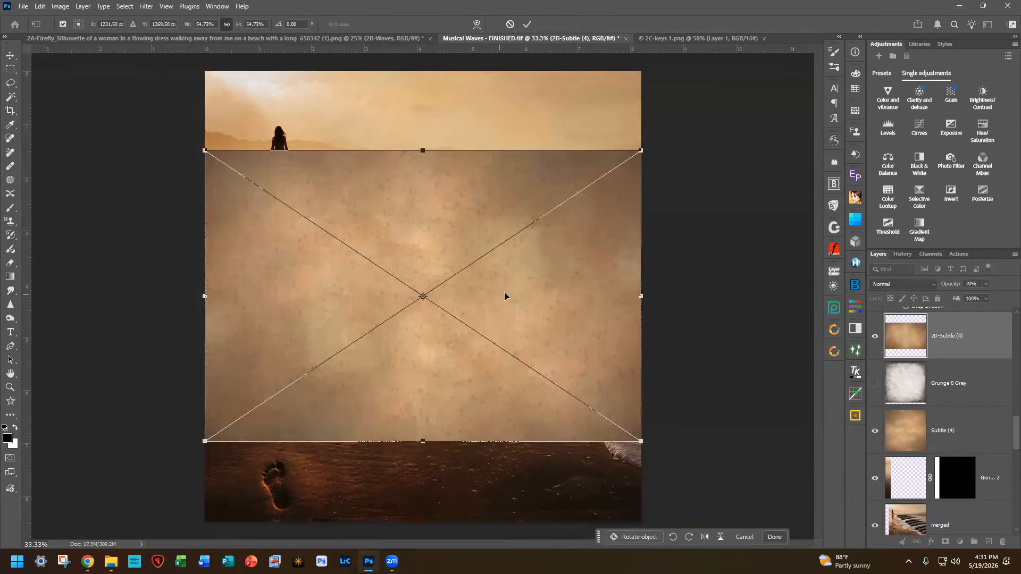
pyautogui.click(510, 24)
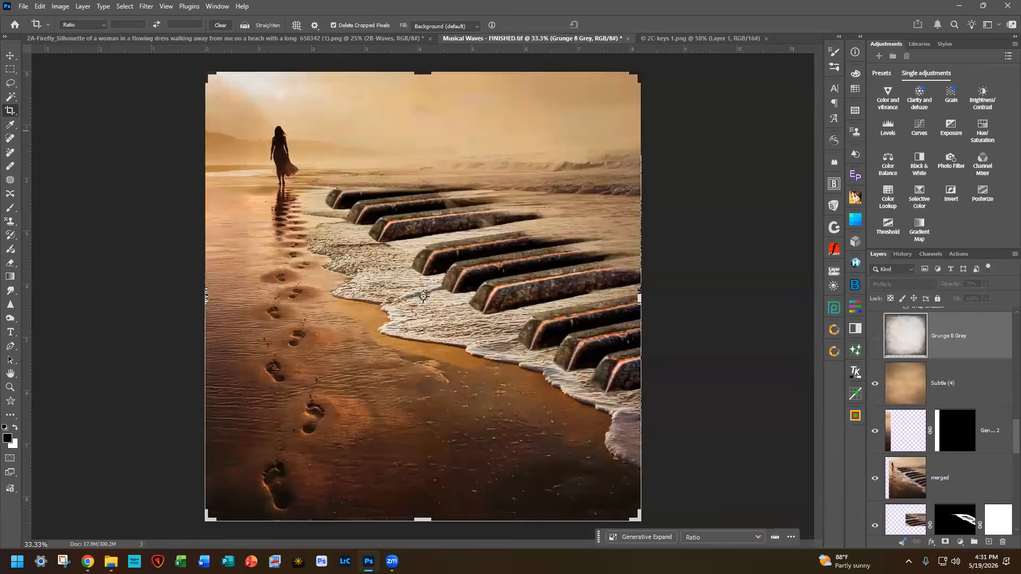
# Step: Show the Grunge 8 Grey texture layer above Subtle (4) in the beach composite
pyautogui.click(875, 336)
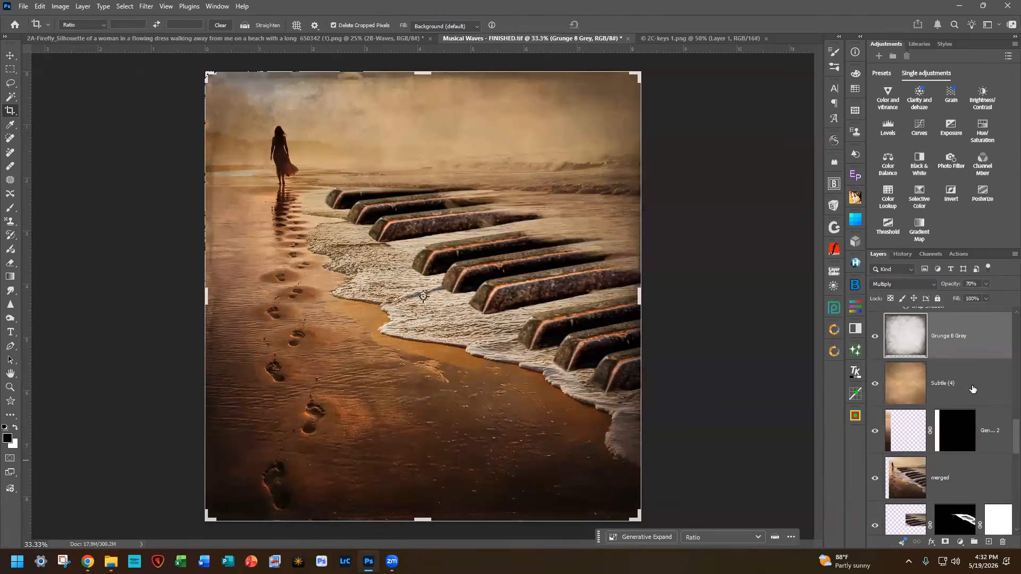
pyautogui.scroll(-2, 960, 457)
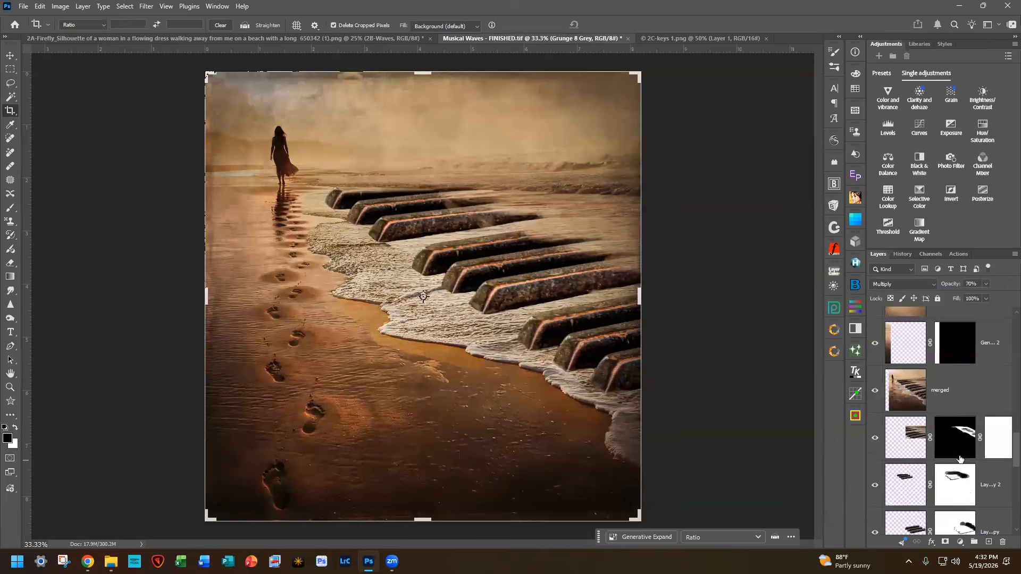
pyautogui.scroll(4, 955, 396)
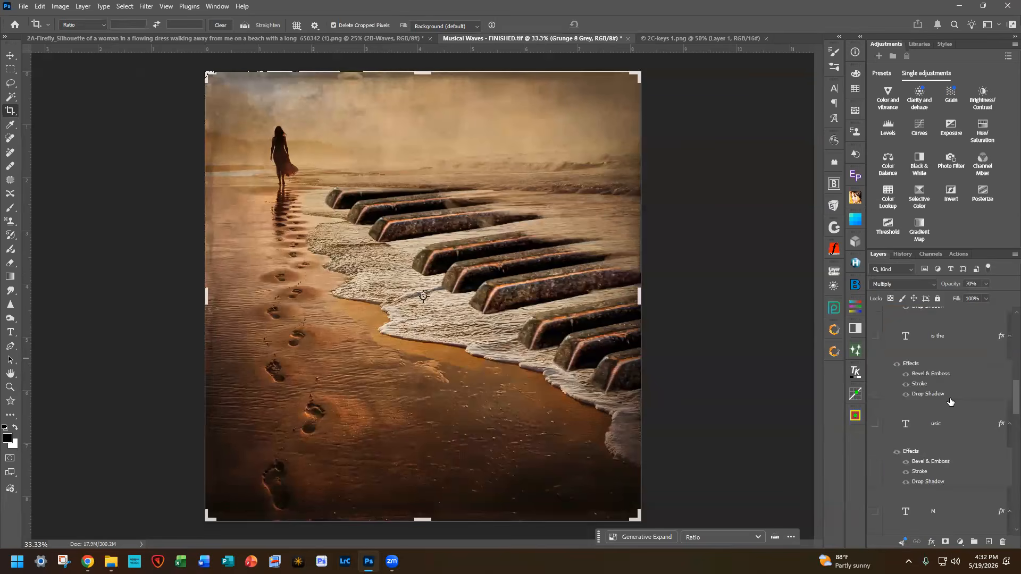
pyautogui.scroll(-2, 950, 401)
pyautogui.scroll(2, 950, 402)
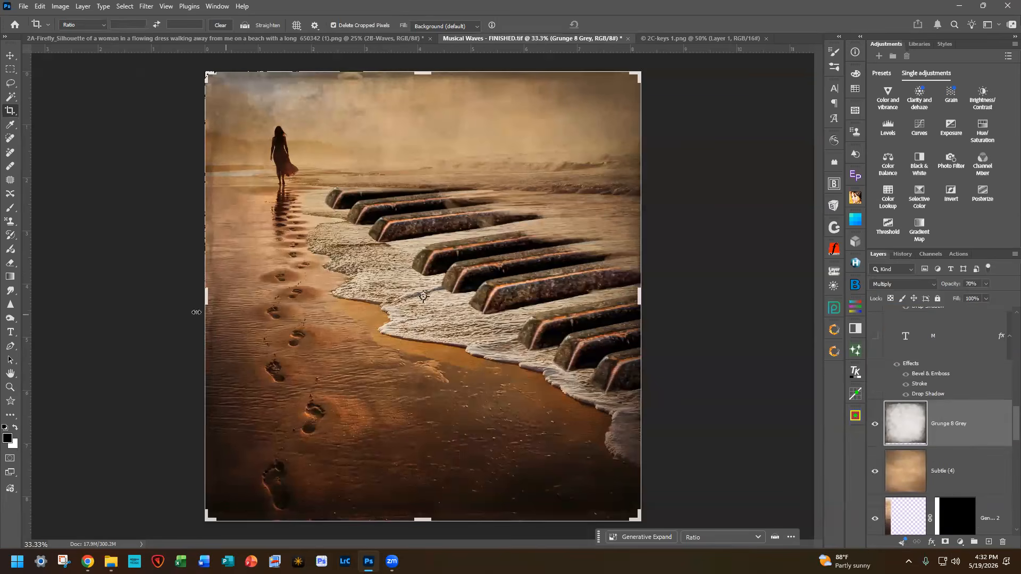
# Step: Open the font list of the Type tool and filter it to the Script class
pyautogui.click(13, 330)
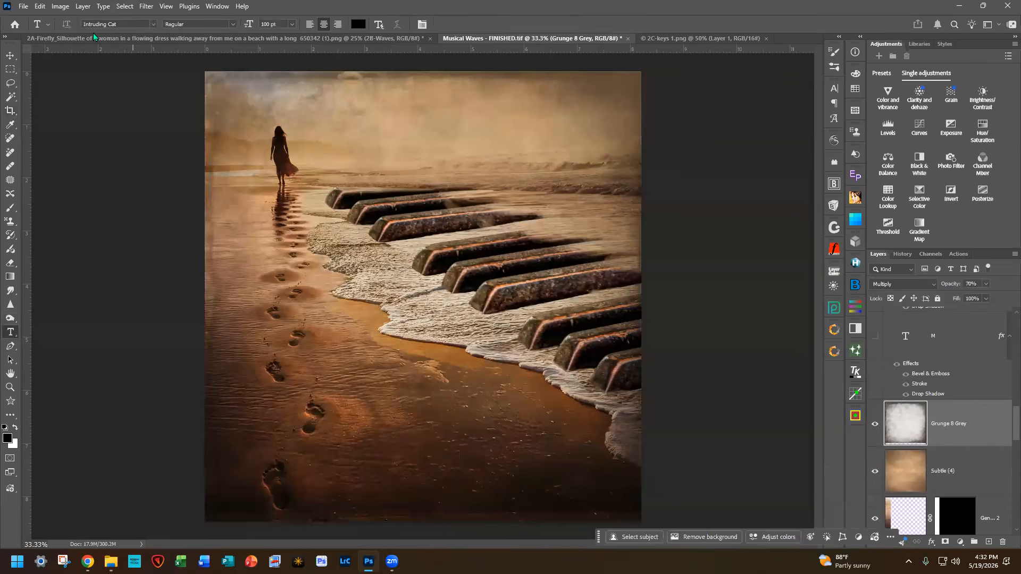
pyautogui.click(153, 25)
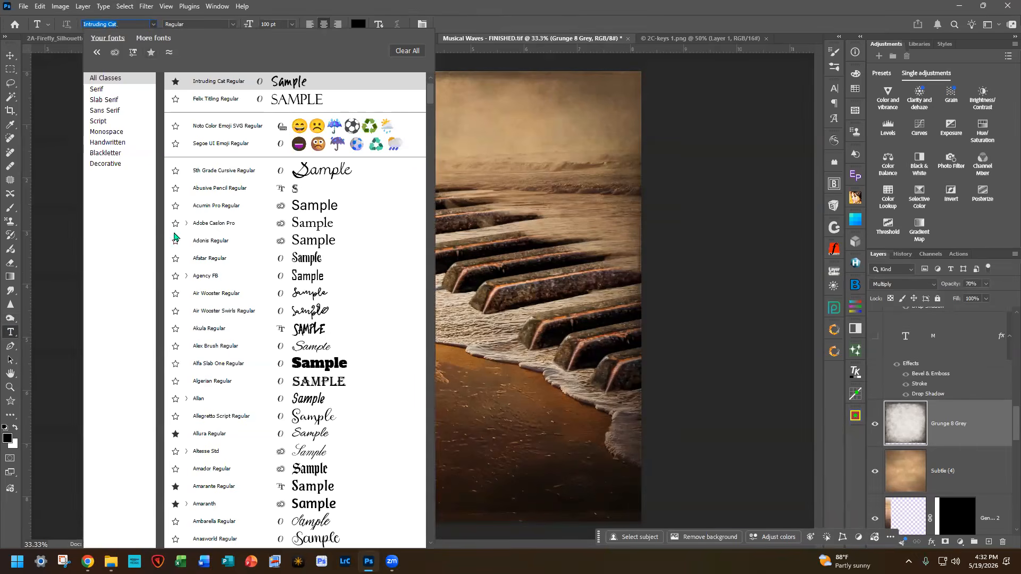
pyautogui.click(98, 123)
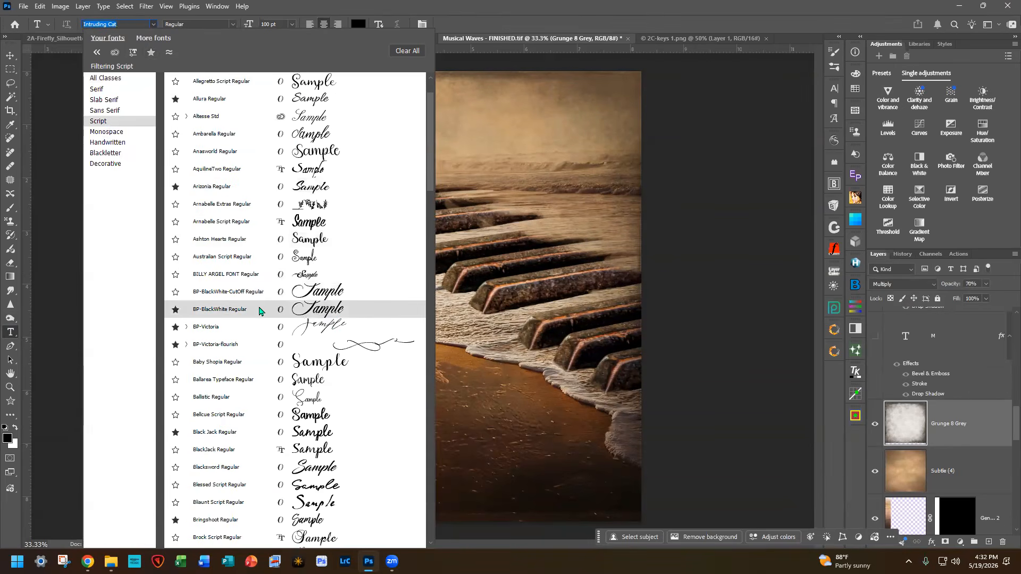
# Step: Set the text formatting to BP-BlackWhite Regular at 75 pt with the colour e9ca97
pyautogui.click(240, 308)
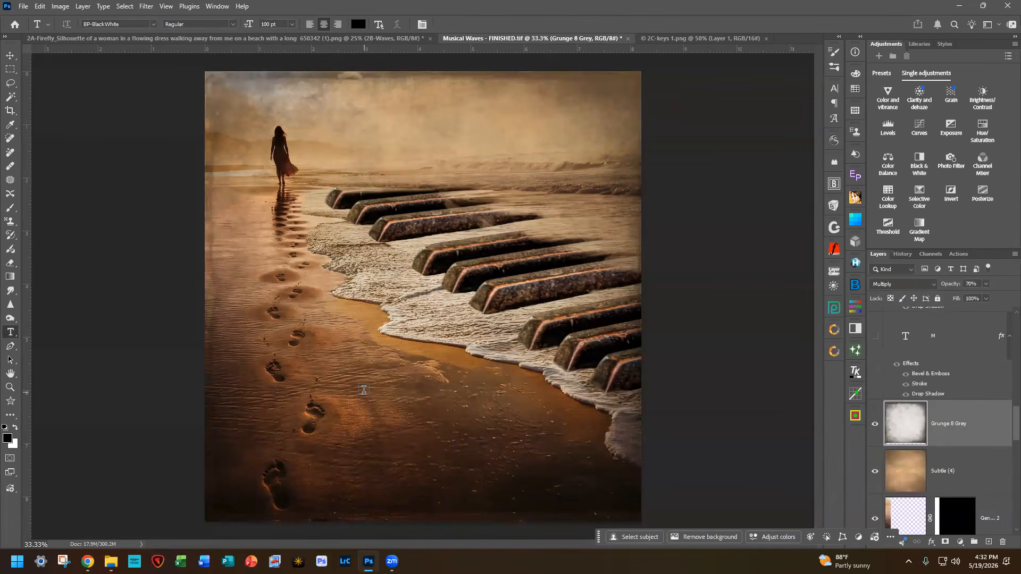
pyautogui.click(268, 24)
pyautogui.write('75')
pyautogui.click(359, 24)
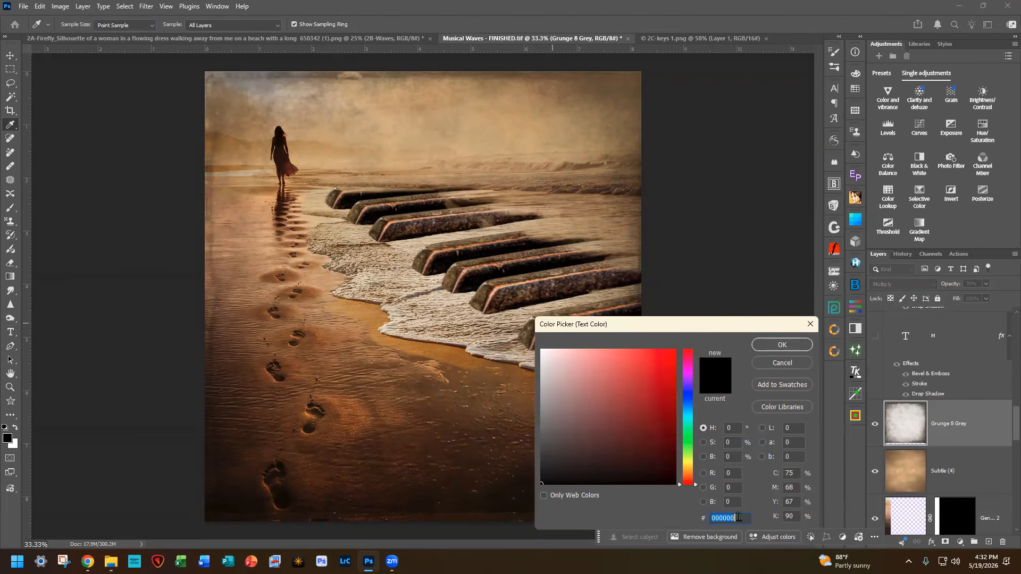
pyautogui.write('e')
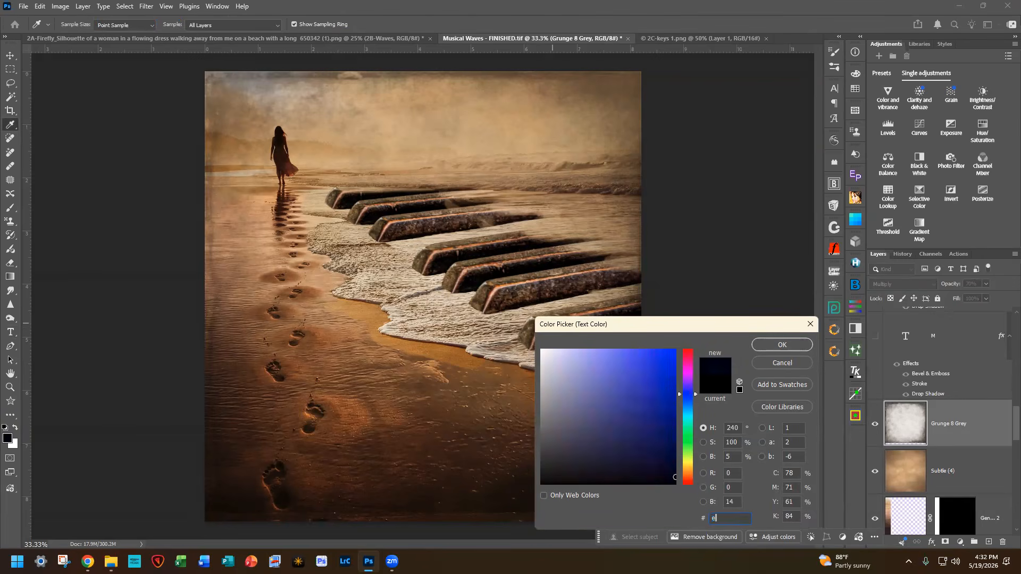
pyautogui.write('9')
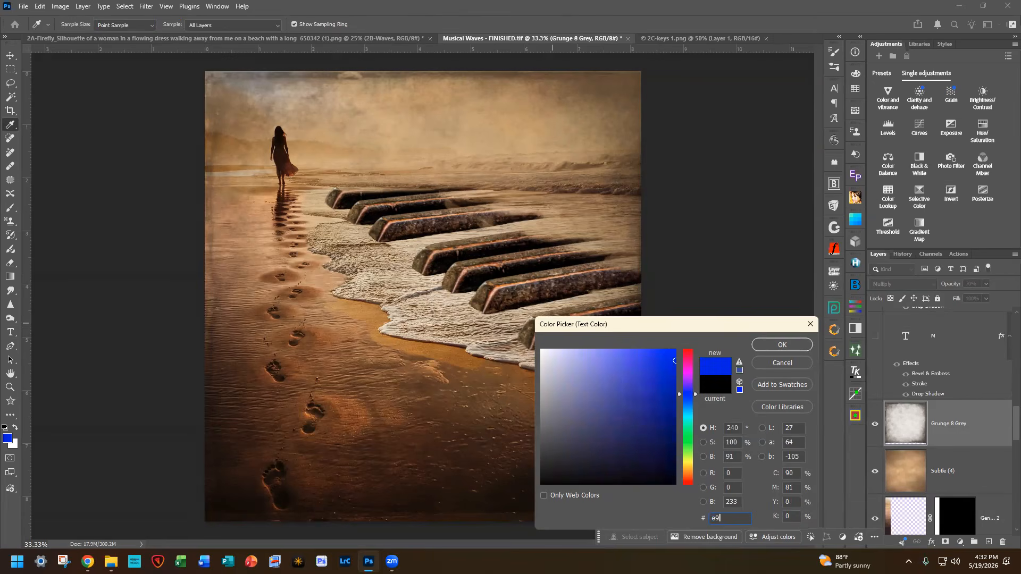
pyautogui.write('ca97')
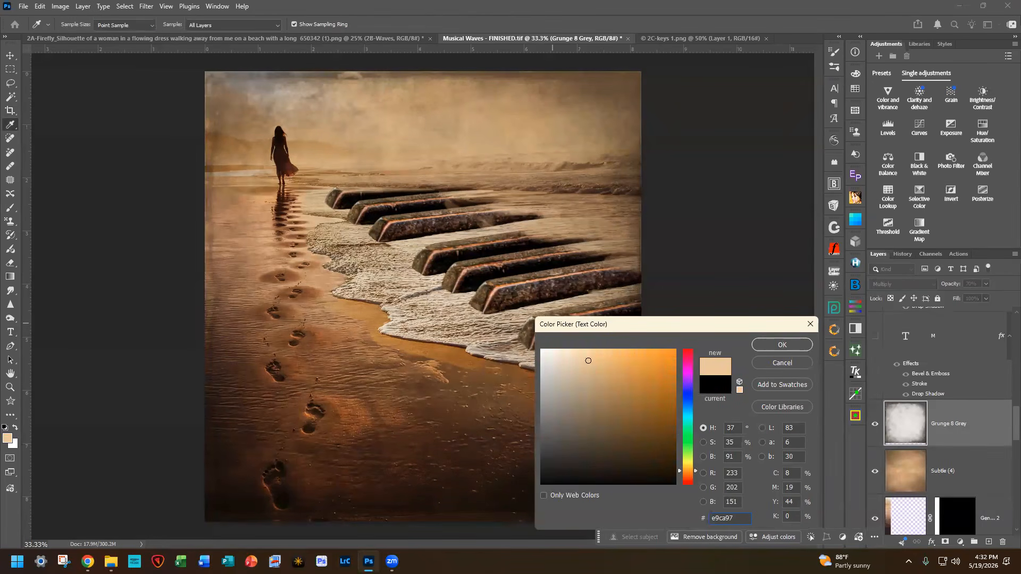
pyautogui.press('Return')
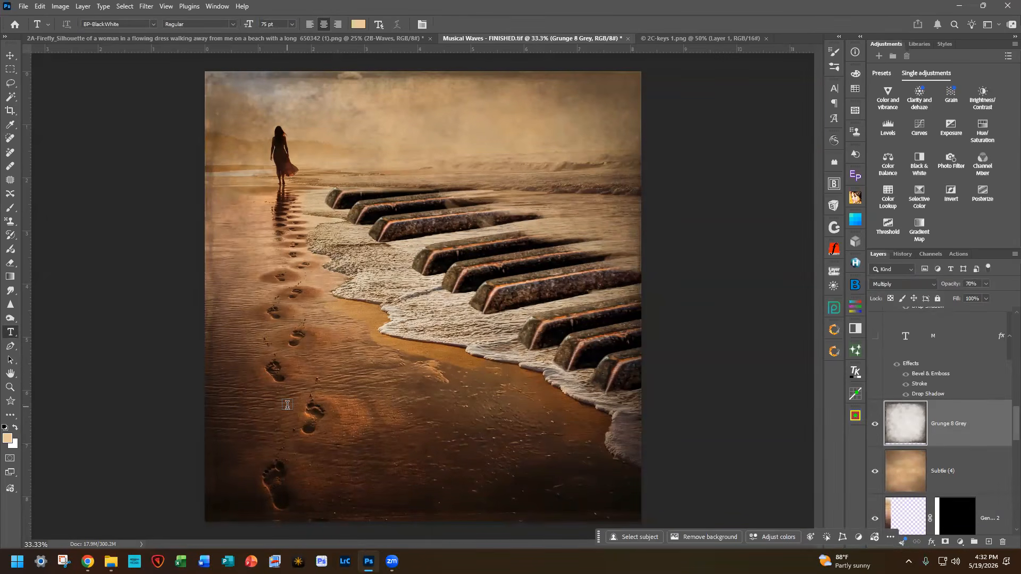
# Step: Add the text "Music" over the wet sand beside the footprints
pyautogui.click(349, 407)
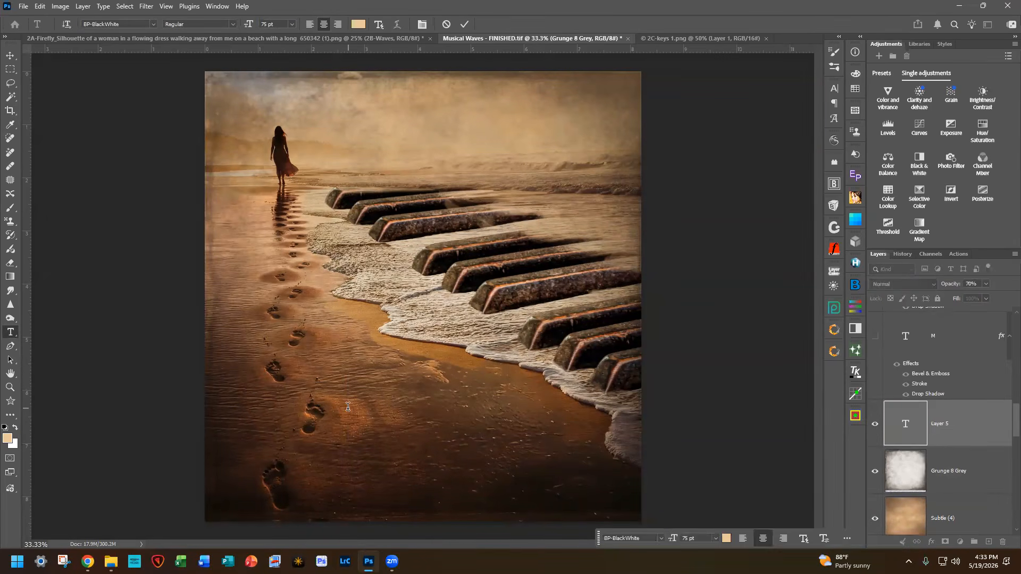
pyautogui.write('Music')
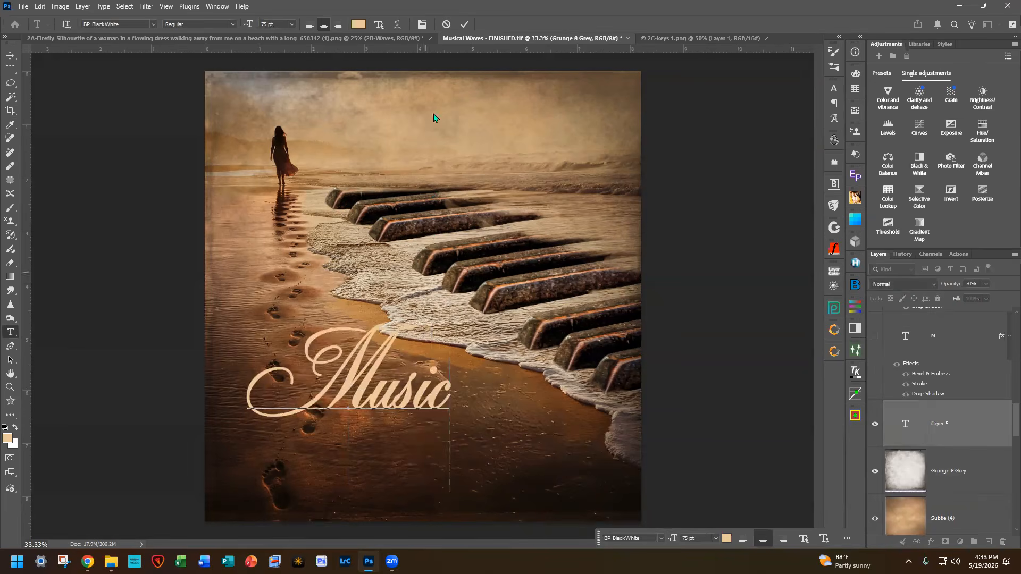
pyautogui.click(464, 24)
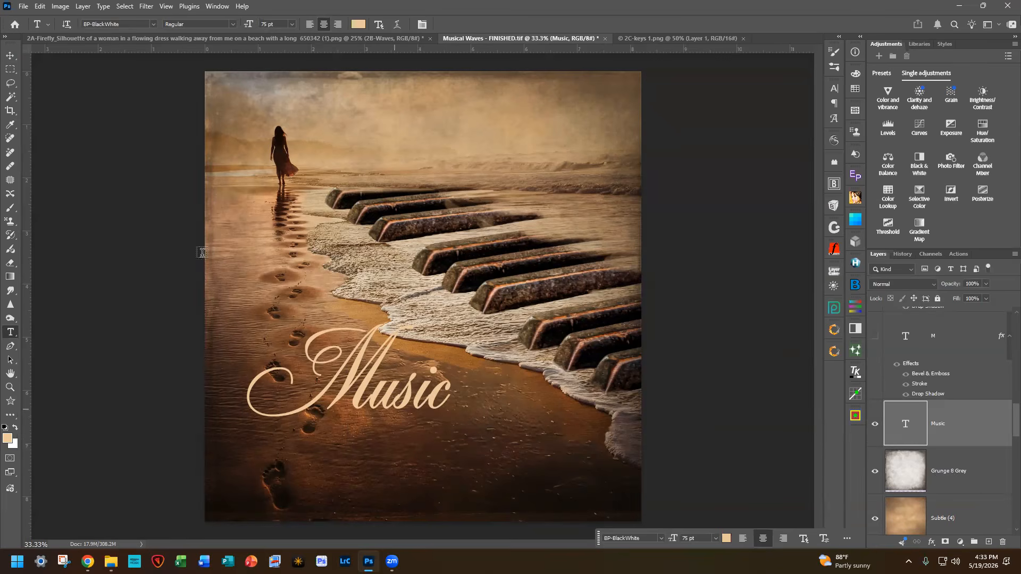
# Step: Move the "Music" text slightly left and up over the footprints
pyautogui.click(10, 55)
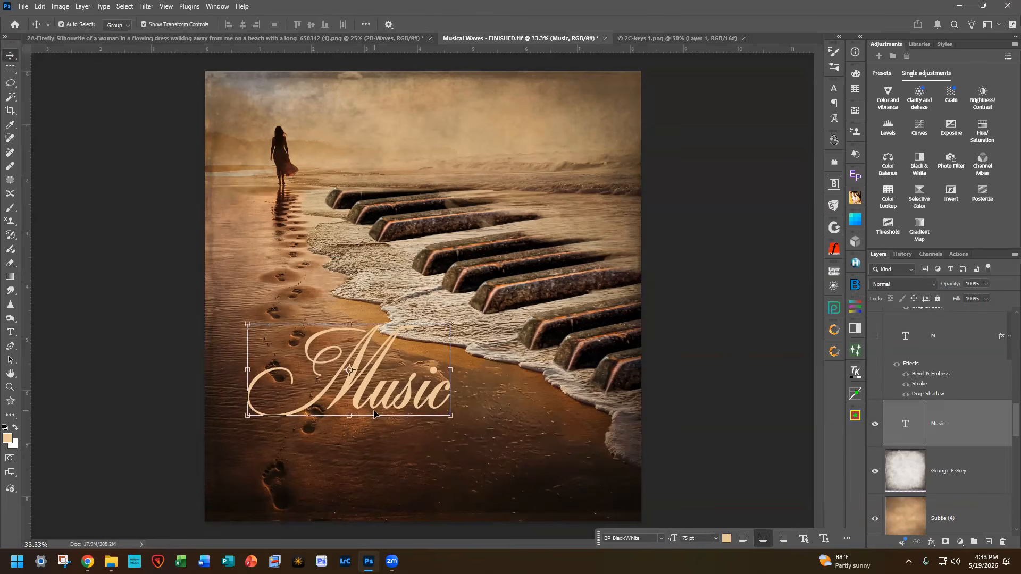
pyautogui.moveTo(370, 398); pyautogui.dragTo(337, 386)
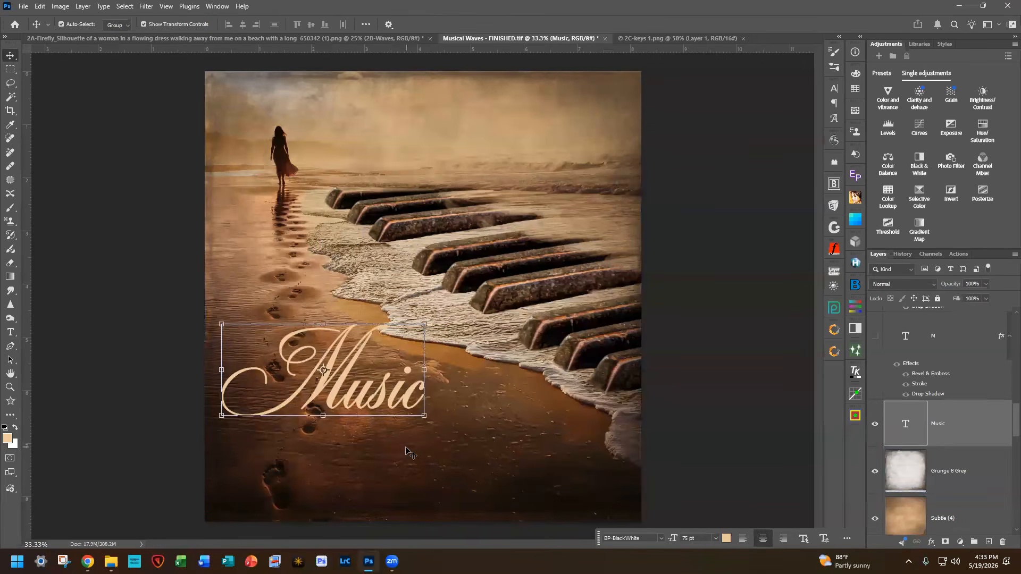
pyautogui.click(628, 447)
pyautogui.moveTo(337, 372); pyautogui.dragTo(340, 364)
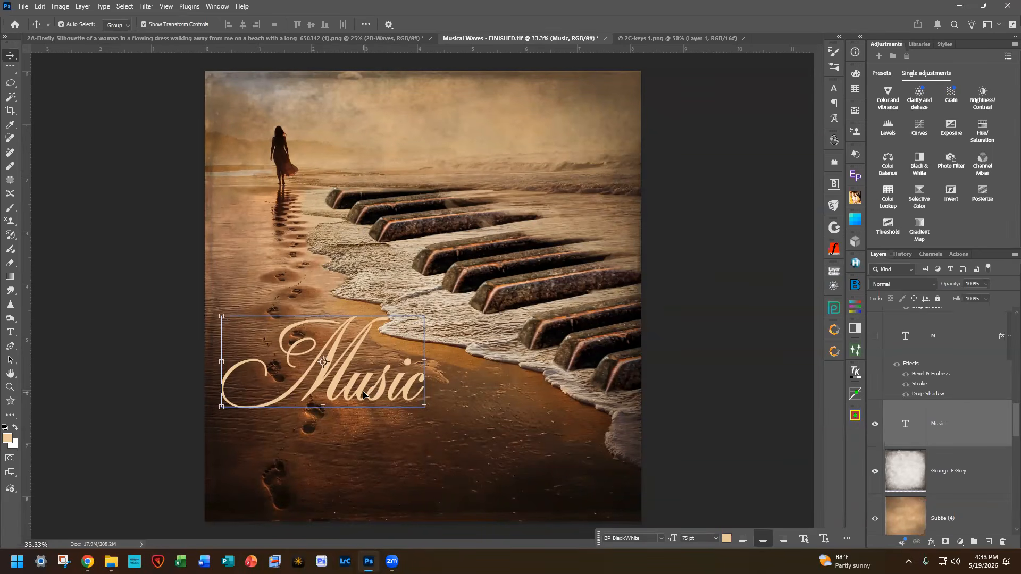
# Step: Hide the plain "Music" text layer and show the styled "M" and "usic" layers in its place
pyautogui.click(899, 458)
pyautogui.click(876, 426)
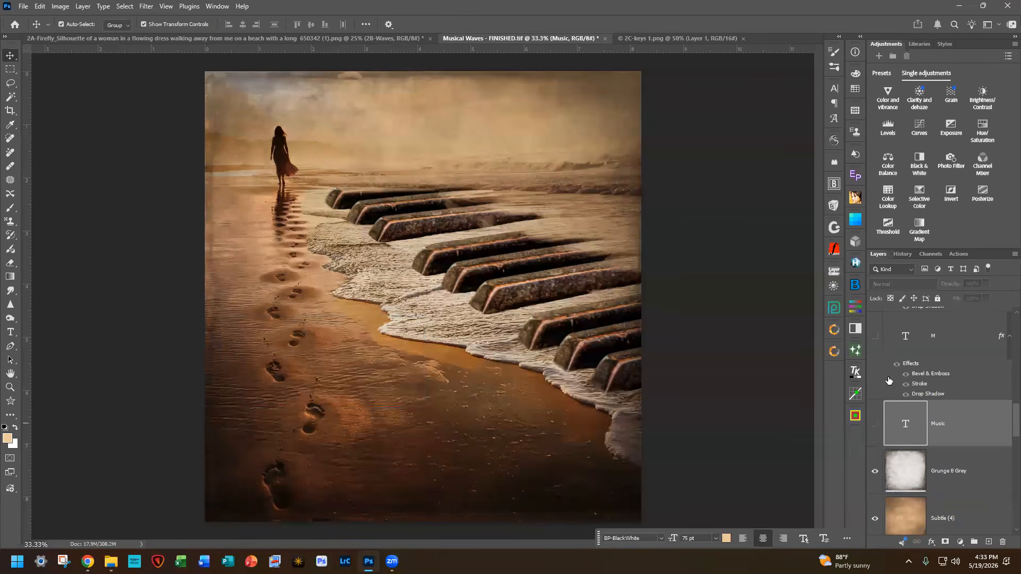
pyautogui.scroll(2, 906, 400)
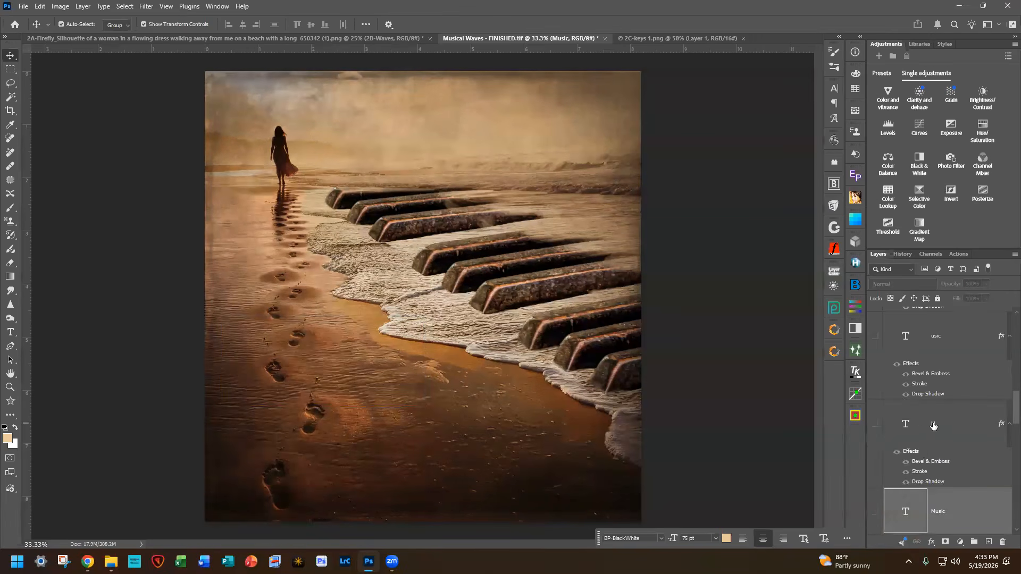
pyautogui.click(875, 427)
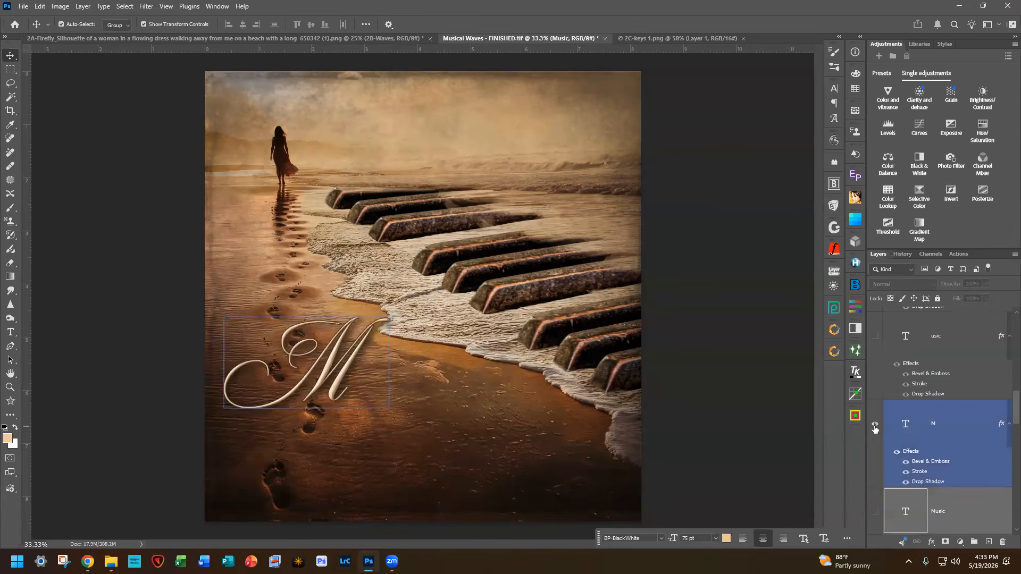
pyautogui.click(875, 336)
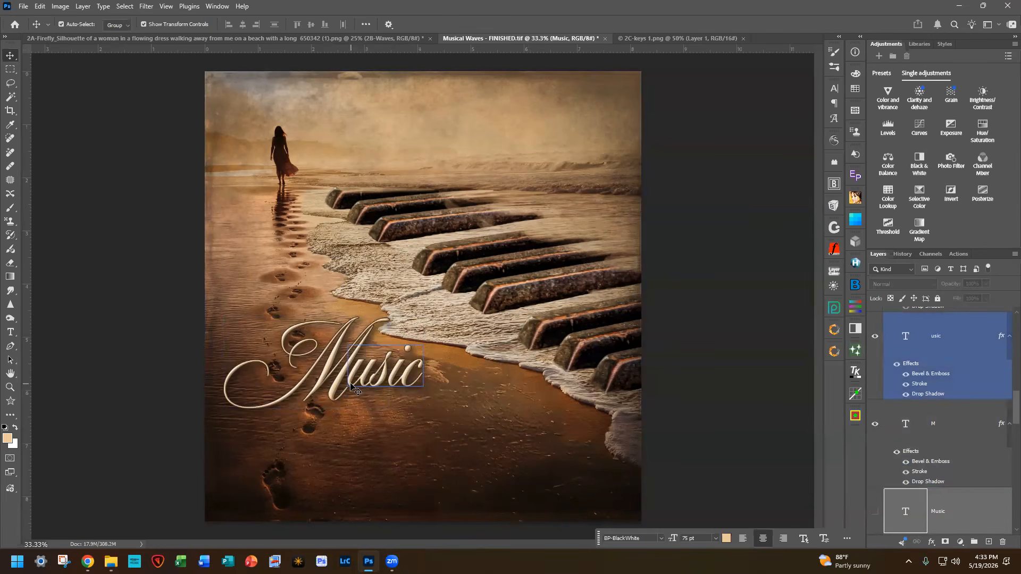
# Step: Show the styled "V" and "oice" text layers to display the word "Voice"
pyautogui.scroll(2, 894, 388)
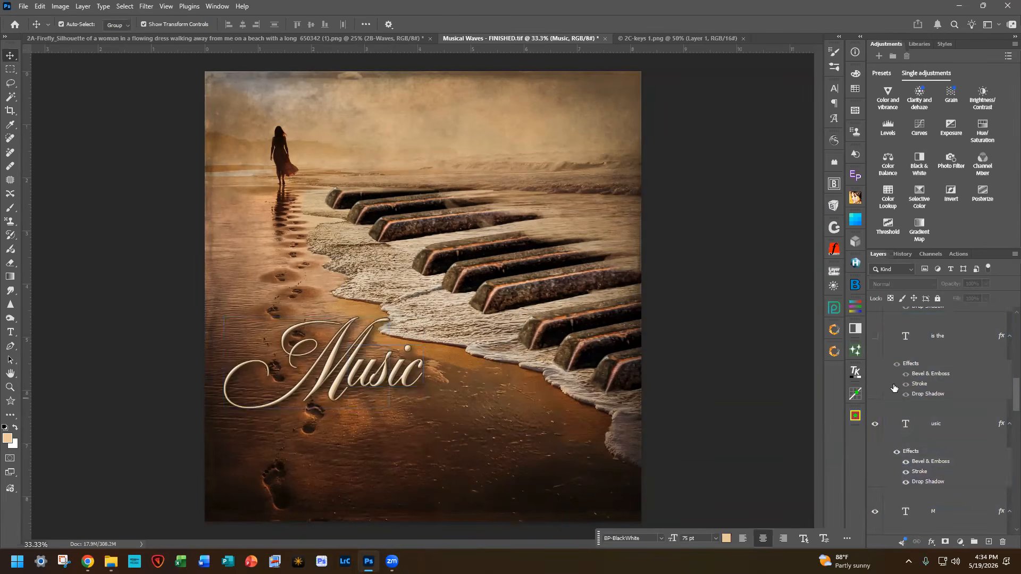
pyautogui.scroll(2, 885, 400)
pyautogui.scroll(2, 887, 396)
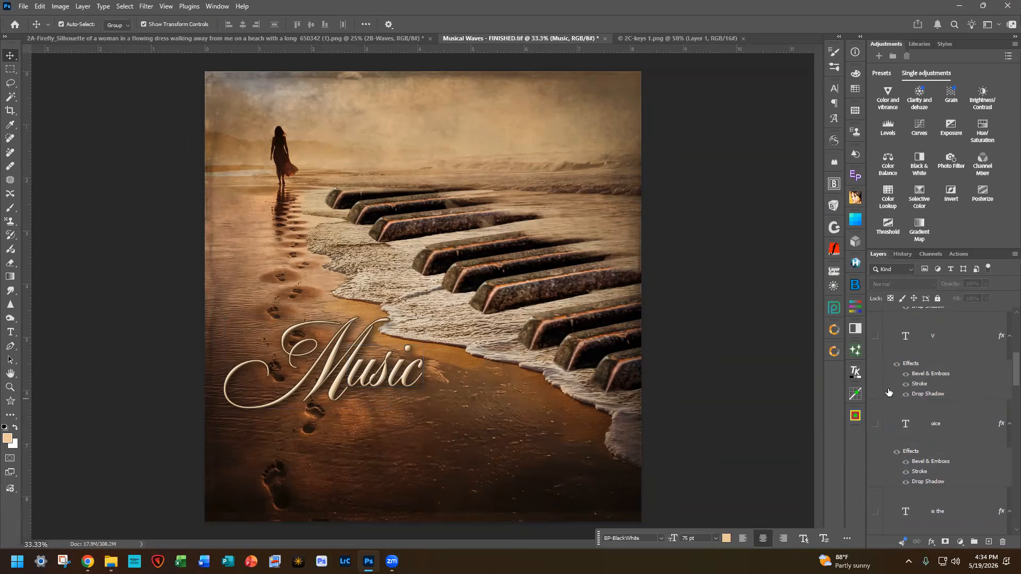
pyautogui.click(876, 337)
pyautogui.scroll(2, 916, 390)
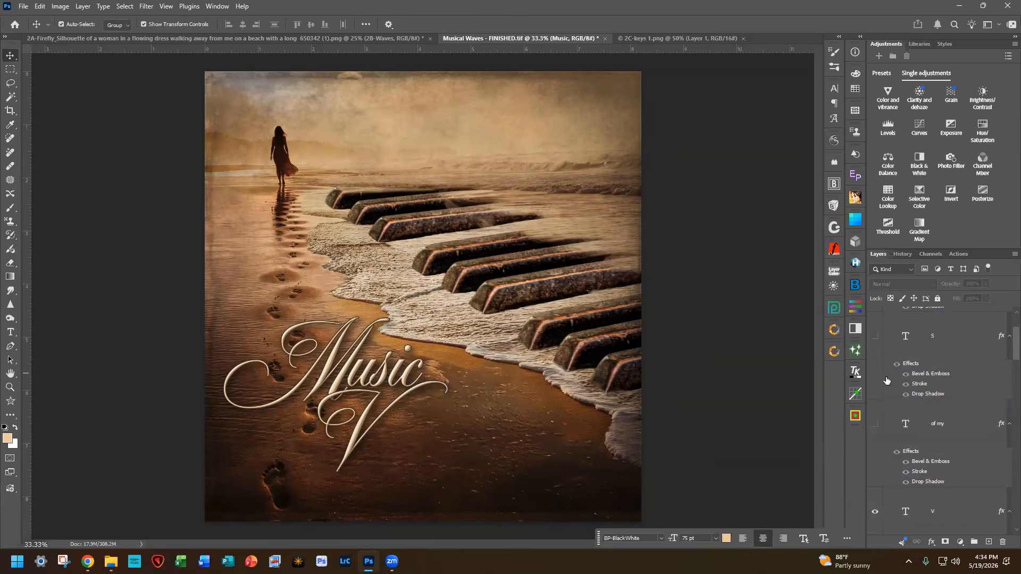
pyautogui.click(875, 512)
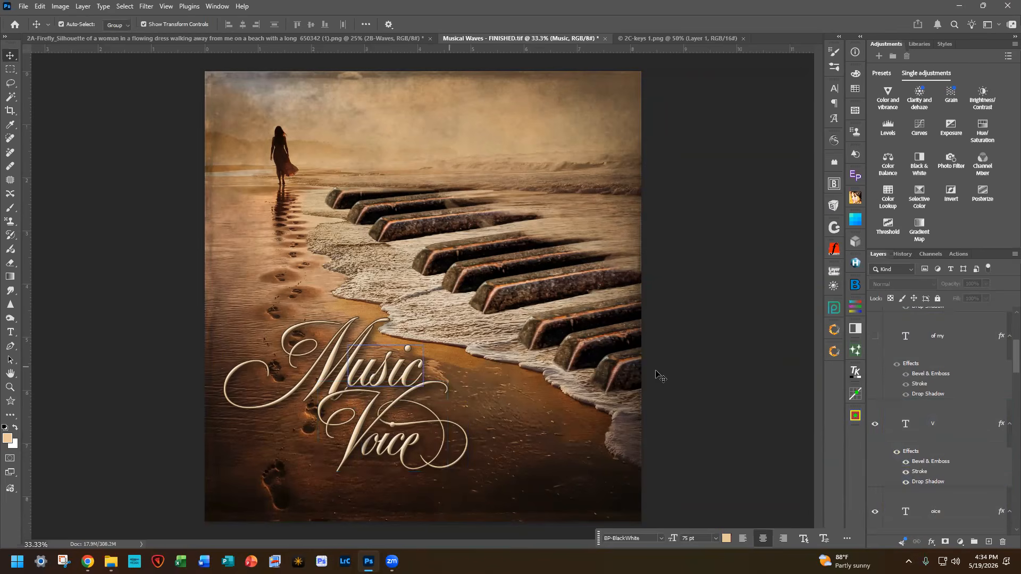
# Step: Show the styled "S" and "oul" text layers to display the word "Soul"
pyautogui.click(928, 424)
pyautogui.scroll(2, 926, 404)
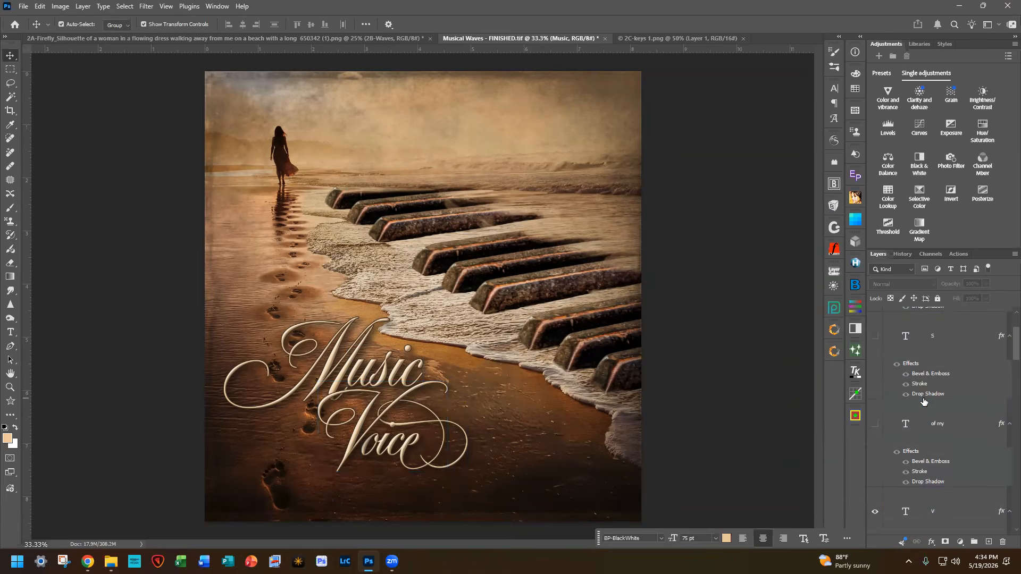
pyautogui.click(886, 420)
pyautogui.click(875, 422)
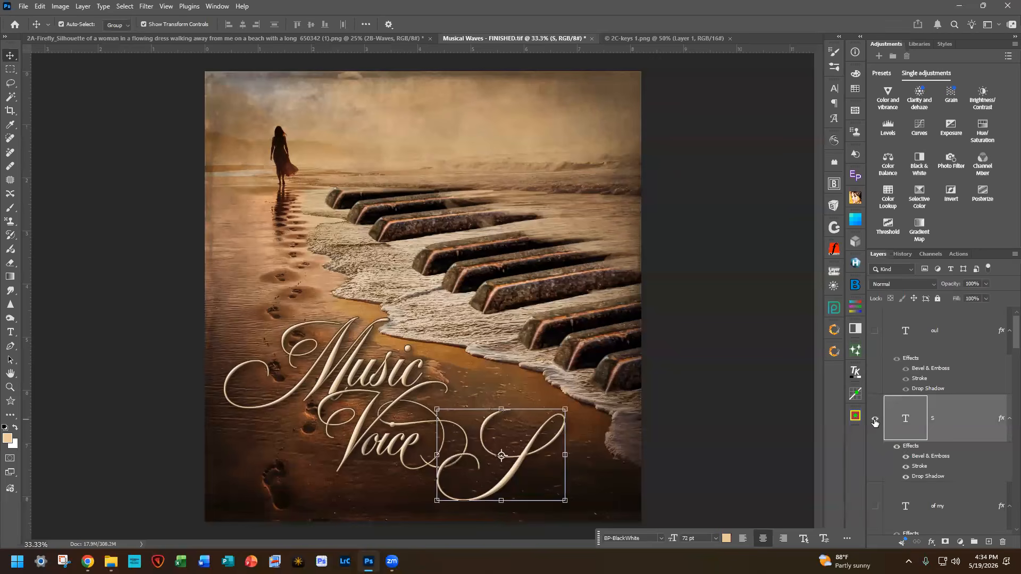
pyautogui.click(873, 331)
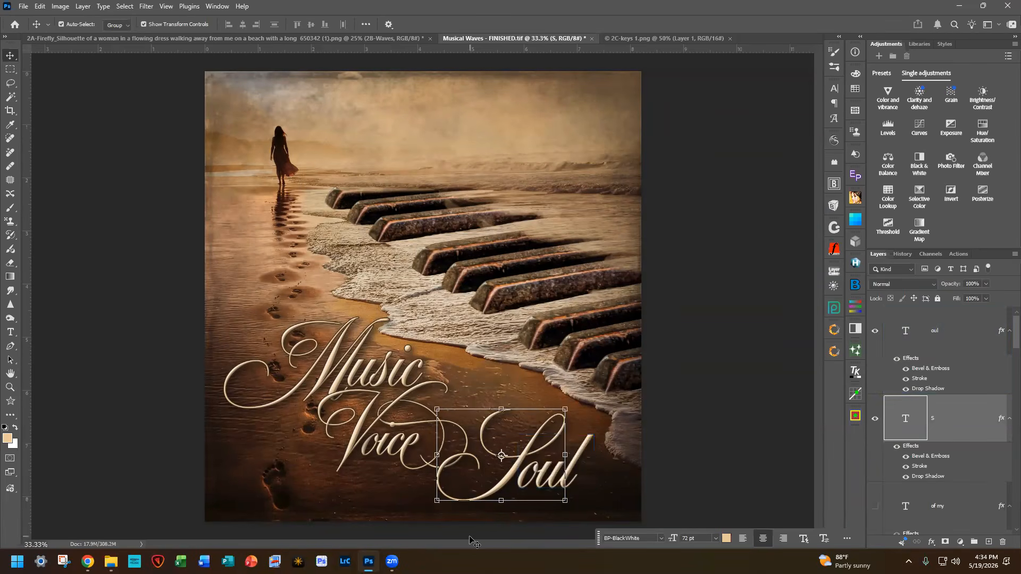
# Step: Show the "is the" and "of my" text layers to complete the quote
pyautogui.scroll(-2, 928, 492)
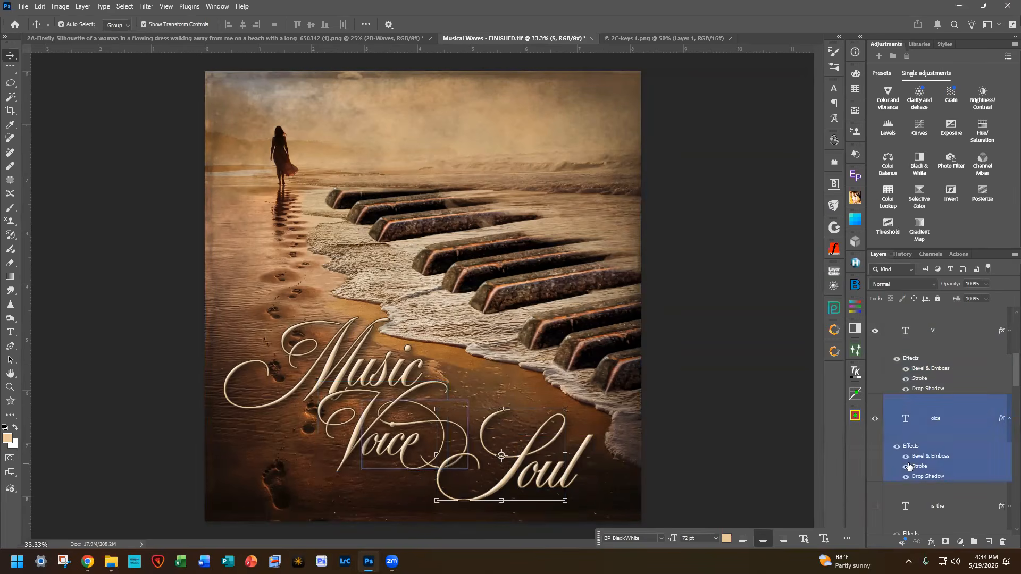
pyautogui.scroll(-1, 899, 505)
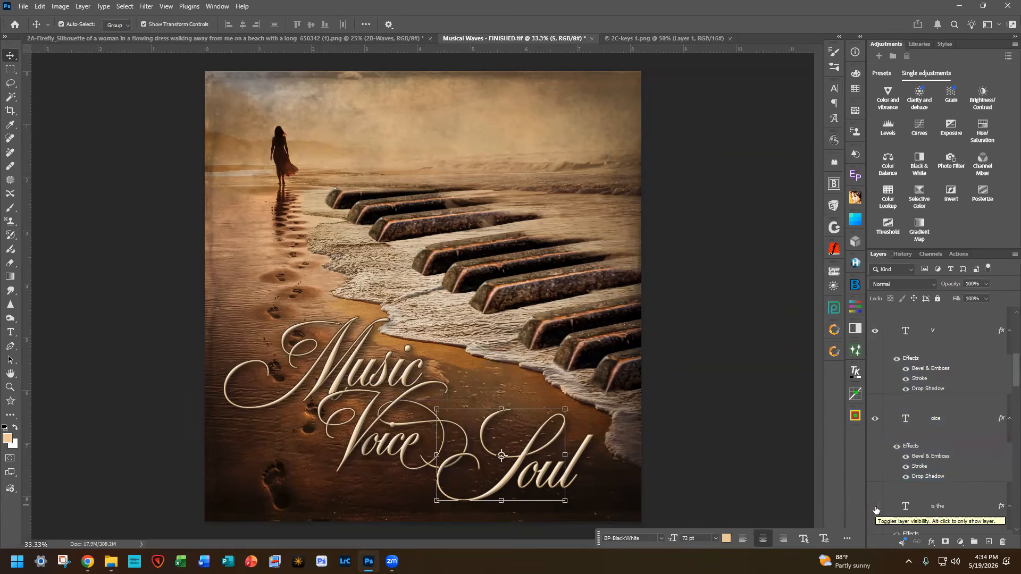
pyautogui.click(876, 510)
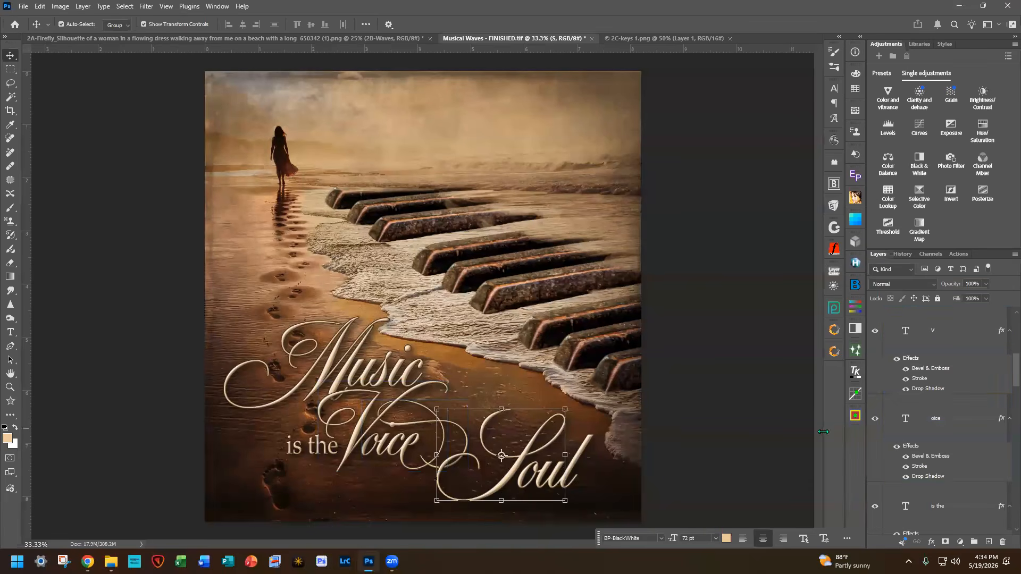
pyautogui.scroll(3, 947, 451)
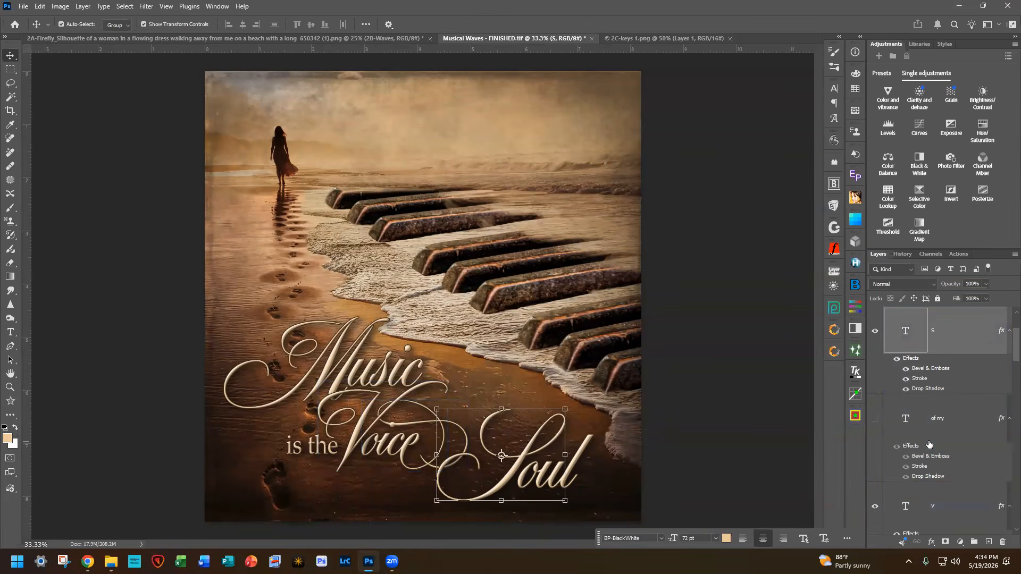
pyautogui.click(876, 421)
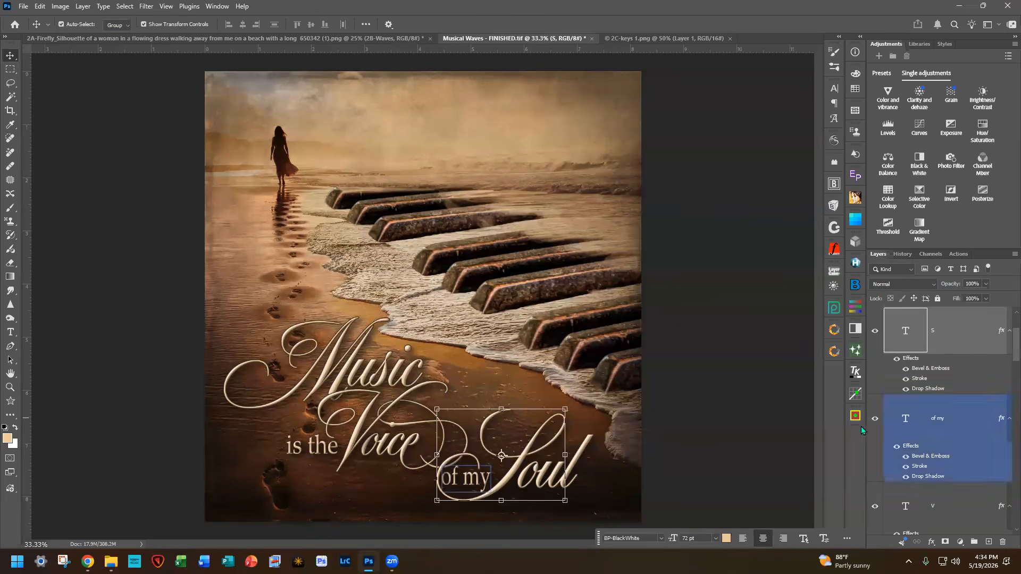
# Step: Scale the "of my" text to 98.46% width and nudge it slightly right within the swash of the S
pyautogui.scroll(3, 521, 409)
pyautogui.moveTo(521, 409); pyautogui.dragTo(663, 248)
pyautogui.moveTo(772, 228); pyautogui.dragTo(773, 243)
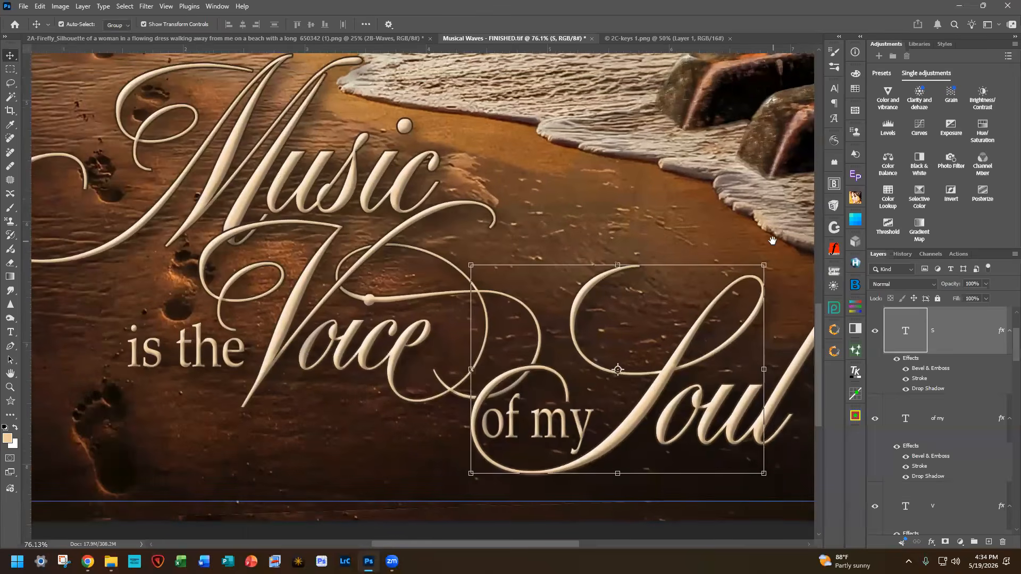
pyautogui.scroll(-1, 713, 416)
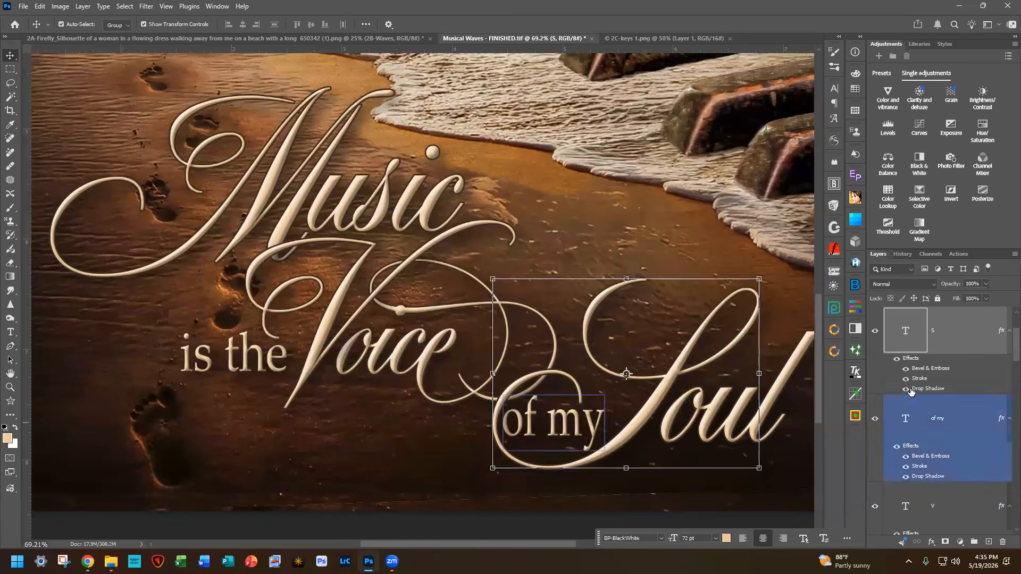
pyautogui.click(939, 421)
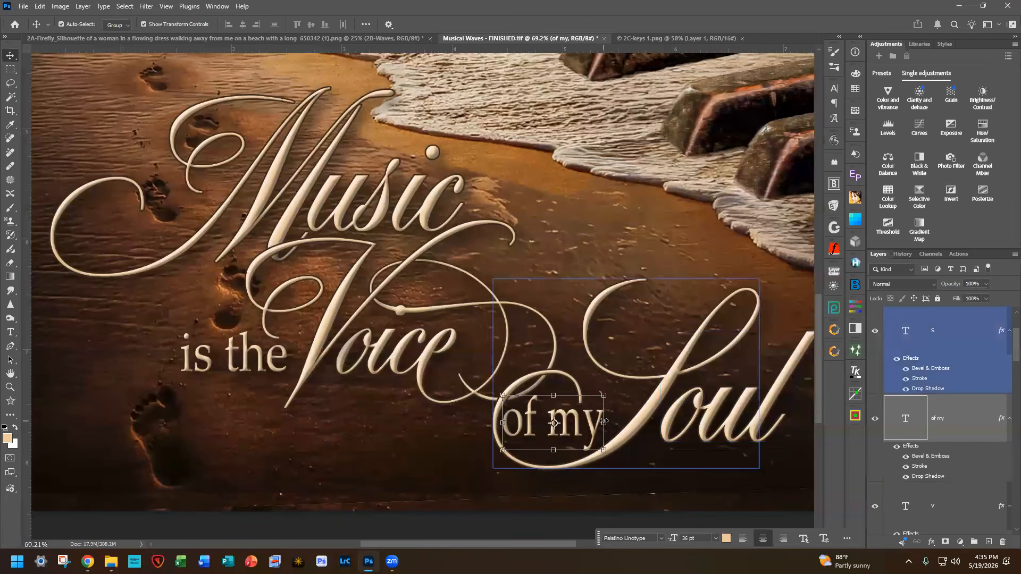
pyautogui.moveTo(603, 424); pyautogui.dragTo(568, 427)
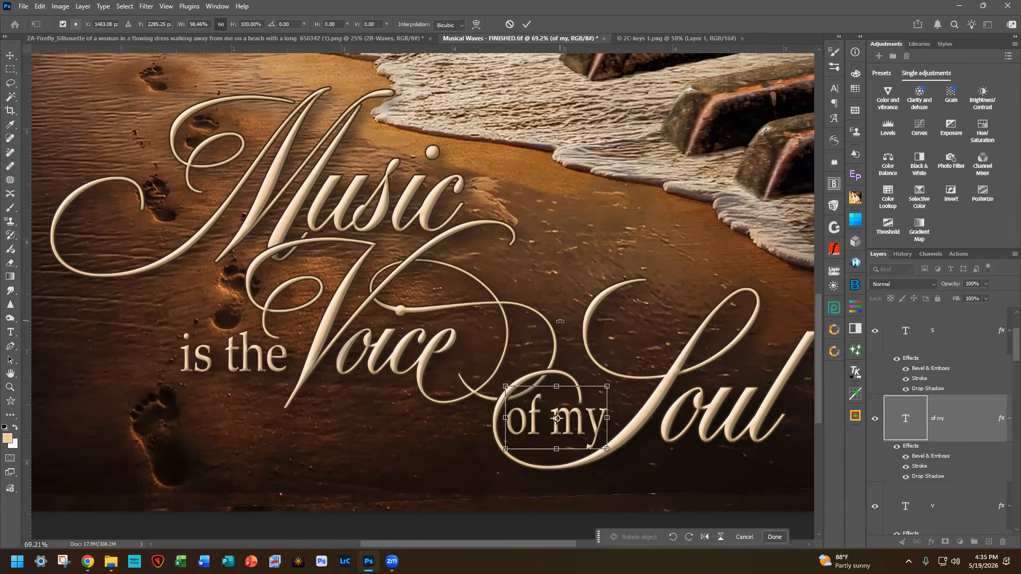
# Step: Commit the transform of the "of my" text and add a layer mask to the S text layer
pyautogui.click(976, 518)
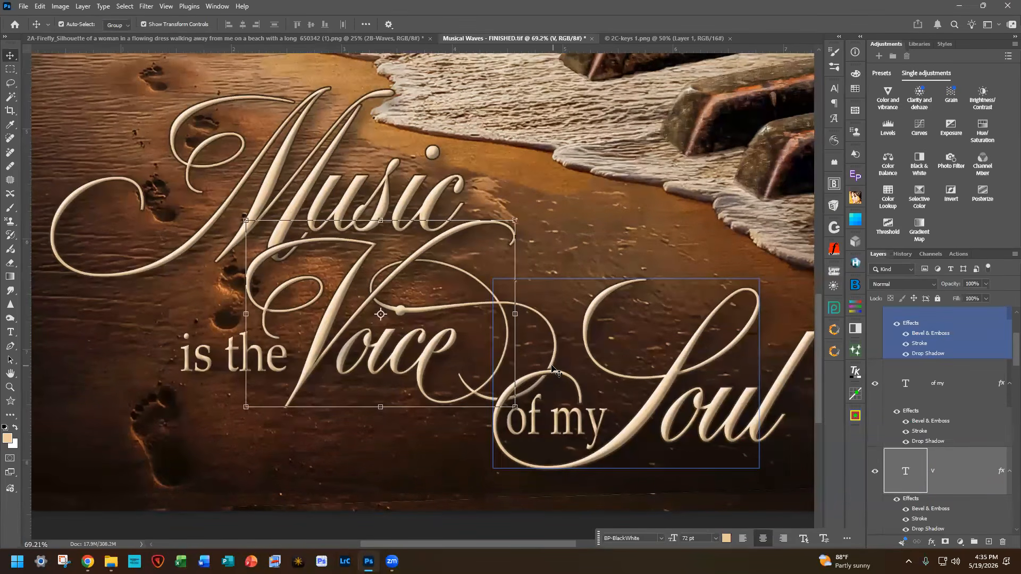
pyautogui.click(947, 477)
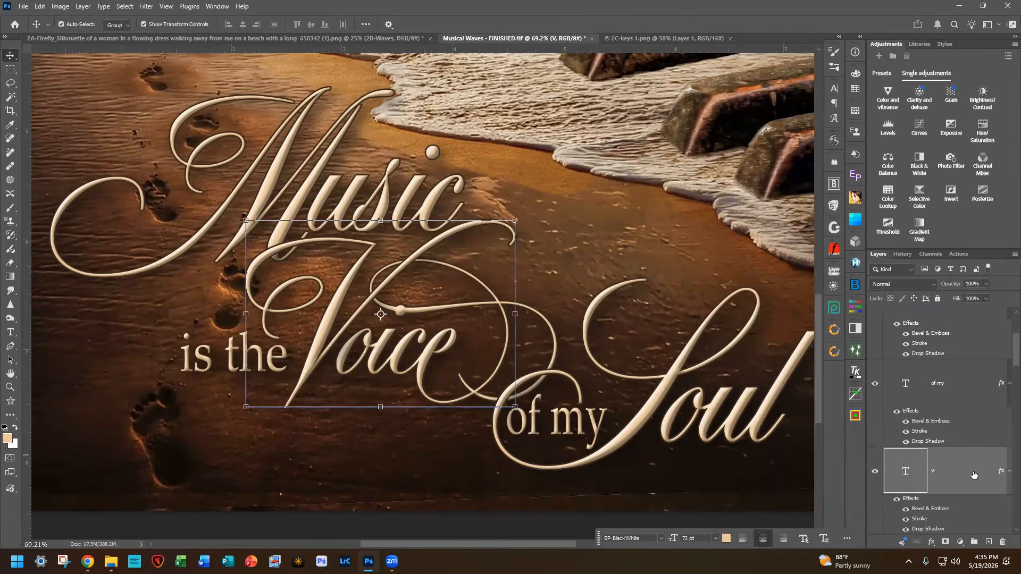
pyautogui.scroll(3, 957, 470)
pyautogui.click(965, 420)
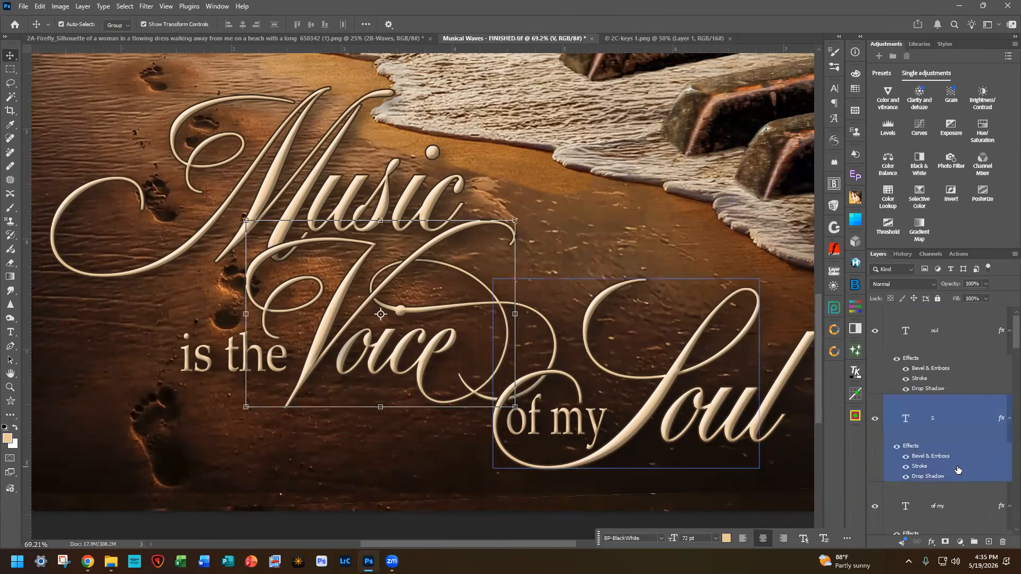
pyautogui.keyDown('shift'); pyautogui.click(965, 505); pyautogui.keyUp('shift')
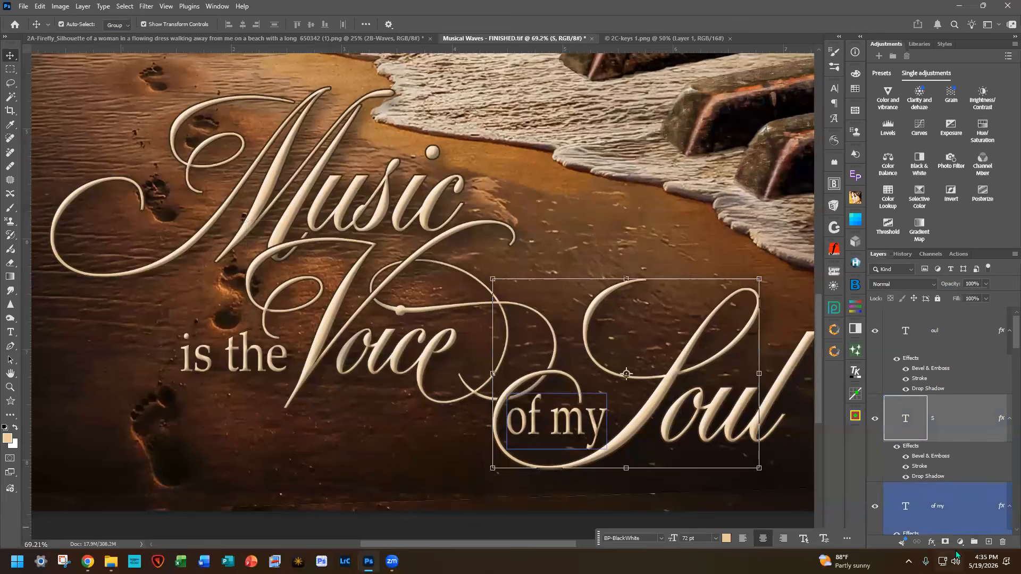
pyautogui.click(946, 541)
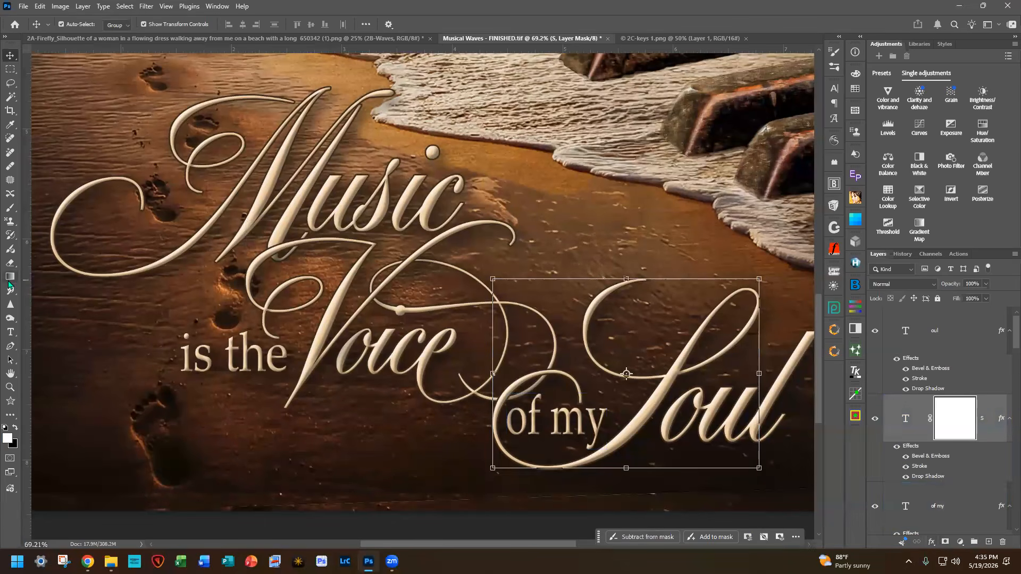
# Step: Paint black with a small 10 px brush on the S layer mask where its swash crosses the swash of "Voice"
pyautogui.click(9, 209)
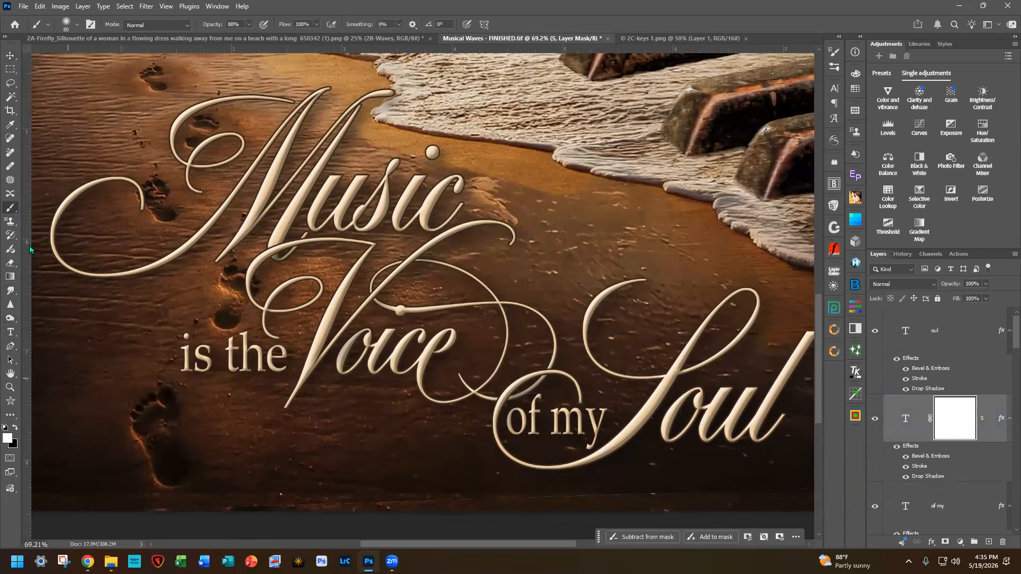
pyautogui.click(78, 25)
pyautogui.doubleClick(332, 169)
pyautogui.press('[')
pyautogui.press('[')
pyautogui.press('[')
pyautogui.press('[')
pyautogui.press('[')
pyautogui.press('[')
pyautogui.press('[')
pyautogui.press('[')
pyautogui.press('[')
pyautogui.press('[')
pyautogui.press('[')
pyautogui.press('x')
# Step: Move the V text layer below the "oice" layer in the layer stack
pyautogui.scroll(-5, 896, 458)
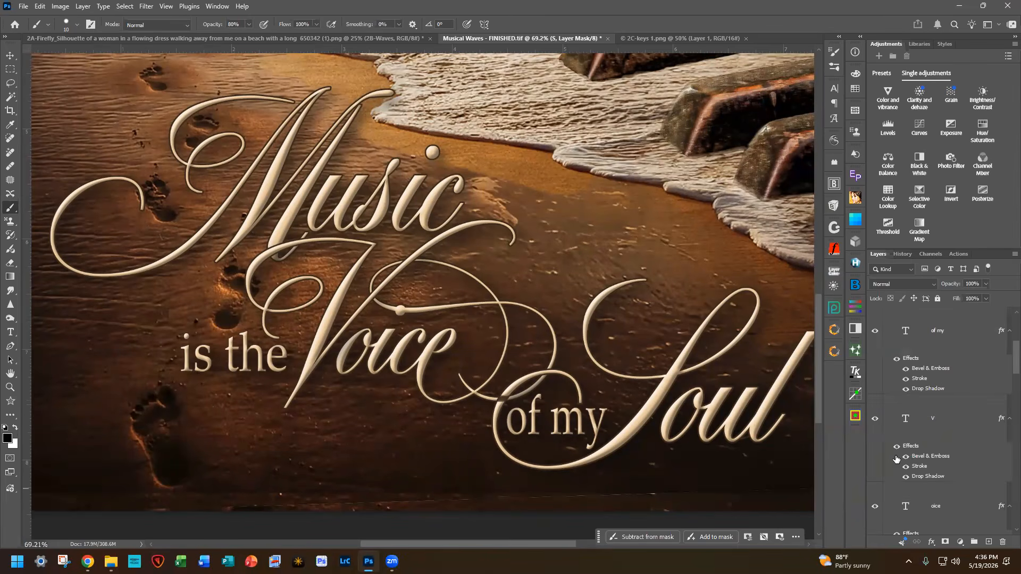
pyautogui.scroll(-2, 897, 458)
pyautogui.scroll(-2, 947, 498)
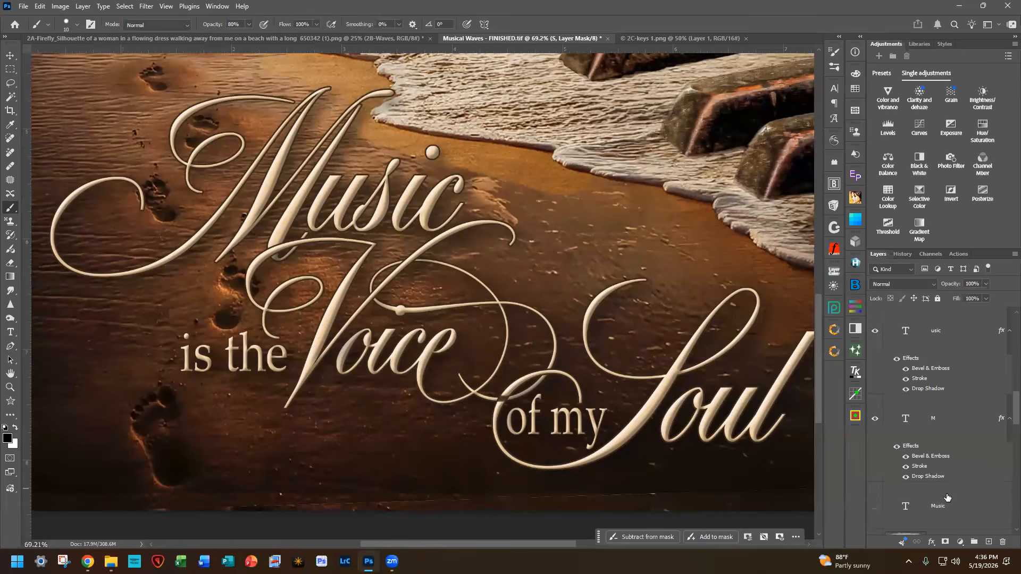
pyautogui.scroll(2, 947, 498)
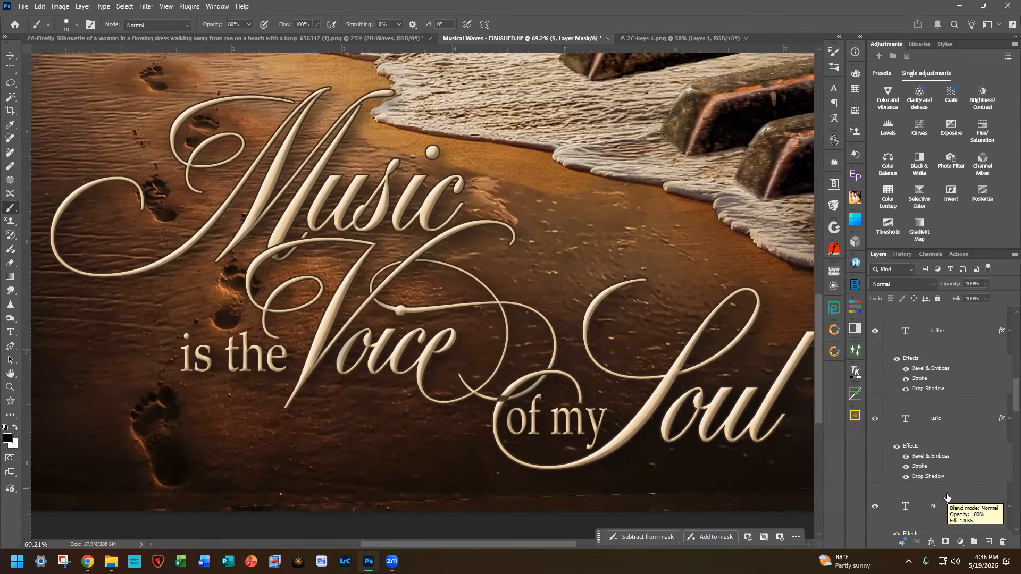
pyautogui.scroll(2, 944, 443)
pyautogui.scroll(-2, 944, 443)
pyautogui.scroll(5, 952, 442)
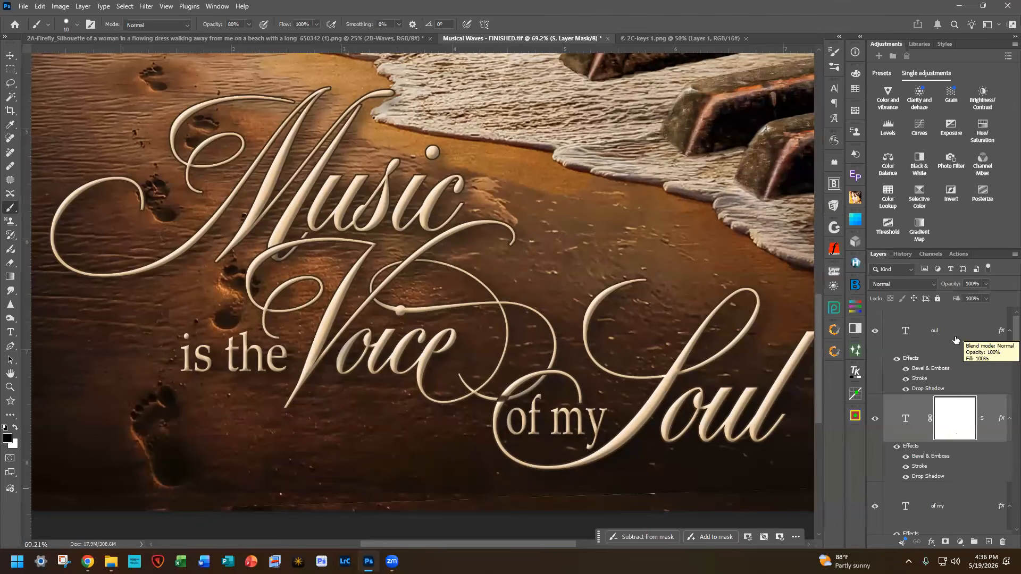
pyautogui.scroll(-2, 957, 335)
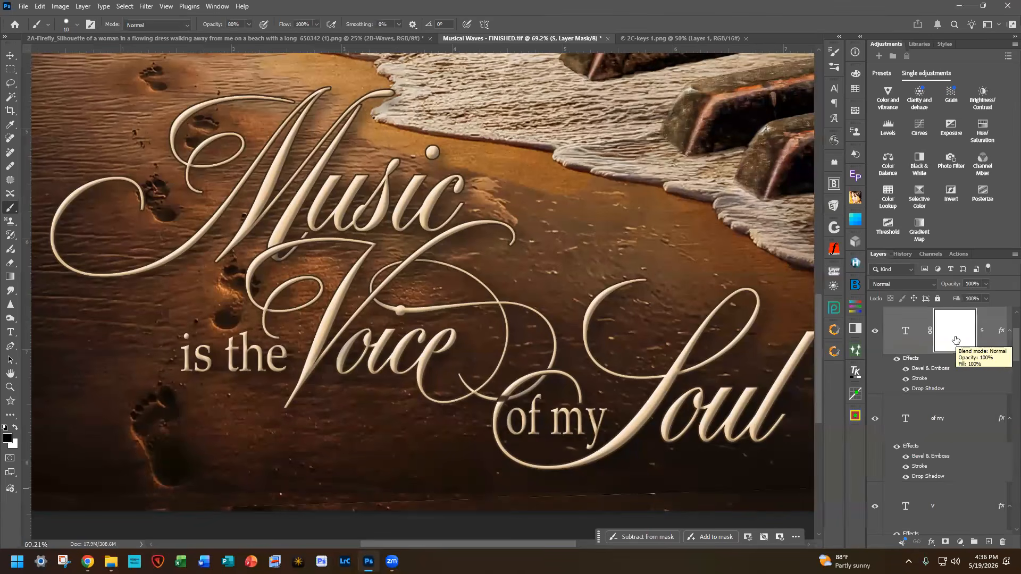
pyautogui.click(951, 506)
pyautogui.scroll(-5, 951, 505)
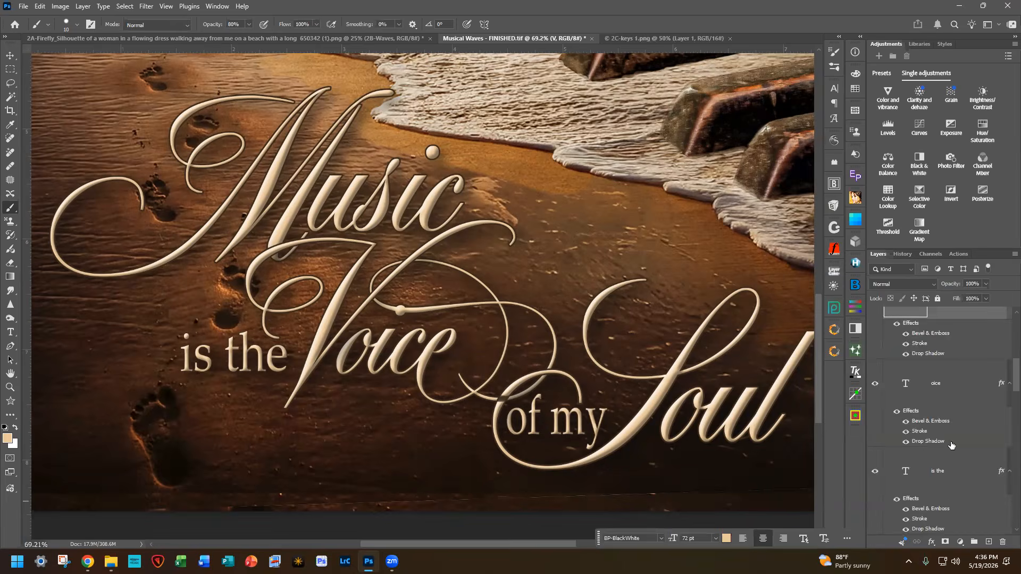
pyautogui.moveTo(960, 315); pyautogui.dragTo(969, 463)
# Step: Try the V text layer beneath the "is the" layer, and return it to just above that layer
pyautogui.scroll(-1, 968, 474)
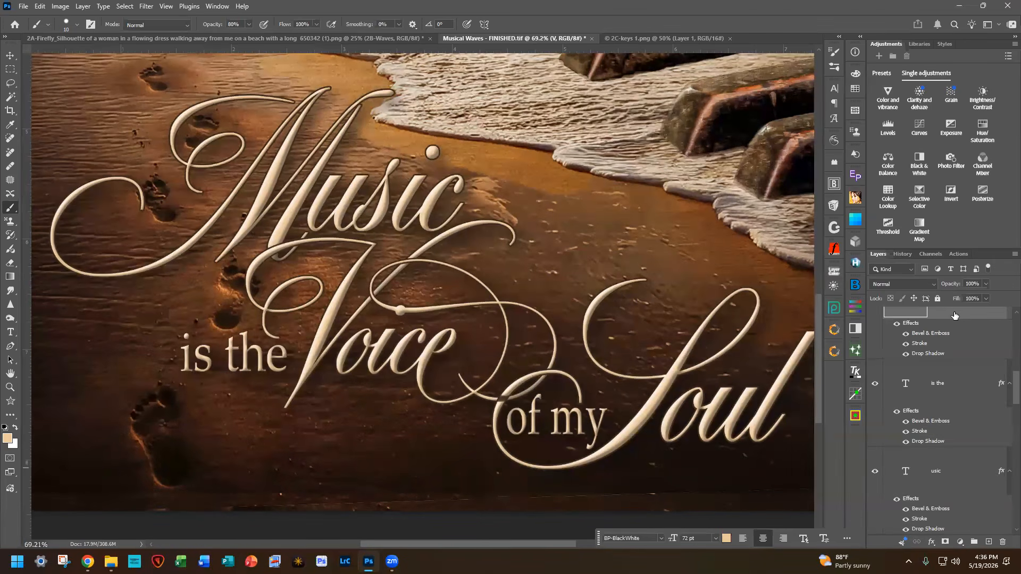
pyautogui.scroll(-2, 960, 399)
pyautogui.scroll(-1, 963, 465)
pyautogui.scroll(2, 963, 464)
pyautogui.scroll(2, 963, 464)
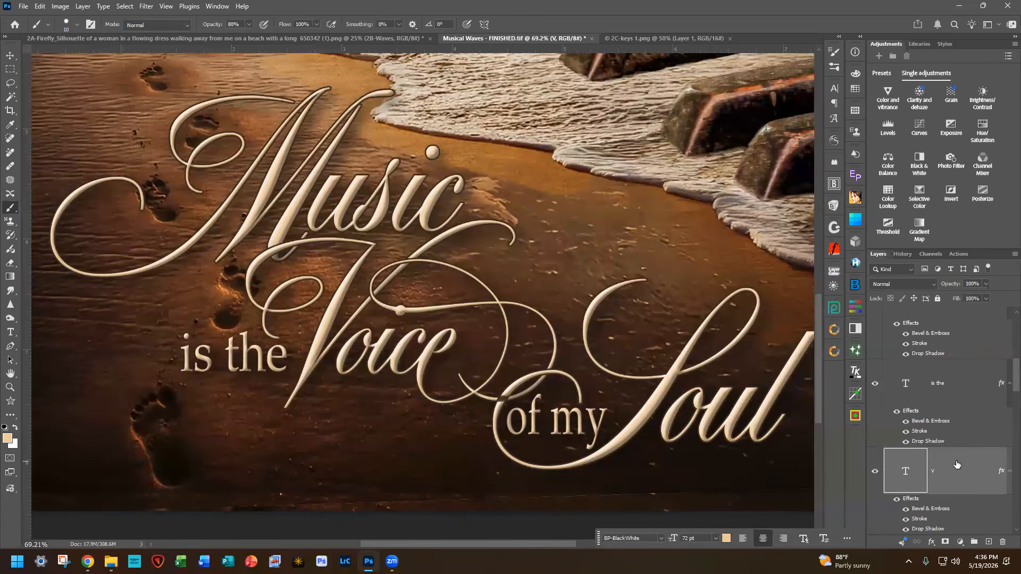
pyautogui.scroll(2, 958, 471)
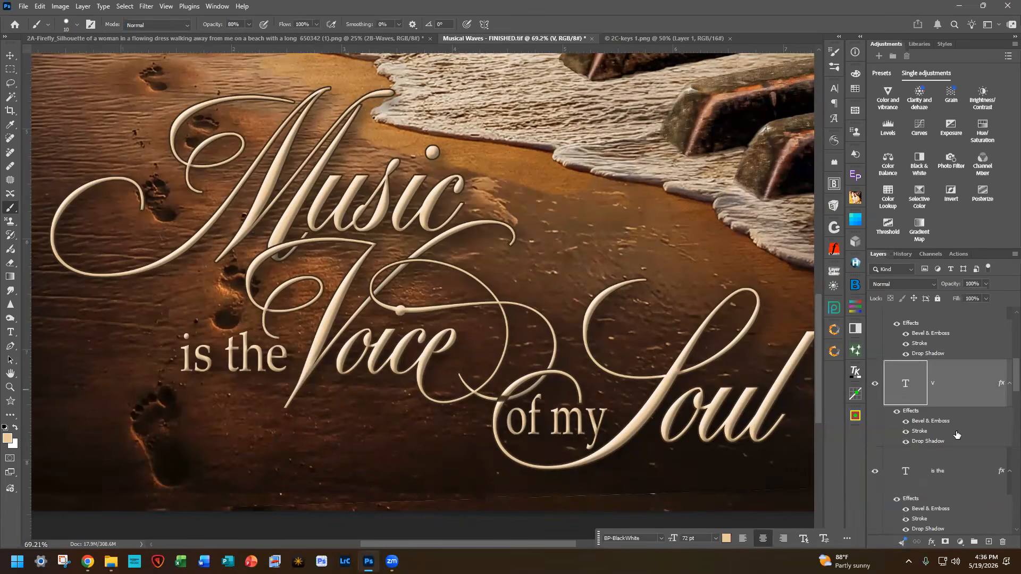
# Step: Move the V text layer up the stack to directly below the masked S layer, above "of my"
pyautogui.scroll(3, 956, 436)
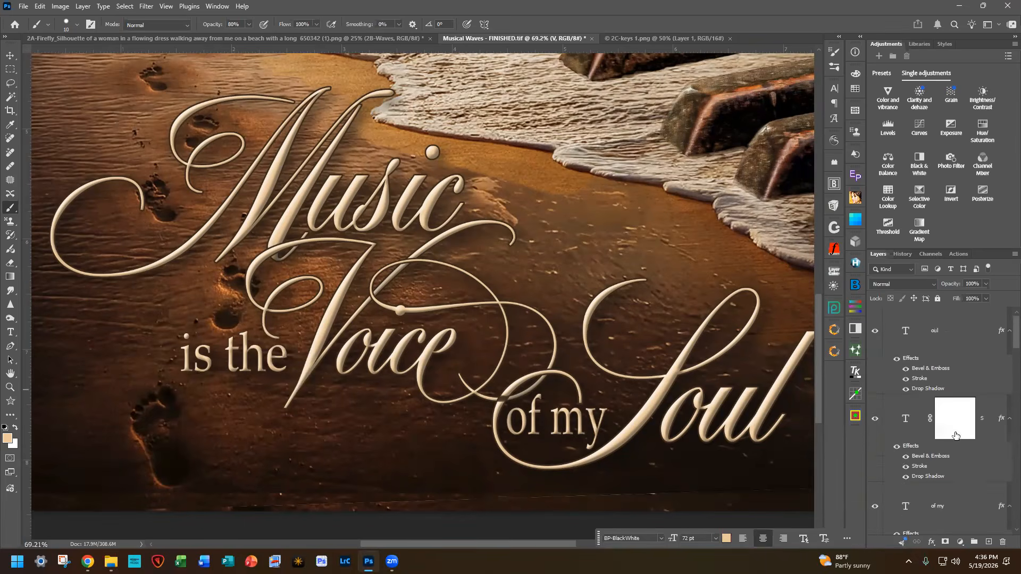
pyautogui.scroll(1, 955, 436)
pyautogui.scroll(-1, 956, 436)
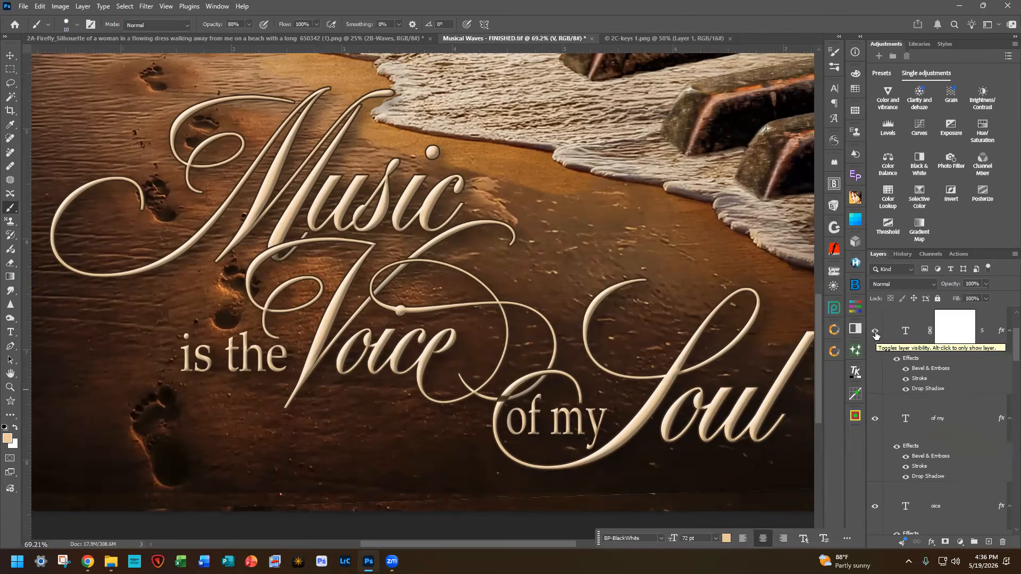
pyautogui.click(955, 331)
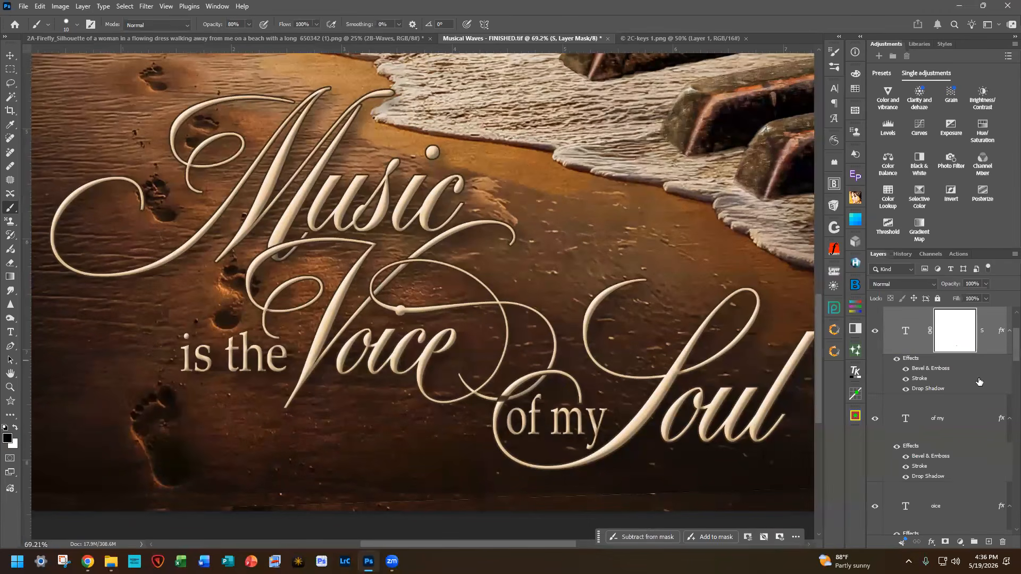
pyautogui.click(984, 341)
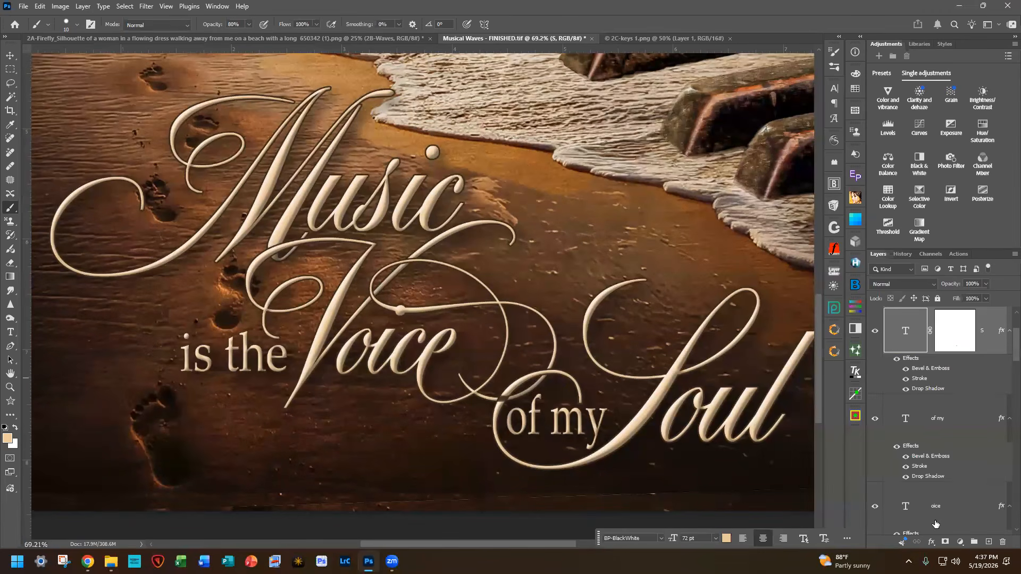
pyautogui.scroll(-1, 946, 513)
pyautogui.moveTo(952, 511); pyautogui.dragTo(950, 320)
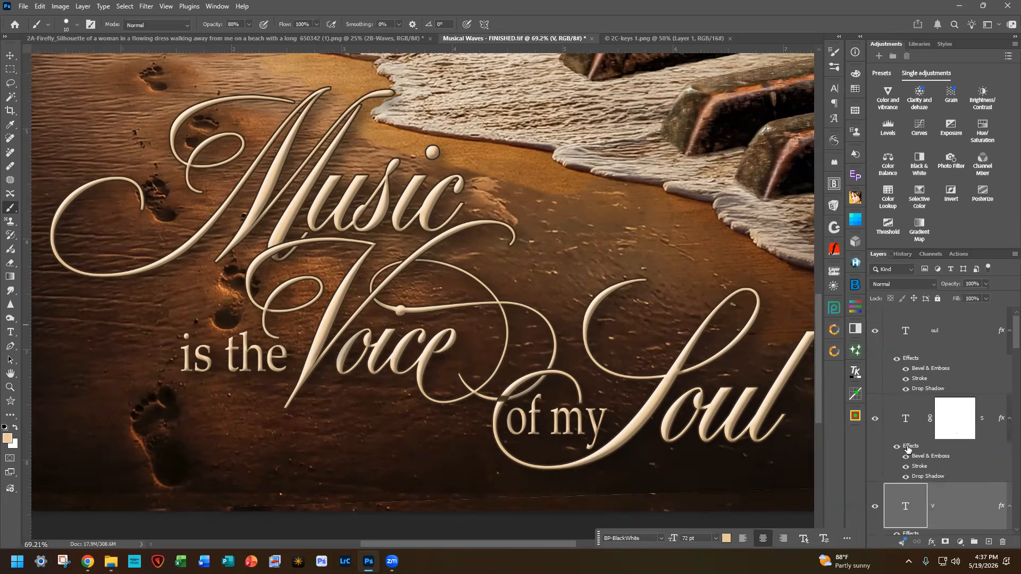
# Step: Collapse the effects lists of the S, "oul" and V text layers
pyautogui.click(1009, 420)
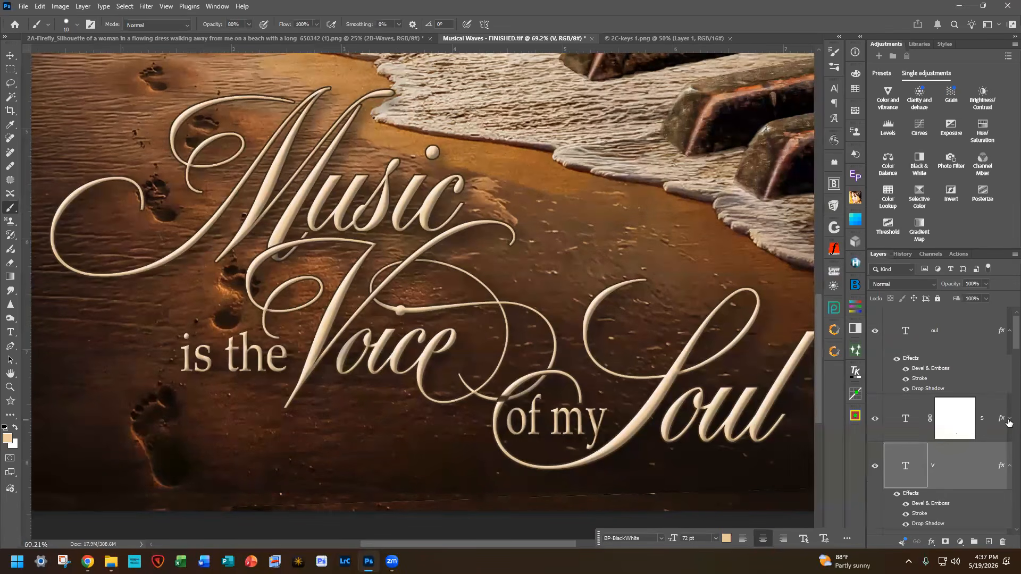
pyautogui.click(1009, 331)
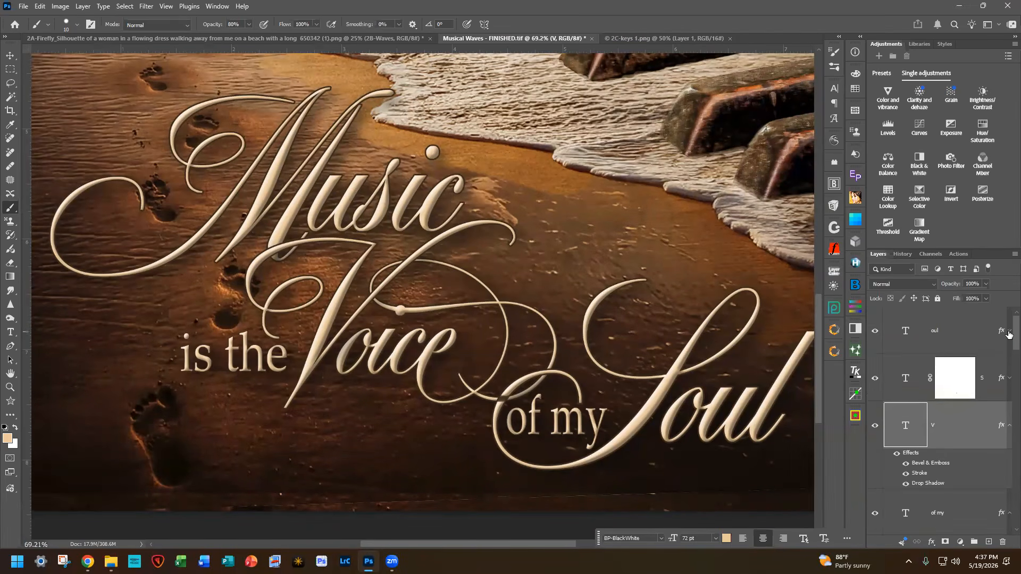
pyautogui.click(1009, 428)
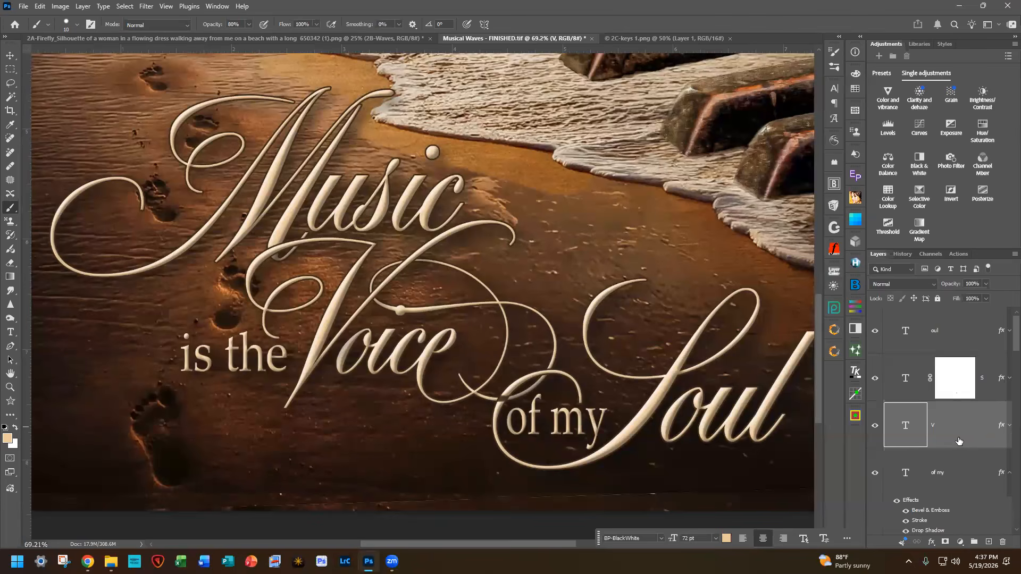
# Step: Examine the interlaced lettering, and review the Bevel & Emboss settings in the "oice" text layer's style
pyautogui.scroll(5, 504, 409)
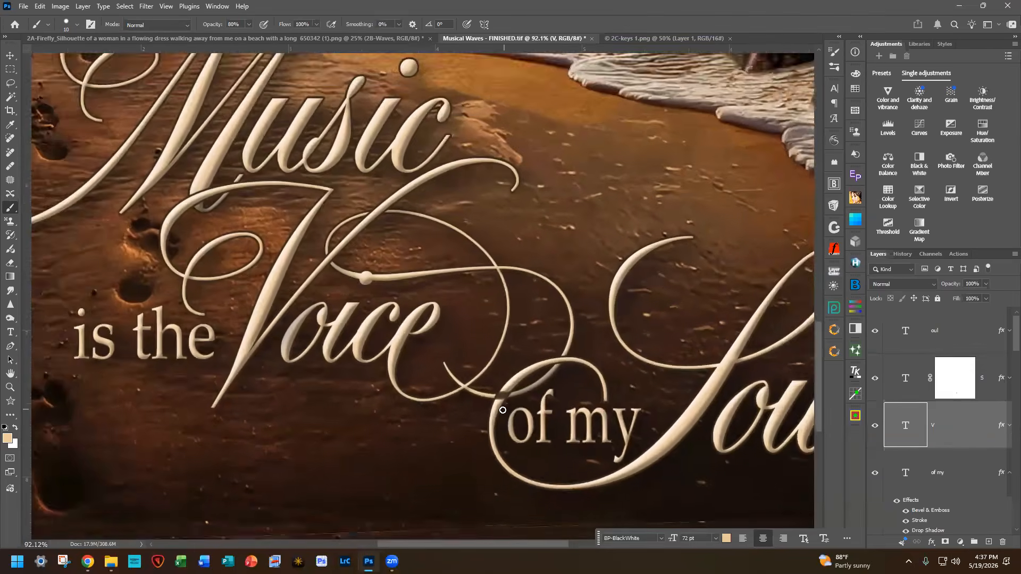
pyautogui.scroll(-6, 502, 410)
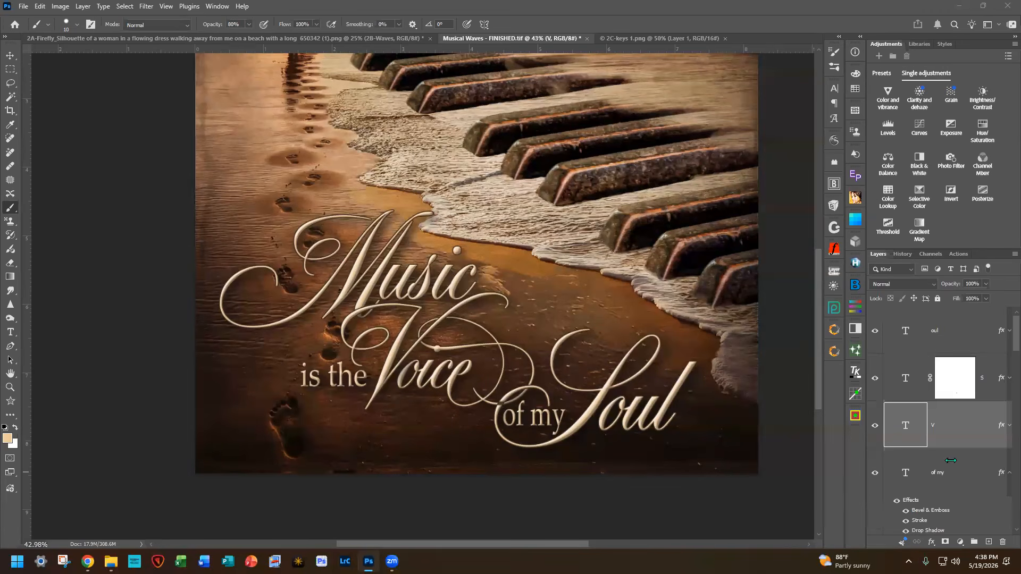
pyautogui.scroll(-2, 958, 461)
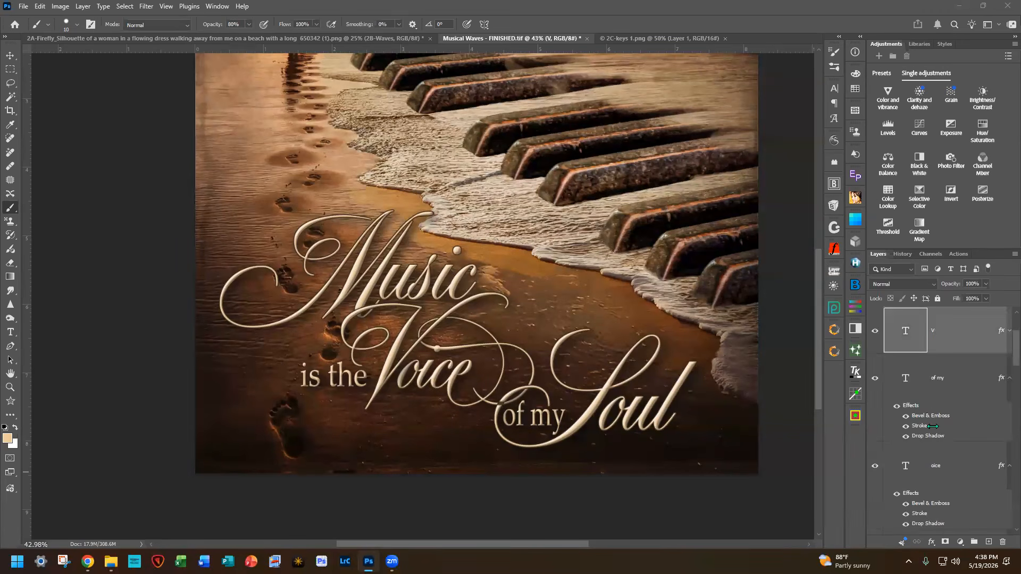
pyautogui.scroll(-2, 933, 426)
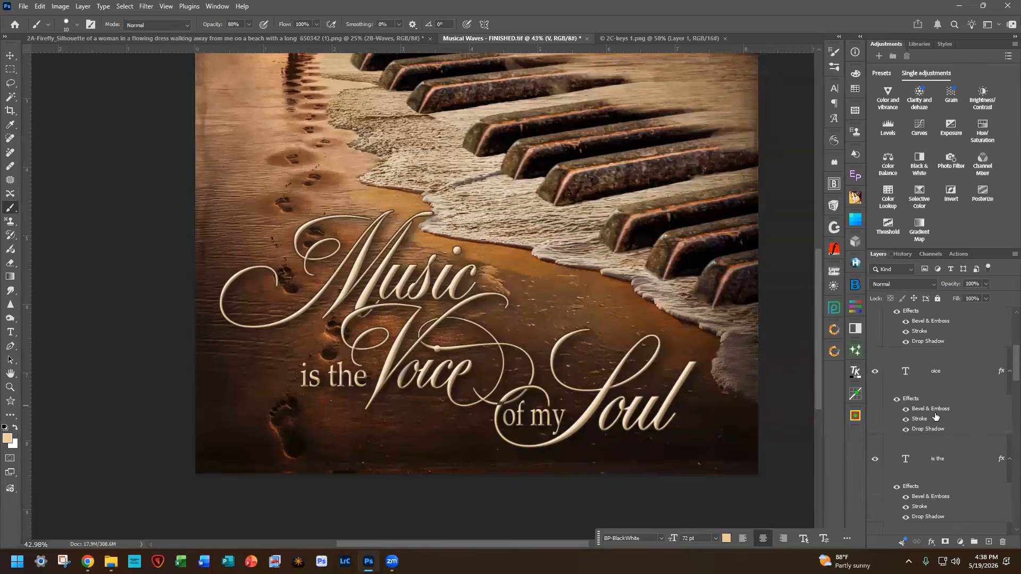
pyautogui.doubleClick(977, 371)
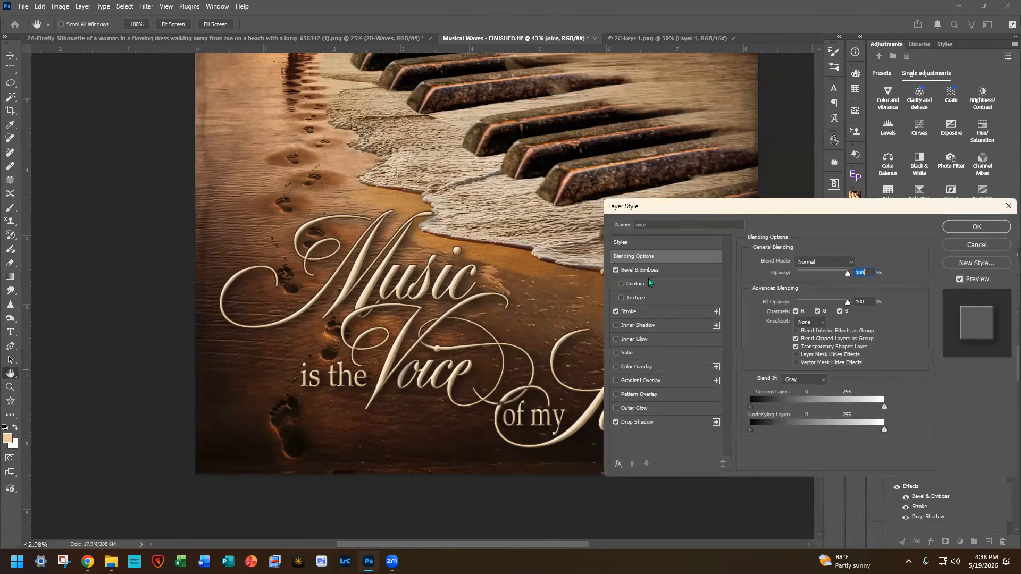
pyautogui.click(664, 272)
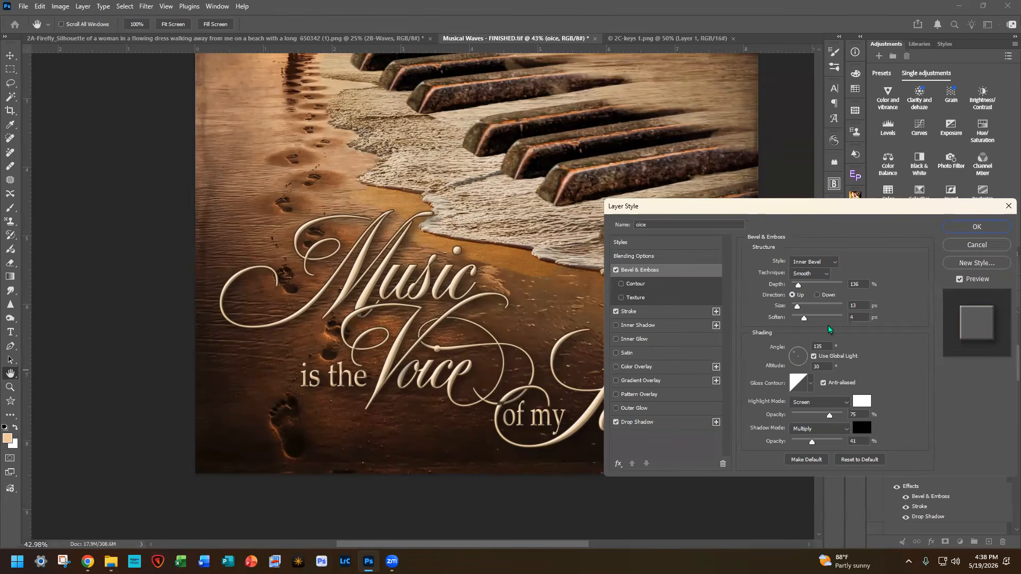
pyautogui.scroll(1, 341, 283)
pyautogui.scroll(6, 340, 283)
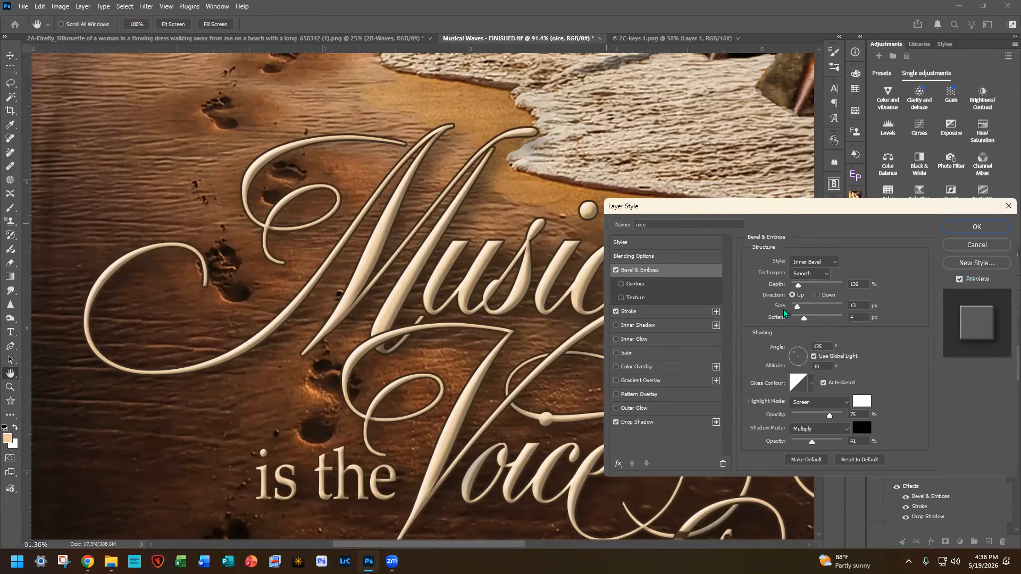
# Step: Review the Stroke and Drop Shadow settings of the "oice" layer, comparing it without and with the shadow, and accept the style
pyautogui.click(644, 311)
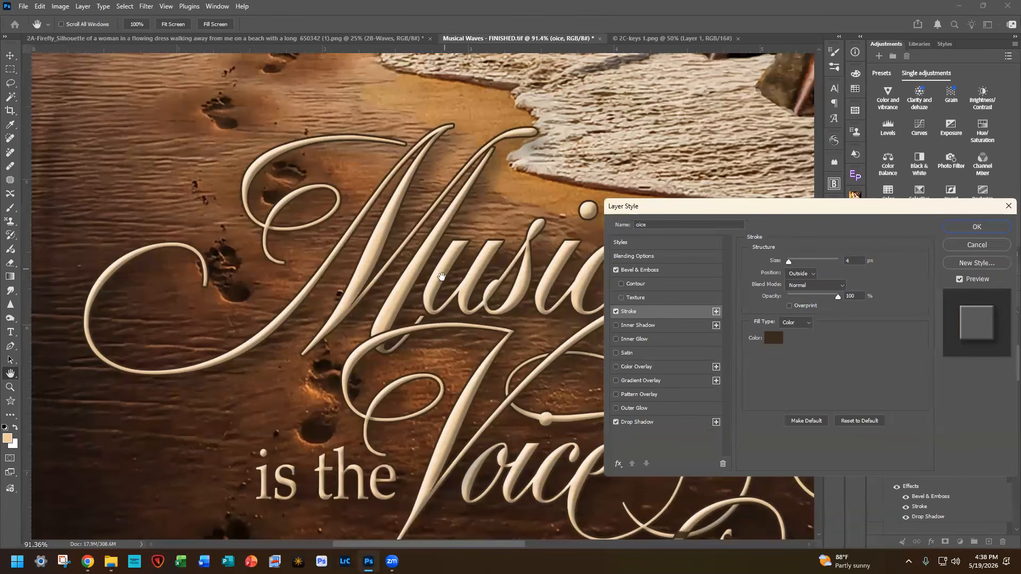
pyautogui.click(659, 419)
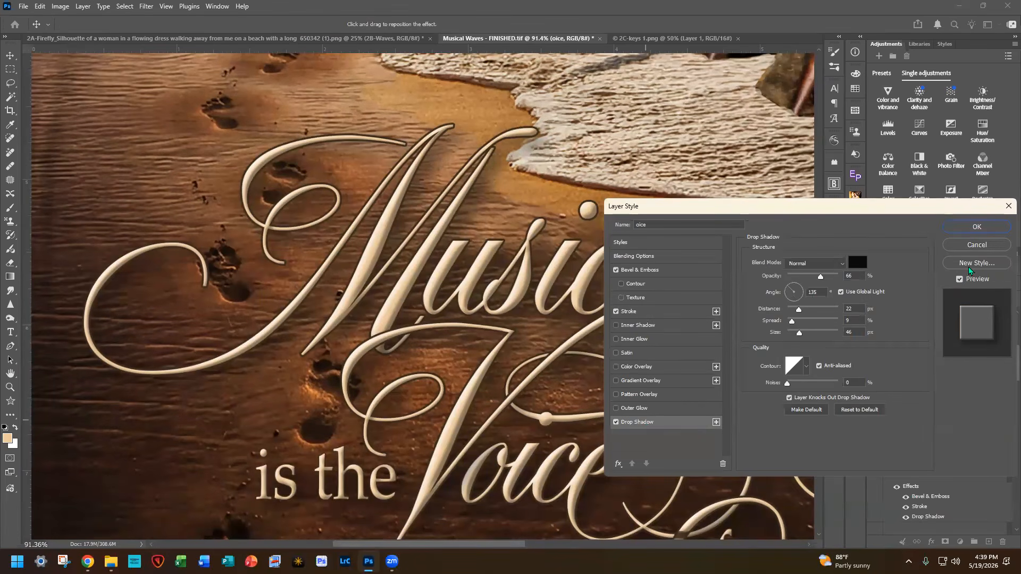
pyautogui.click(615, 422)
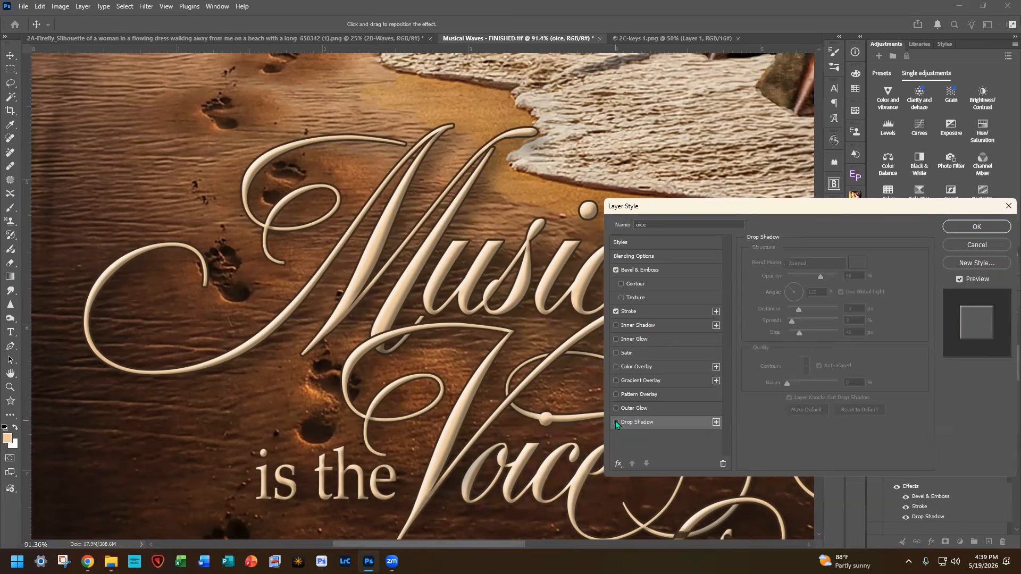
pyautogui.click(616, 422)
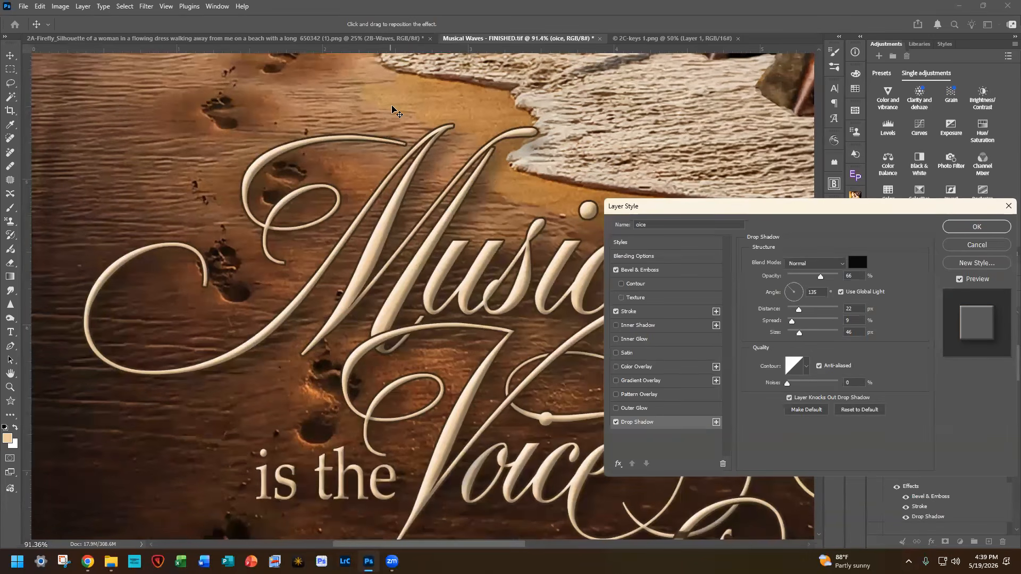
pyautogui.click(960, 228)
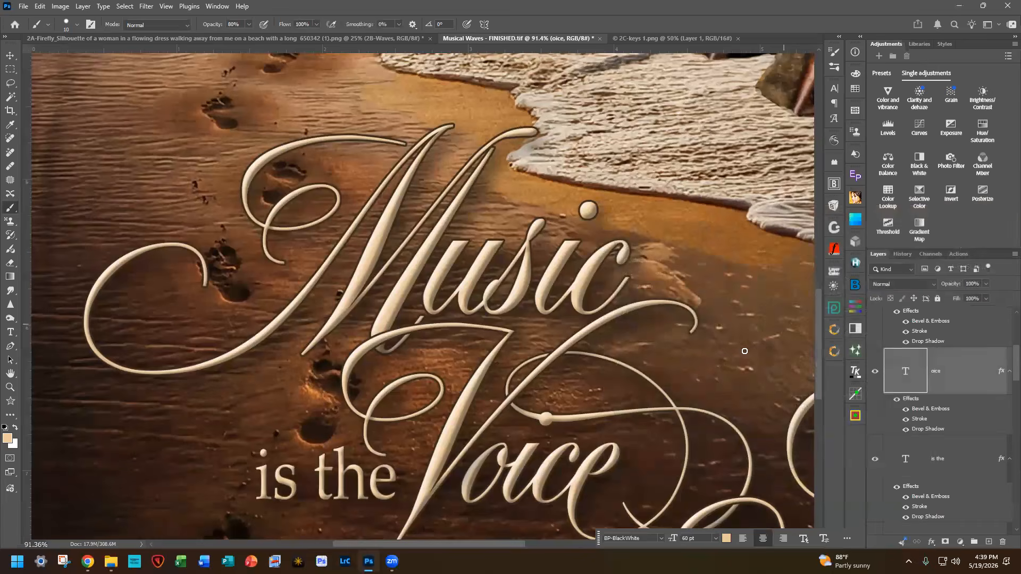
# Step: Compare the "oice" text layer without and with its effects, examining the swashes down to "of my"
pyautogui.click(897, 400)
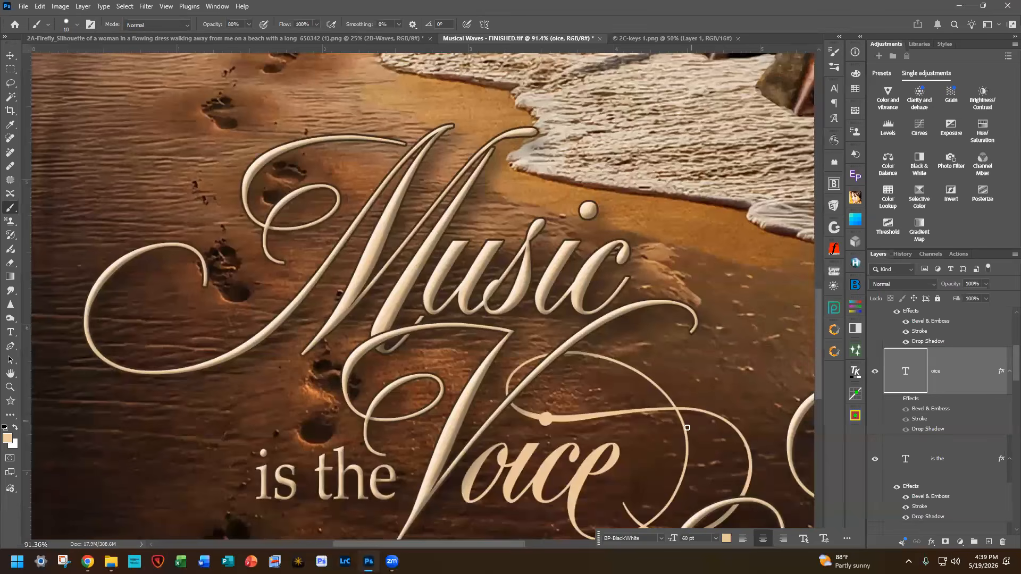
pyautogui.moveTo(712, 475); pyautogui.dragTo(692, 359)
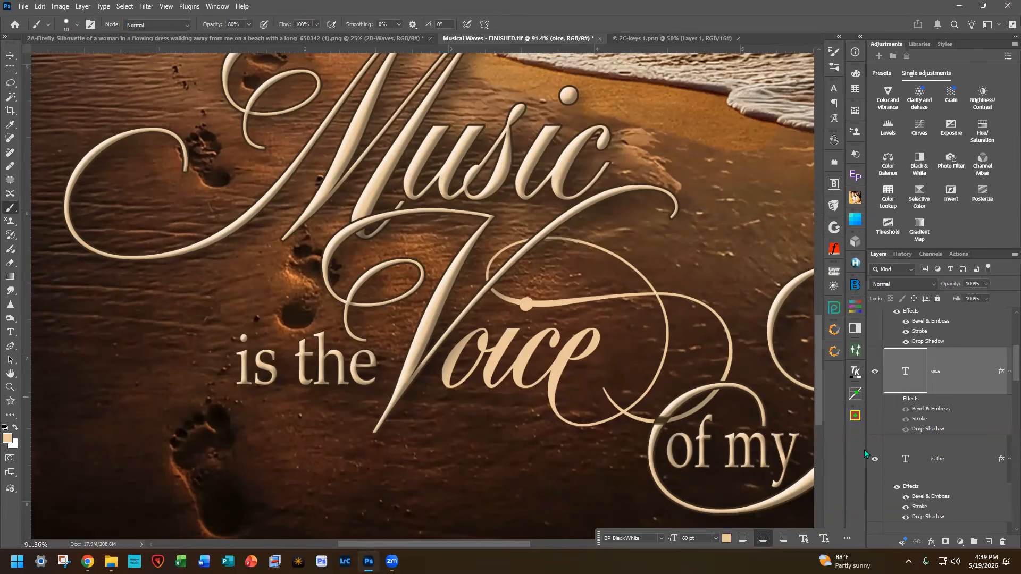
pyautogui.click(896, 399)
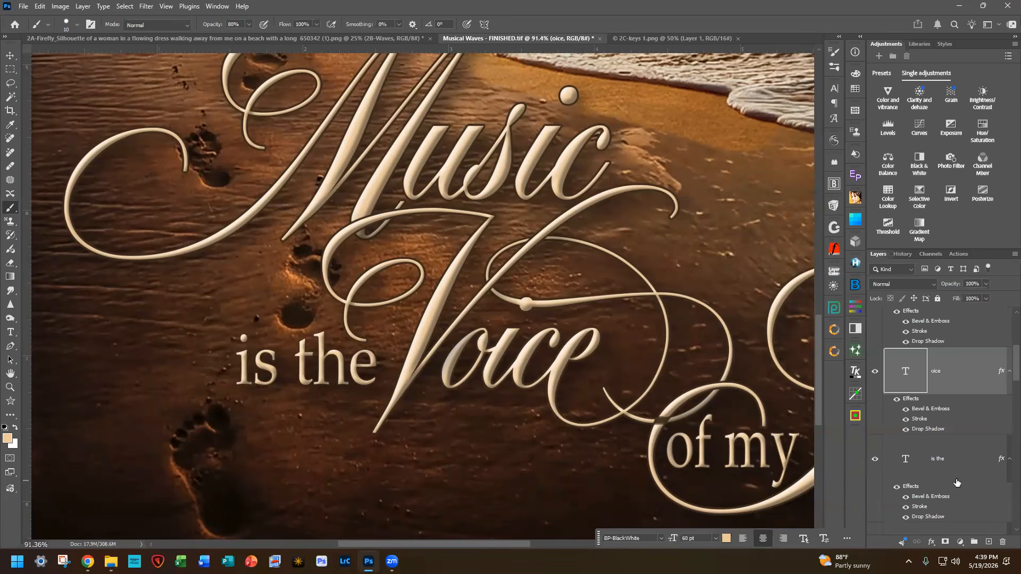
# Step: Delete the layer mask from the S text layer
pyautogui.scroll(3, 957, 481)
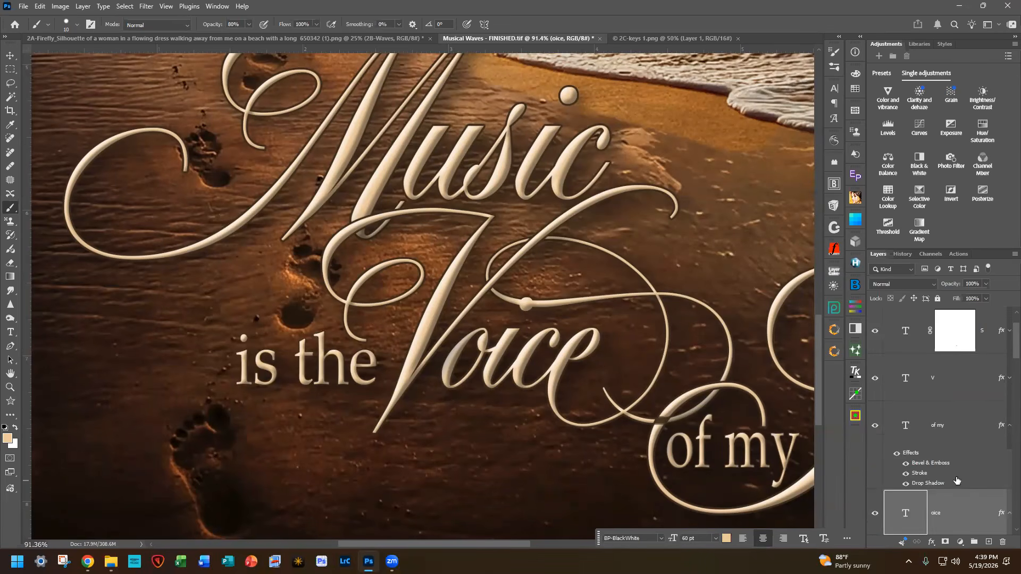
pyautogui.click(953, 334)
pyautogui.rightClick(952, 335)
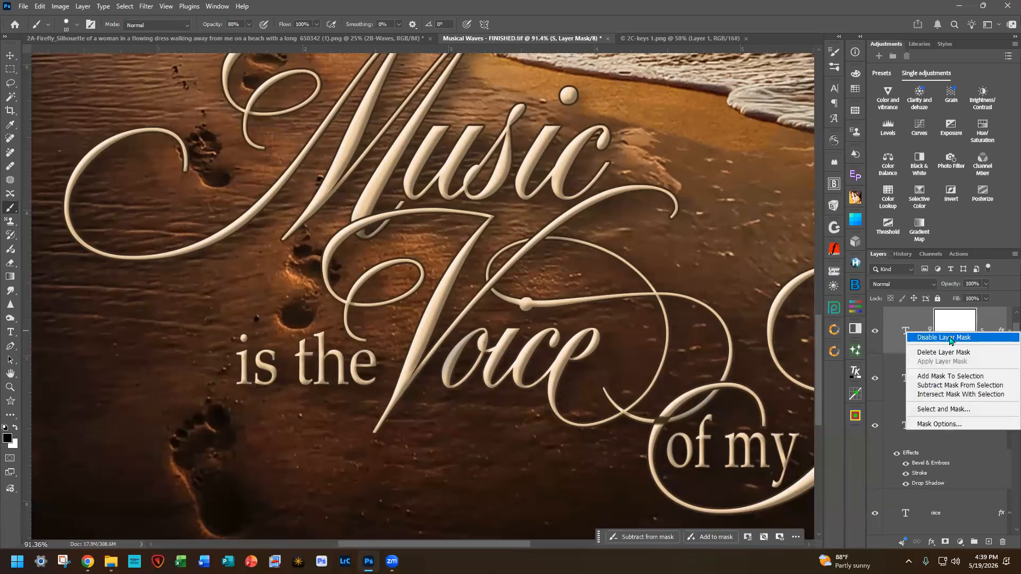
pyautogui.click(944, 352)
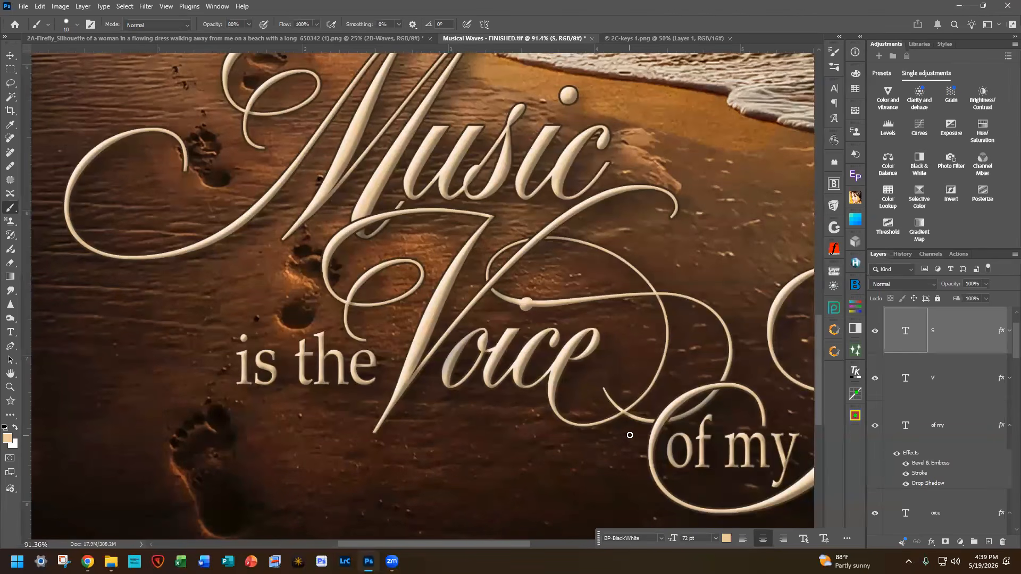
# Step: Close all open documents, discarding the unsaved changes in every one of them
pyautogui.click(23, 6)
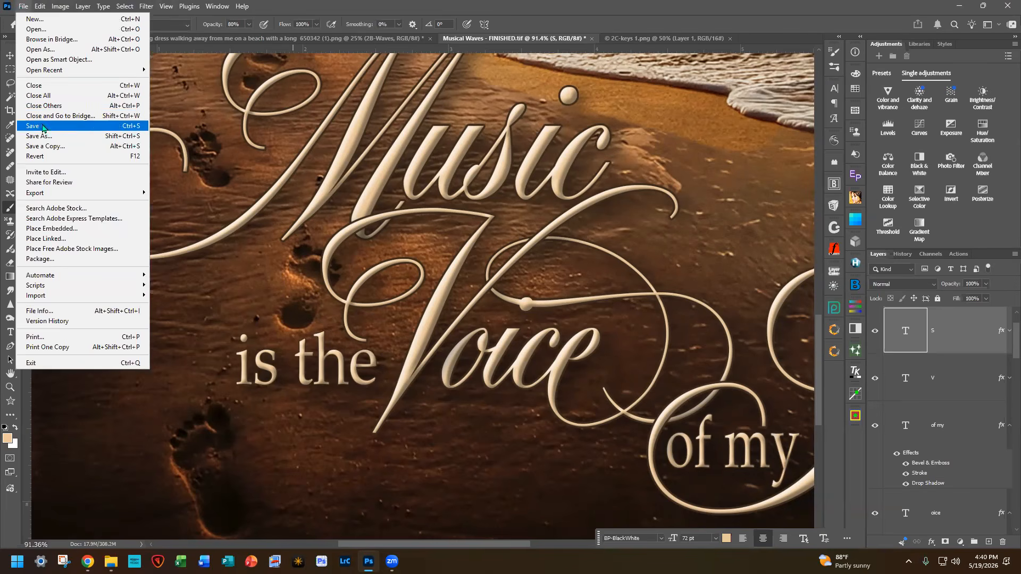
pyautogui.click(53, 95)
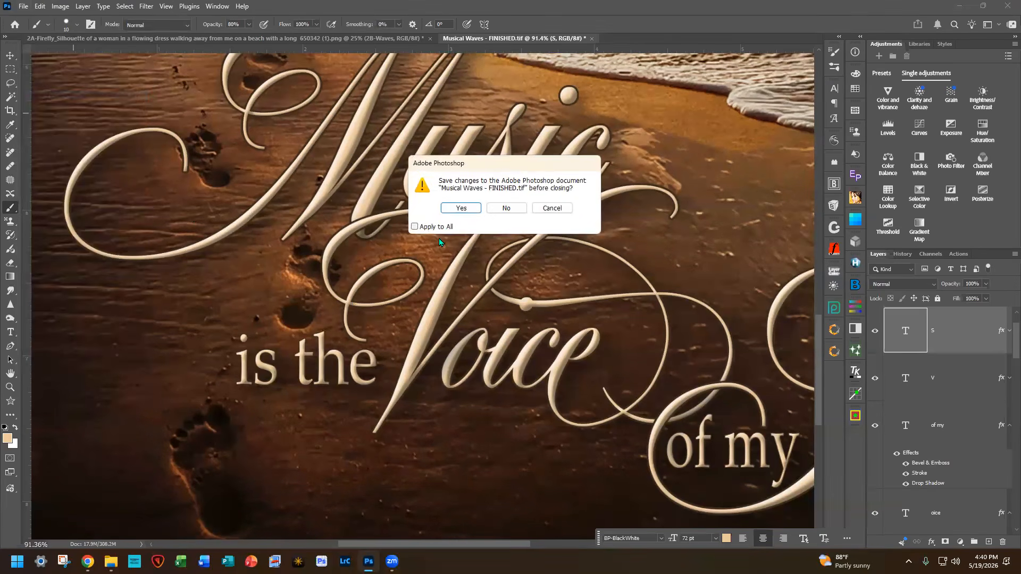
pyautogui.click(415, 227)
pyautogui.click(506, 208)
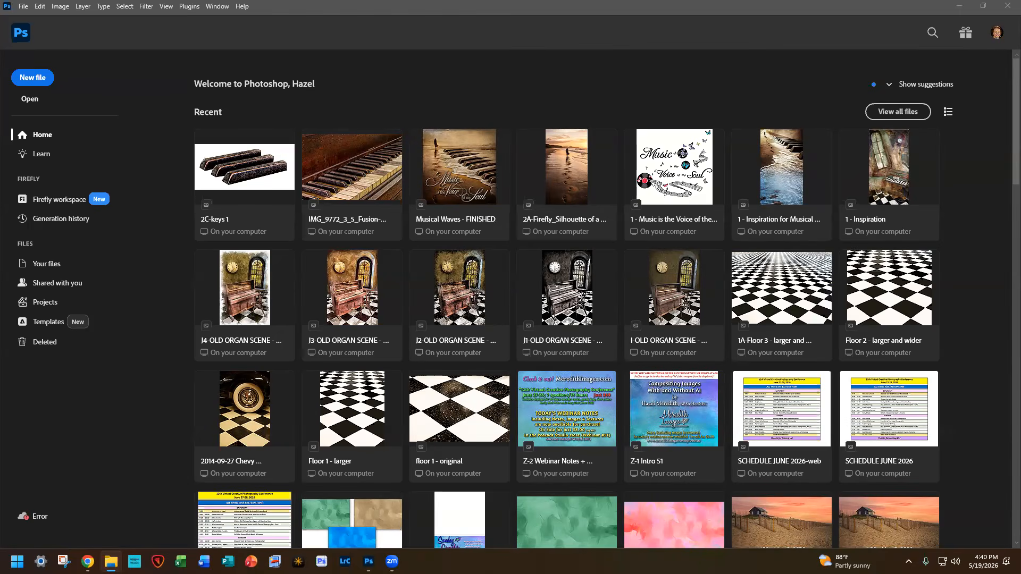
# Step: Create a new 16 x 20 inch portrait document at 300 ppi in RGB with a white background
pyautogui.click(24, 6)
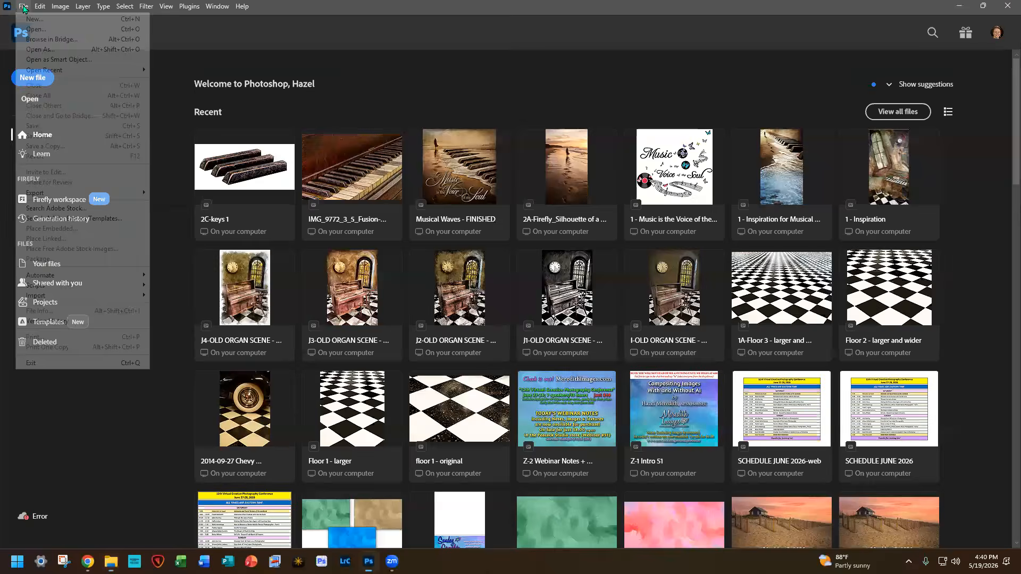
pyautogui.click(32, 20)
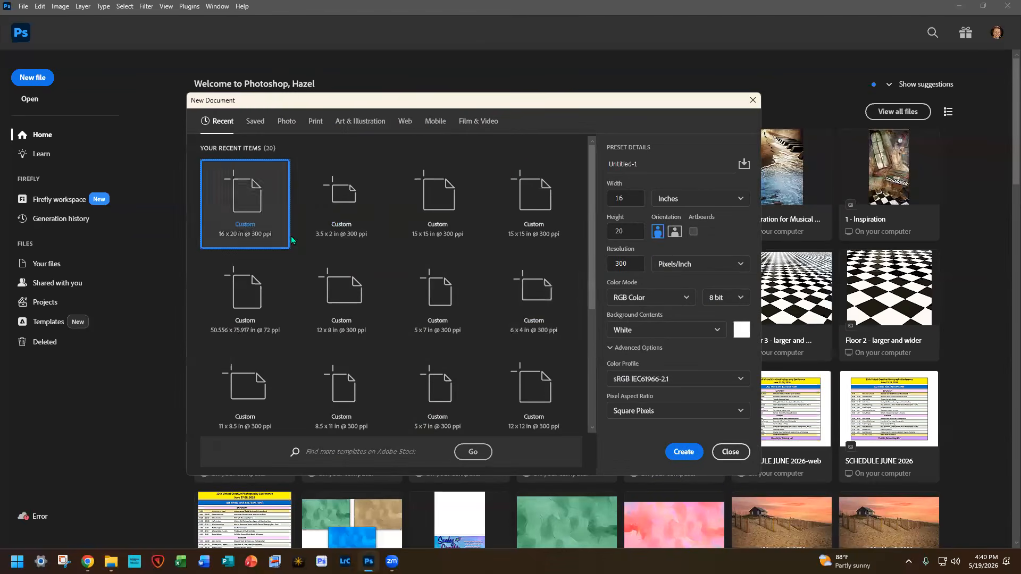
pyautogui.click(682, 454)
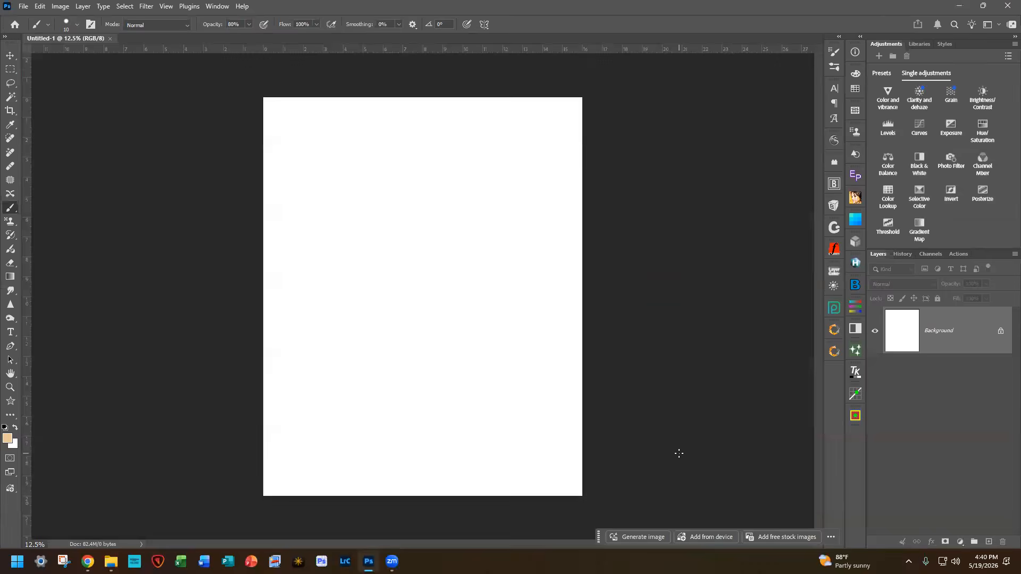
pyautogui.scroll(2, 673, 432)
pyautogui.scroll(-1, 674, 433)
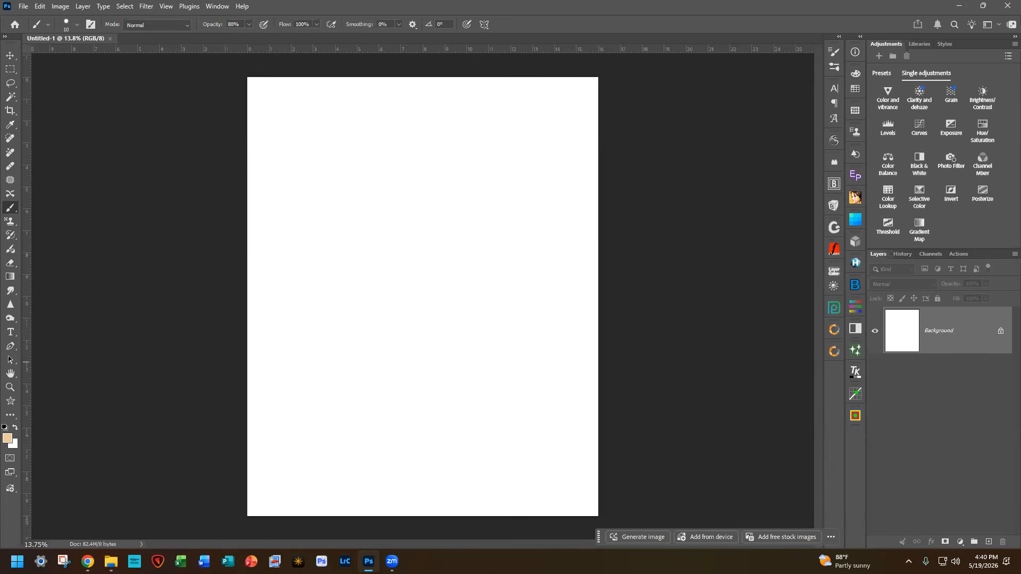
# Step: Place 3A-Field of Yellow across the bottom of the canvas, and place 3B-Roaring Fork at the canvas center above it
pyautogui.moveTo(504, 301); pyautogui.dragTo(453, 337)
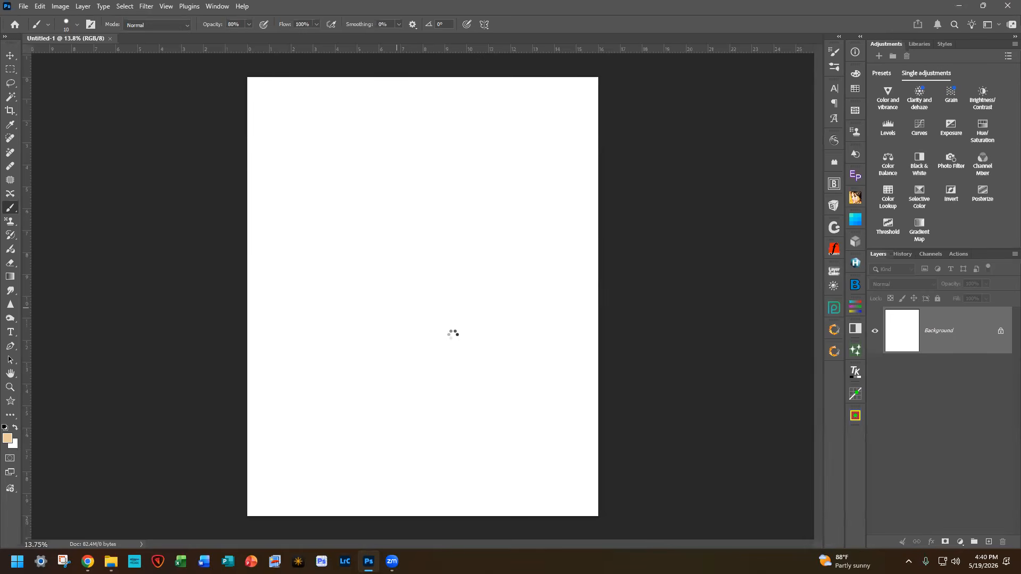
pyautogui.moveTo(519, 285); pyautogui.dragTo(520, 371)
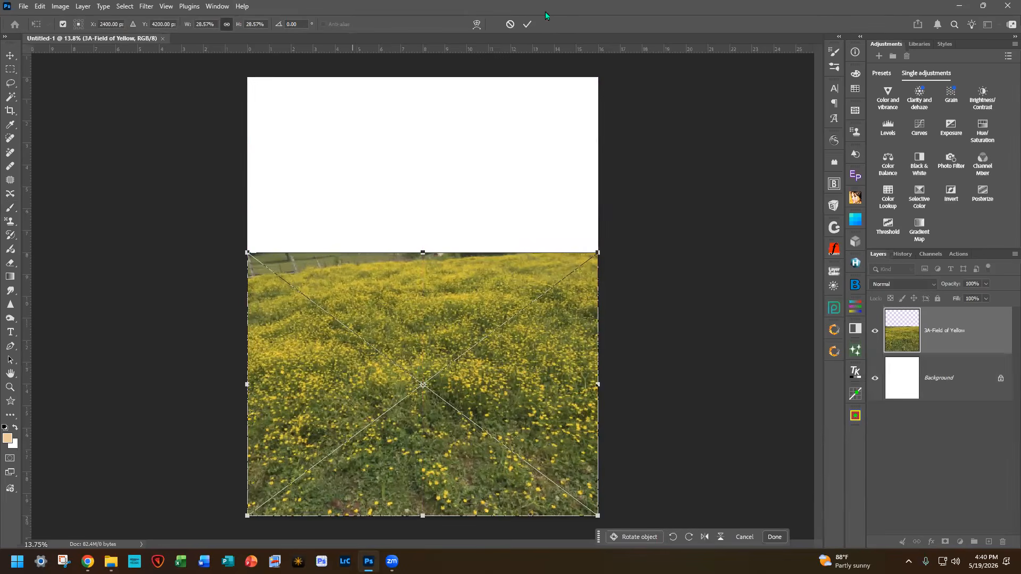
pyautogui.click(529, 25)
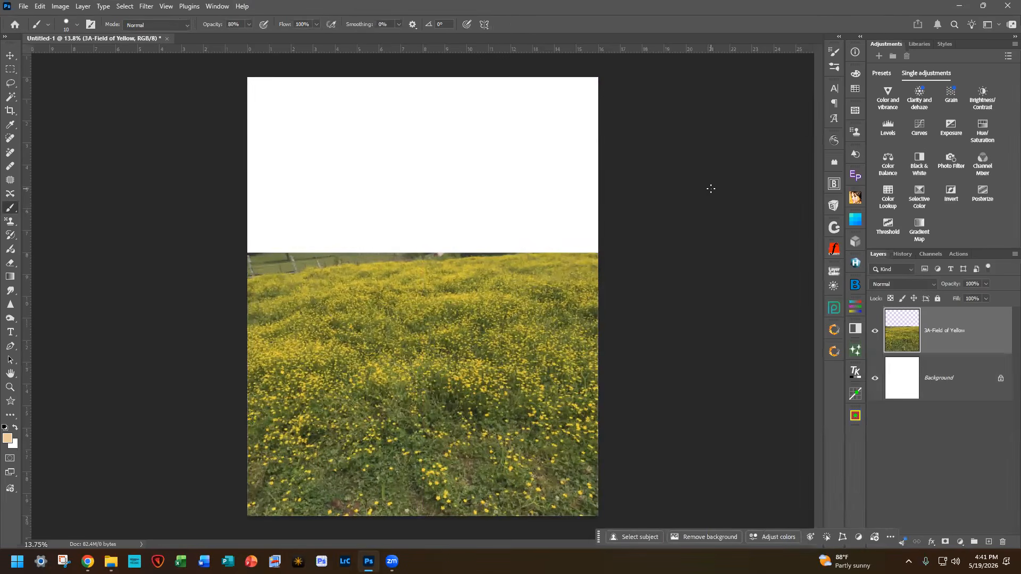
pyautogui.moveTo(1020, 213); pyautogui.dragTo(435, 233)
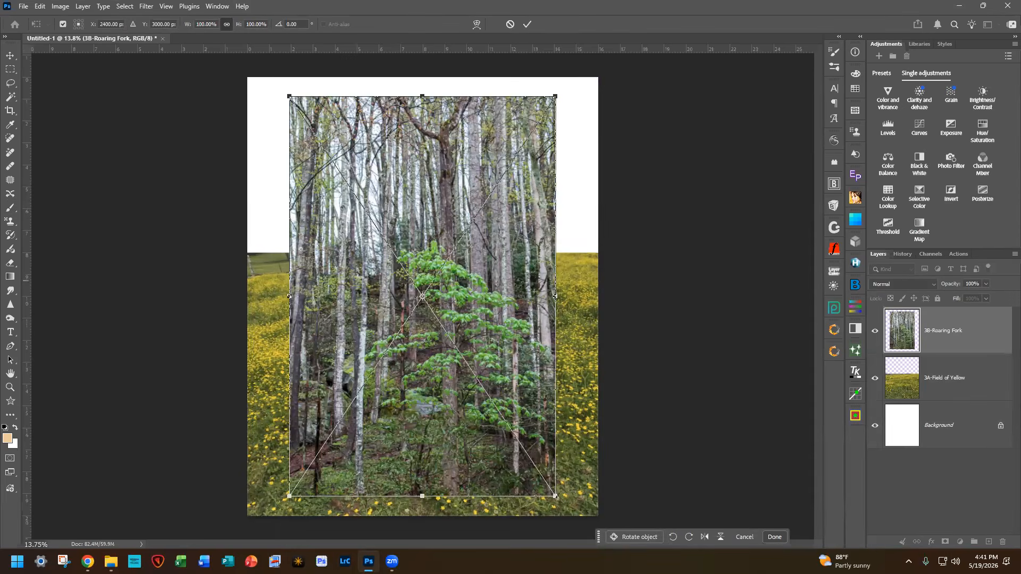
# Step: Open 3C-Stone Path.jpg and 3D-Door - edited.tif as separate documents
pyautogui.hotkey('alt', 'Tab')
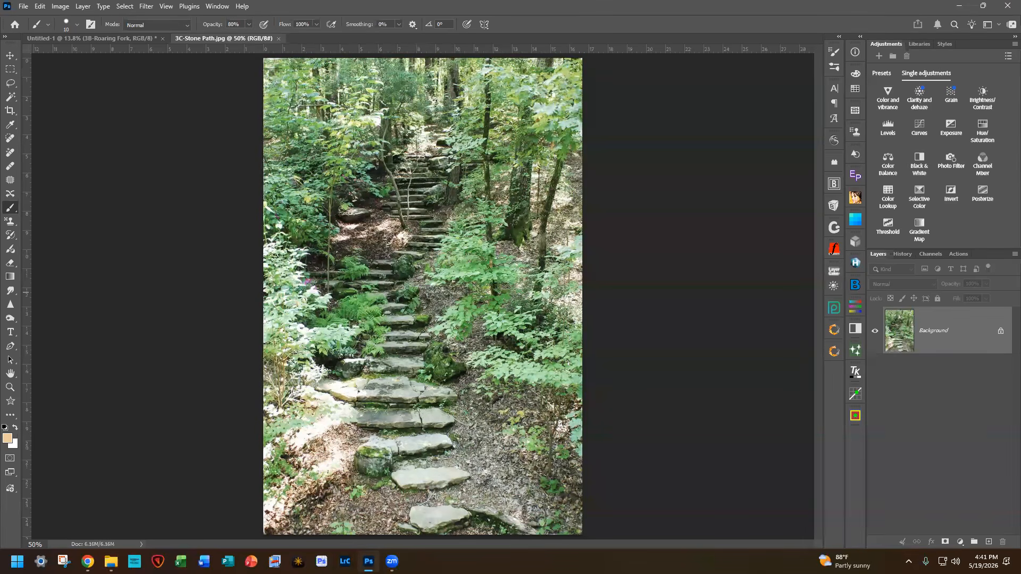
pyautogui.hotkey('alt', 'Tab')
pyautogui.hotkey('alt', 'Tab')
# Step: Show only the door document's Background layer, and reveal the Generative Fill 2 and Remove tool edits 1 layers in turn
pyautogui.scroll(-1, 692, 312)
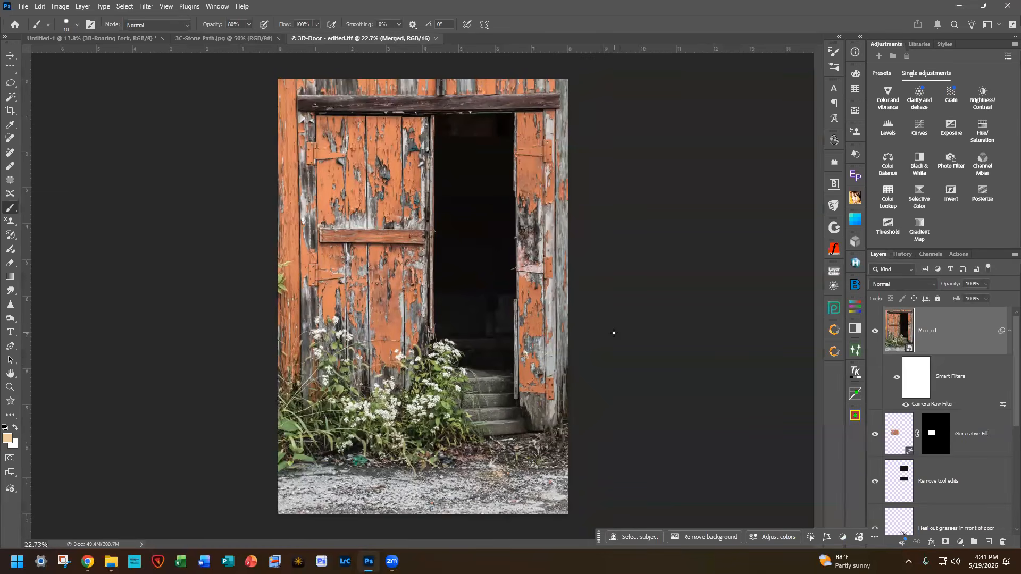
pyautogui.scroll(-4, 904, 454)
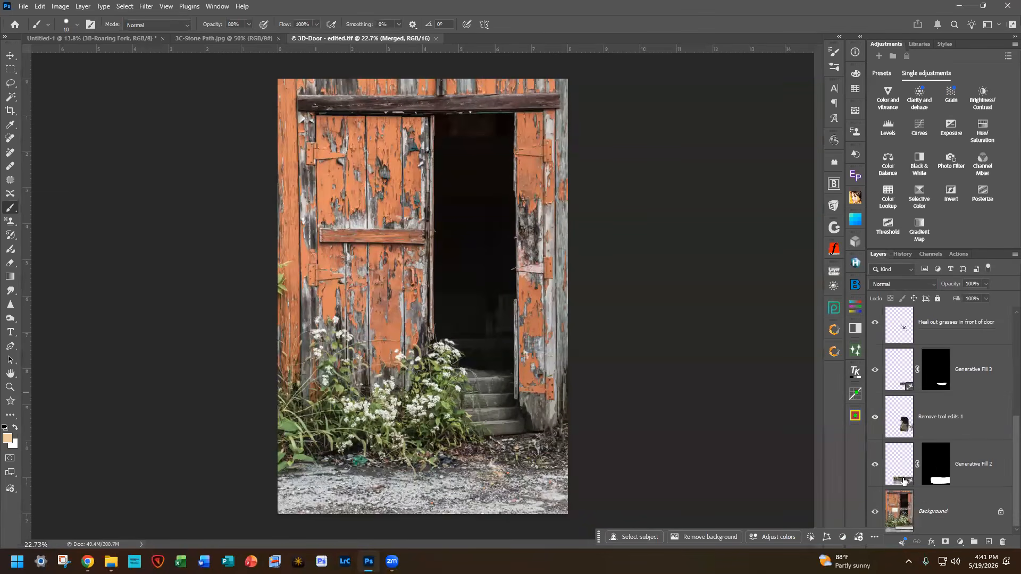
pyautogui.keyDown('alt'); pyautogui.click(875, 514); pyautogui.keyUp('alt')
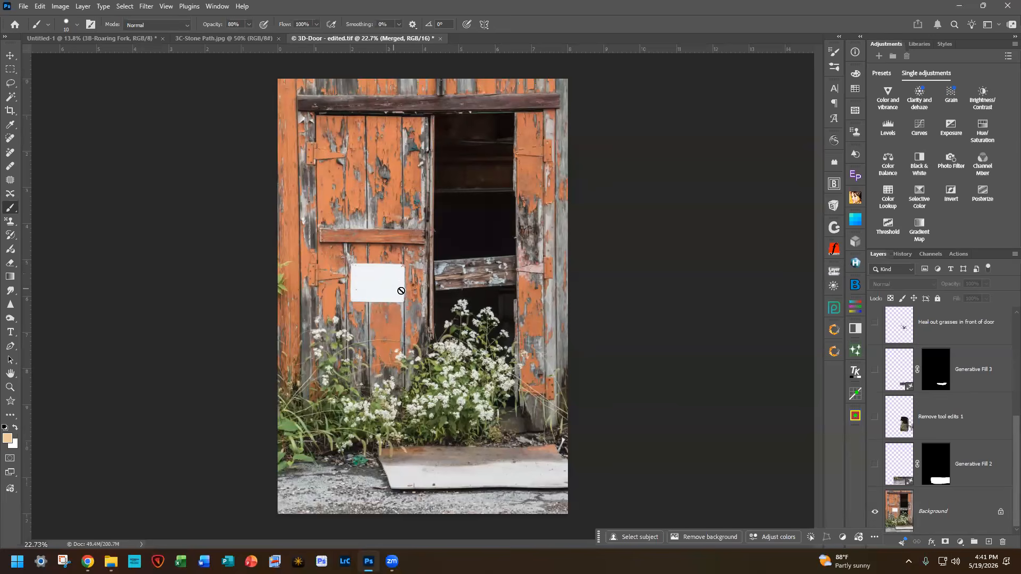
pyautogui.click(875, 464)
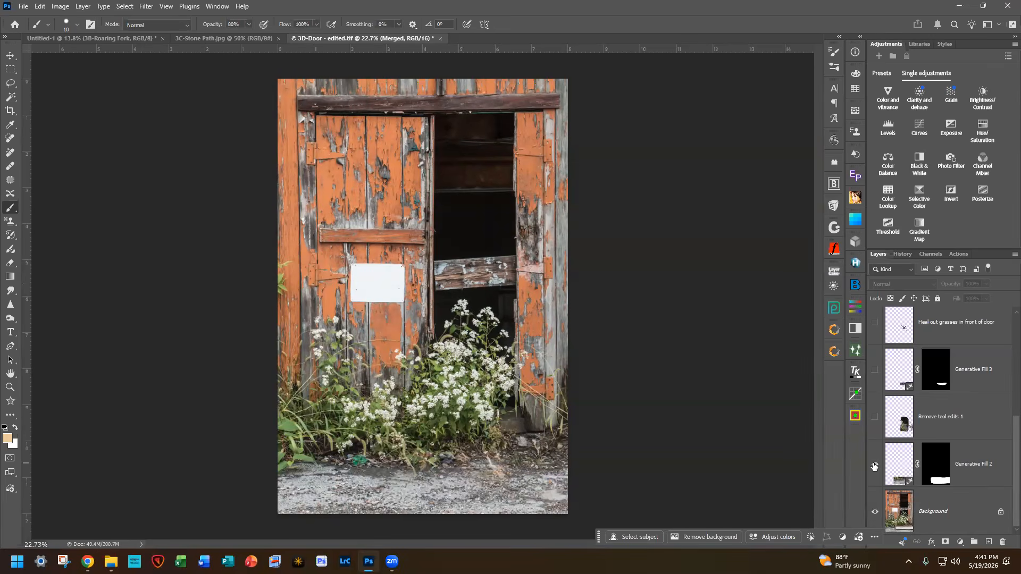
pyautogui.click(875, 418)
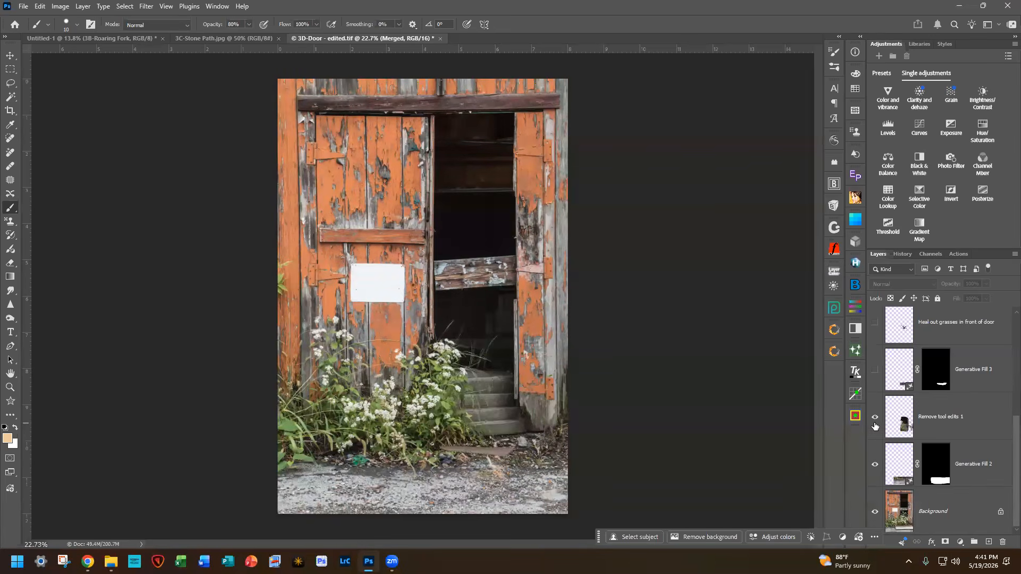
# Step: Compare the door without and with Generative Fill 3, and reveal the "Heal out grasses in front of door" and Merged layers
pyautogui.click(875, 370)
pyautogui.click(875, 371)
pyautogui.click(875, 370)
pyautogui.click(875, 322)
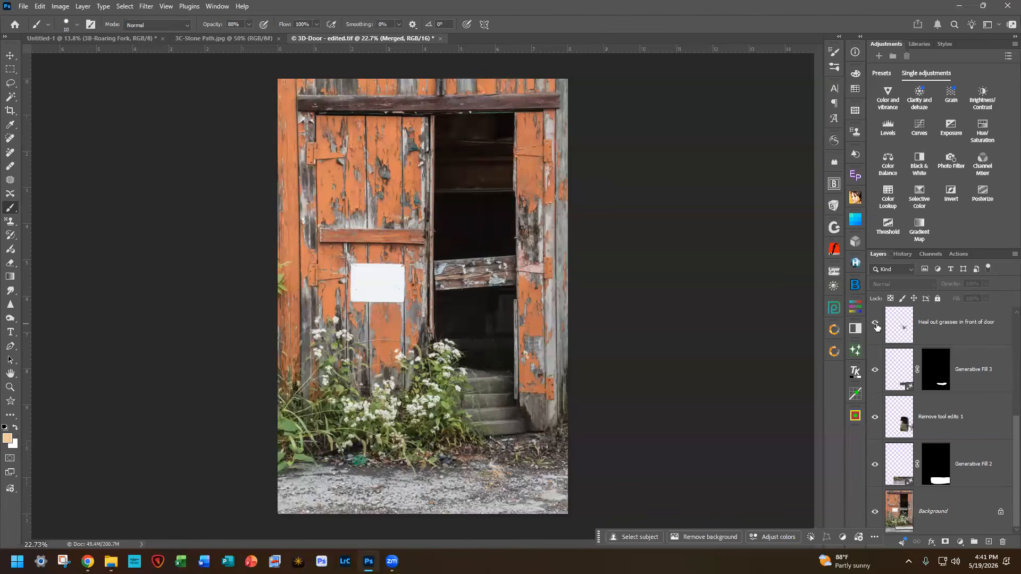
pyautogui.scroll(5, 898, 427)
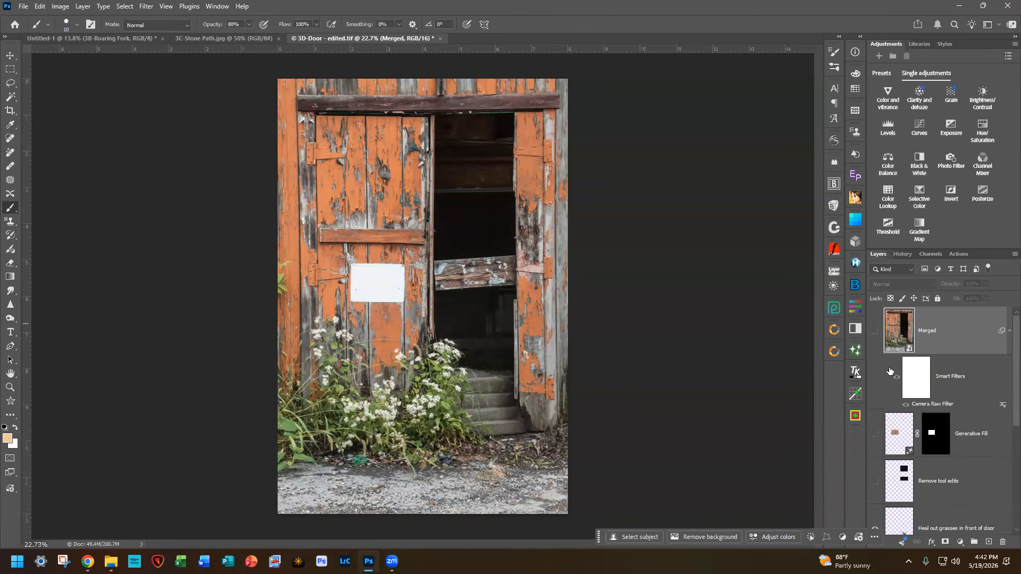
pyautogui.click(874, 333)
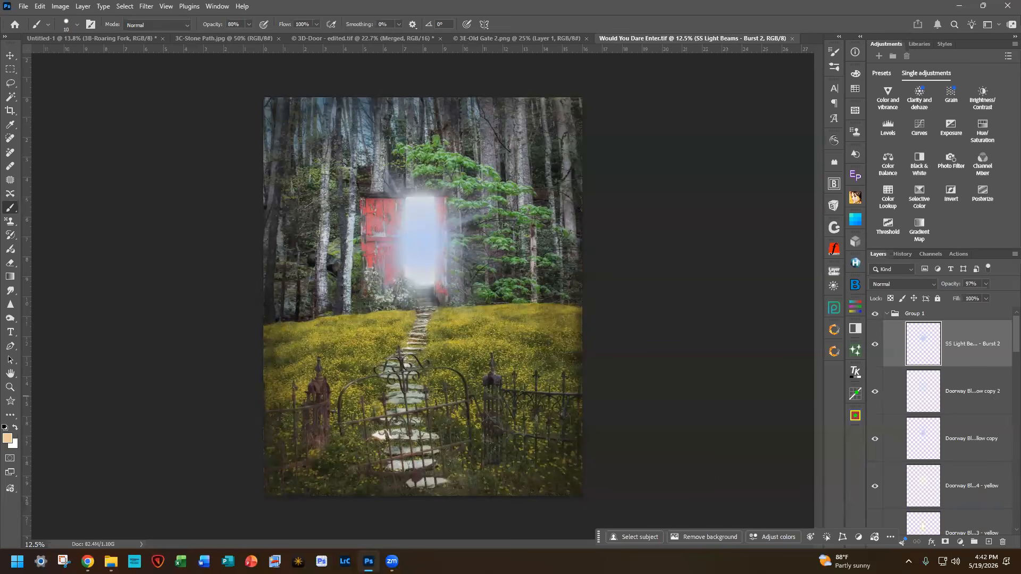
# Step: Show only the Background layer of Would You Dare Enter.tif and reveal the forest photo layer directly above it
pyautogui.scroll(-10, 949, 483)
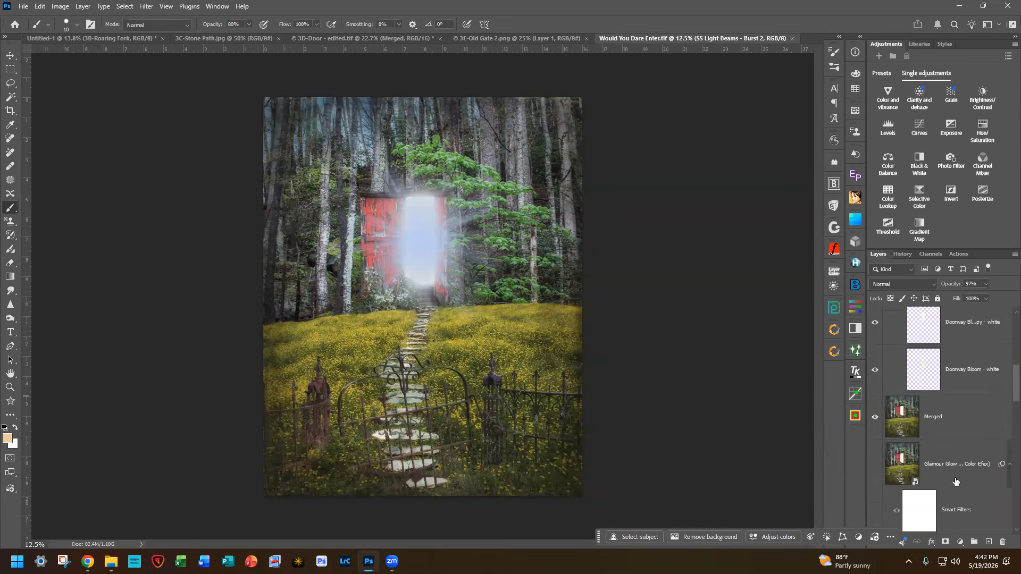
pyautogui.scroll(-10, 956, 481)
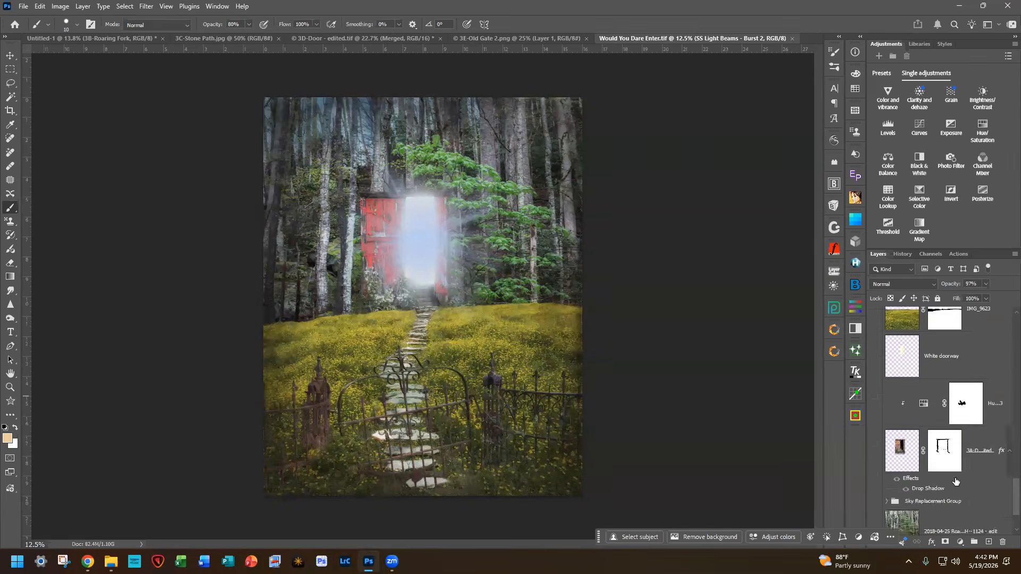
pyautogui.scroll(-2, 956, 481)
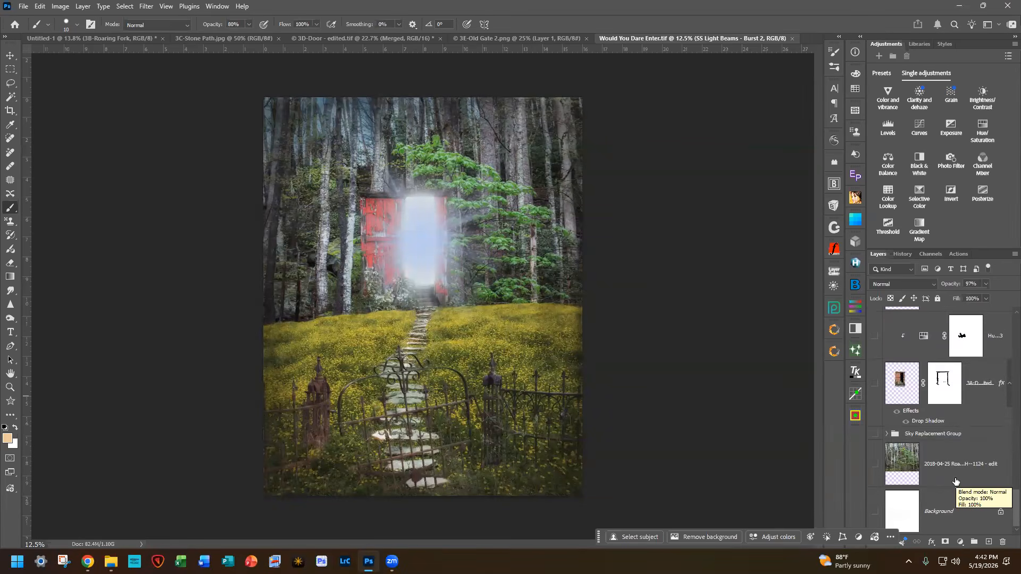
pyautogui.keyDown('alt'); pyautogui.click(876, 518); pyautogui.keyUp('alt')
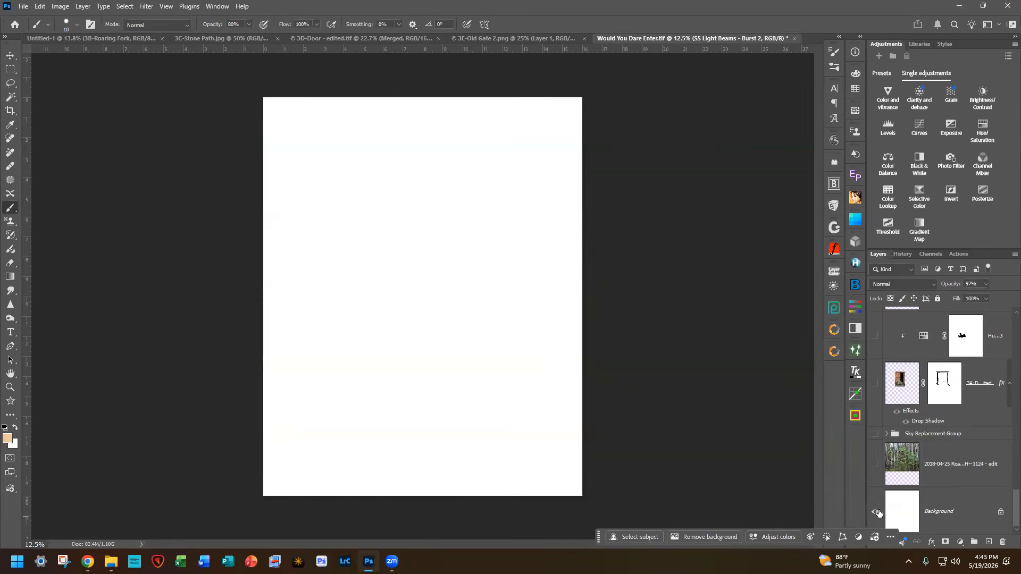
pyautogui.click(875, 467)
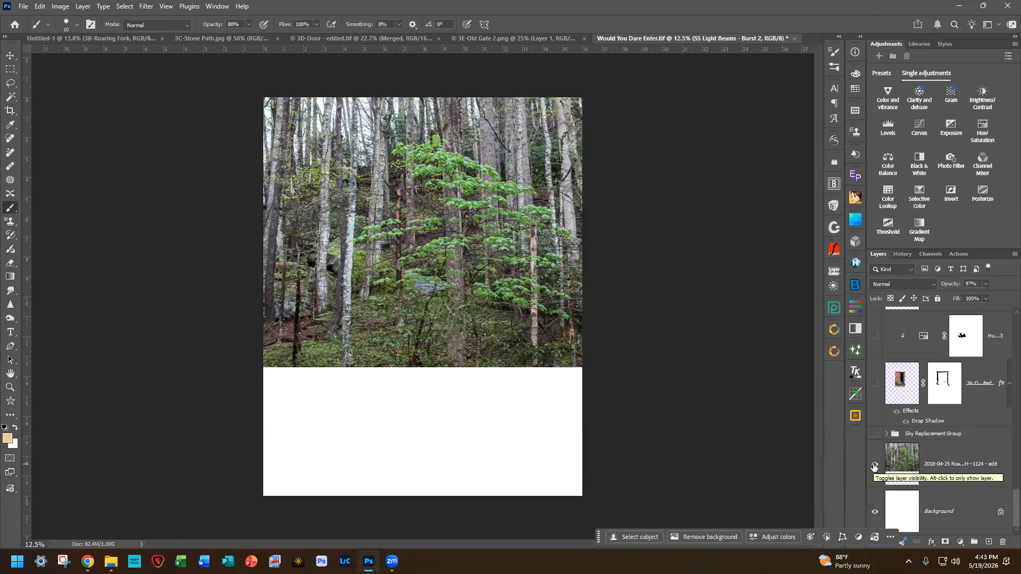
# Step: Reveal the Sky Replacement Group and the masked yellow field layer IMG_9623 over the forest
pyautogui.scroll(1, 874, 467)
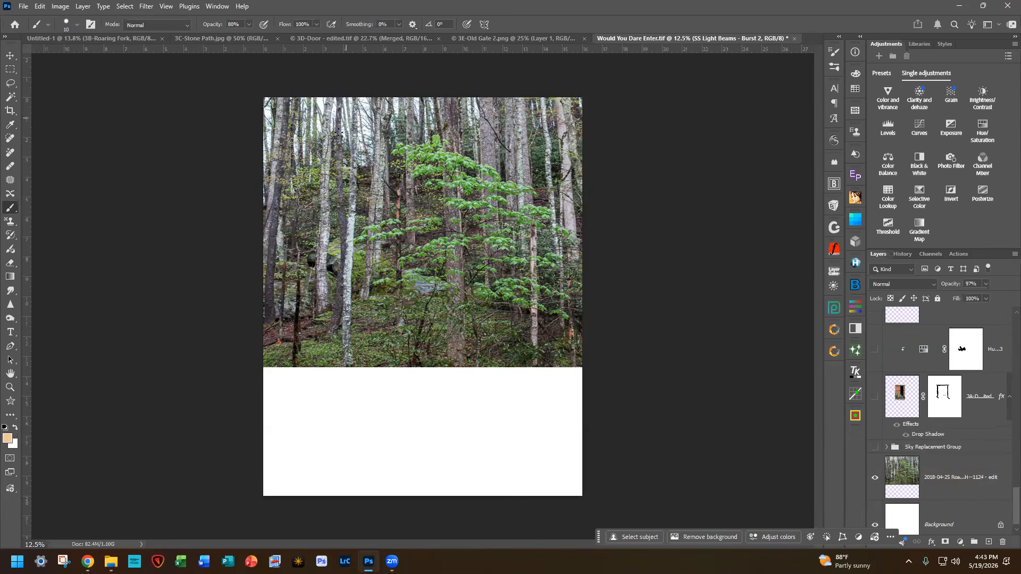
pyautogui.click(875, 450)
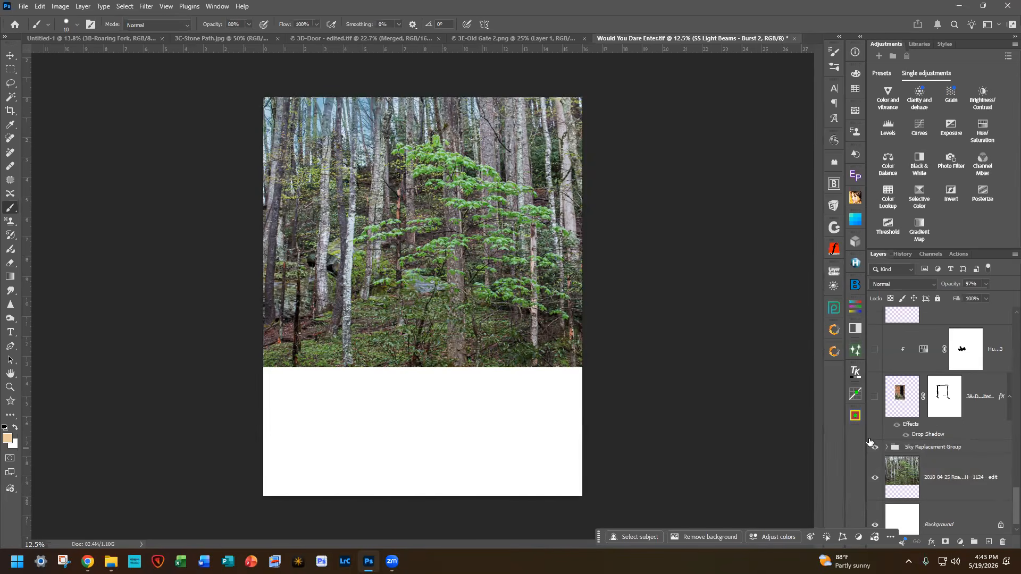
pyautogui.scroll(1, 887, 411)
pyautogui.scroll(5, 887, 411)
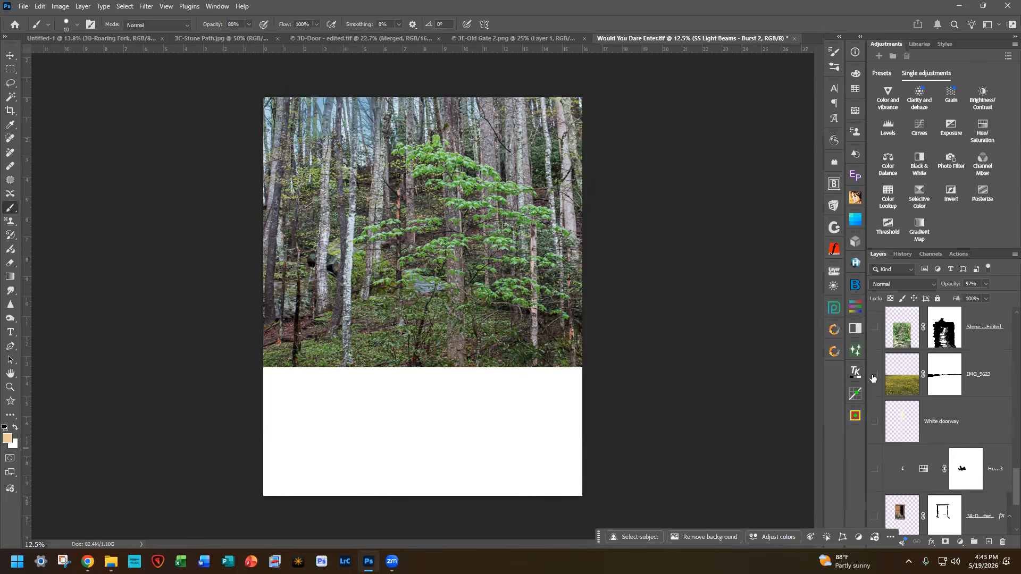
pyautogui.click(875, 376)
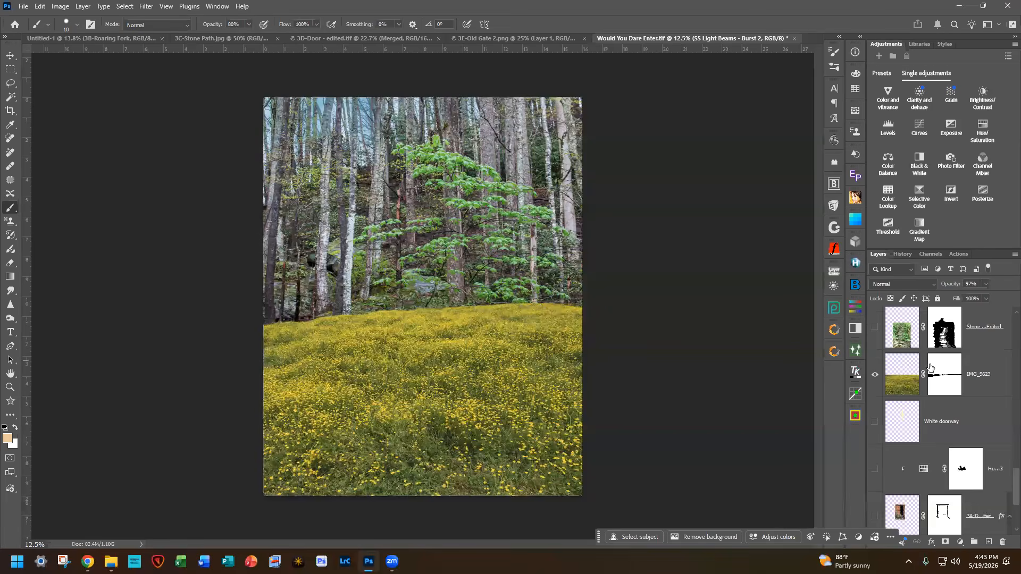
# Step: Reveal the masked stone path layer running through the yellow field
pyautogui.click(875, 330)
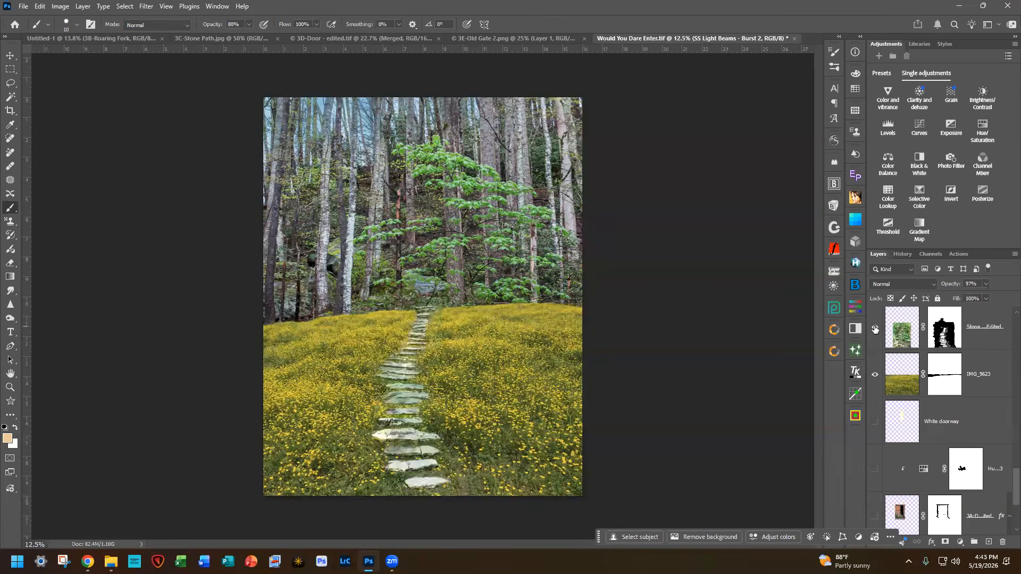
pyautogui.scroll(3, 470, 405)
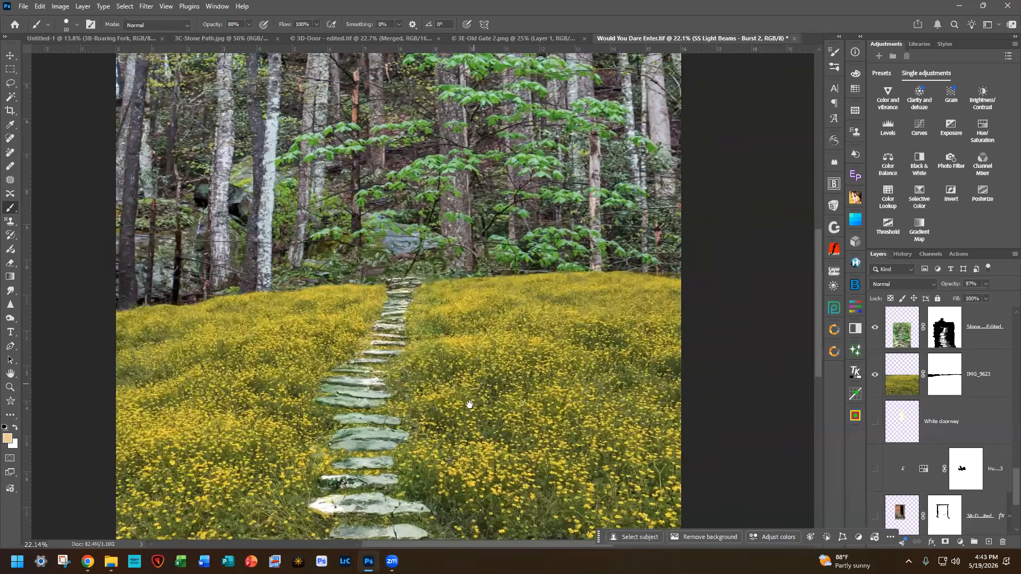
pyautogui.moveTo(470, 405); pyautogui.dragTo(521, 296)
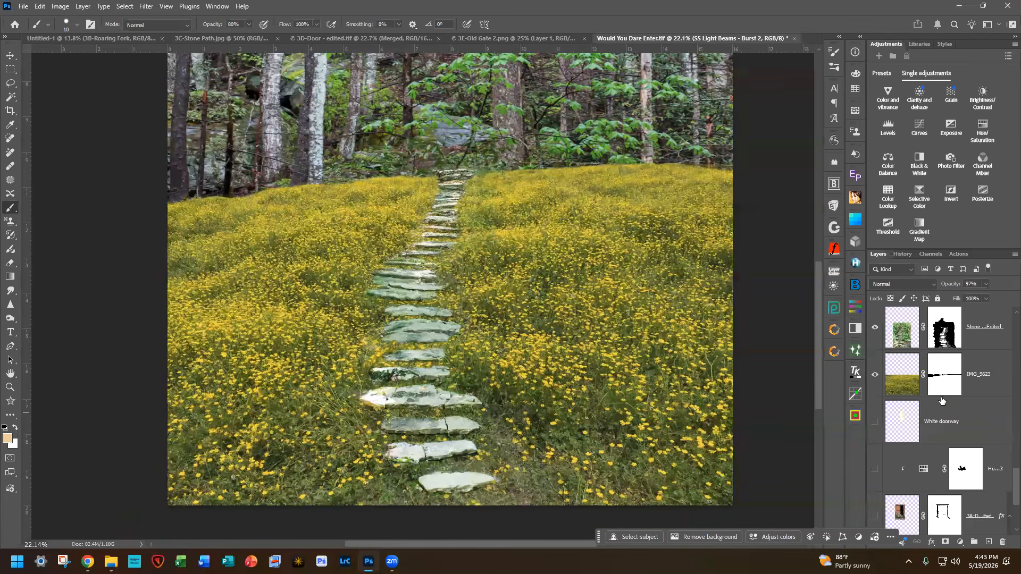
pyautogui.scroll(3, 936, 400)
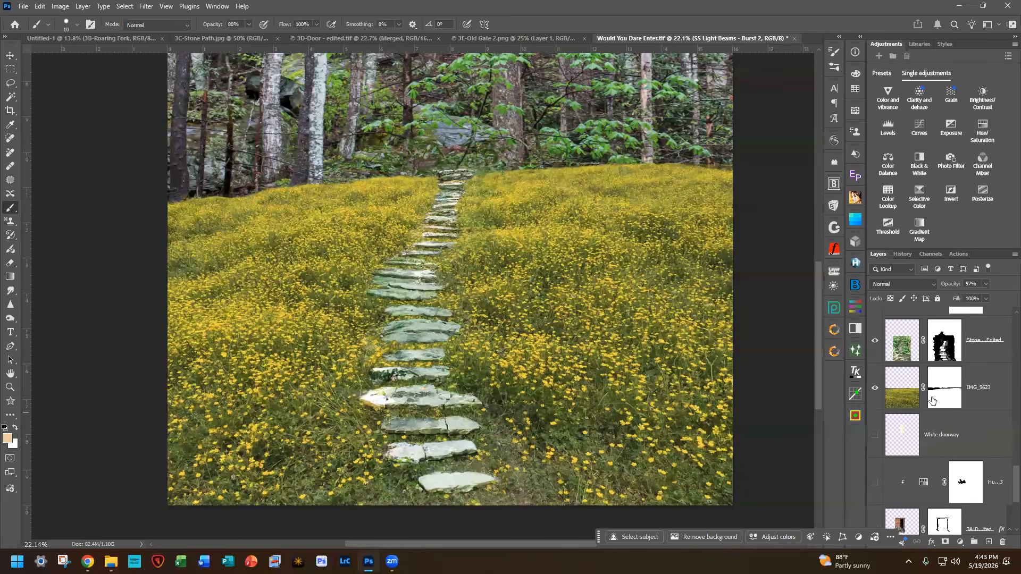
pyautogui.scroll(3, 932, 400)
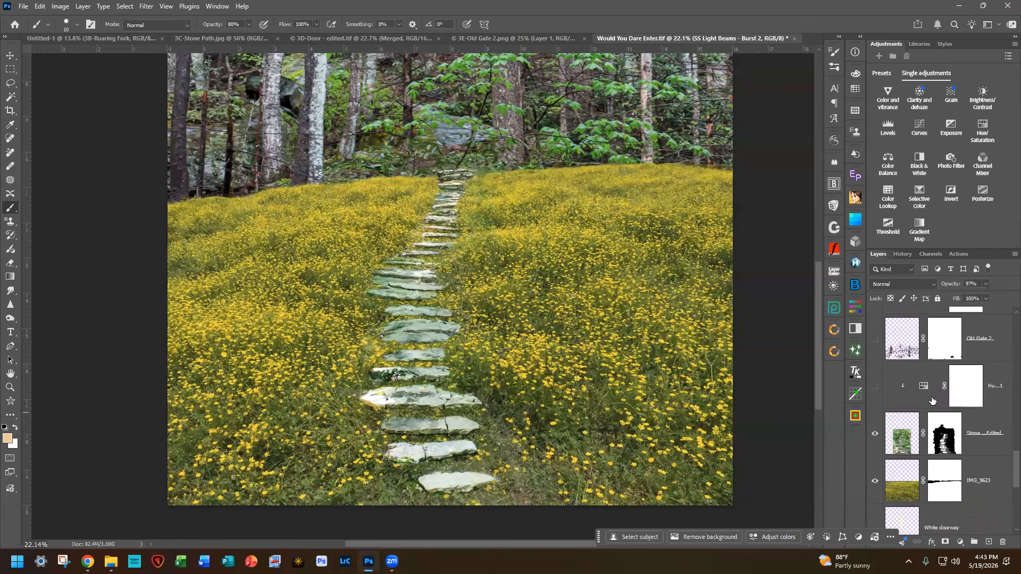
pyautogui.click(875, 358)
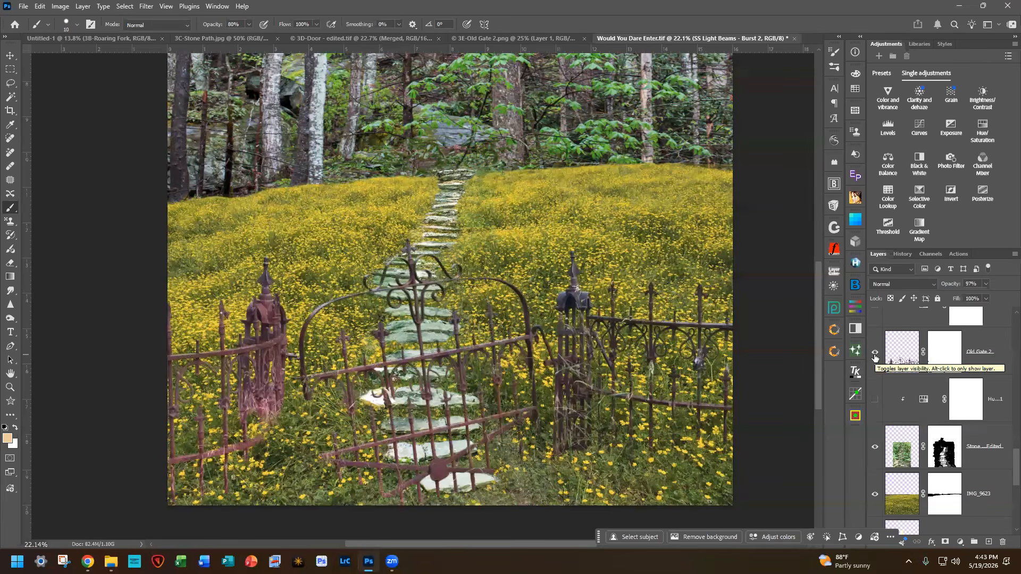
pyautogui.click(875, 358)
# Step: Reveal the masked 3A-Door - edited layer above the Sky Replacement Group
pyautogui.scroll(-5, 927, 418)
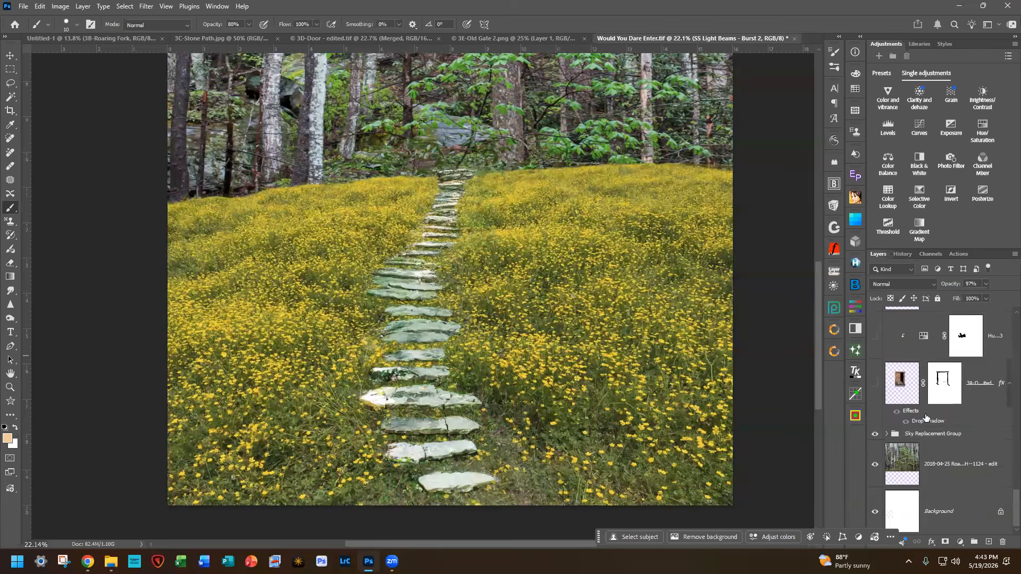
pyautogui.click(875, 383)
pyautogui.scroll(-1, 618, 387)
pyautogui.moveTo(600, 205); pyautogui.dragTo(599, 296)
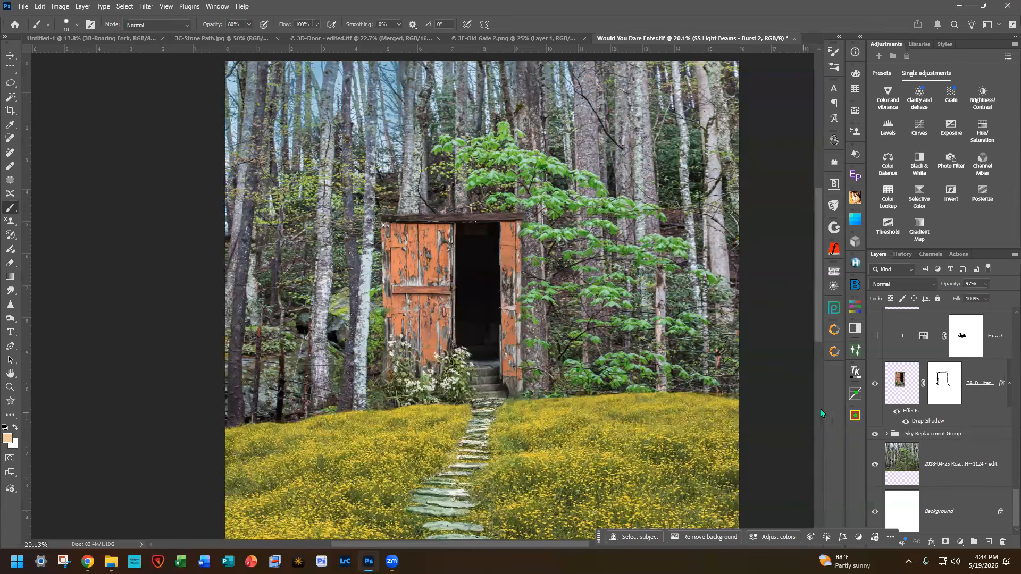
# Step: Disable the 3A-Door - edited layer's mask to compare the door's edges, and enable the mask again
pyautogui.rightClick(939, 385)
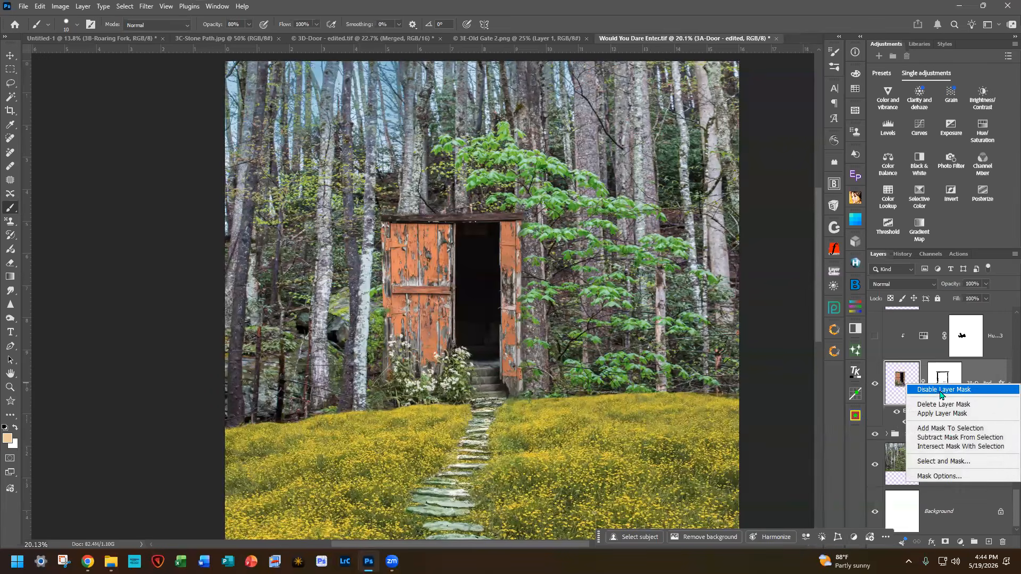
pyautogui.click(940, 392)
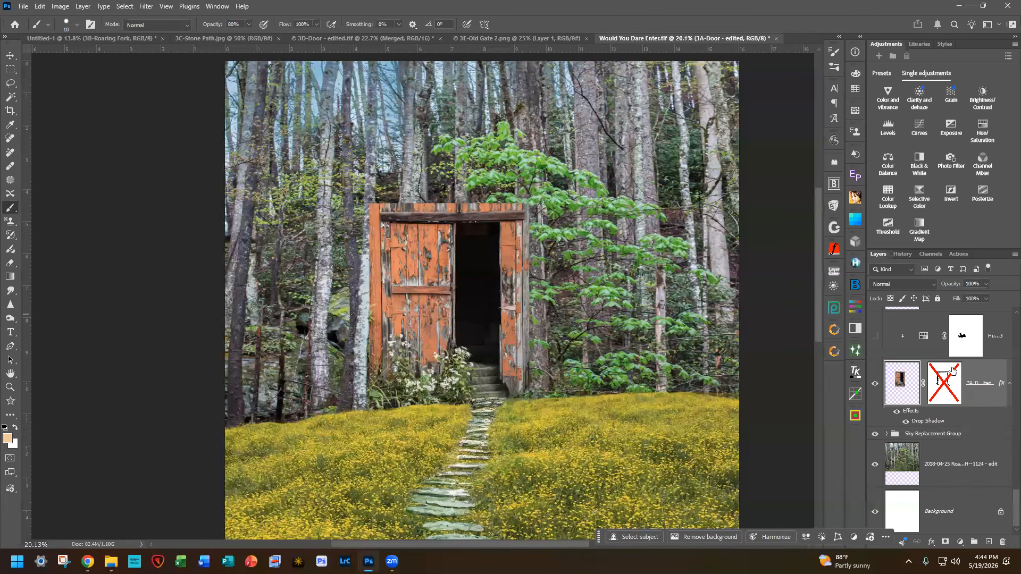
pyautogui.rightClick(951, 391)
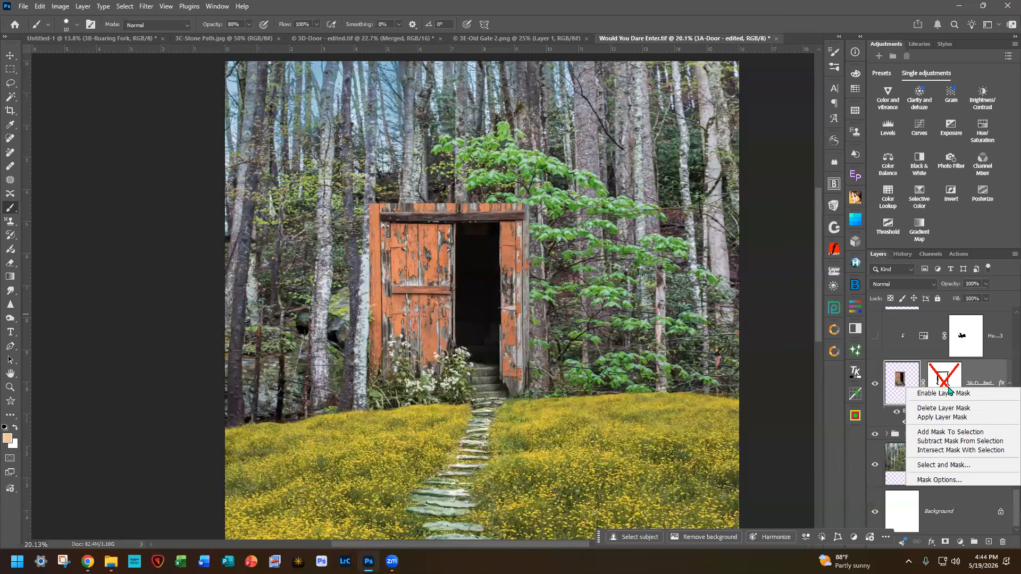
pyautogui.click(939, 393)
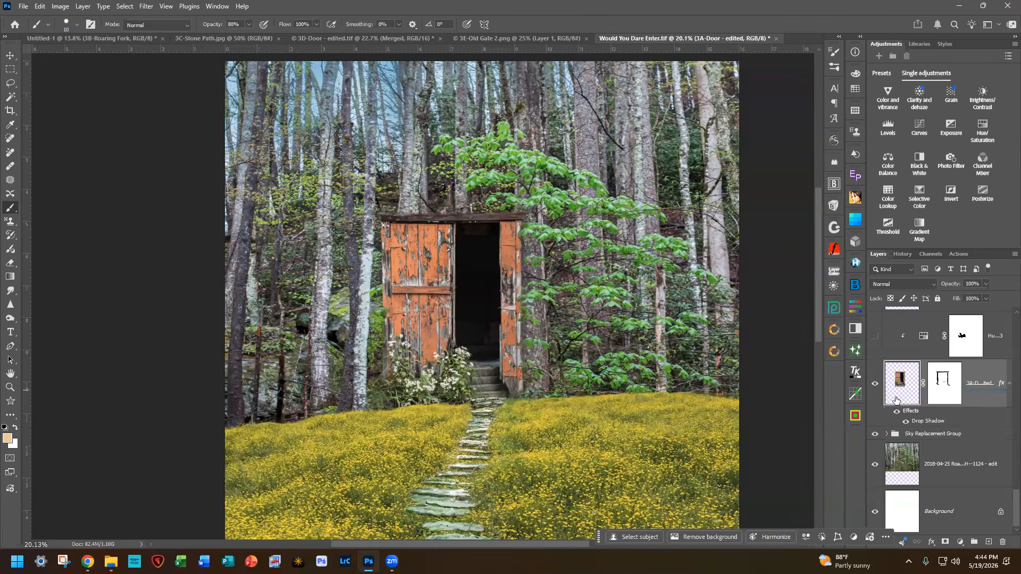
# Step: Reveal the Hue/Saturation 3 adjustment clipped to the door layer to recolour the door
pyautogui.scroll(1, 898, 400)
pyautogui.click(877, 353)
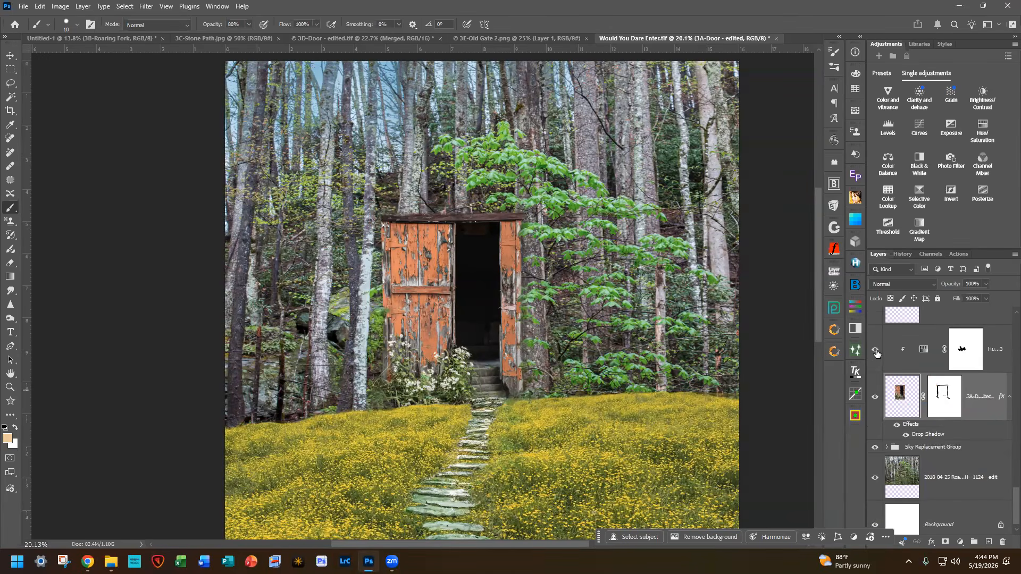
pyautogui.click(877, 354)
pyautogui.click(876, 350)
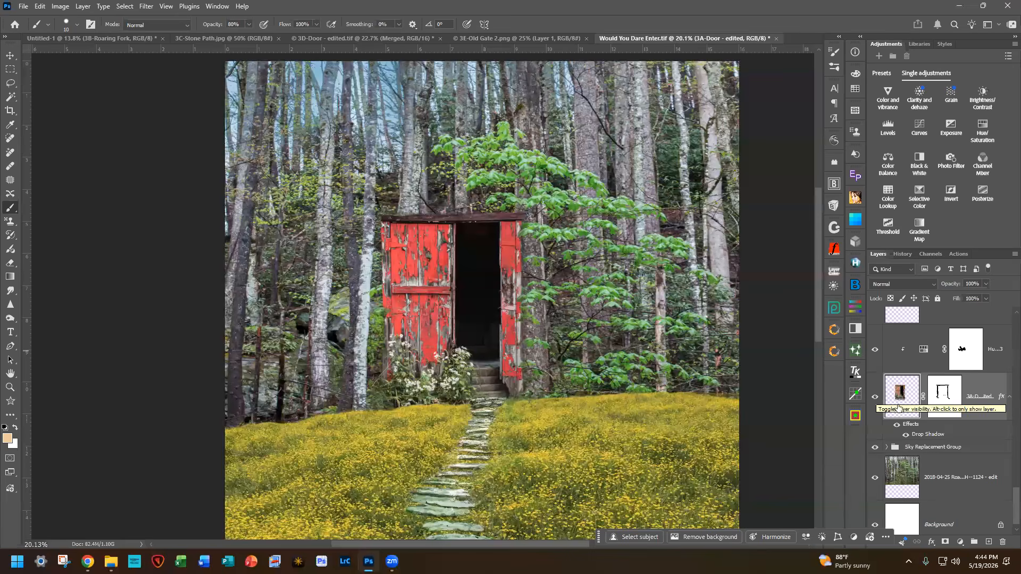
# Step: Disable the Hue/Saturation 3 layer mask to compare its effect on the flowers beside the door, and enable the mask again
pyautogui.rightClick(961, 352)
pyautogui.click(956, 358)
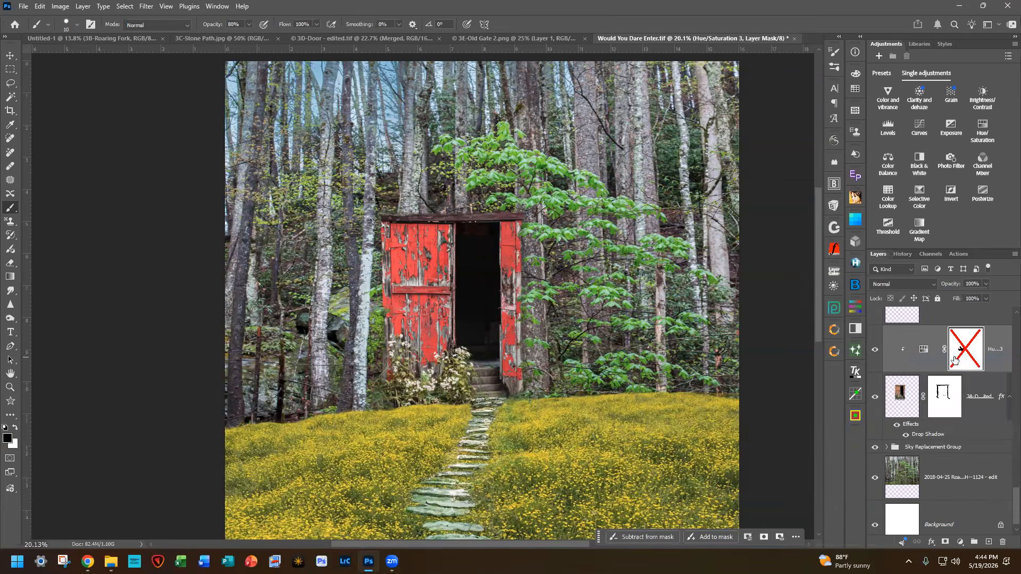
pyautogui.rightClick(970, 351)
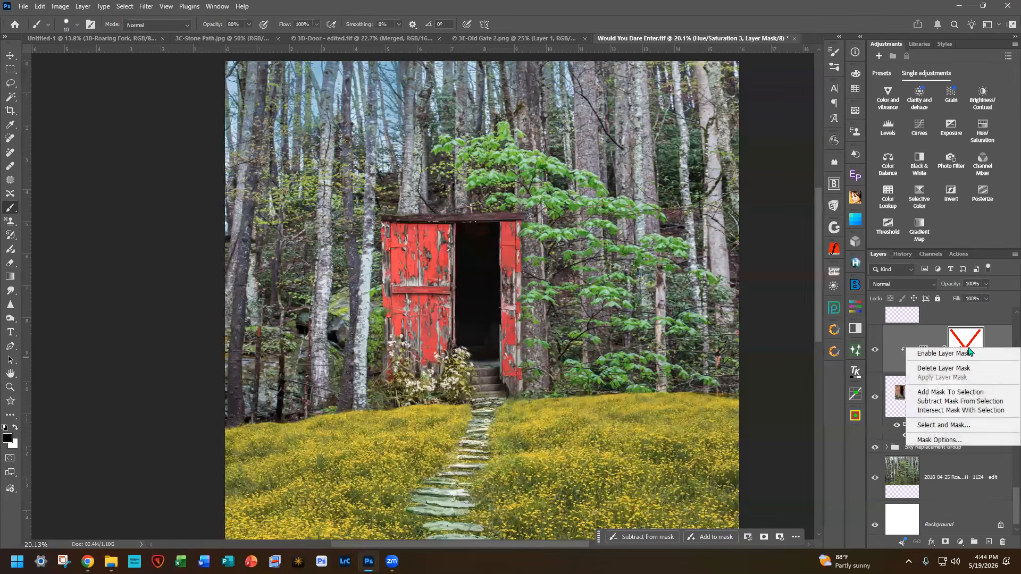
pyautogui.click(960, 359)
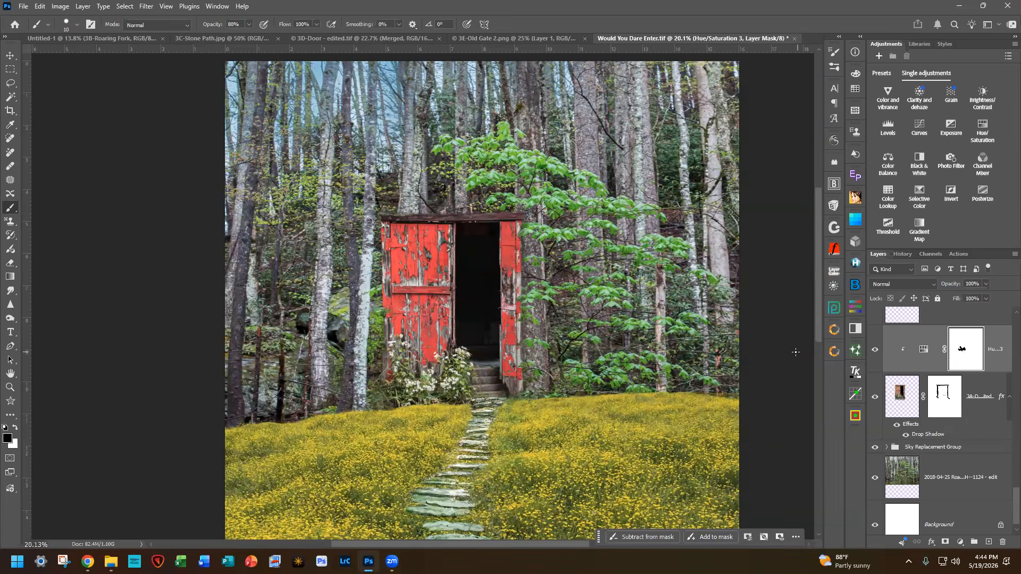
# Step: Reveal the Old Gate 2 layer in the foreground and the Hue/Saturation 2 adjustment clipped to it
pyautogui.scroll(3, 879, 390)
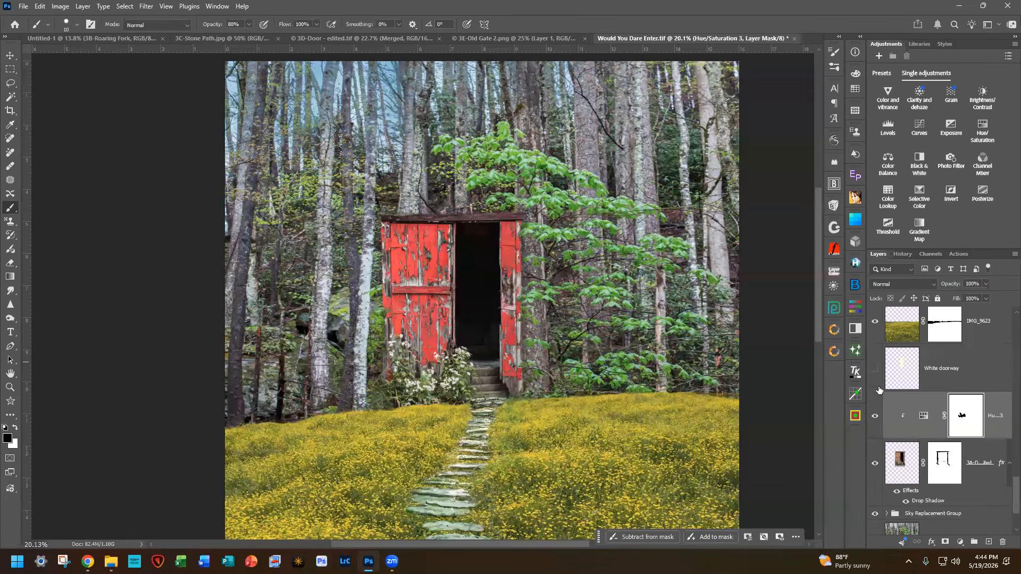
pyautogui.scroll(-3, 894, 433)
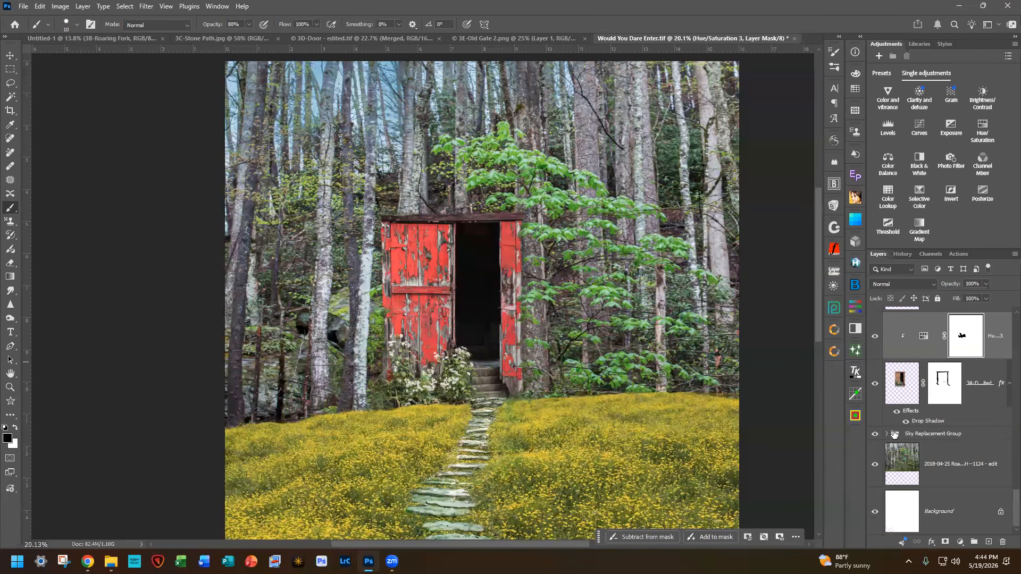
pyautogui.scroll(10, 894, 433)
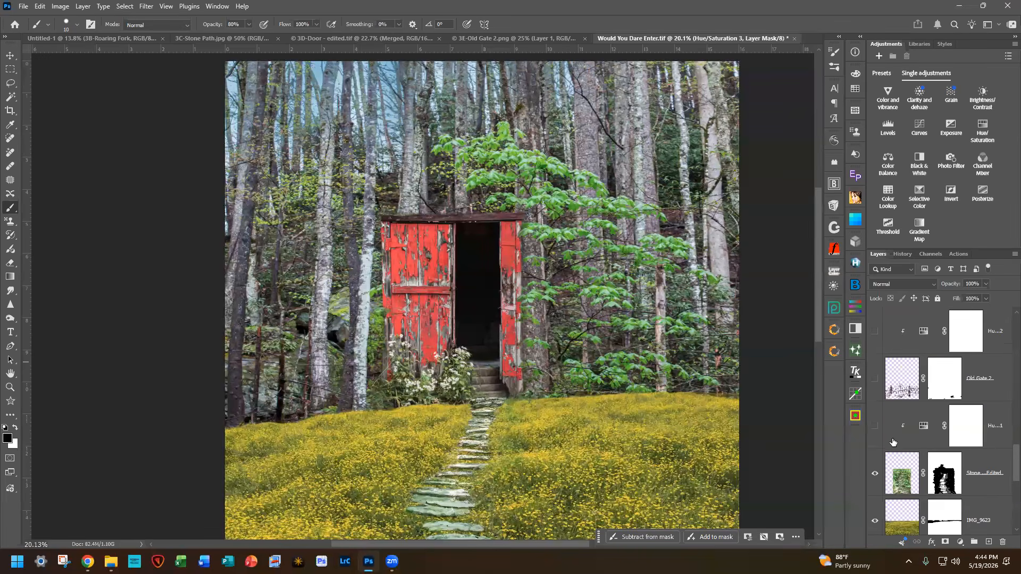
pyautogui.click(875, 380)
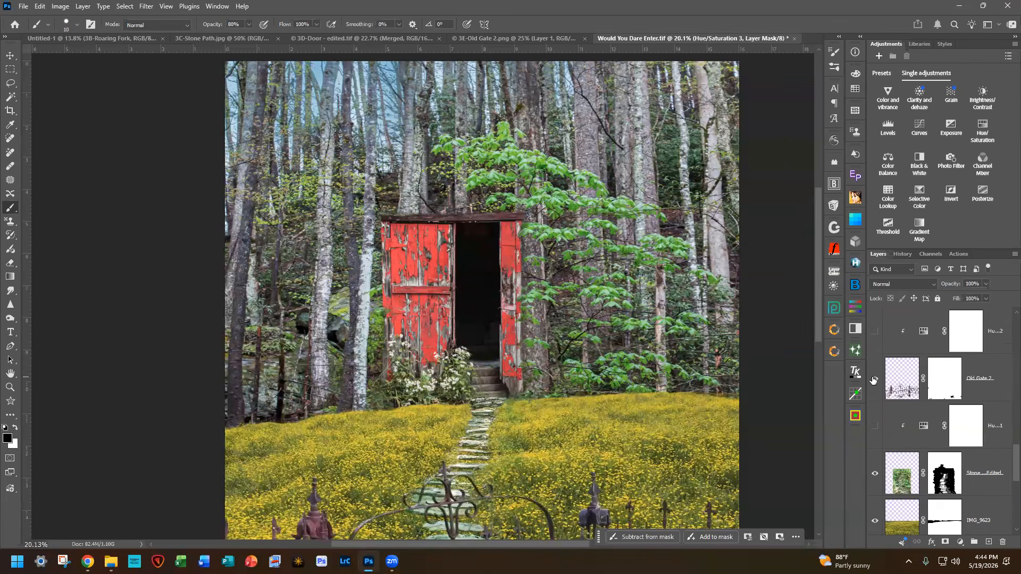
pyautogui.scroll(-3, 203, 470)
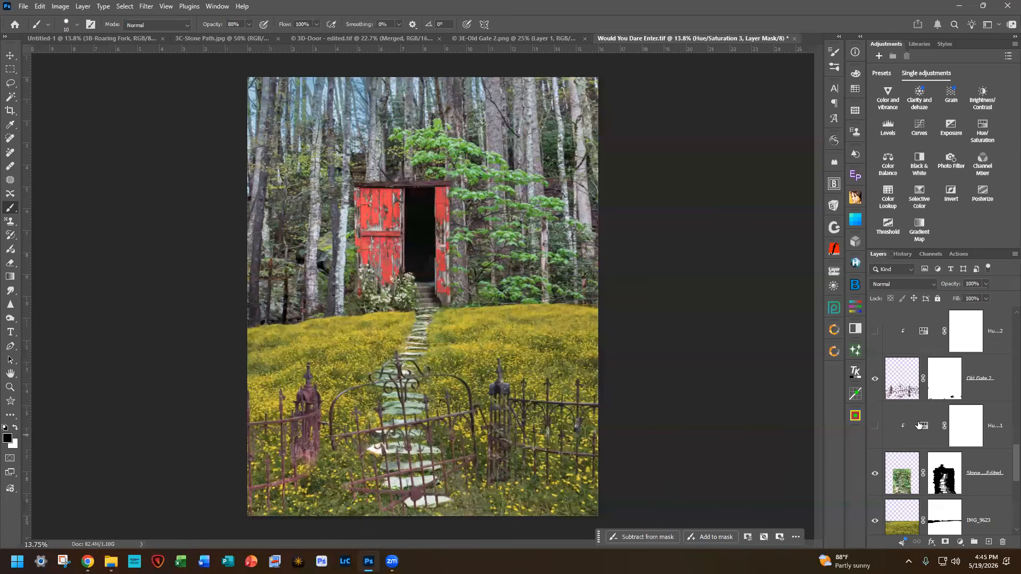
pyautogui.click(875, 331)
# Step: Reveal the White doorway layer that fills the opening of the red door
pyautogui.scroll(3, 917, 399)
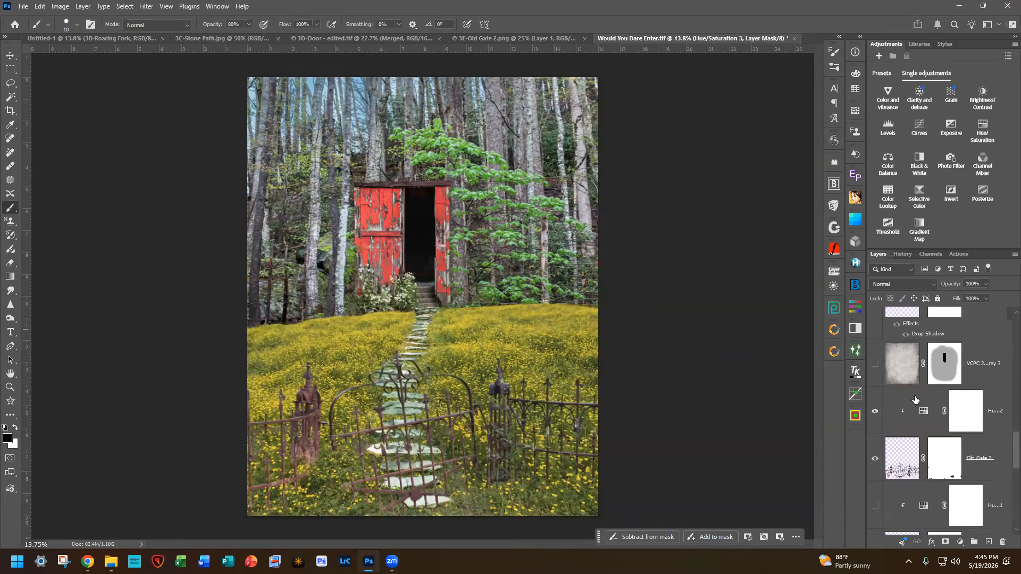
pyautogui.scroll(-6, 915, 400)
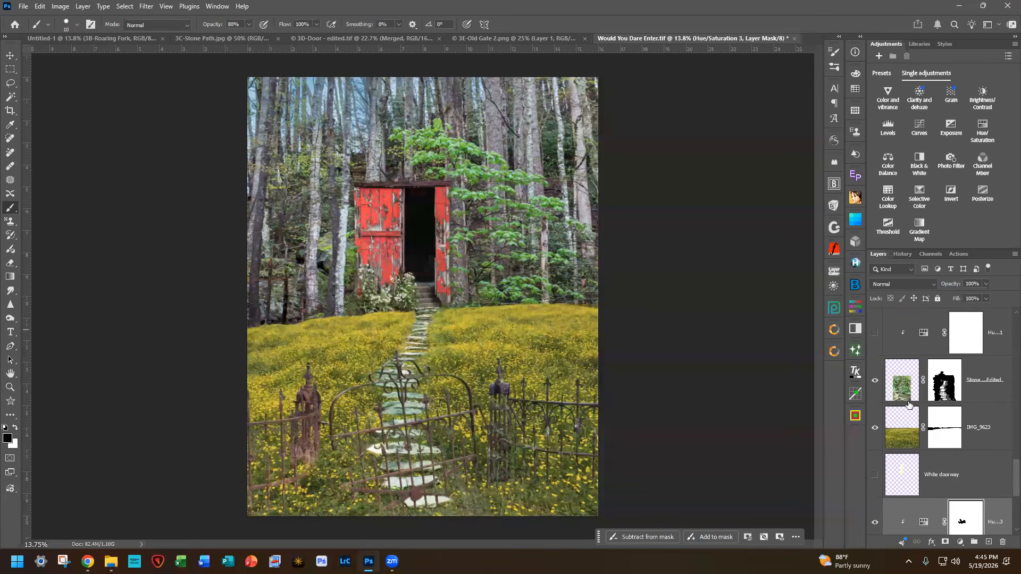
pyautogui.scroll(-2, 909, 405)
pyautogui.scroll(-3, 909, 405)
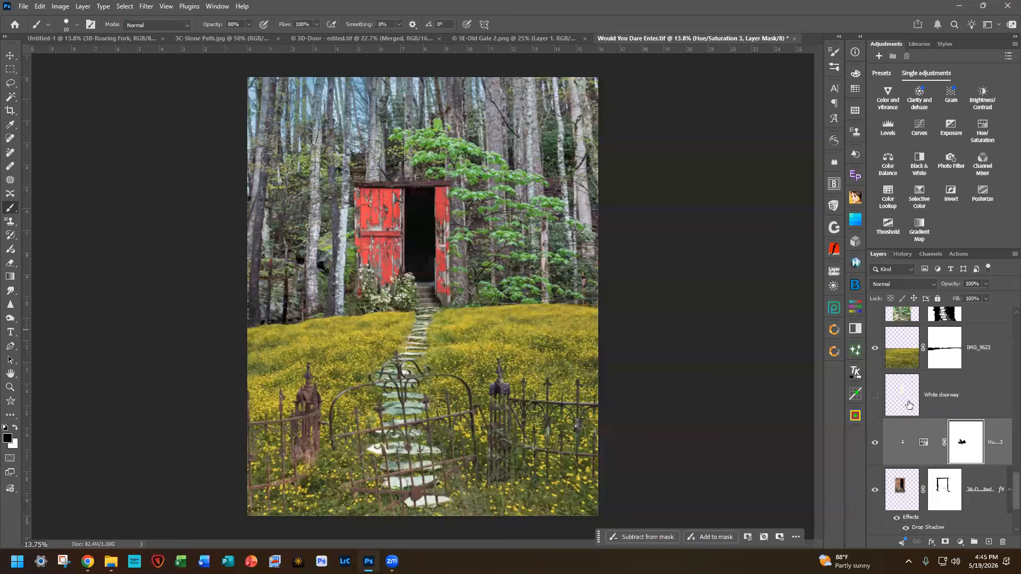
pyautogui.scroll(10, 907, 410)
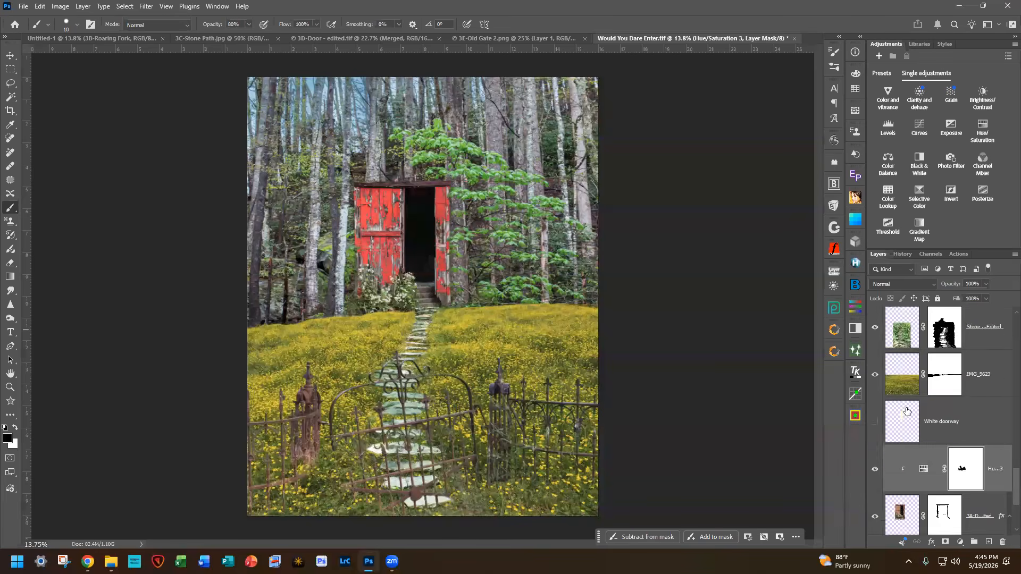
pyautogui.scroll(1, 907, 410)
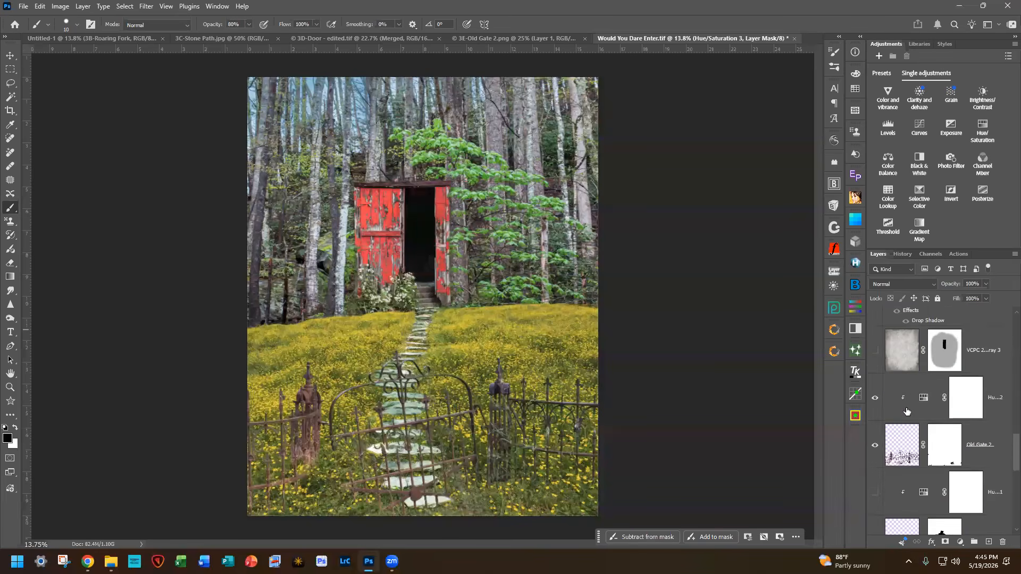
pyautogui.scroll(-5, 907, 411)
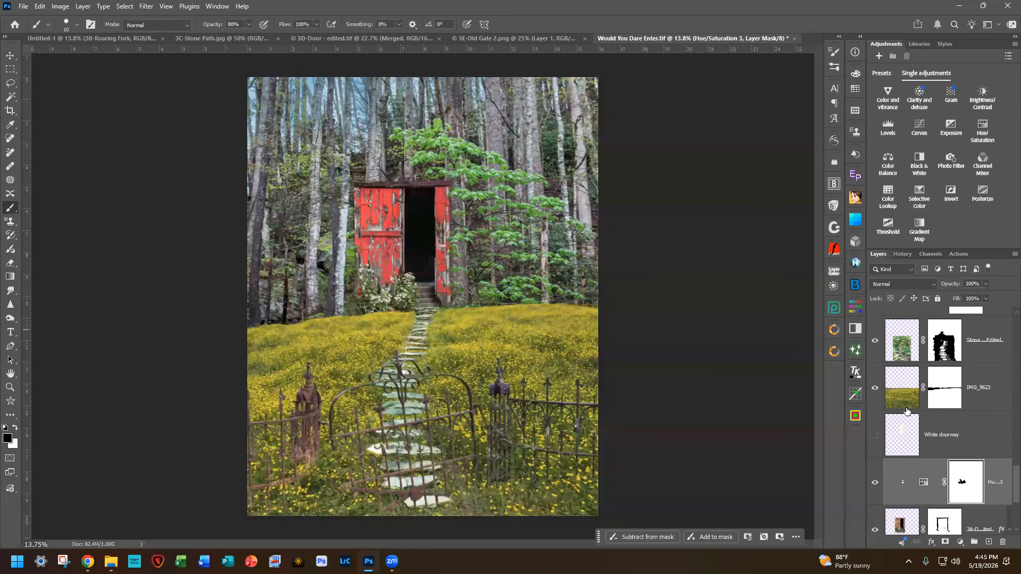
pyautogui.click(875, 435)
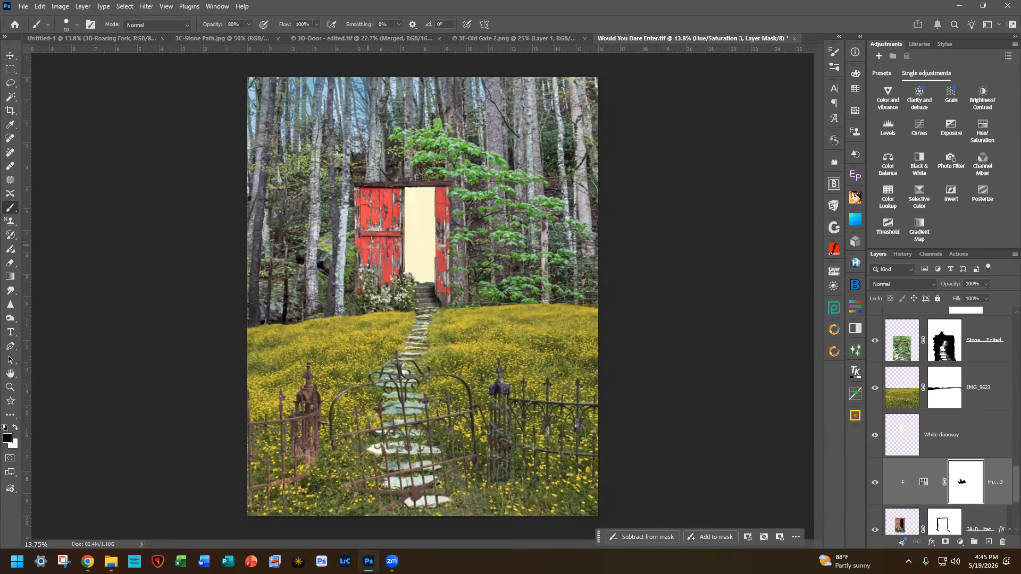
pyautogui.scroll(4, 520, 375)
pyautogui.moveTo(555, 231); pyautogui.dragTo(623, 392)
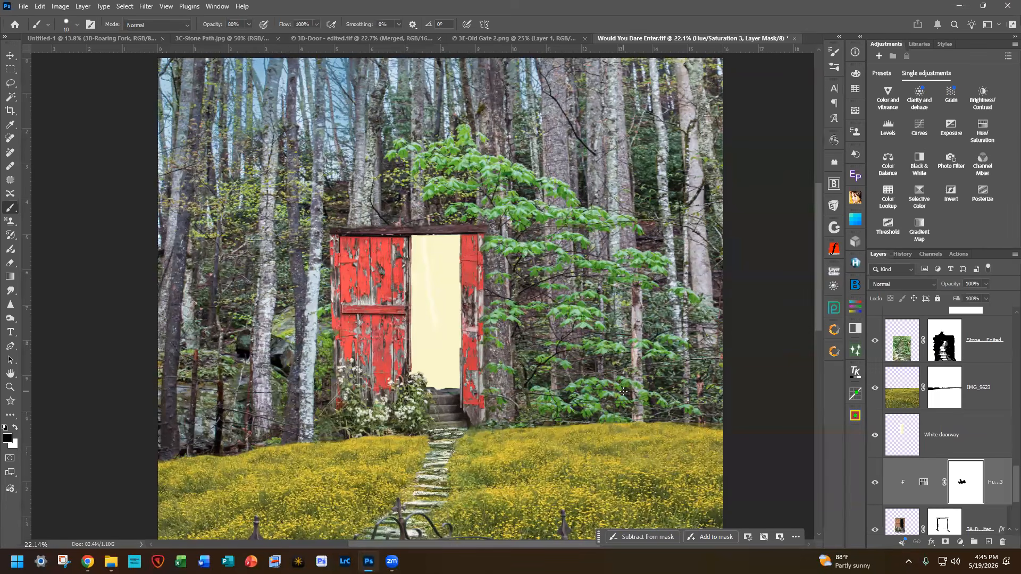
# Step: Reveal the lock layer with its drop shadow on the red door and inspect the padlock up close
pyautogui.scroll(3, 917, 417)
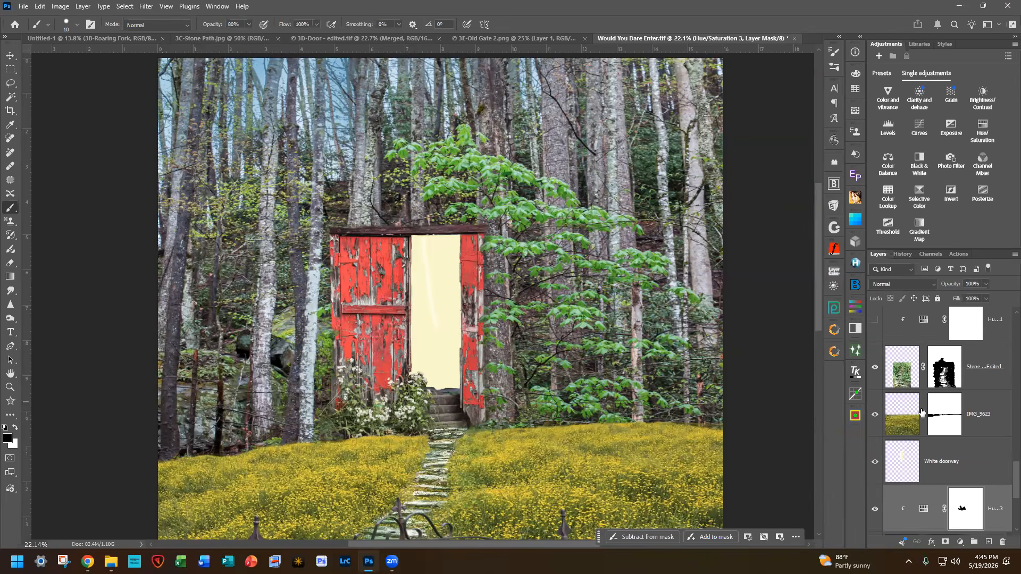
pyautogui.scroll(2, 917, 416)
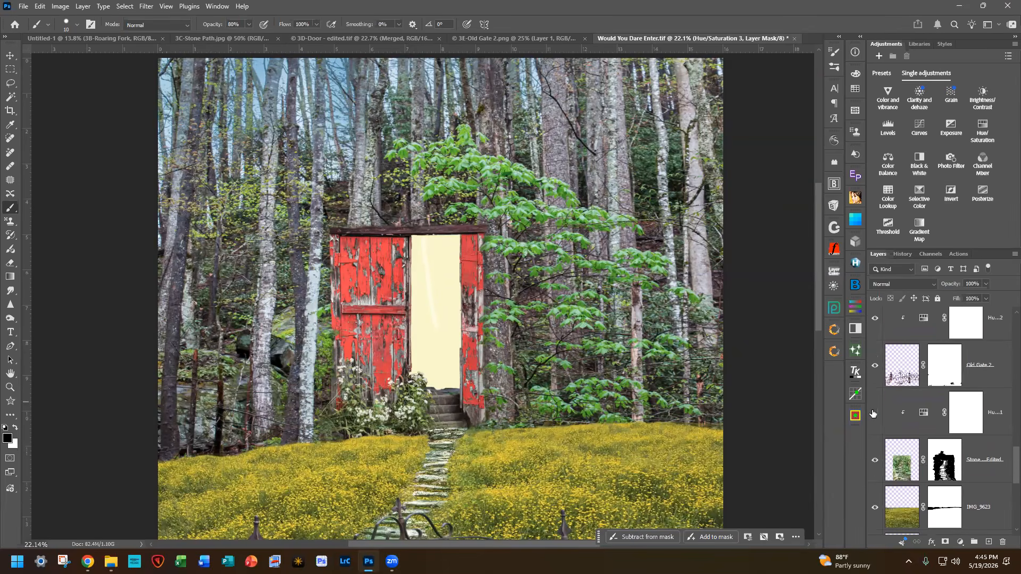
pyautogui.scroll(3, 902, 431)
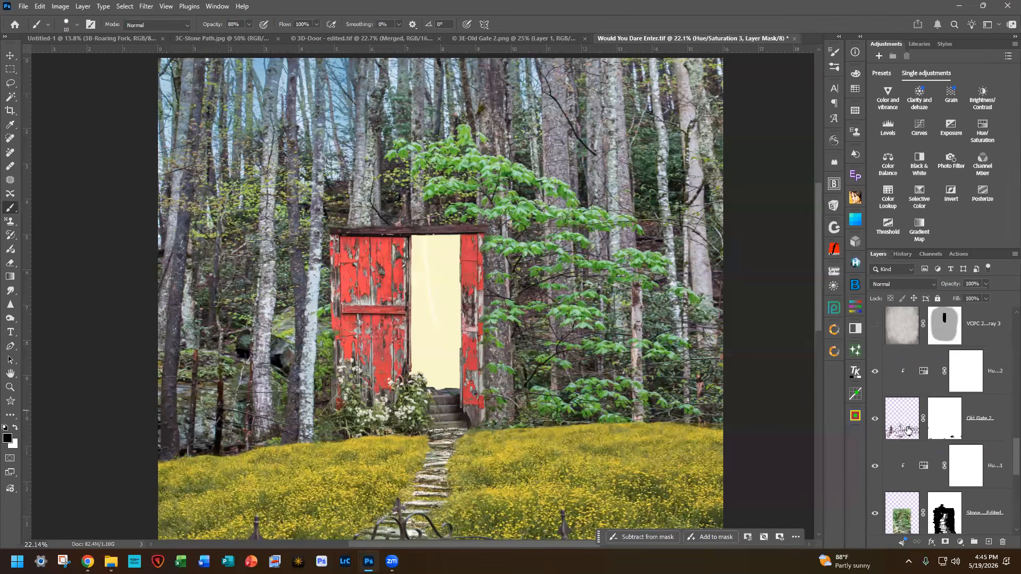
pyautogui.scroll(2, 902, 431)
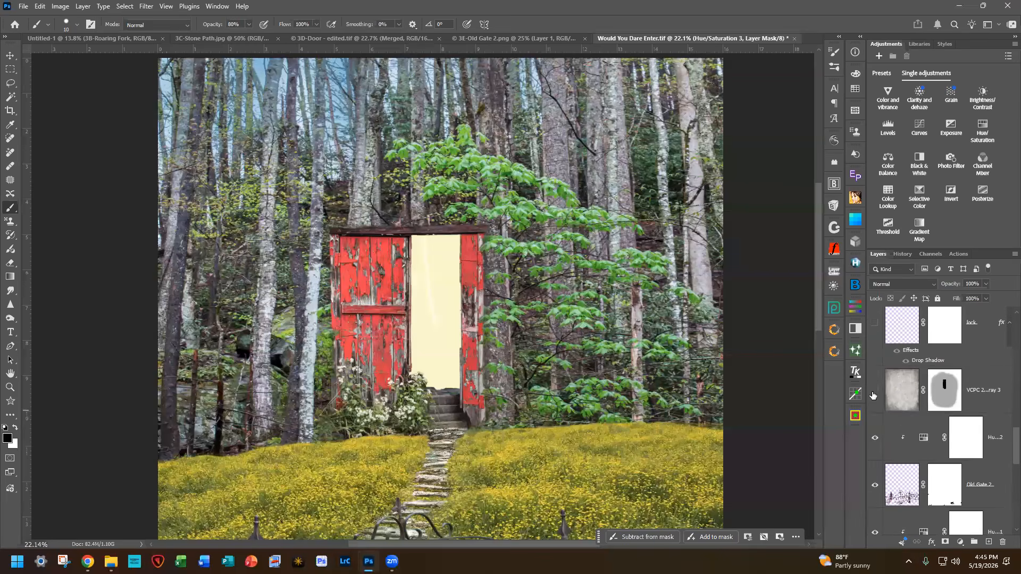
pyautogui.scroll(3, 872, 402)
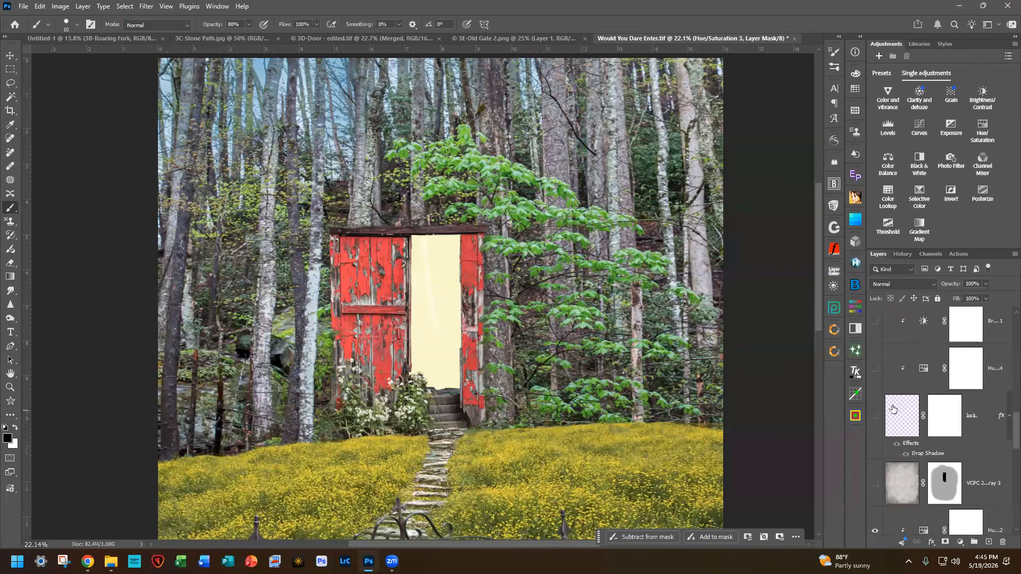
pyautogui.click(875, 416)
pyautogui.click(874, 416)
pyautogui.click(875, 415)
pyautogui.scroll(1, 474, 360)
pyautogui.scroll(2, 473, 361)
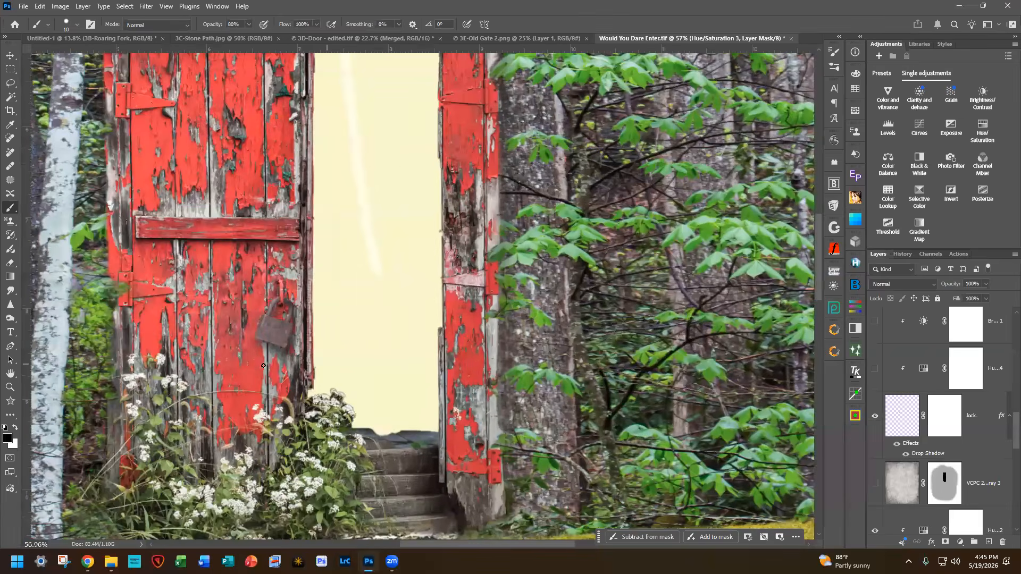
pyautogui.scroll(1, 279, 340)
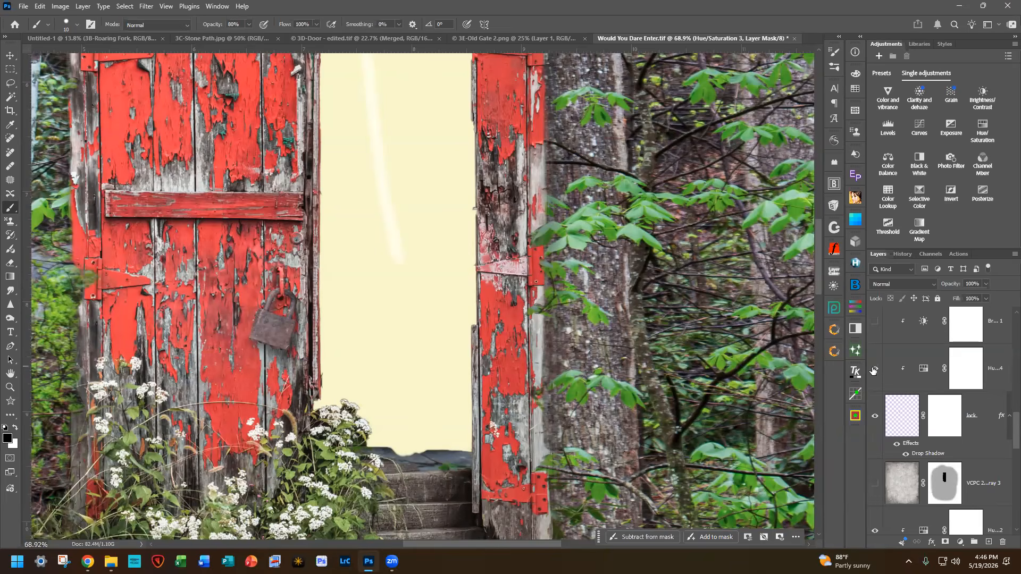
# Step: Reveal the Hue/Saturation 4 and Brightness 1 adjustments clipped to the lock, and the merged layer directly above them
pyautogui.scroll(2, 873, 372)
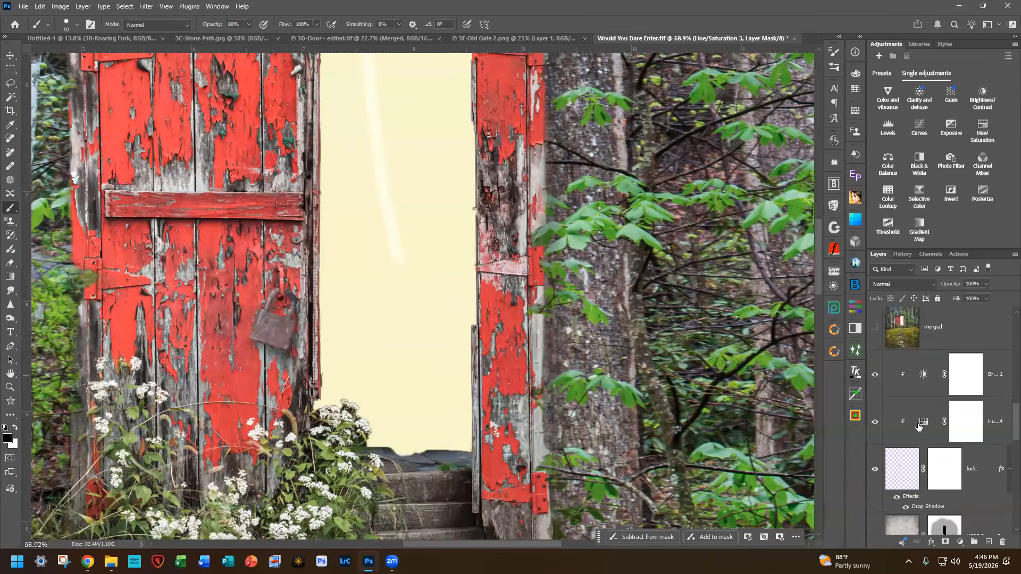
pyautogui.scroll(2, 909, 411)
pyautogui.scroll(2, 910, 410)
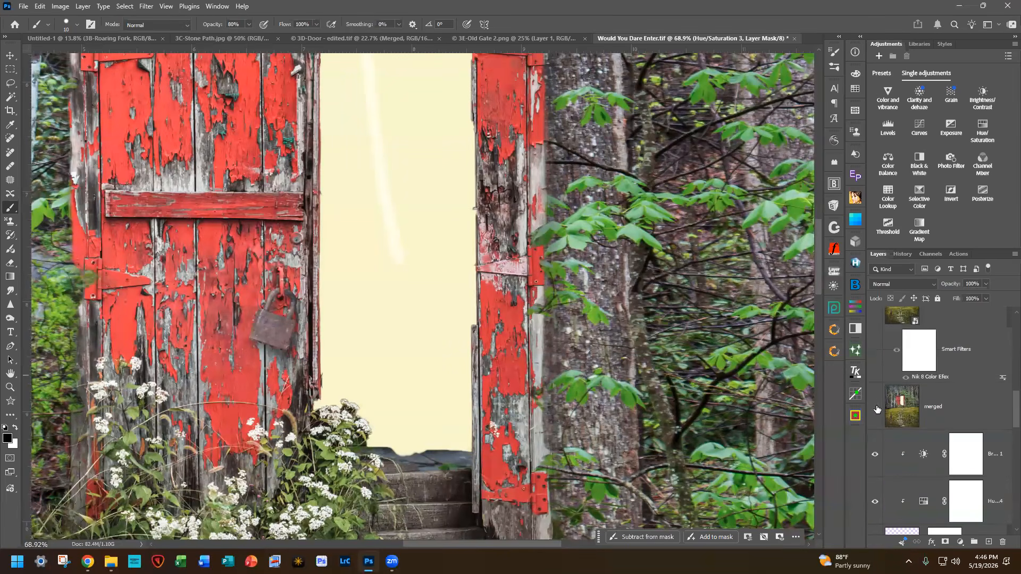
pyautogui.click(876, 408)
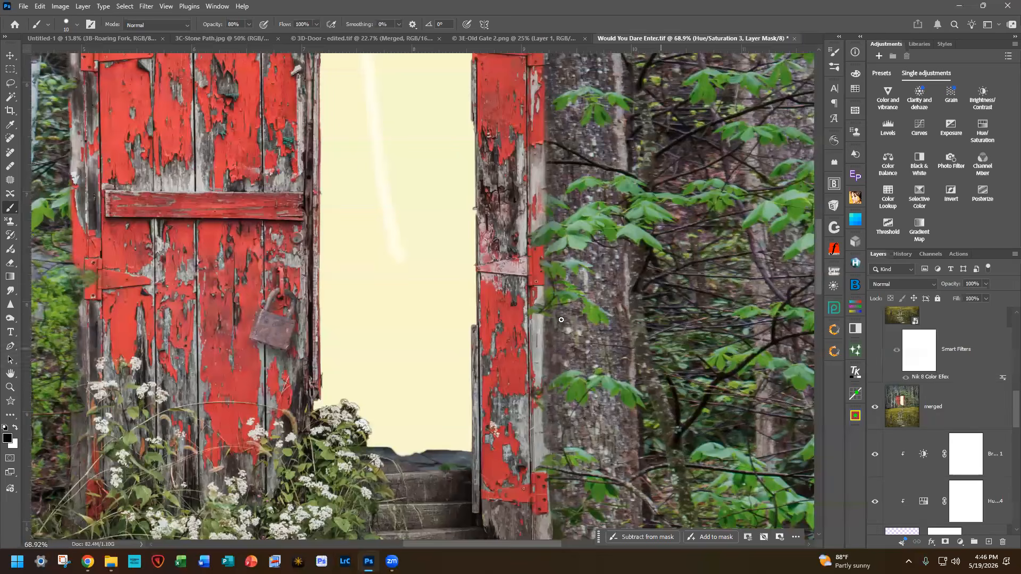
pyautogui.scroll(-5, 562, 314)
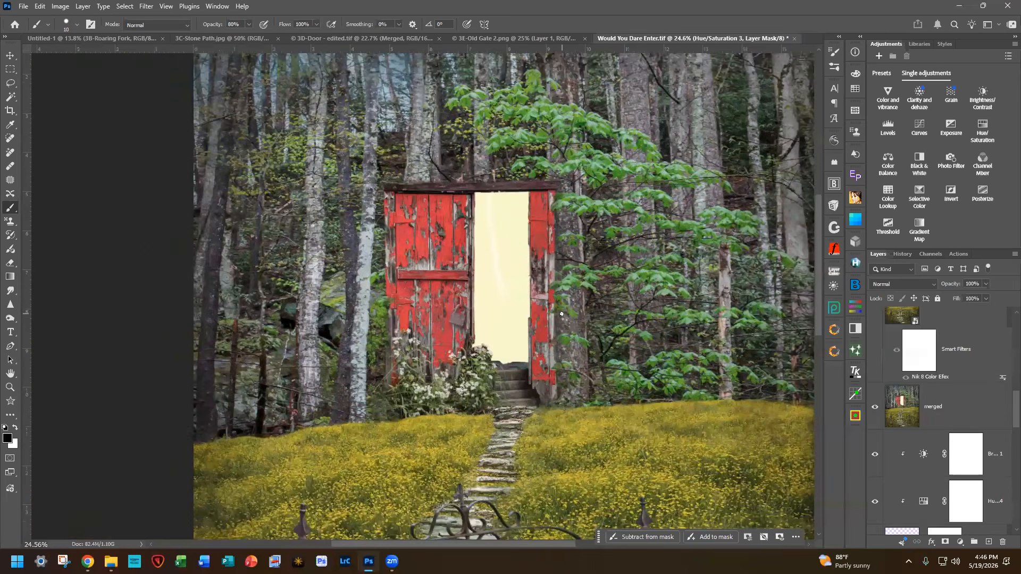
pyautogui.scroll(3, 562, 315)
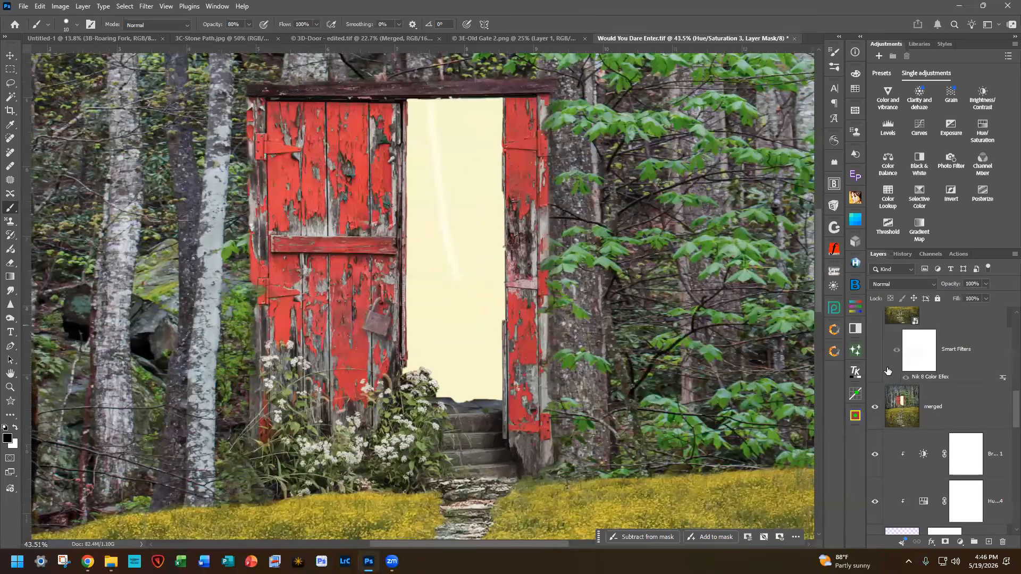
# Step: Reveal the Glamour Glow (Color Efex) smart filter layer and view its effect over the whole composite
pyautogui.scroll(2, 892, 376)
pyautogui.scroll(1, 892, 376)
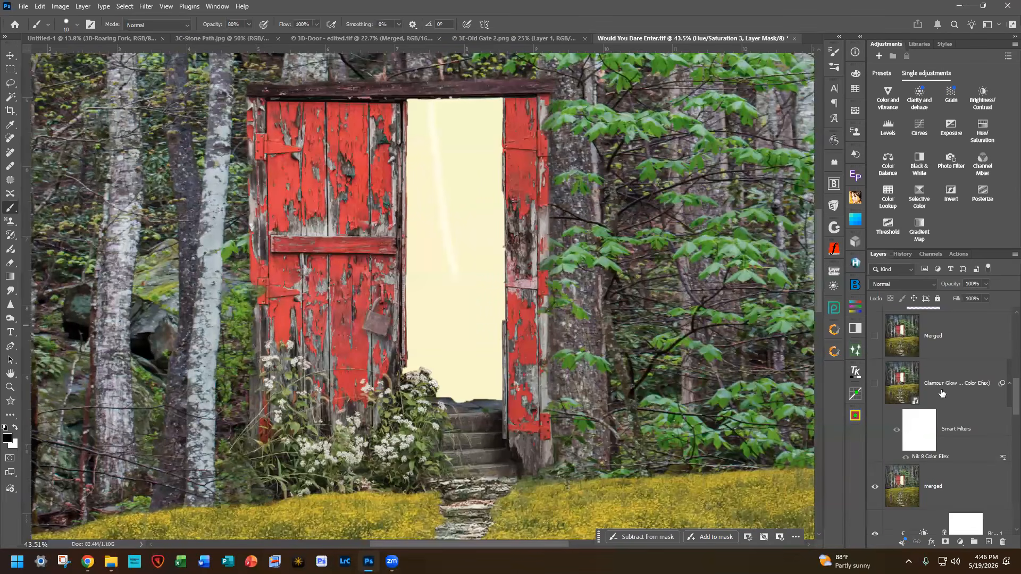
pyautogui.click(871, 388)
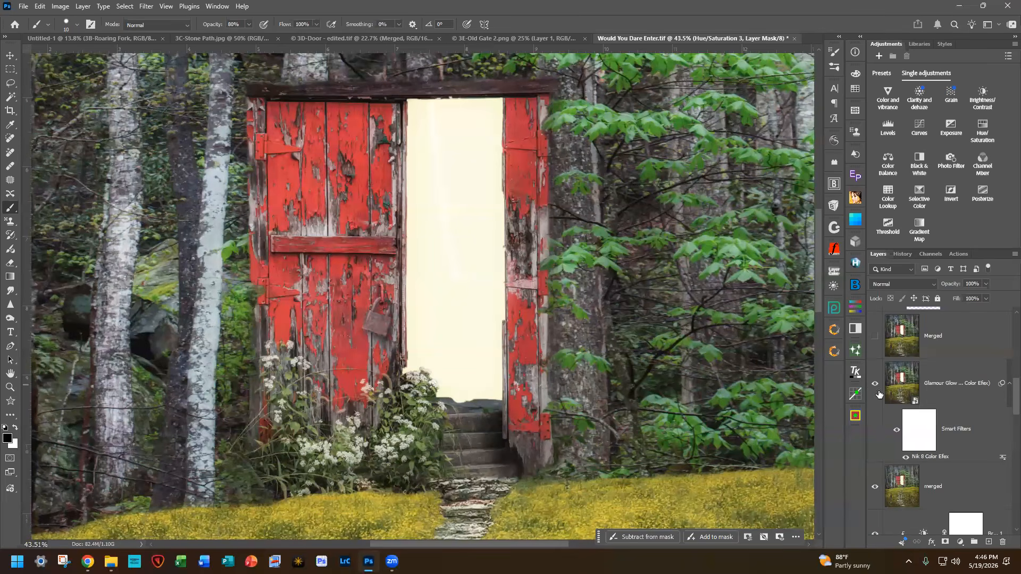
pyautogui.scroll(-2, 668, 342)
pyautogui.scroll(-5, 669, 342)
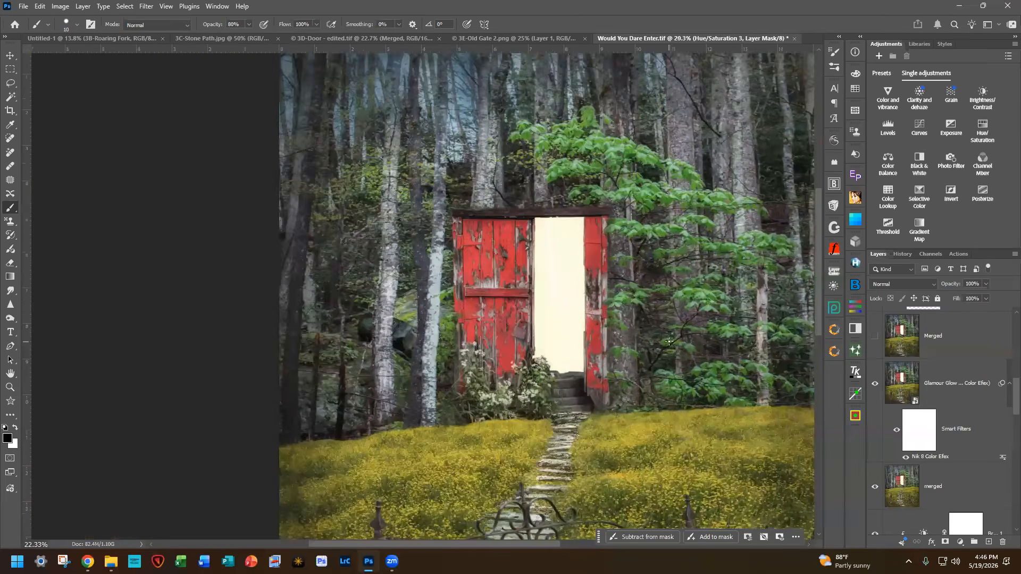
pyautogui.scroll(-1, 661, 345)
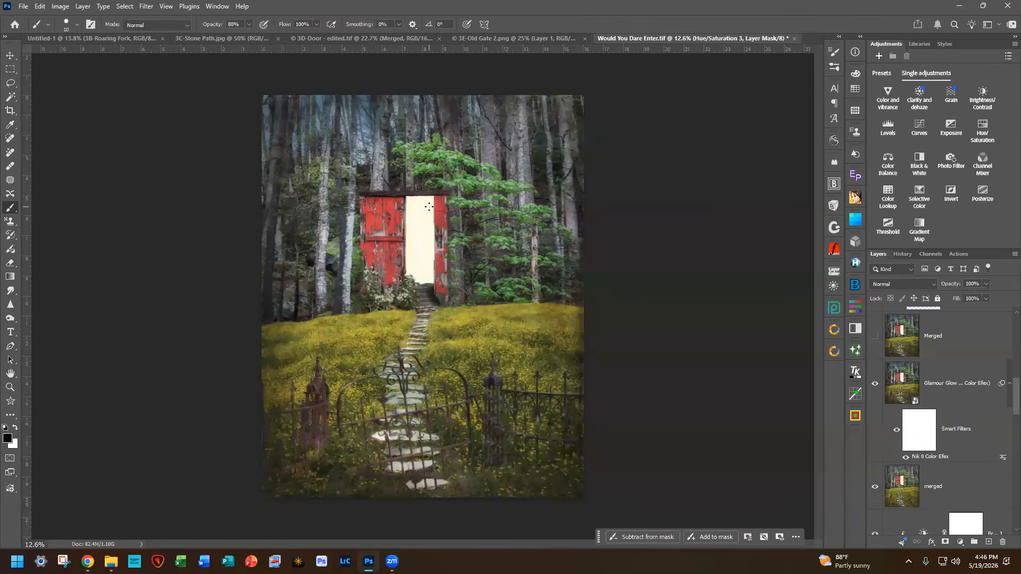
# Step: Toggle the Glamour Glow layer's visibility to compare the composite with and without the effect
pyautogui.click(875, 384)
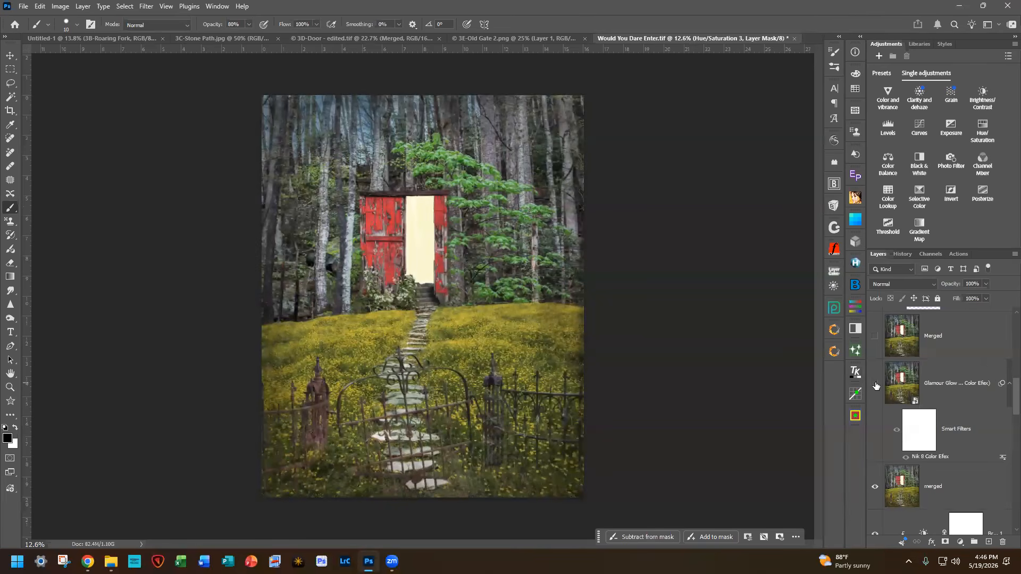
pyautogui.click(875, 384)
pyautogui.scroll(2, 541, 282)
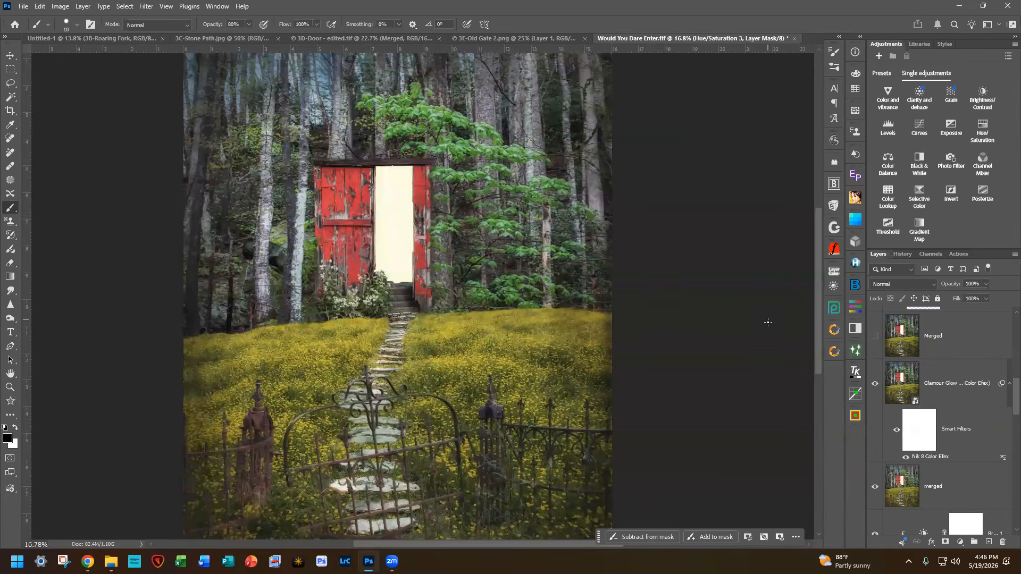
pyautogui.click(875, 385)
pyautogui.click(875, 385)
# Step: Reveal the Merged layer above Glamour Glow and the group of doorway bloom layers over it
pyautogui.click(875, 337)
pyautogui.scroll(3, 899, 430)
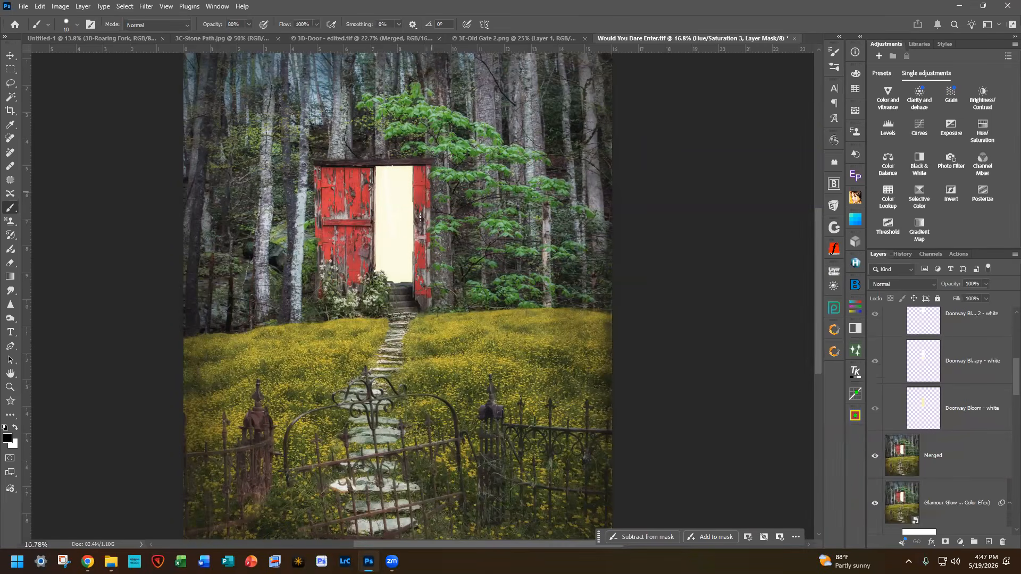
pyautogui.click(874, 411)
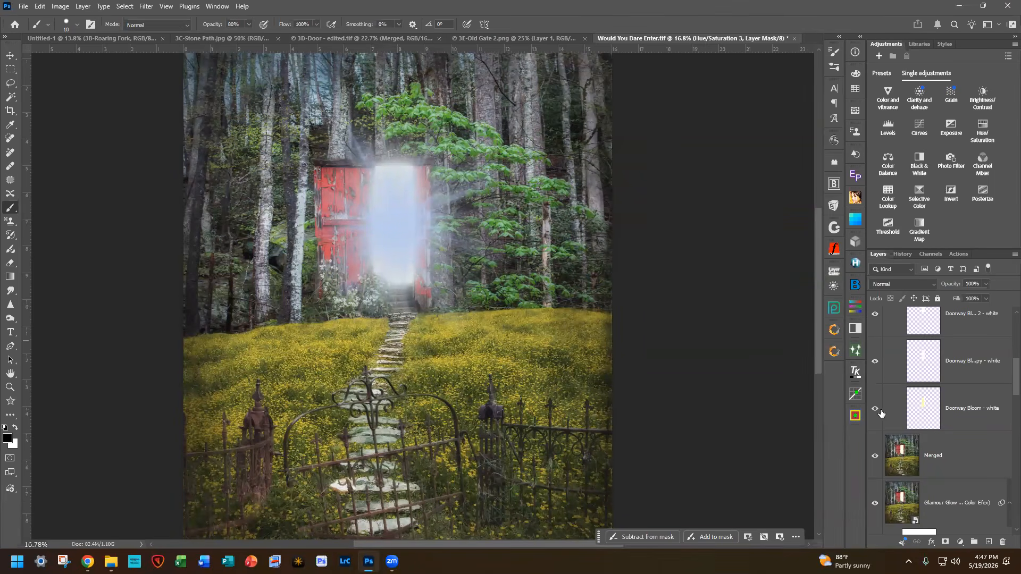
# Step: Hide Group 1 and try to reveal only its lowest layer, Doorway Bloom - white
pyautogui.scroll(4, 881, 407)
pyautogui.scroll(2, 881, 400)
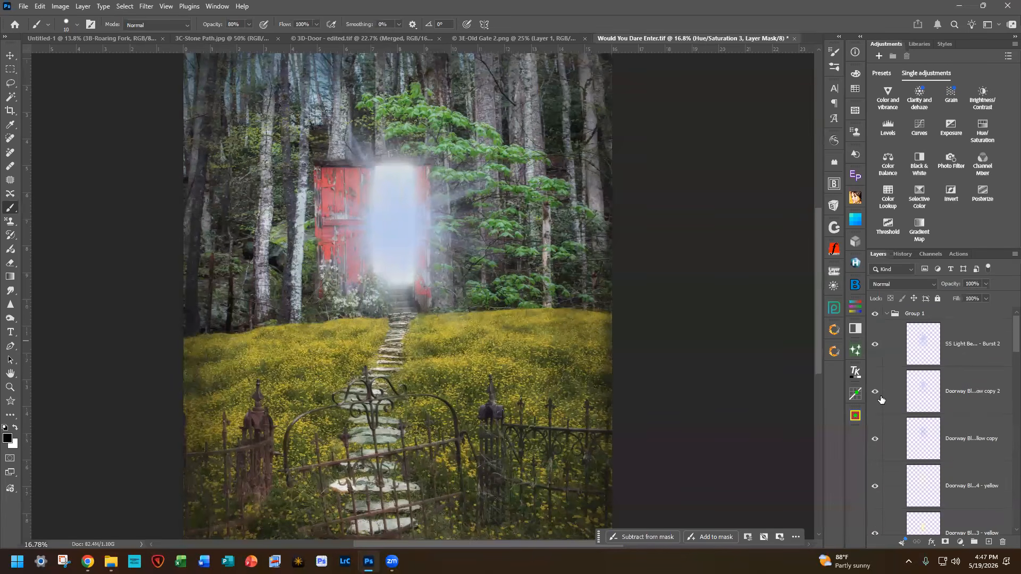
pyautogui.click(875, 317)
pyautogui.scroll(-5, 886, 396)
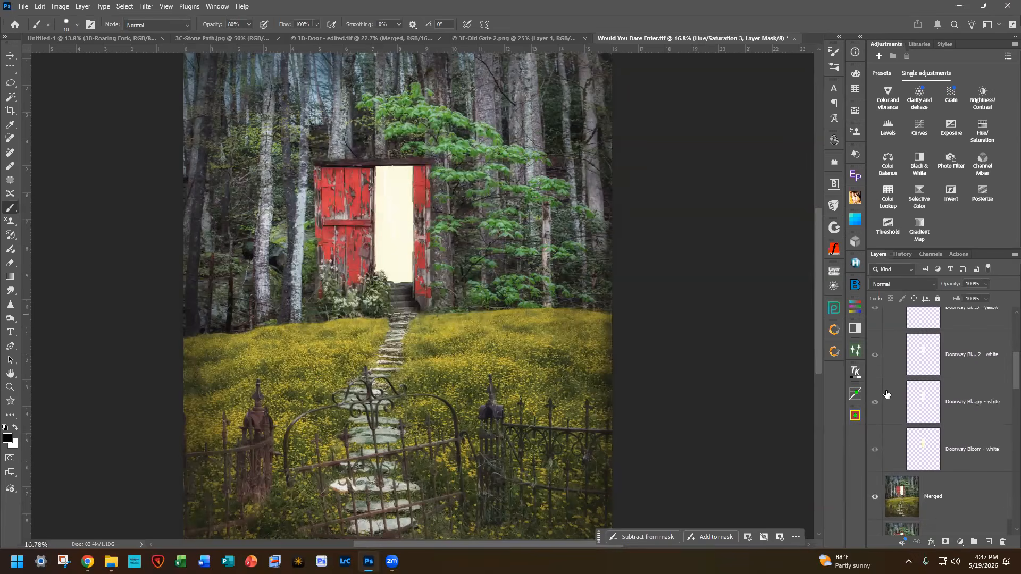
pyautogui.scroll(-1, 886, 394)
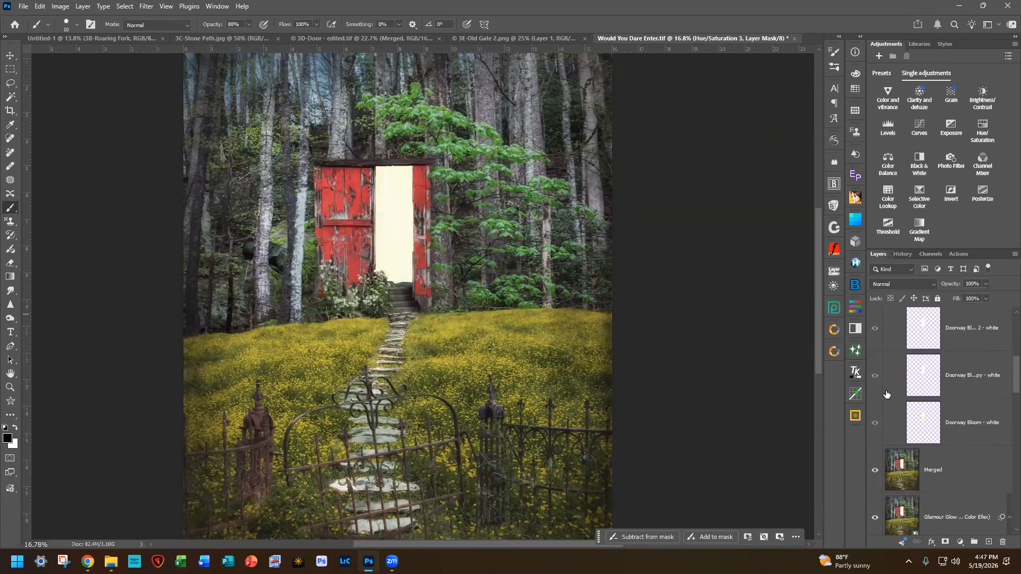
pyautogui.click(874, 424)
pyautogui.scroll(5, 879, 407)
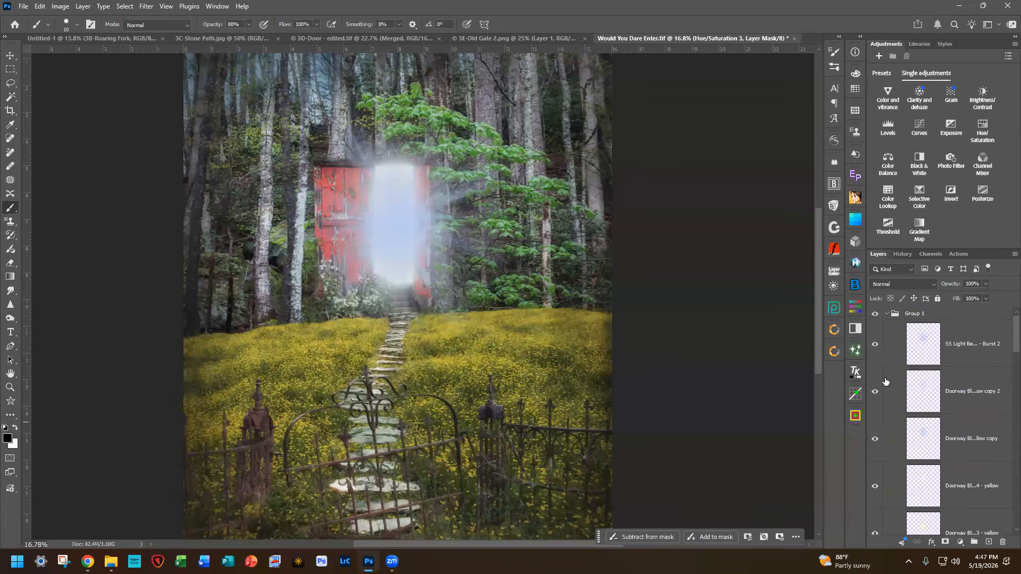
# Step: Ungroup the layers of Group 1
pyautogui.click(938, 315)
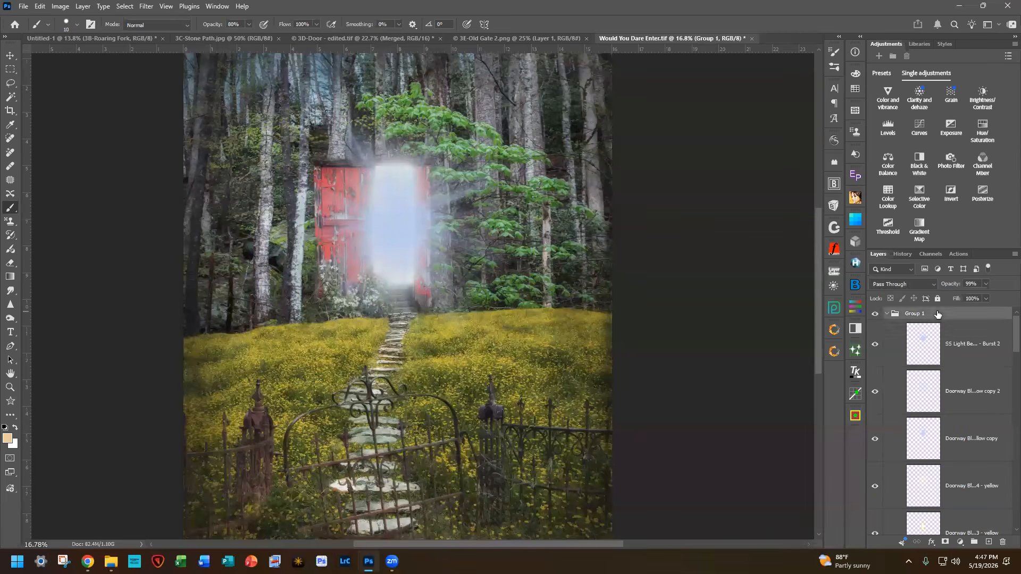
pyautogui.rightClick(937, 314)
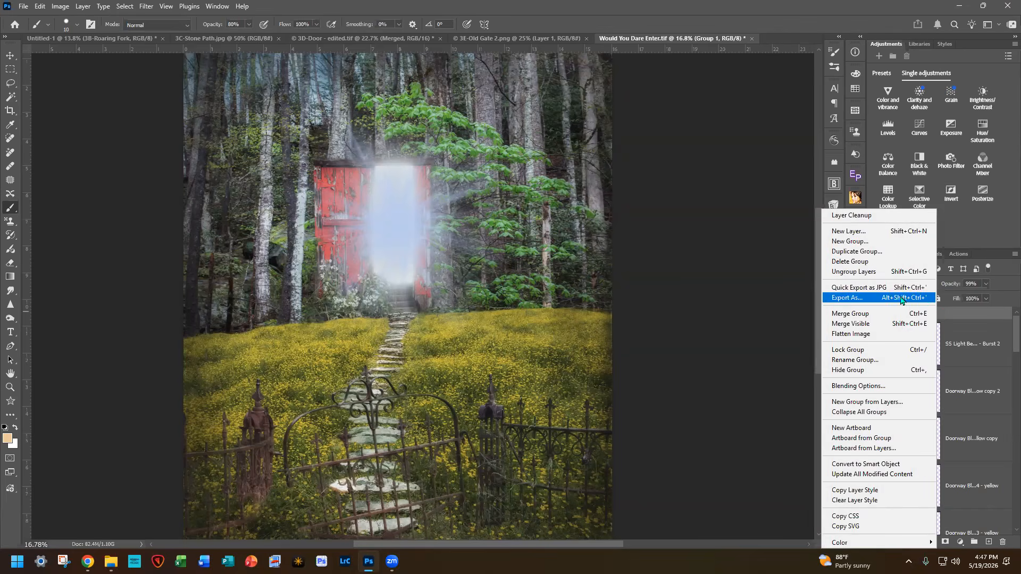
pyautogui.click(871, 272)
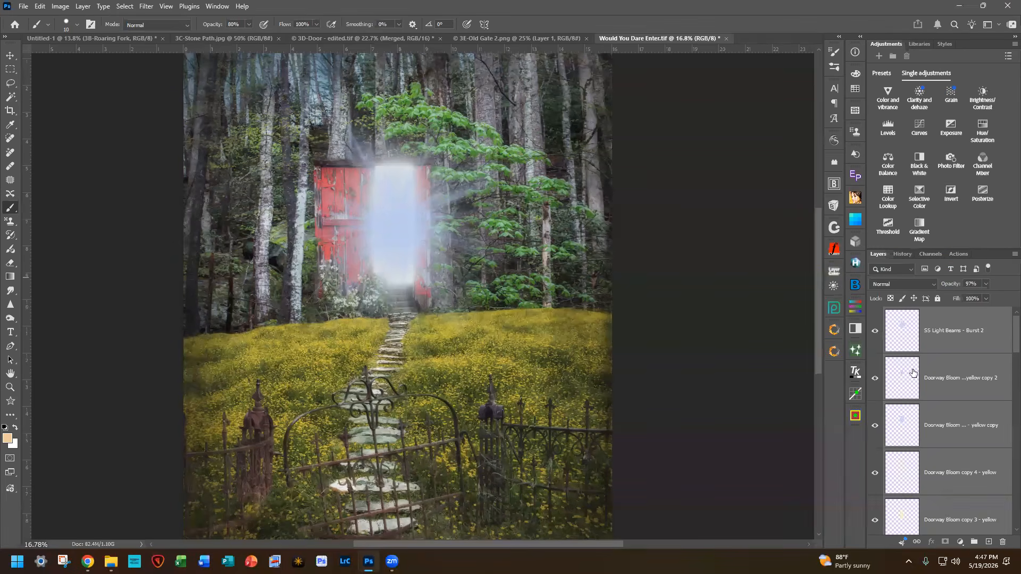
# Step: Hide the SS Light Beams - Burst 2 layer and every Doorway Bloom copy, keeping only Doorway Bloom - white visible
pyautogui.scroll(3, 881, 385)
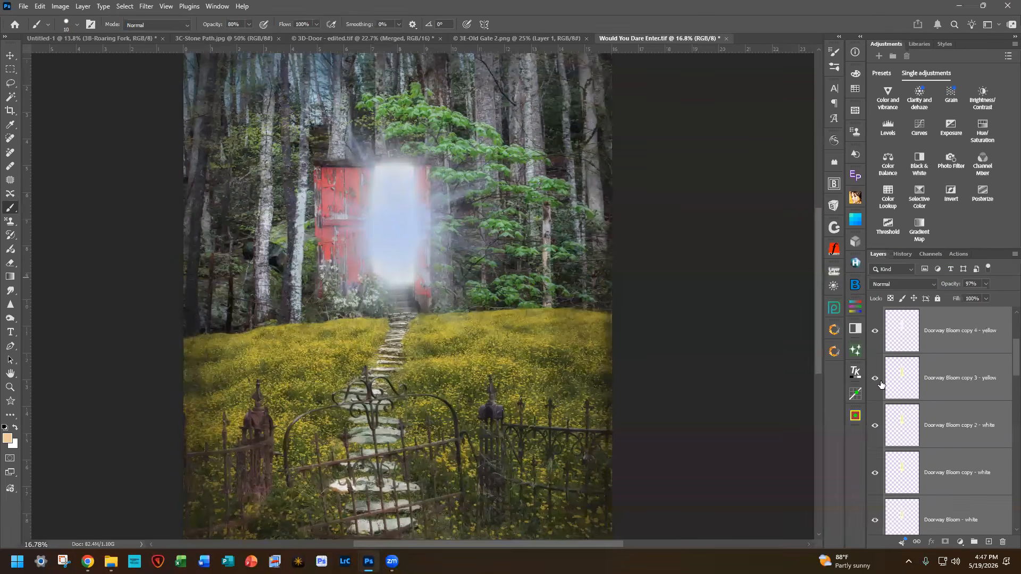
pyautogui.click(875, 330)
pyautogui.click(875, 379)
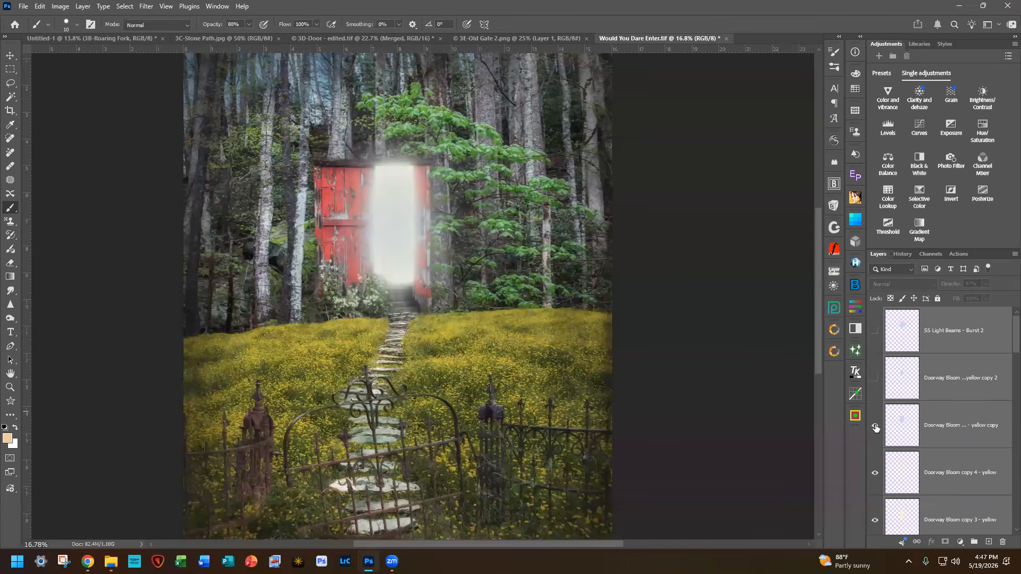
pyautogui.click(875, 426)
pyautogui.click(875, 473)
pyautogui.scroll(-3, 892, 477)
pyautogui.scroll(1, 875, 376)
pyautogui.click(875, 330)
pyautogui.click(875, 379)
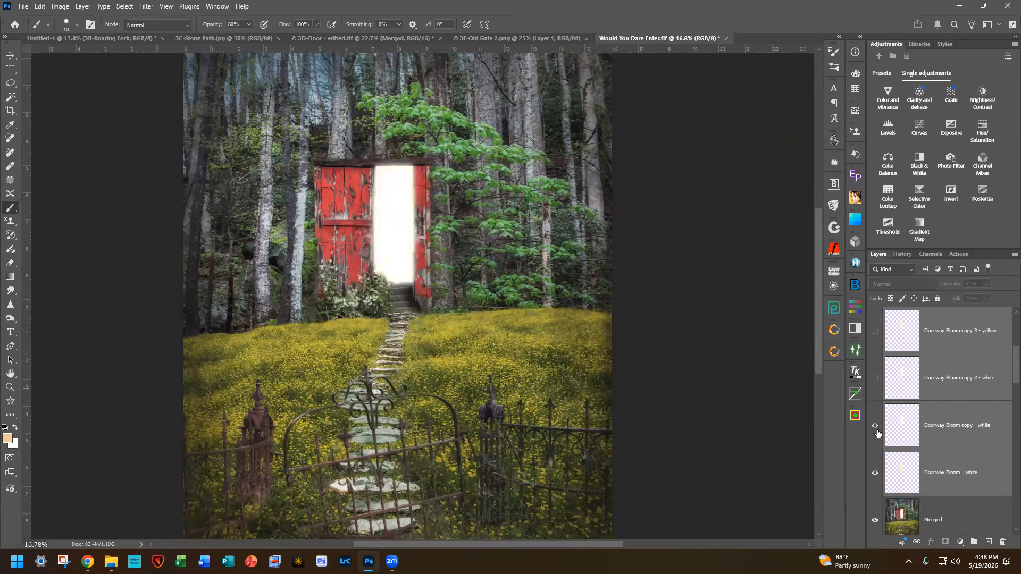
pyautogui.click(875, 425)
# Step: Hide and show the Doorway Bloom - white layer to compare its effect, and examine the doorway up close
pyautogui.click(876, 476)
pyautogui.click(876, 476)
pyautogui.scroll(7, 575, 350)
pyautogui.moveTo(430, 187); pyautogui.dragTo(580, 373)
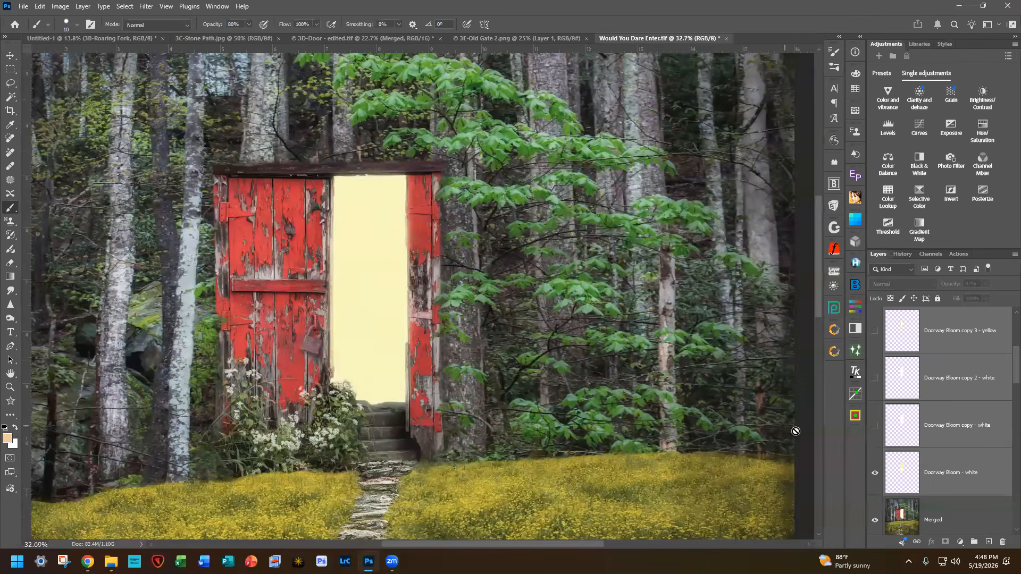
# Step: Reveal the white Doorway Bloom copy and copy 2 layers, followed by the yellow copy 3 and copy 4 layers
pyautogui.click(876, 426)
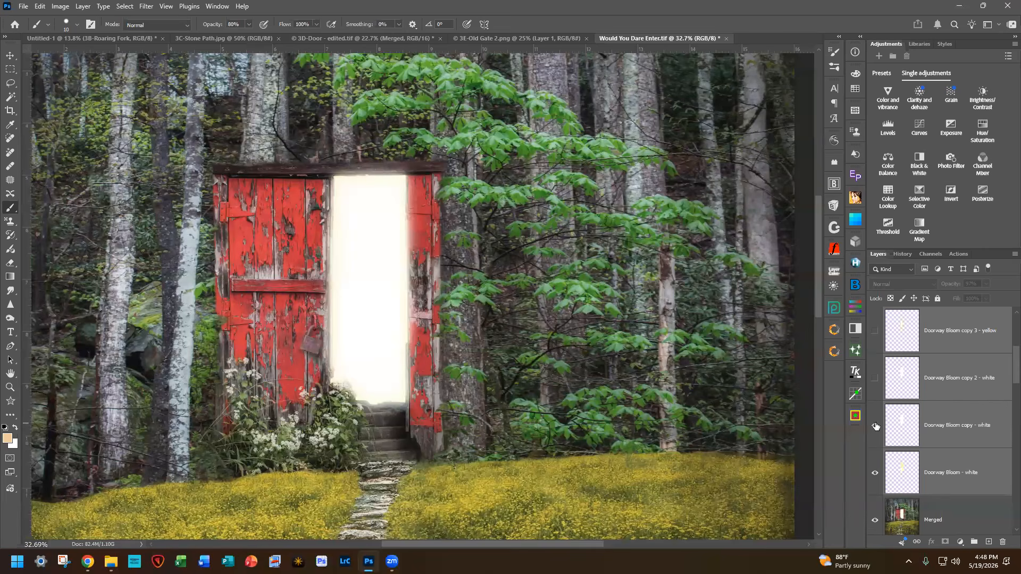
pyautogui.click(876, 379)
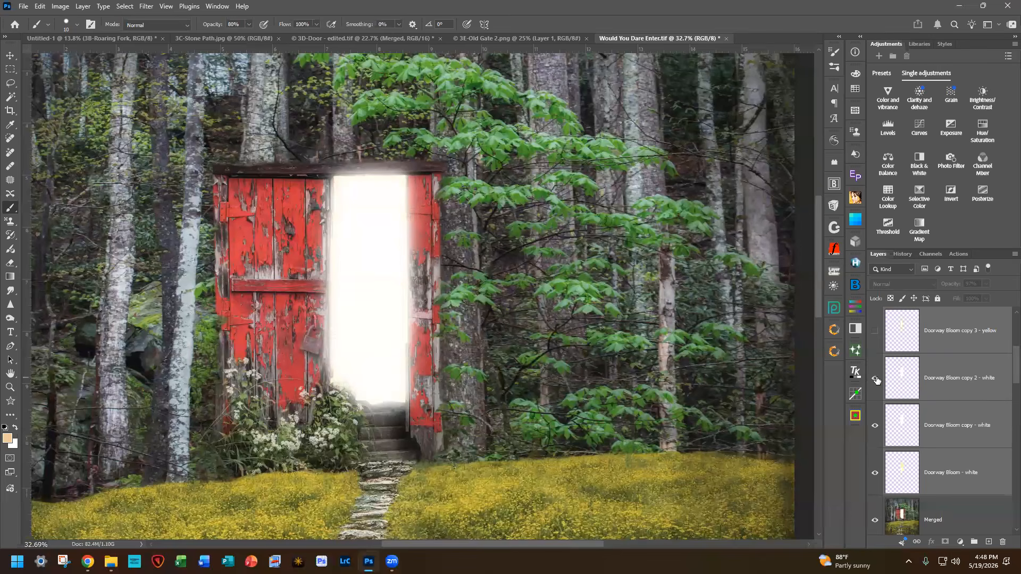
pyautogui.scroll(1, 880, 386)
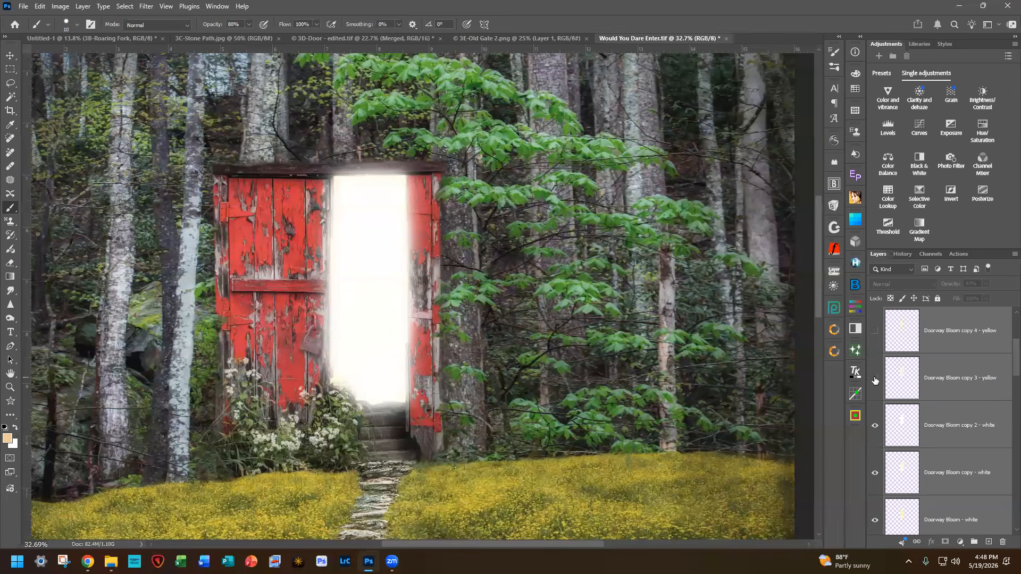
pyautogui.click(875, 379)
pyautogui.scroll(1, 875, 379)
pyautogui.click(873, 377)
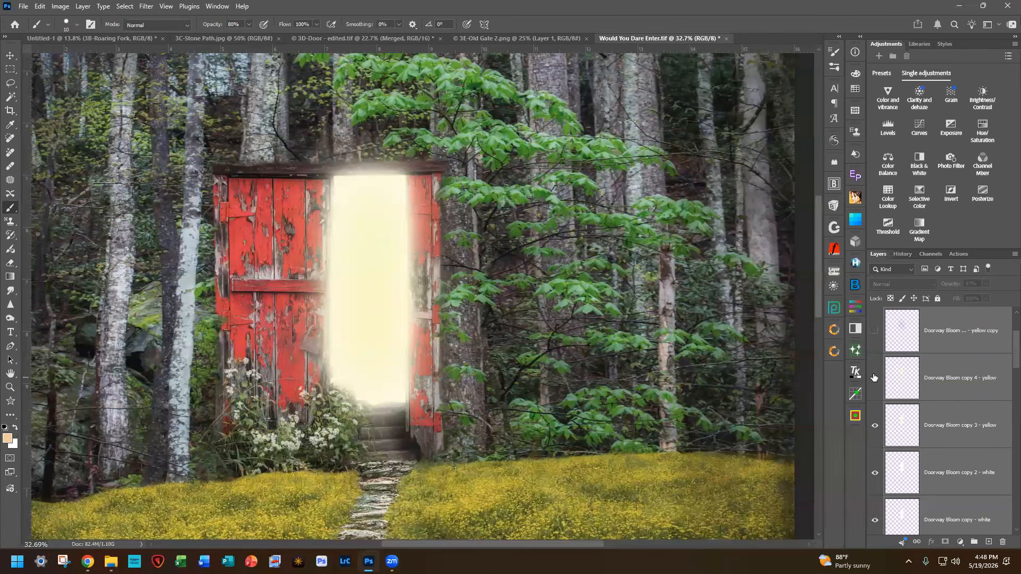
# Step: Reveal the Doorway Bloom yellow copy and yellow copy 2 layers, followed by the SS Light Beams - Burst 2 layer
pyautogui.click(876, 332)
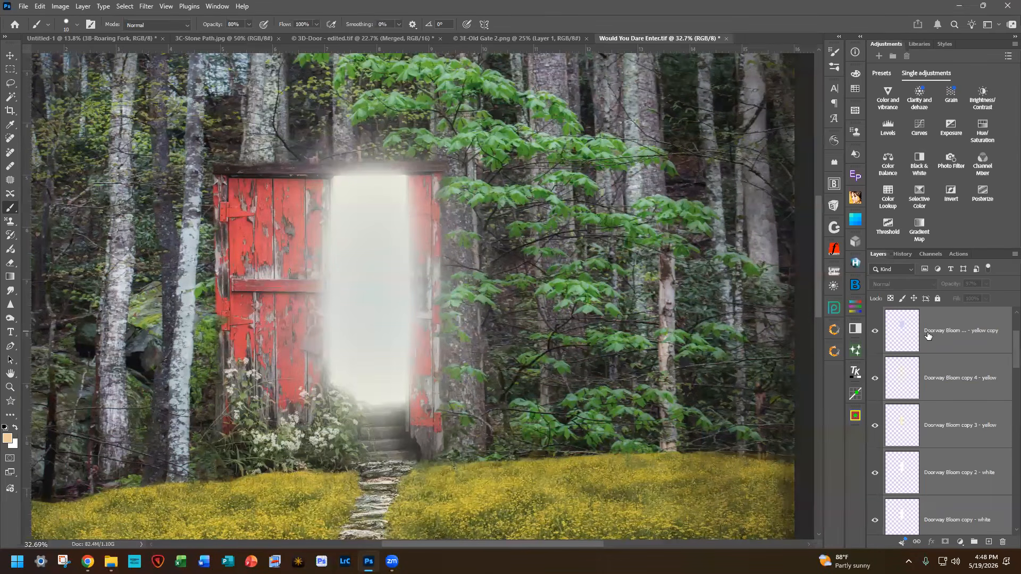
pyautogui.hotkey('ctrl', 'j')
pyautogui.scroll(1, 914, 415)
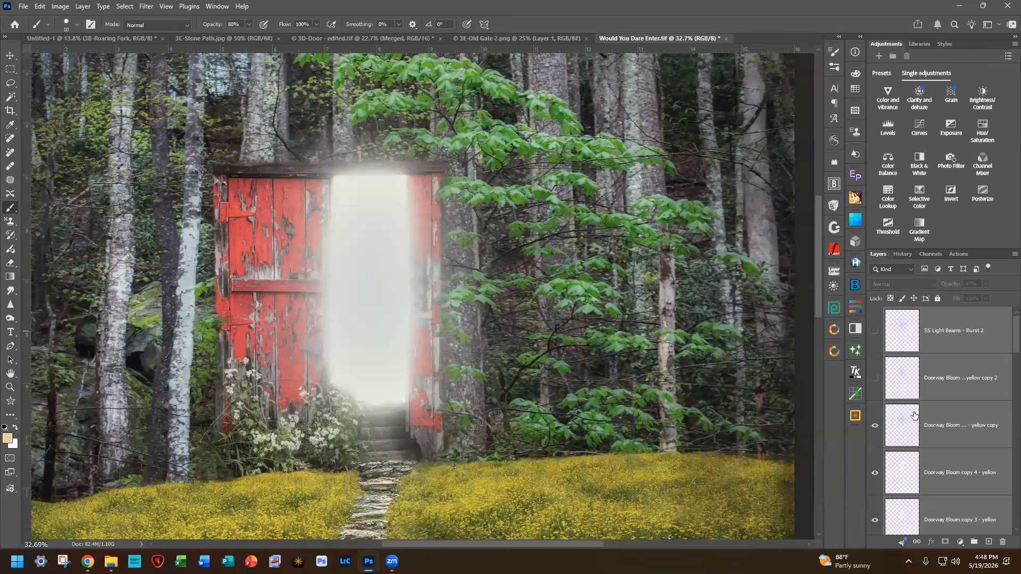
pyautogui.click(875, 380)
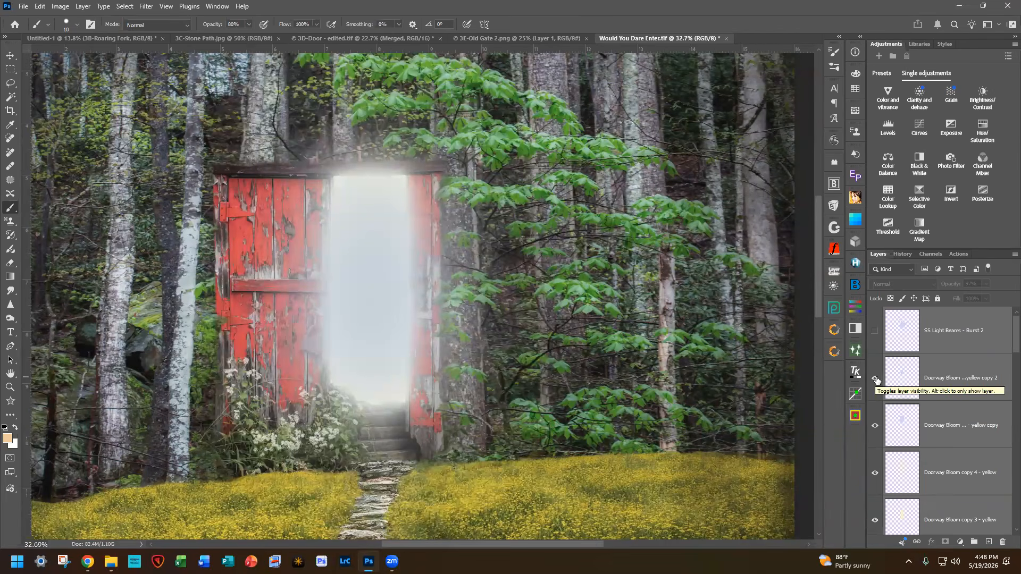
pyautogui.click(875, 334)
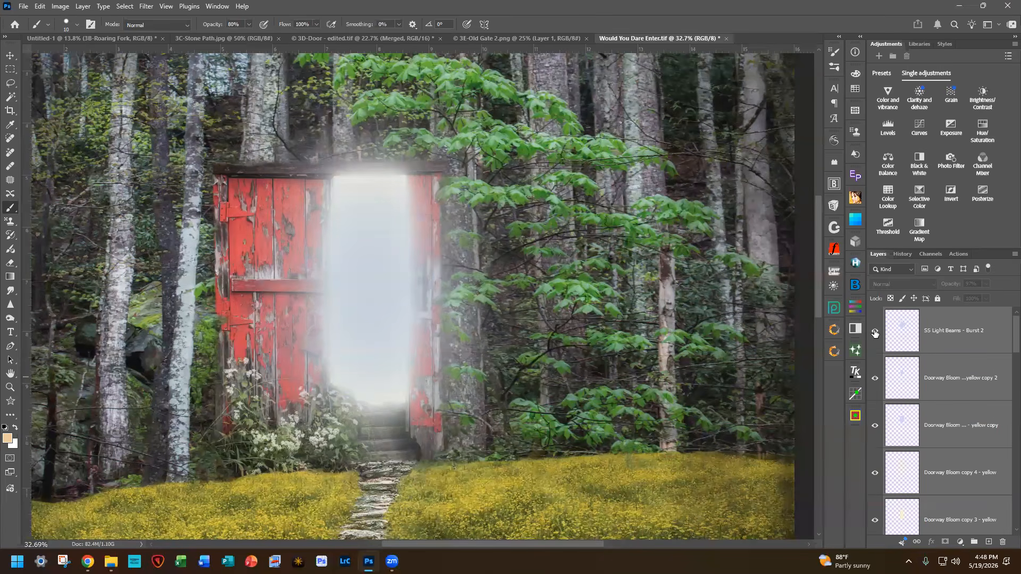
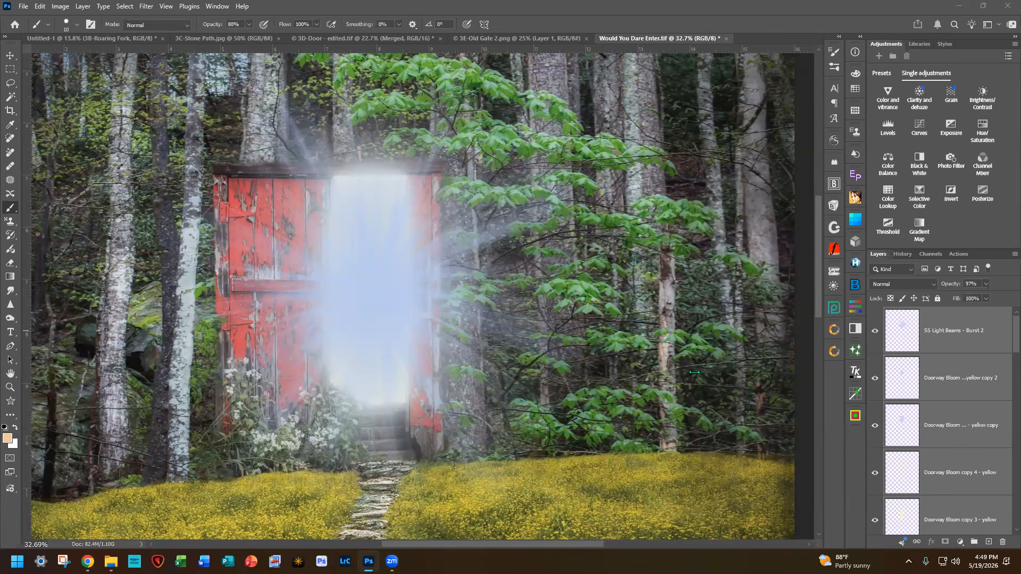
# Step: Lower the opacity of the selected light beam and Doorway Bloom layers to 65%, and check the whole composite
pyautogui.click(987, 284)
pyautogui.moveTo(986, 299); pyautogui.dragTo(971, 299)
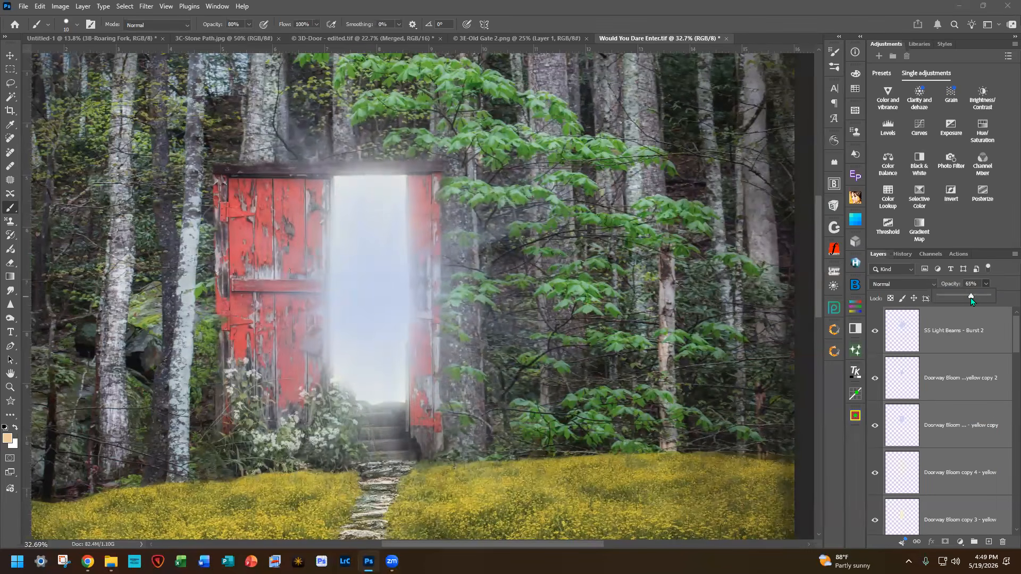
pyautogui.scroll(-3, 657, 370)
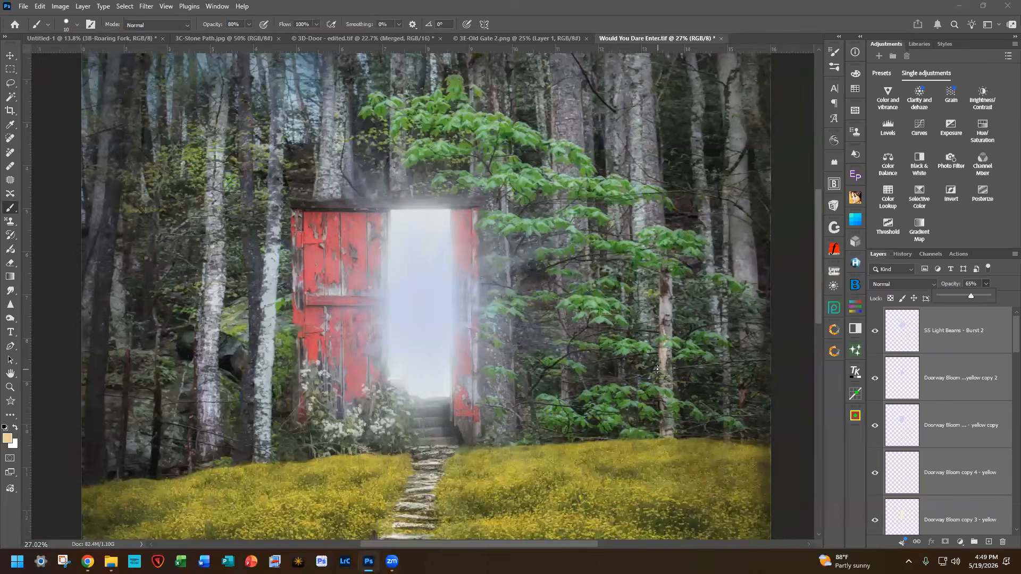
pyautogui.scroll(-3, 657, 369)
pyautogui.scroll(1, 657, 369)
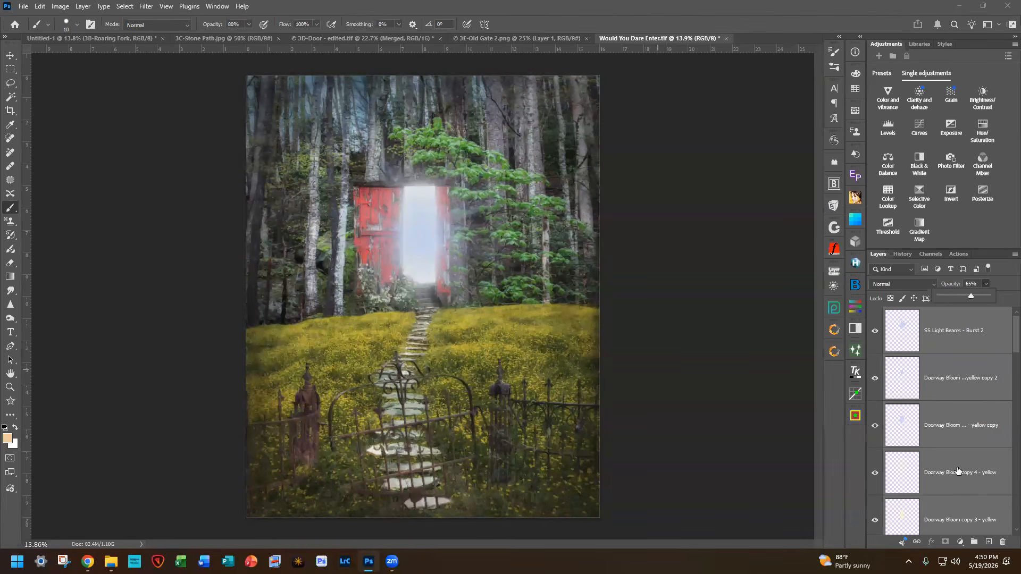
# Step: Reveal the masked gray VCPC texture layer below the lock layer
pyautogui.scroll(-5, 958, 470)
pyautogui.scroll(-5, 959, 470)
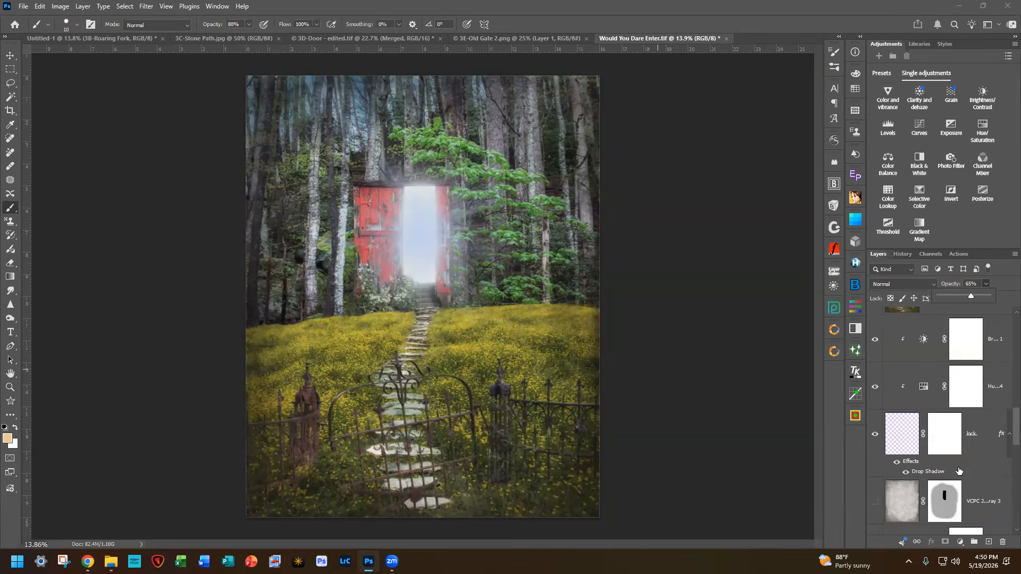
pyautogui.scroll(-1, 959, 471)
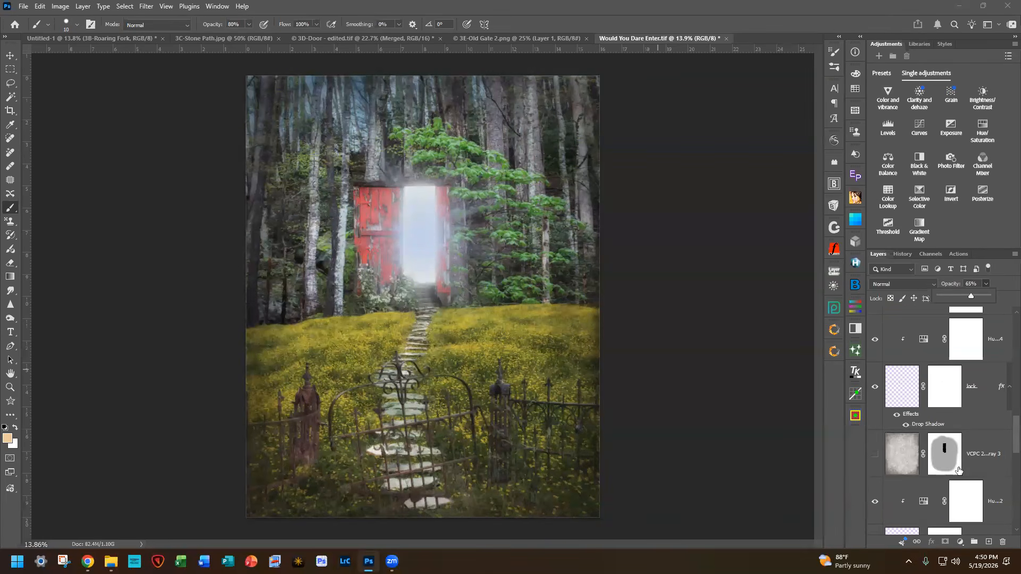
pyautogui.click(875, 457)
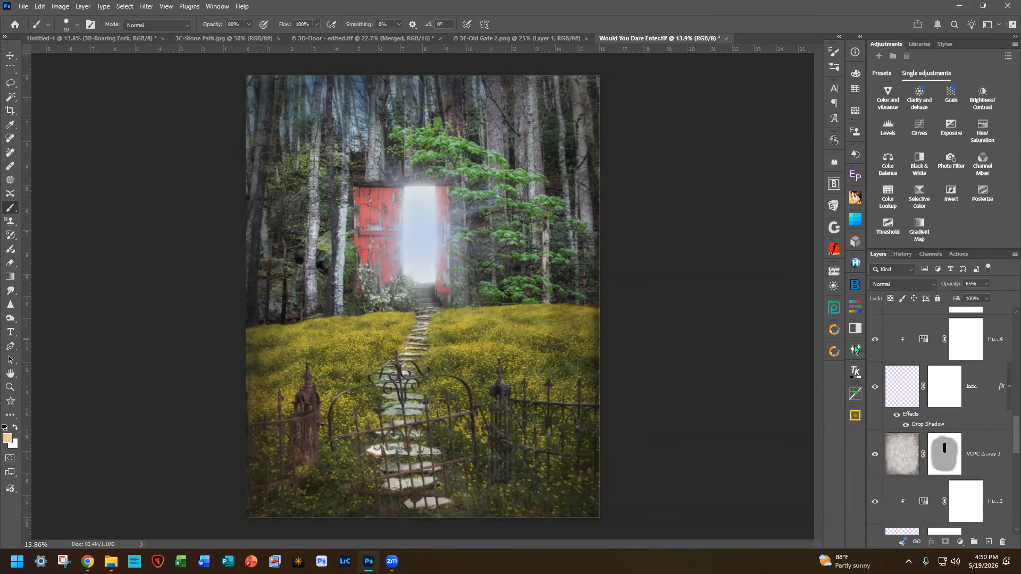
# Step: Isolate the Background layer and reveal the forest photo, the Sky Replacement Group and the 3A-Door layer above it
pyautogui.scroll(3, 916, 371)
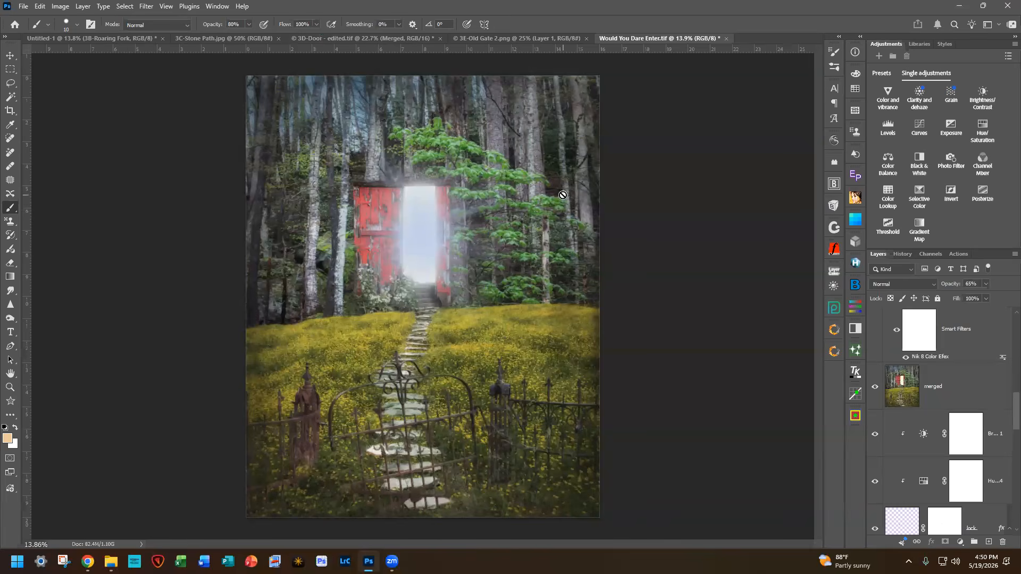
pyautogui.scroll(-1, 883, 468)
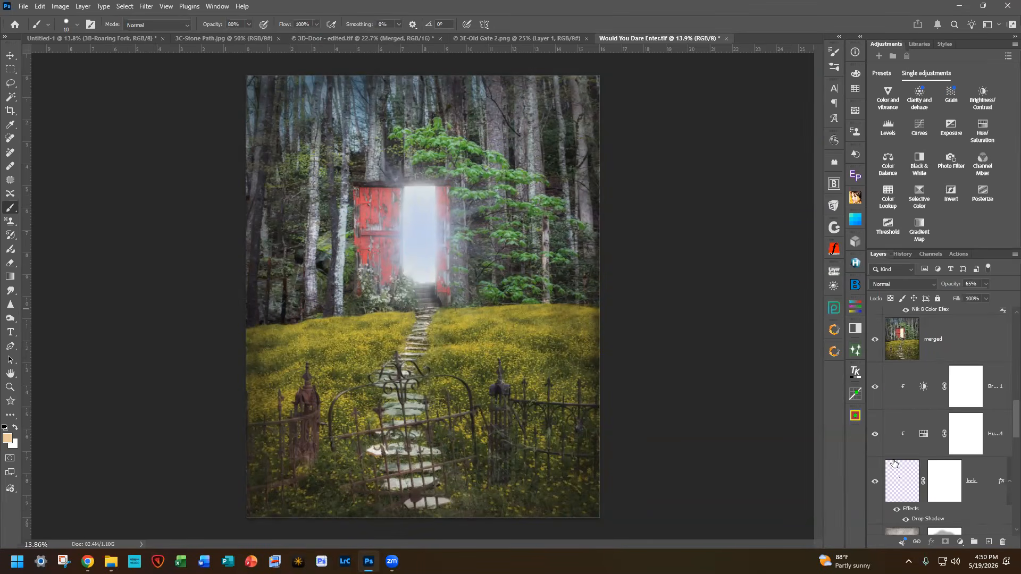
pyautogui.scroll(-4, 878, 484)
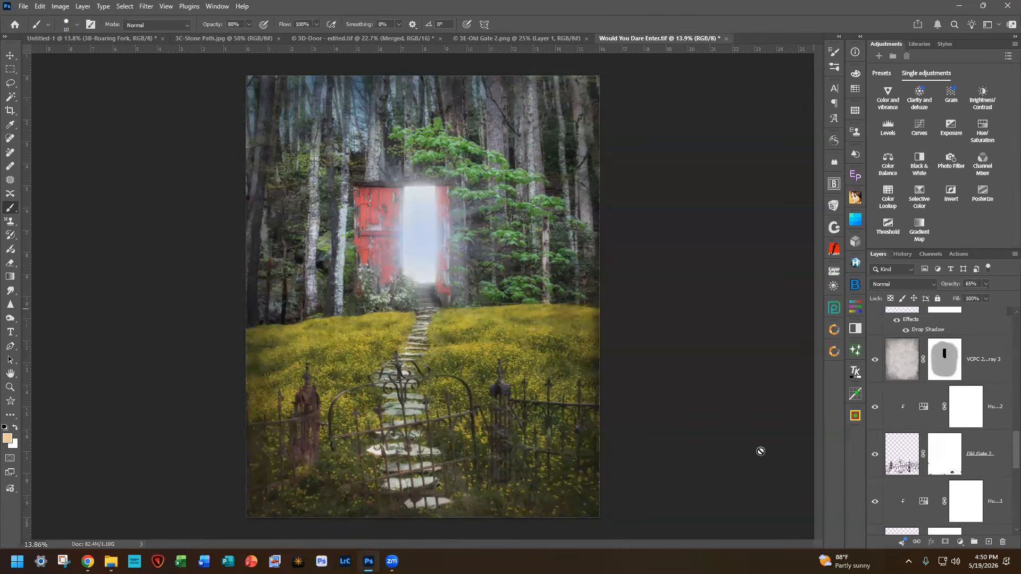
pyautogui.scroll(-4, 913, 462)
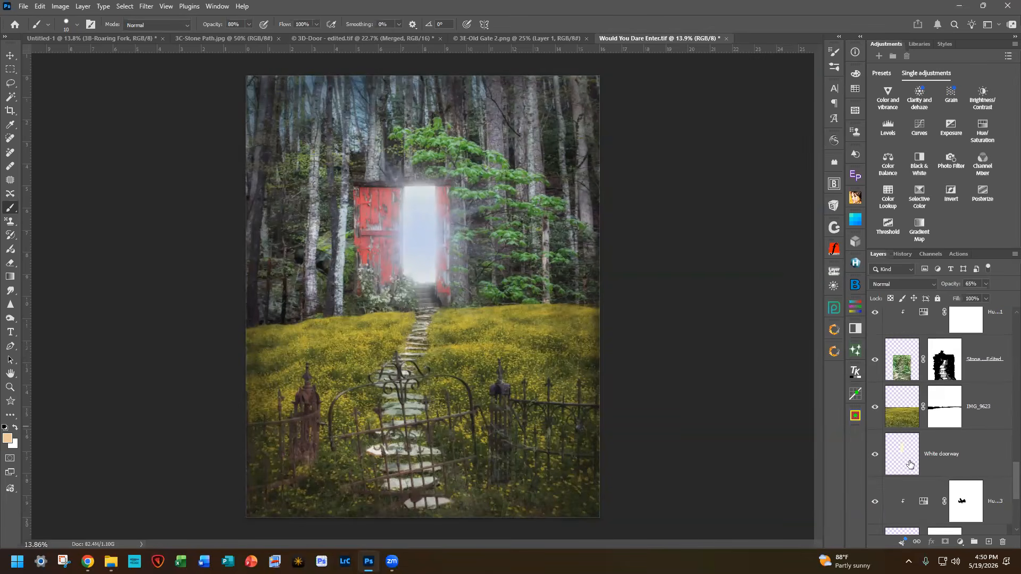
pyautogui.scroll(1, 910, 465)
pyautogui.scroll(-5, 910, 465)
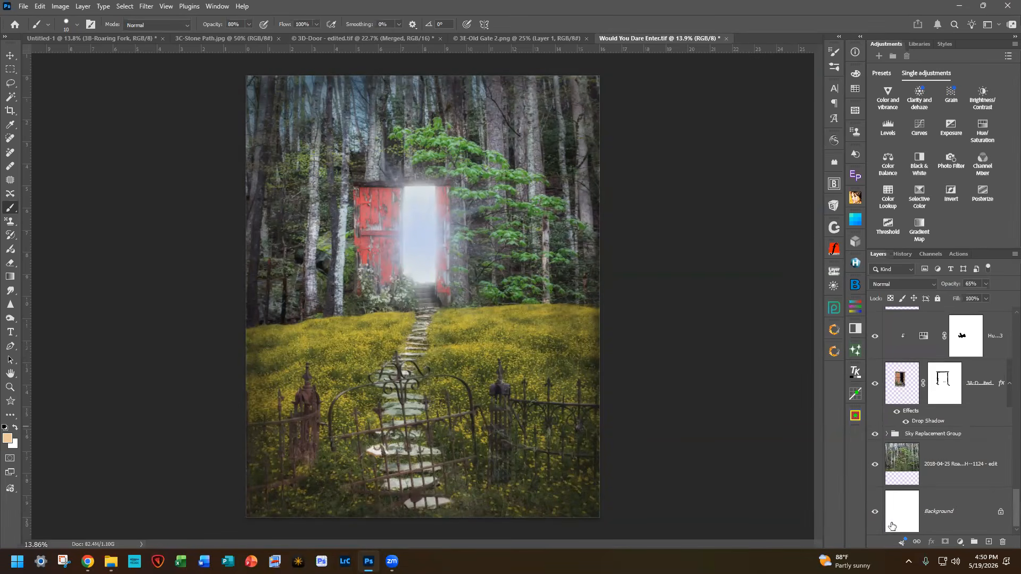
pyautogui.keyDown('alt'); pyautogui.click(874, 514); pyautogui.keyUp('alt')
pyautogui.click(875, 465)
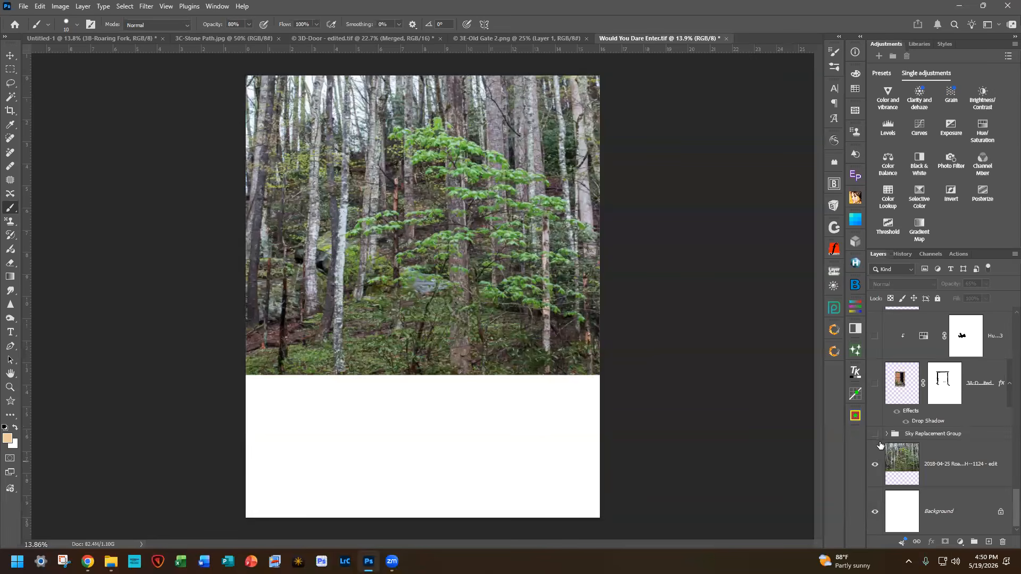
pyautogui.click(874, 434)
pyautogui.click(875, 384)
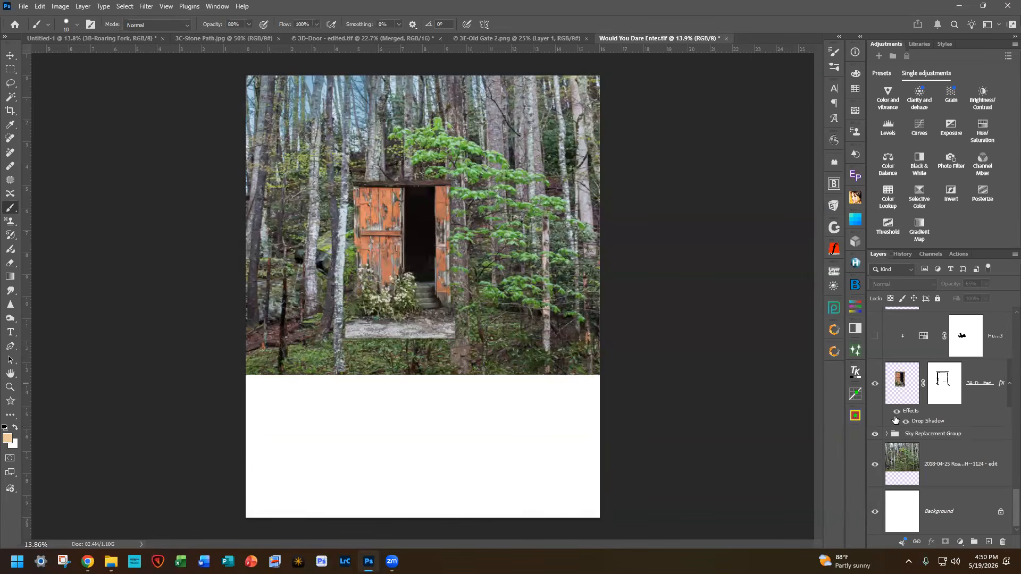
# Step: Select the dark doorway opening on the 3A-Door layer with the Quick Selection tool
pyautogui.scroll(2, 902, 449)
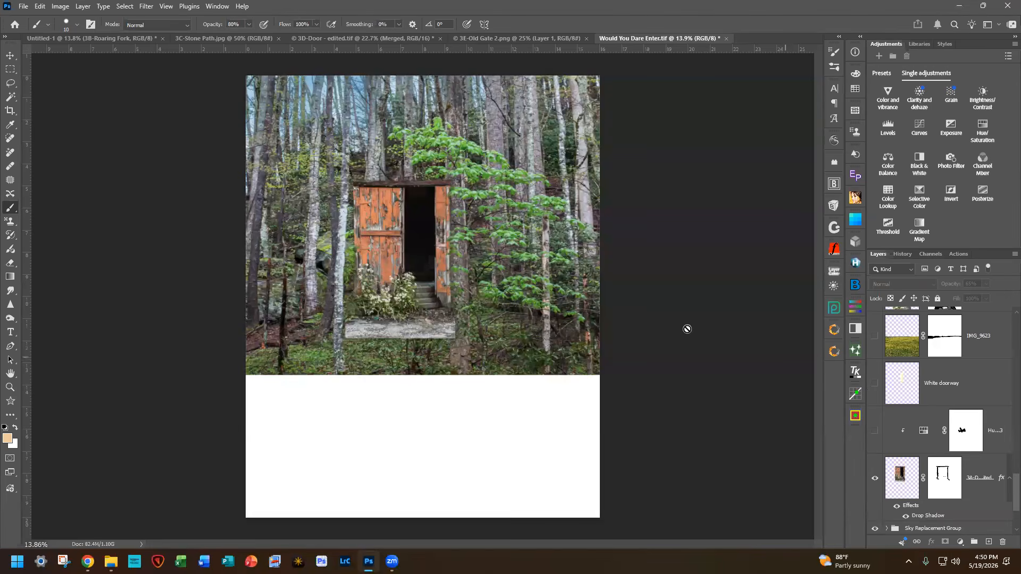
pyautogui.moveTo(10, 98); pyautogui.dragTo(69, 118)
pyautogui.click(65, 107)
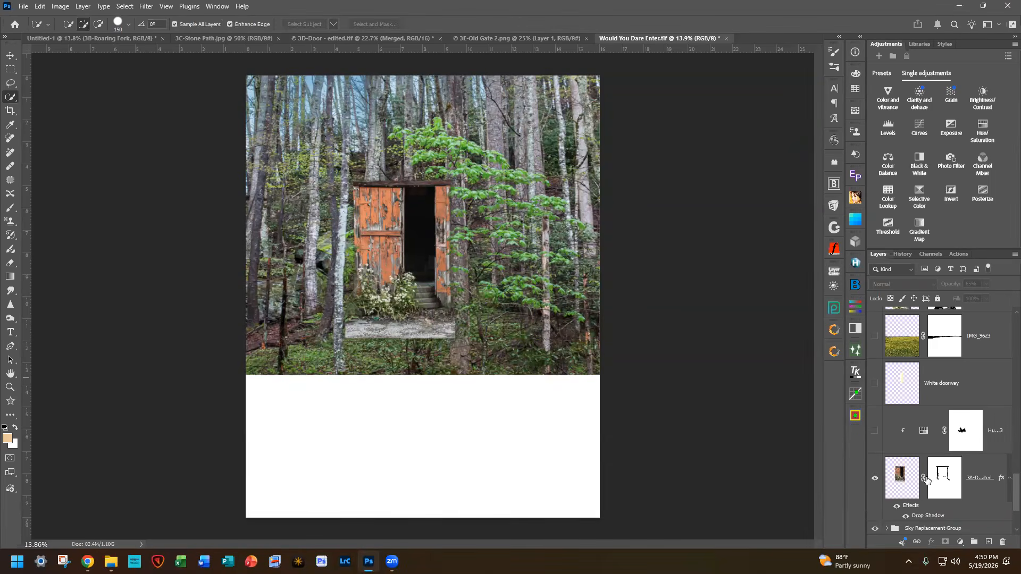
pyautogui.click(902, 485)
pyautogui.moveTo(422, 199); pyautogui.dragTo(422, 235)
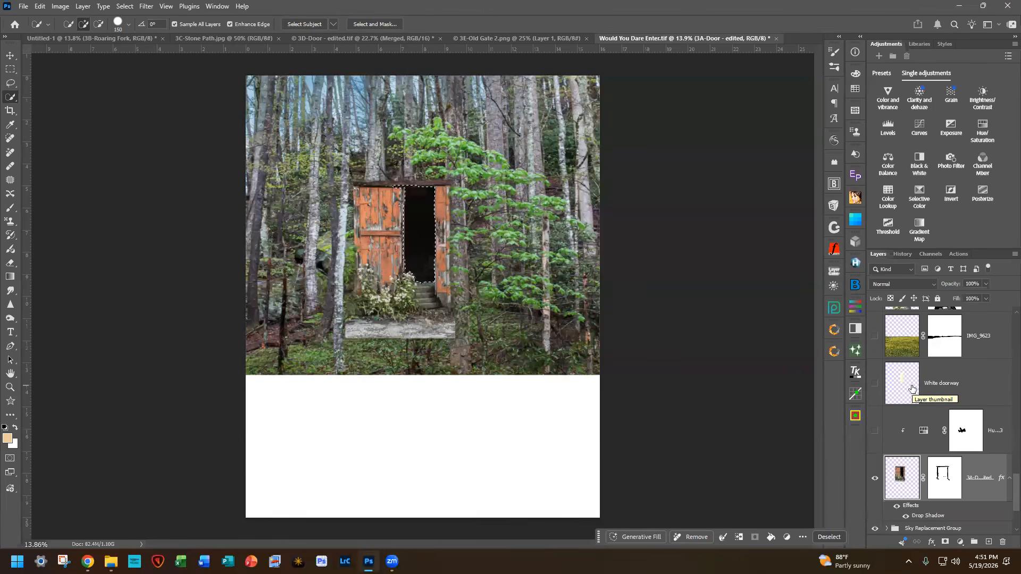
# Step: Copy the selected doorway opening to a new layer and turn it white
pyautogui.hotkey('ctrl', 'j')
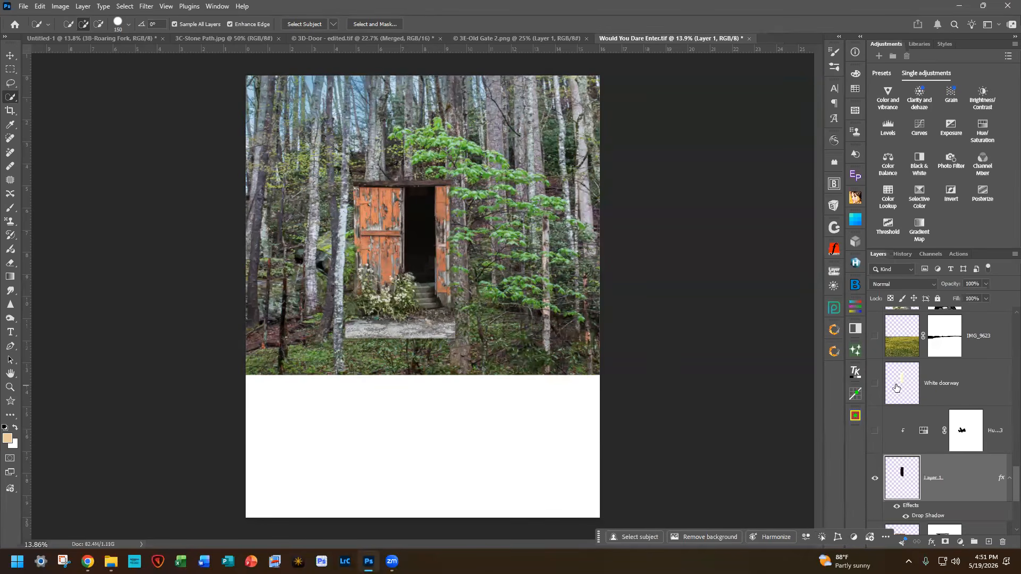
pyautogui.click(15, 428)
pyautogui.hotkey('ctrl', 'i')
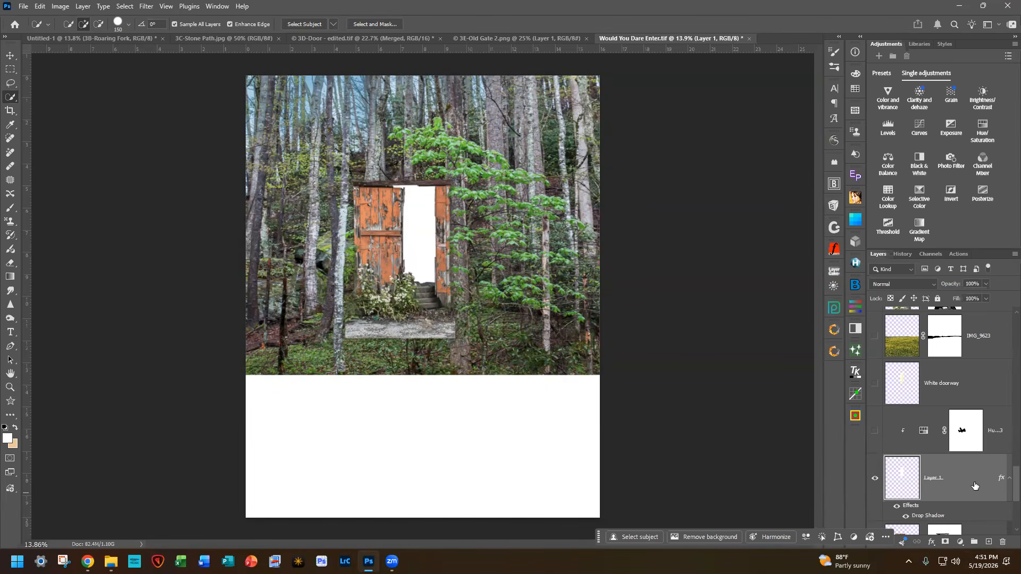
# Step: Delete the white doorway copy and clip the Hue/Saturation 3 adjustment to the 3A-Door layer again
pyautogui.click(999, 542)
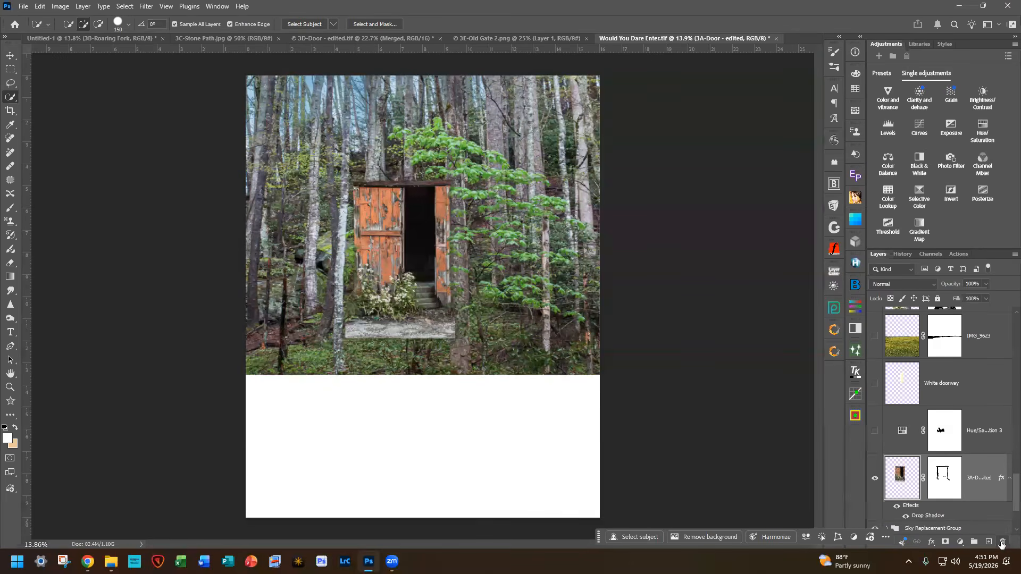
pyautogui.moveTo(975, 457); pyautogui.dragTo(974, 450)
pyautogui.keyDown('alt'); pyautogui.click(974, 451); pyautogui.keyUp('alt')
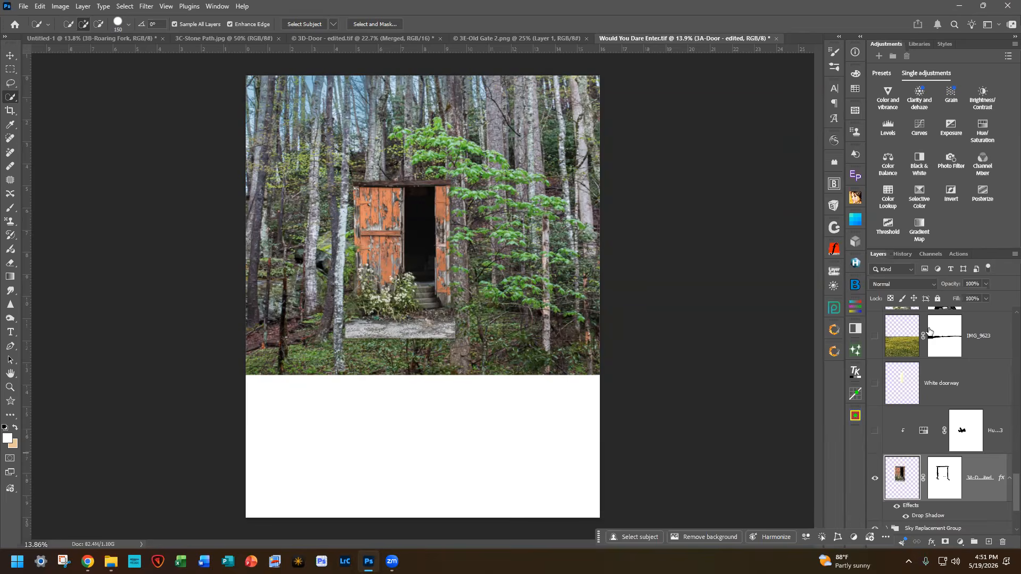
# Step: View the SS Light Beams - Burst 2 layer on its own and restore the previous layer visibility
pyautogui.scroll(5, 931, 448)
pyautogui.scroll(3, 931, 448)
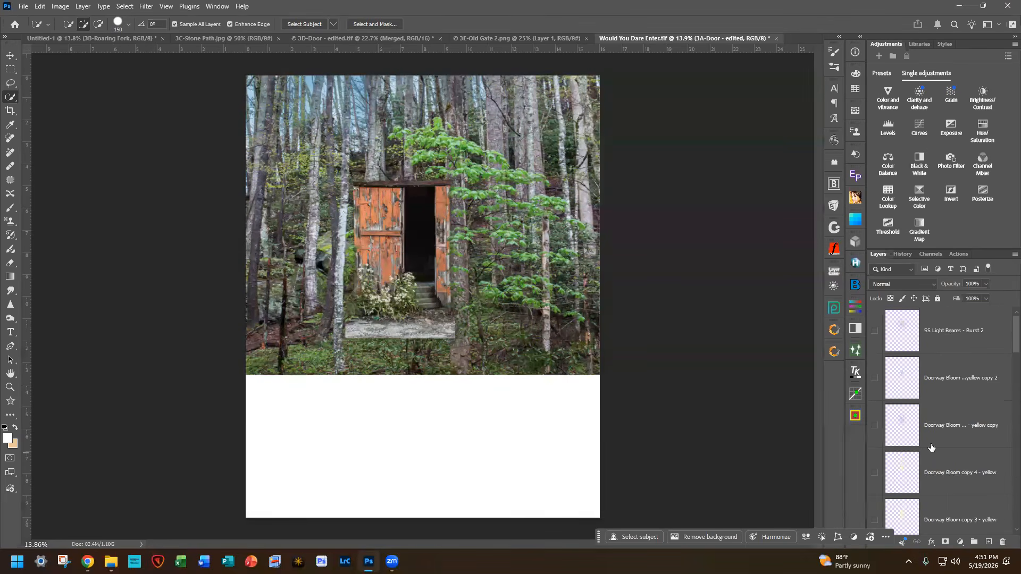
pyautogui.click(875, 333)
pyautogui.click(875, 332)
pyautogui.keyDown('alt'); pyautogui.click(875, 333); pyautogui.keyUp('alt')
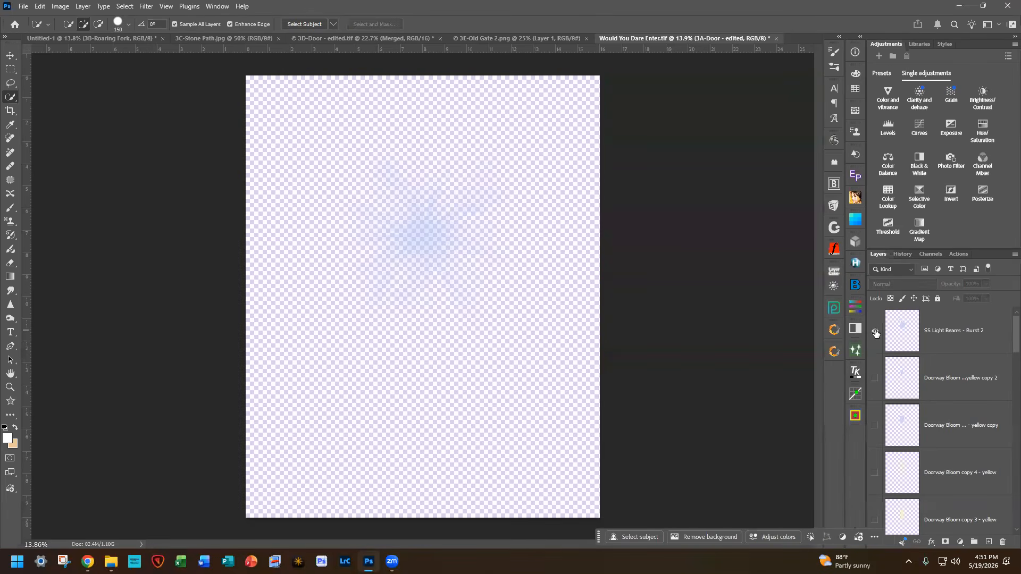
pyautogui.keyDown('alt'); pyautogui.click(875, 333); pyautogui.keyUp('alt')
# Step: Reveal the White doorway layer above the door and the IMG_9623 flower field layer
pyautogui.scroll(-5, 928, 422)
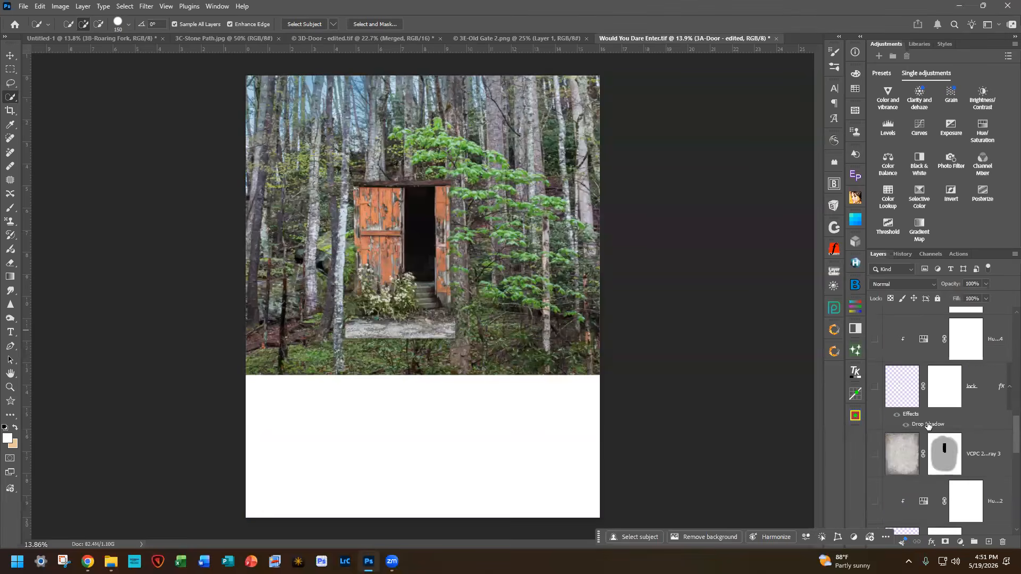
pyautogui.scroll(-5, 928, 424)
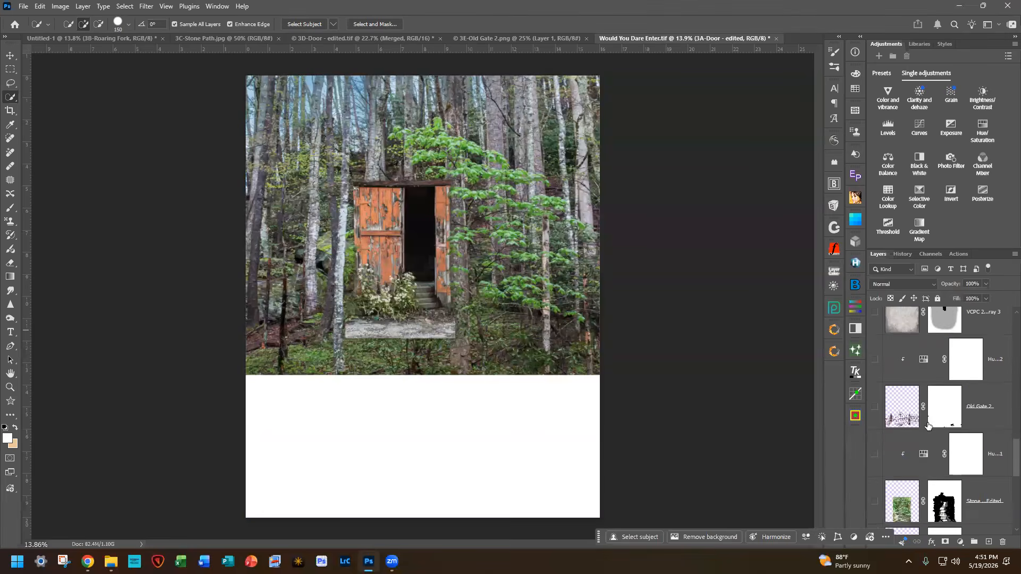
pyautogui.click(891, 467)
pyautogui.scroll(-3, 891, 467)
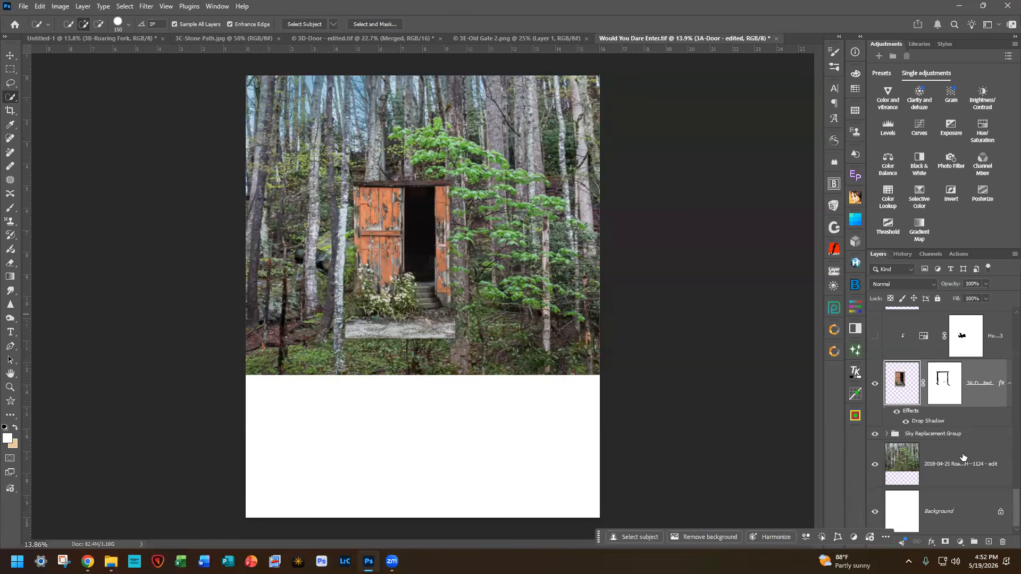
pyautogui.scroll(6, 961, 456)
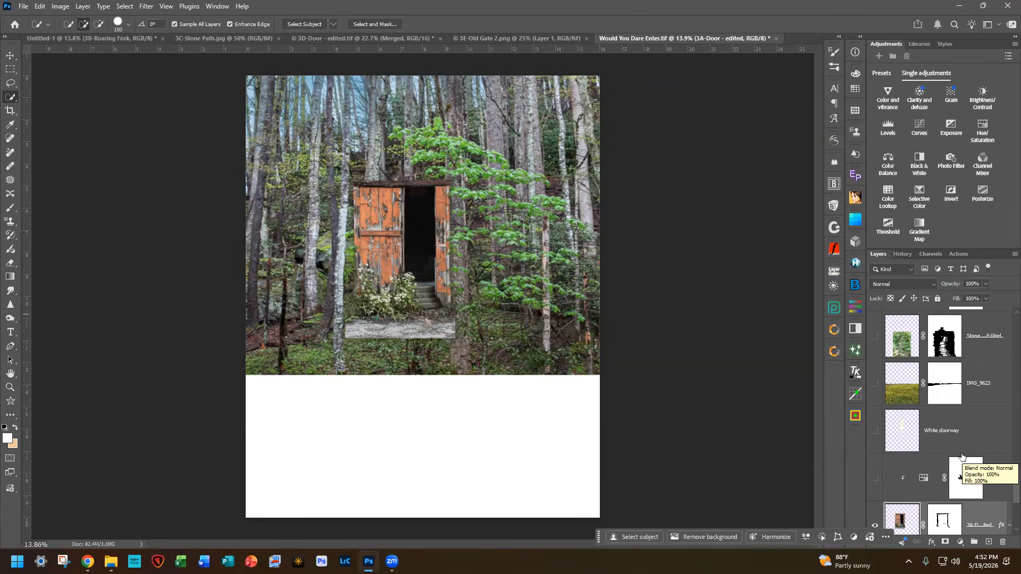
pyautogui.click(961, 459)
pyautogui.scroll(-1, 995, 425)
pyautogui.click(983, 383)
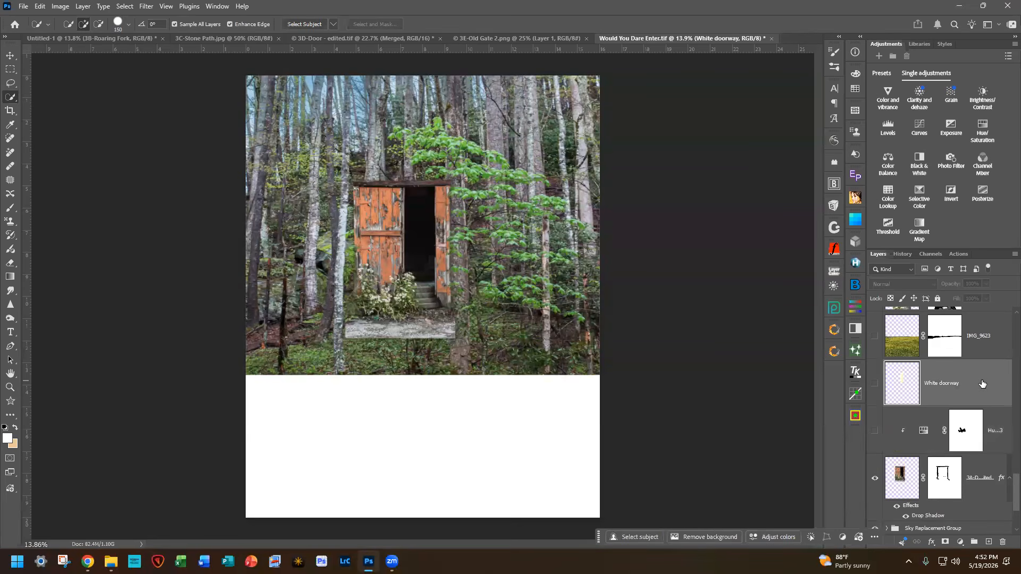
pyautogui.click(875, 383)
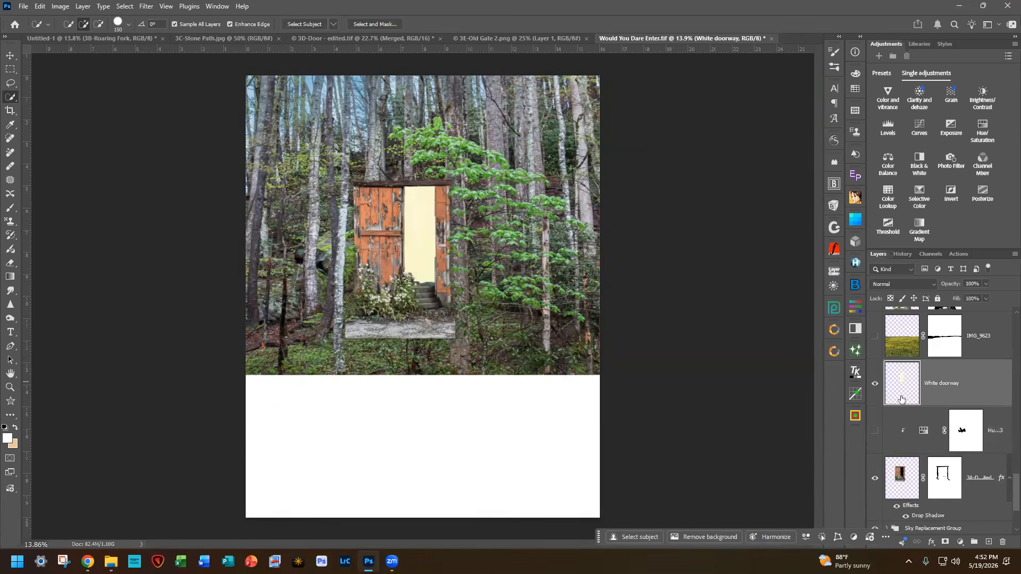
pyautogui.click(875, 336)
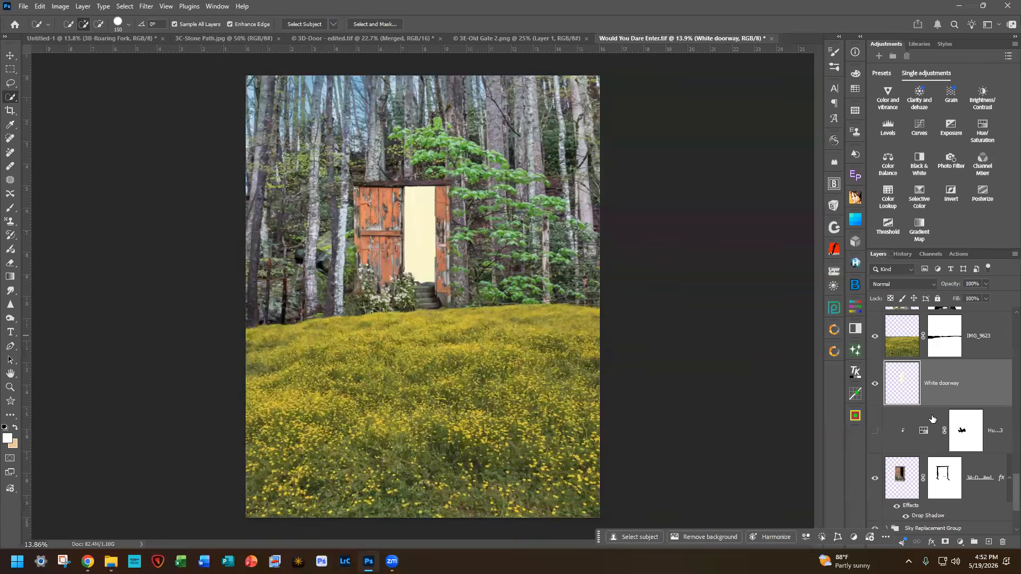
pyautogui.scroll(2, 932, 419)
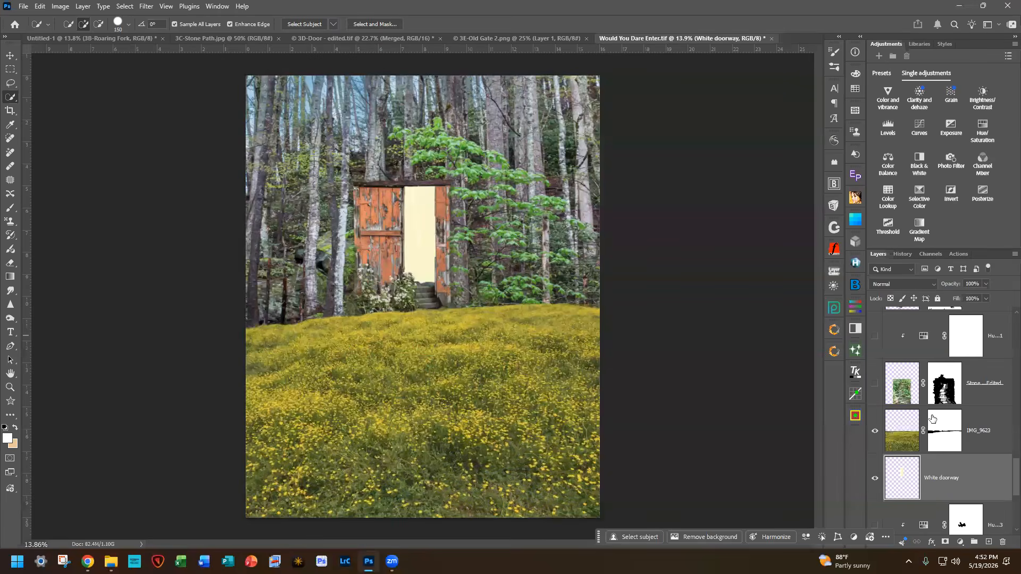
# Step: Reveal the stone path and Old Gate 2 layers together with their clipped Hue/Saturation 1 and Hue/Saturation 2 adjustments
pyautogui.click(875, 384)
pyautogui.click(876, 336)
pyautogui.scroll(2, 907, 423)
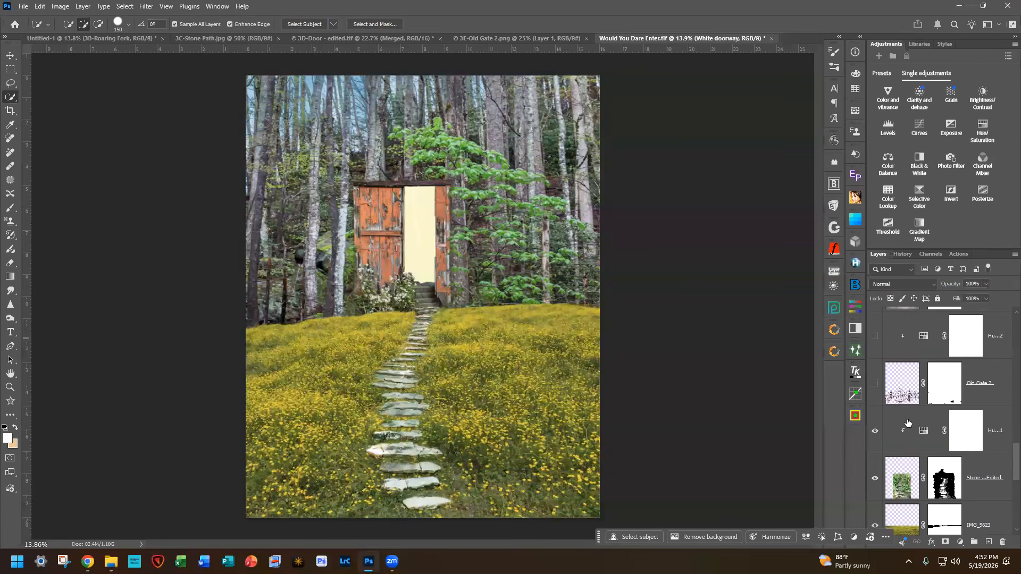
pyautogui.click(875, 383)
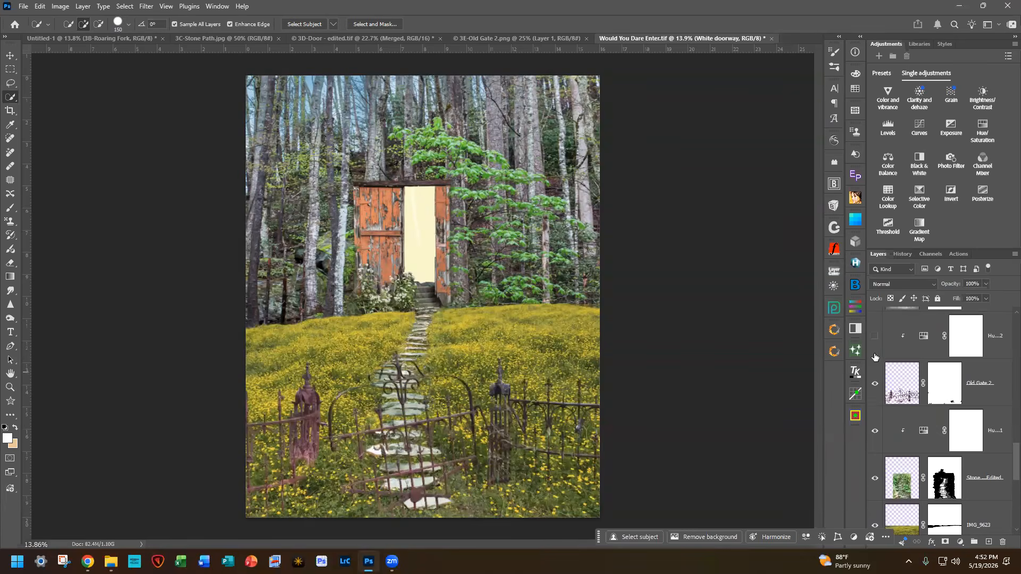
pyautogui.scroll(3, 899, 394)
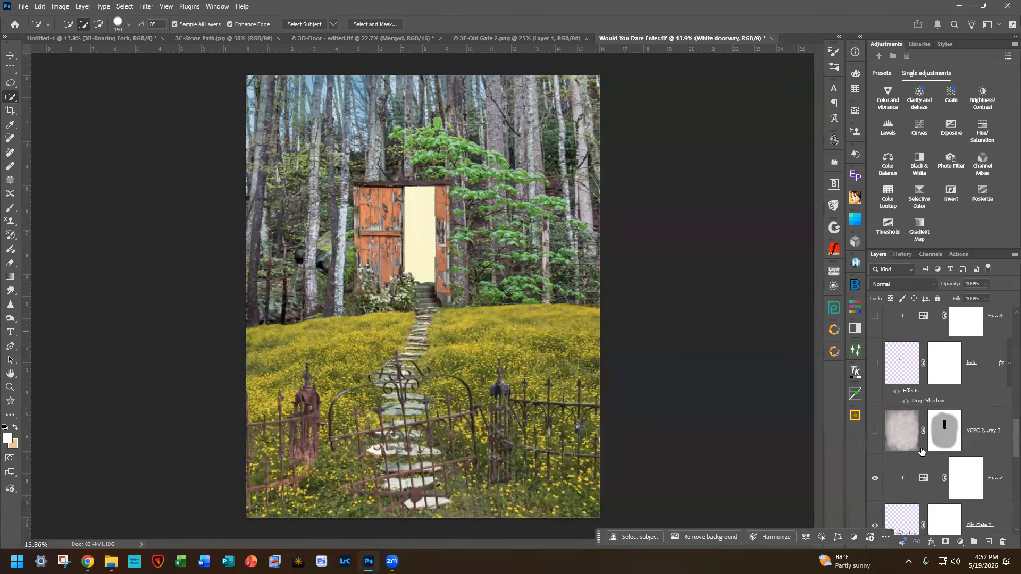
pyautogui.scroll(-1, 922, 451)
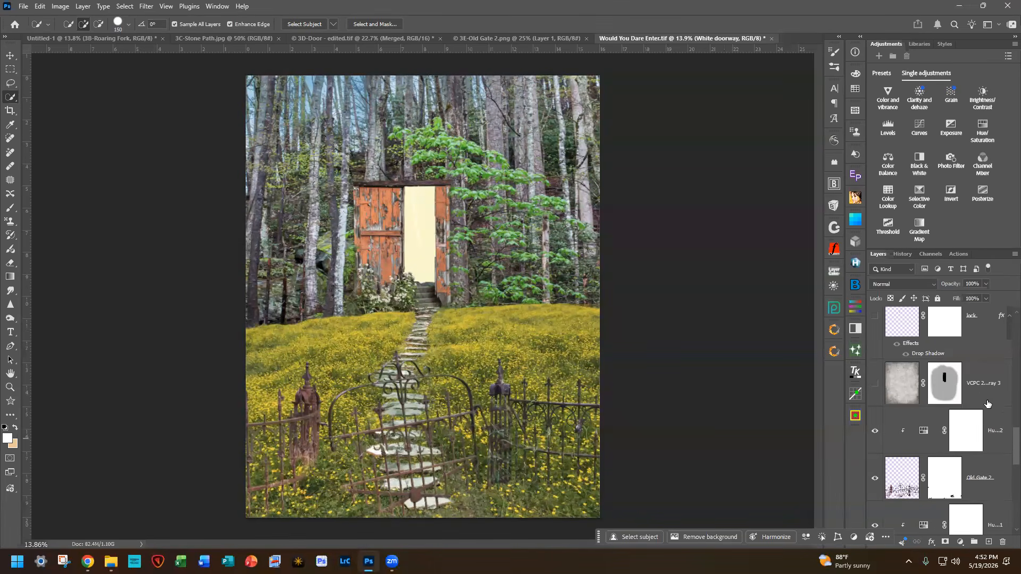
# Step: Select the layers from Hue/Saturation 2 down to Background and stamp them into a new merged layer above
pyautogui.click(987, 421)
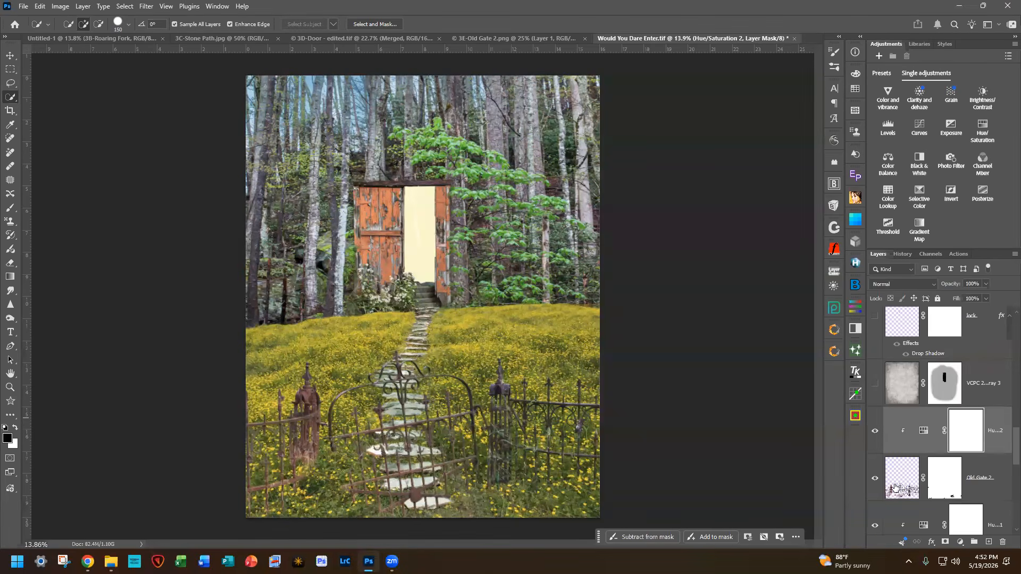
pyautogui.scroll(-2, 892, 451)
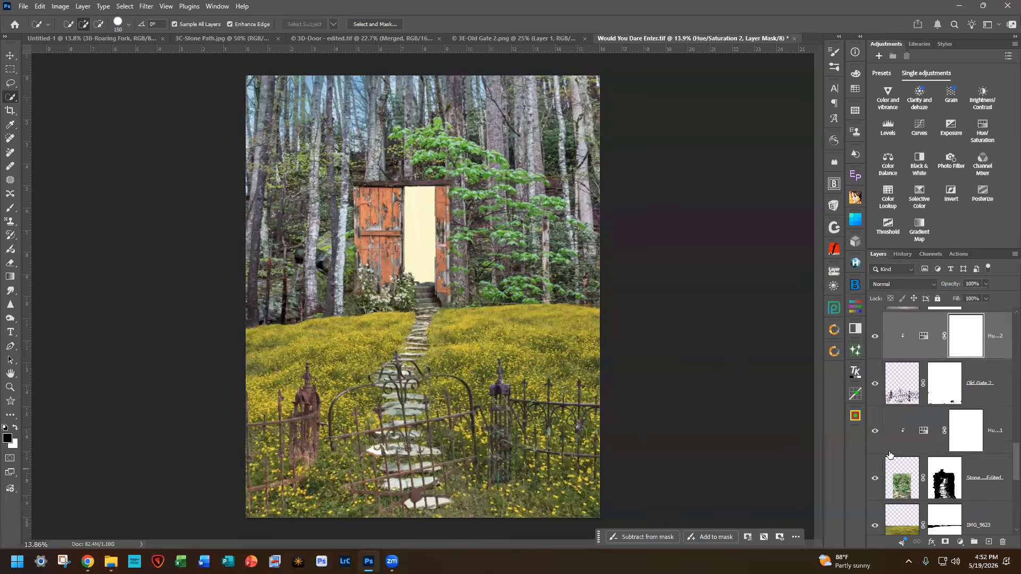
pyautogui.scroll(-5, 900, 441)
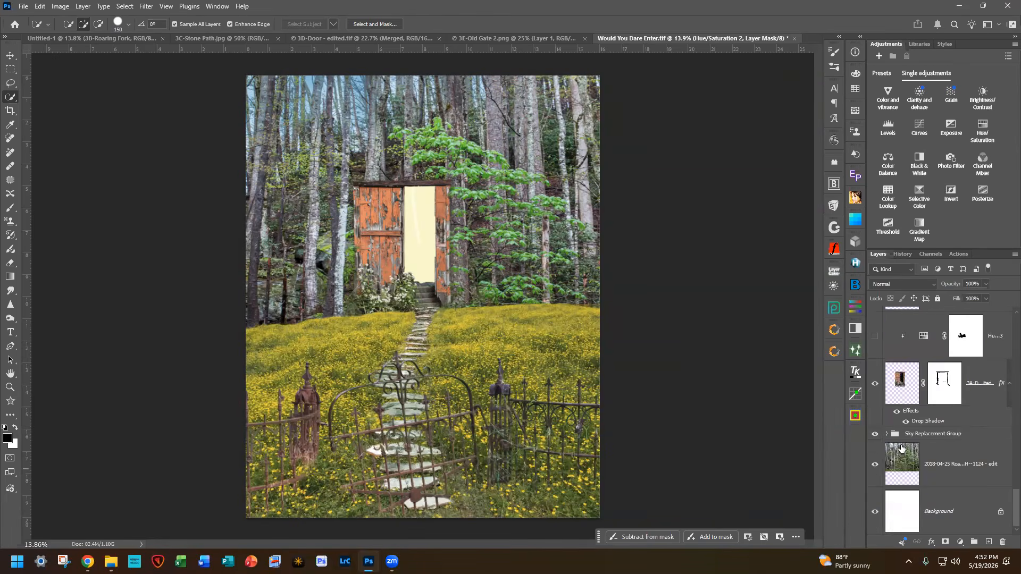
pyautogui.keyDown('shift'); pyautogui.click(965, 514); pyautogui.keyUp('shift')
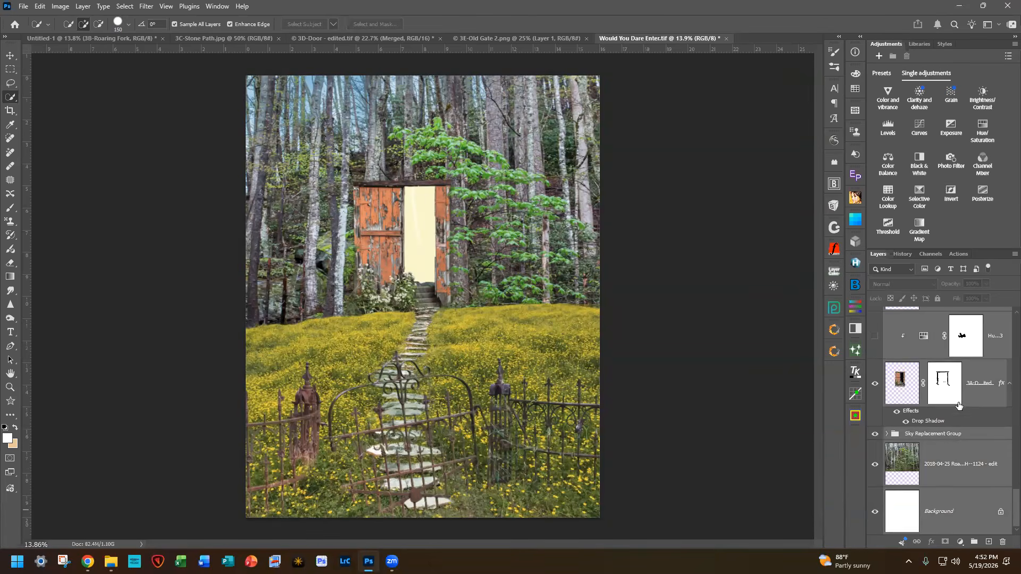
pyautogui.scroll(5, 947, 404)
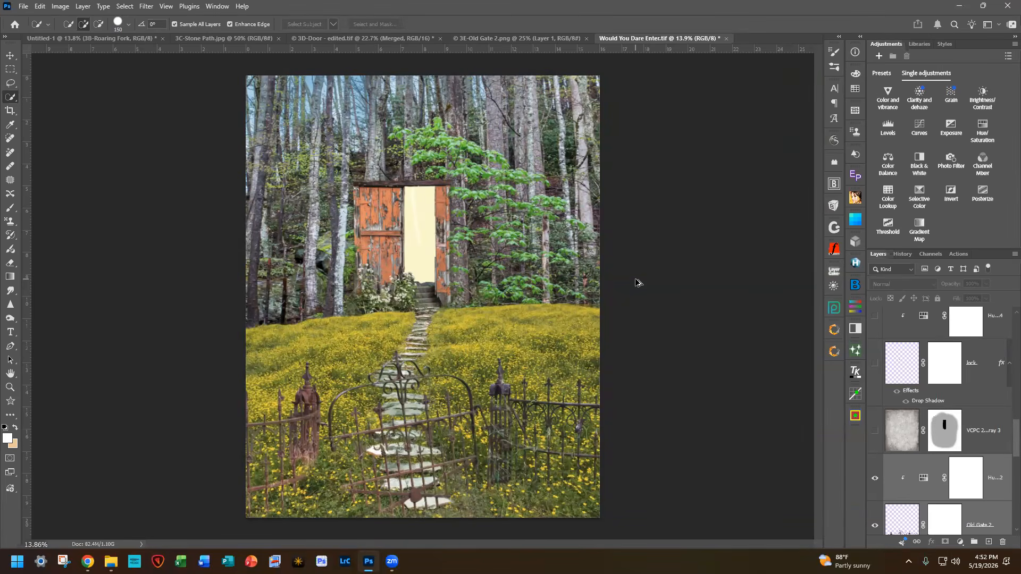
pyautogui.hotkey('ctrl', 'alt', 'shift', 'e')
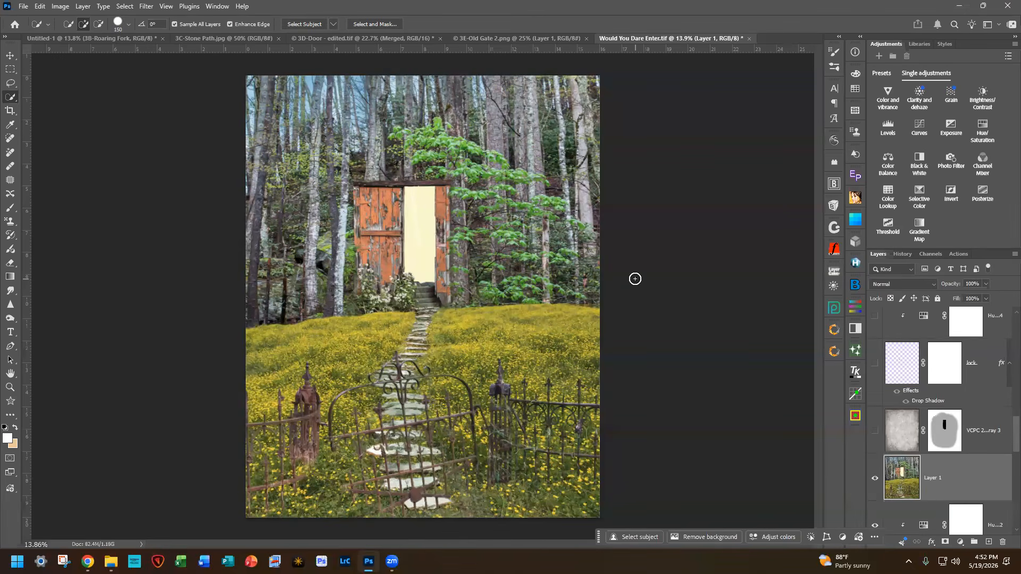
# Step: Rename the newly stamped layer as merged, and delete it
pyautogui.doubleClick(932, 479)
pyautogui.write('merged')
pyautogui.press('Return')
pyautogui.click(1003, 542)
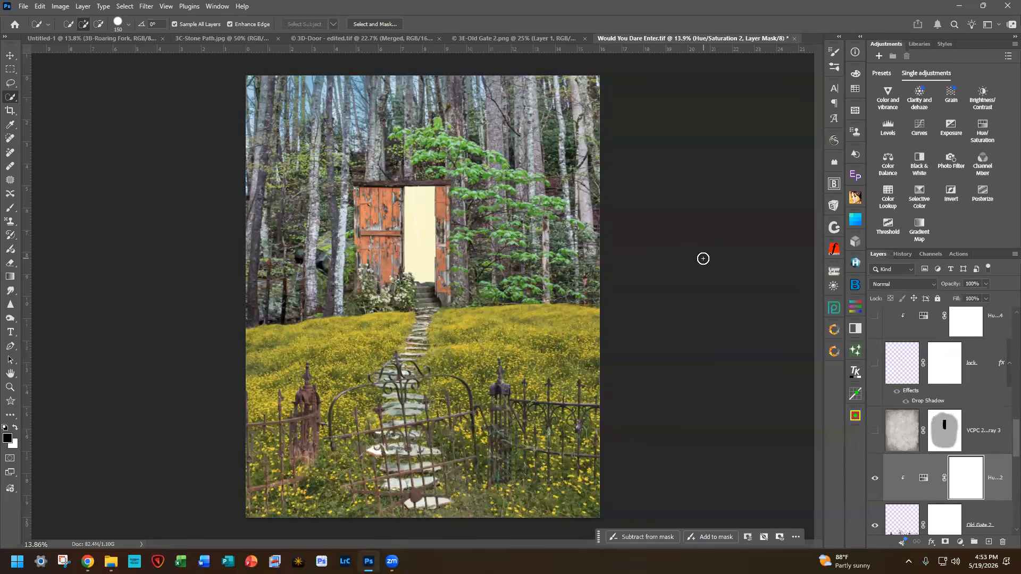
# Step: Reveal the VCPC texture, the drop-shadowed layer above it, the Hue/Saturation 4 and Brightness adjustments, and the lowercase merged layer
pyautogui.scroll(10, 896, 372)
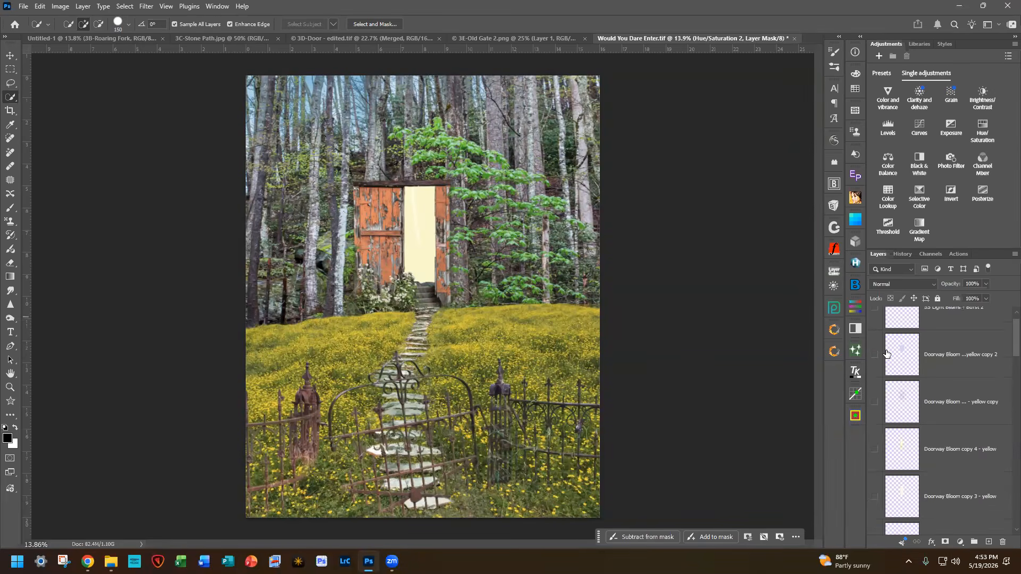
pyautogui.scroll(-10, 886, 353)
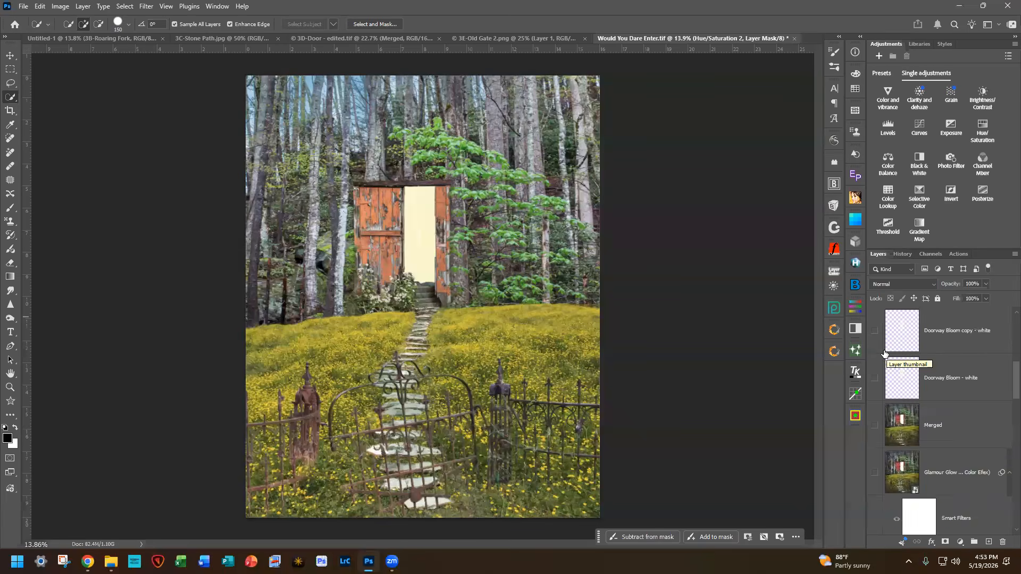
pyautogui.click(875, 407)
pyautogui.click(874, 340)
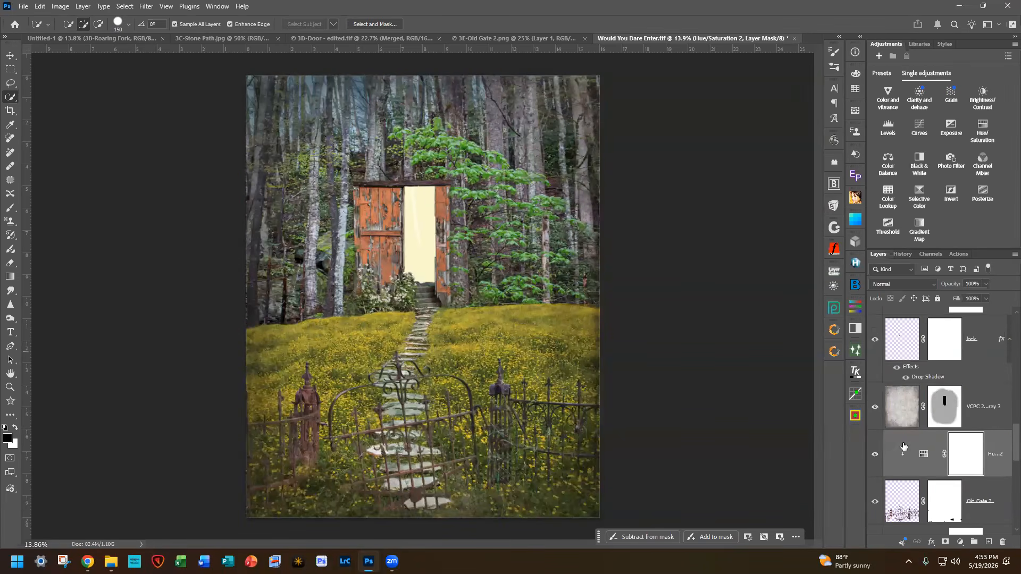
pyautogui.scroll(3, 874, 343)
pyautogui.moveTo(873, 433); pyautogui.dragTo(875, 343)
pyautogui.scroll(3, 902, 437)
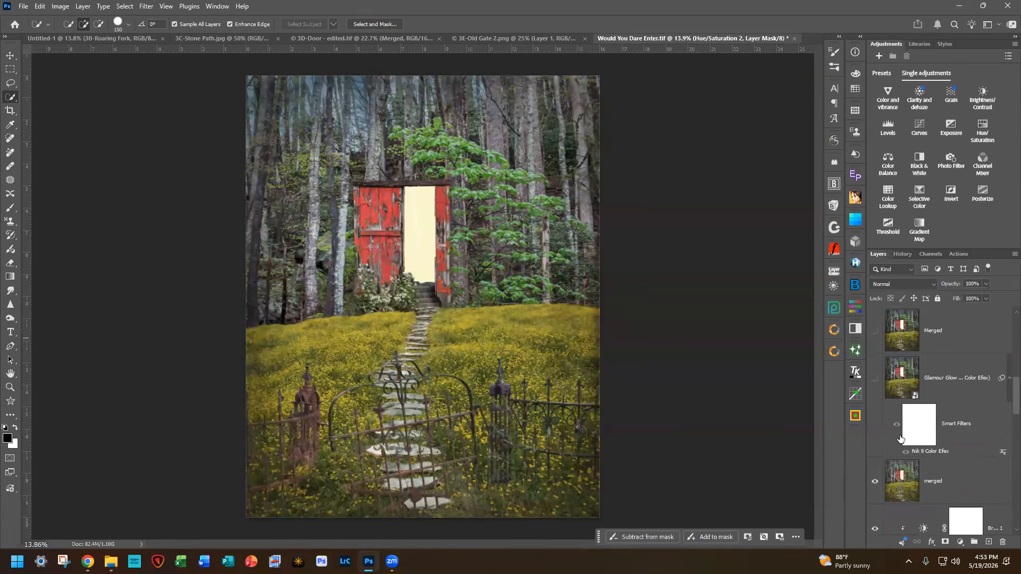
# Step: Reveal the Glamour Glow Color Efex layer, the Merged layer above it and the Doorway Bloom - white layer
pyautogui.click(874, 437)
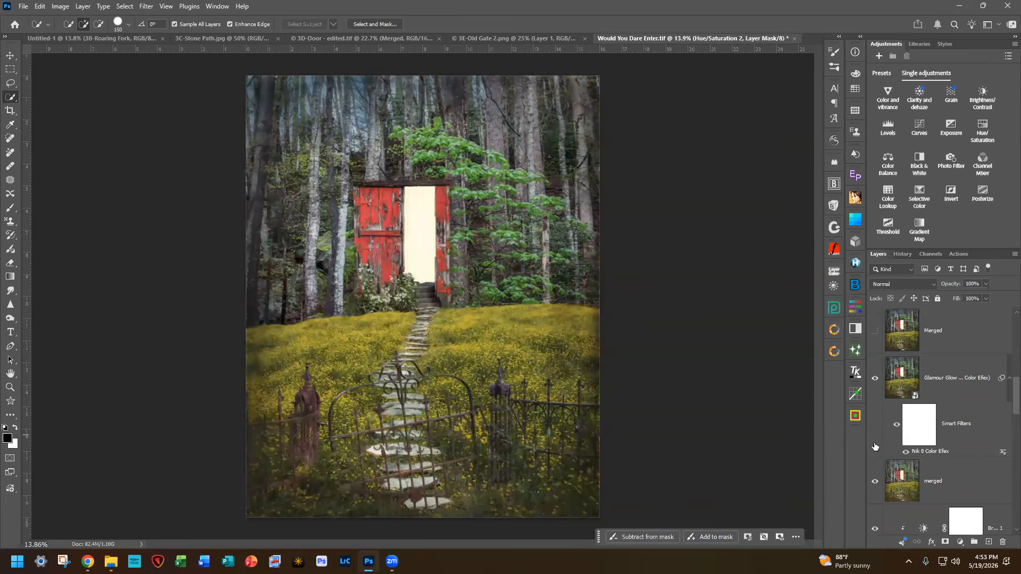
pyautogui.click(874, 432)
pyautogui.click(877, 427)
pyautogui.scroll(1, 885, 396)
pyautogui.click(875, 331)
pyautogui.scroll(2, 939, 433)
pyautogui.scroll(1, 938, 442)
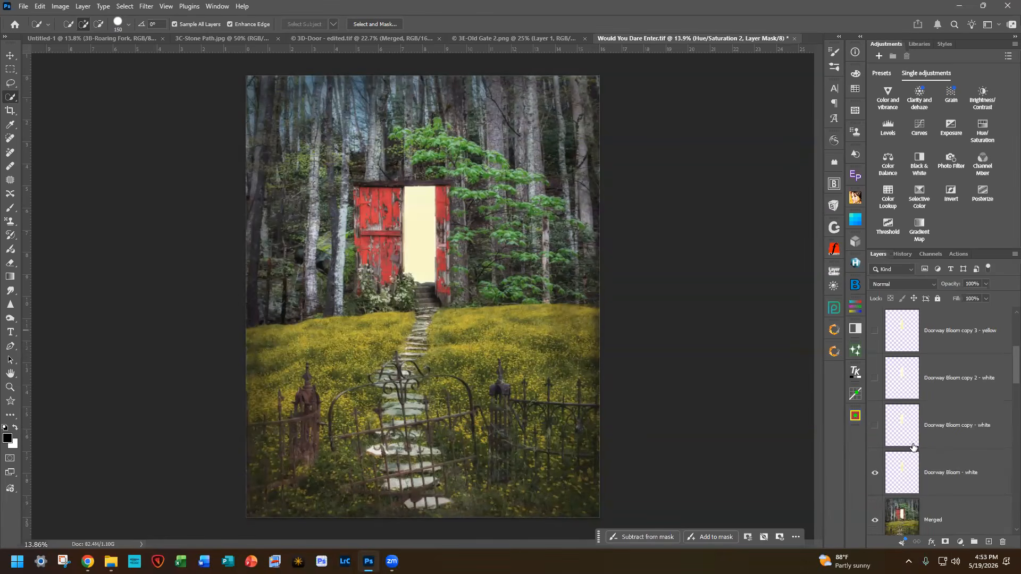
# Step: Reveal the Doorway Bloom copy - white, copy 2 - white and copy 3 - yellow layers
pyautogui.click(875, 426)
pyautogui.click(875, 378)
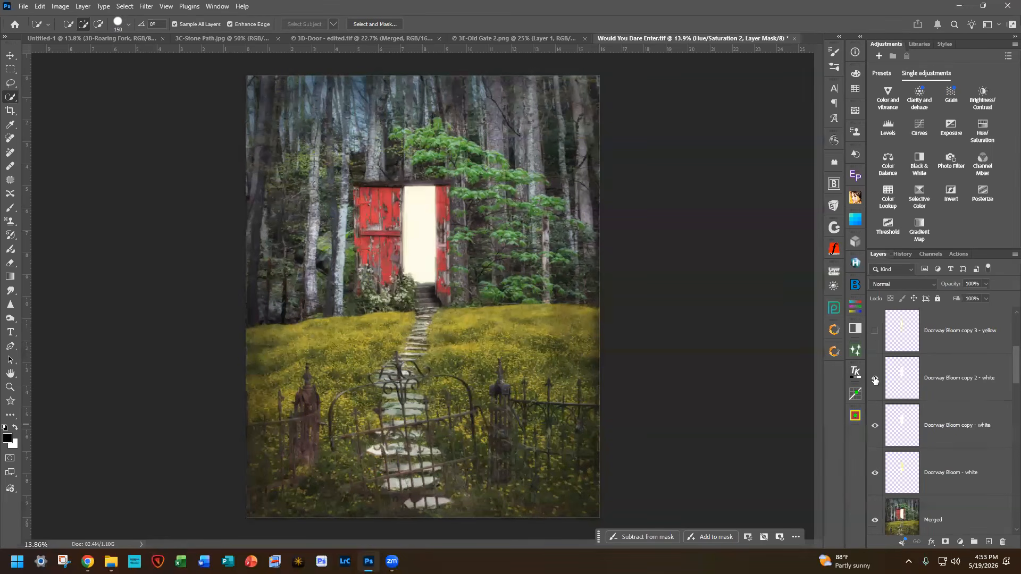
pyautogui.click(875, 331)
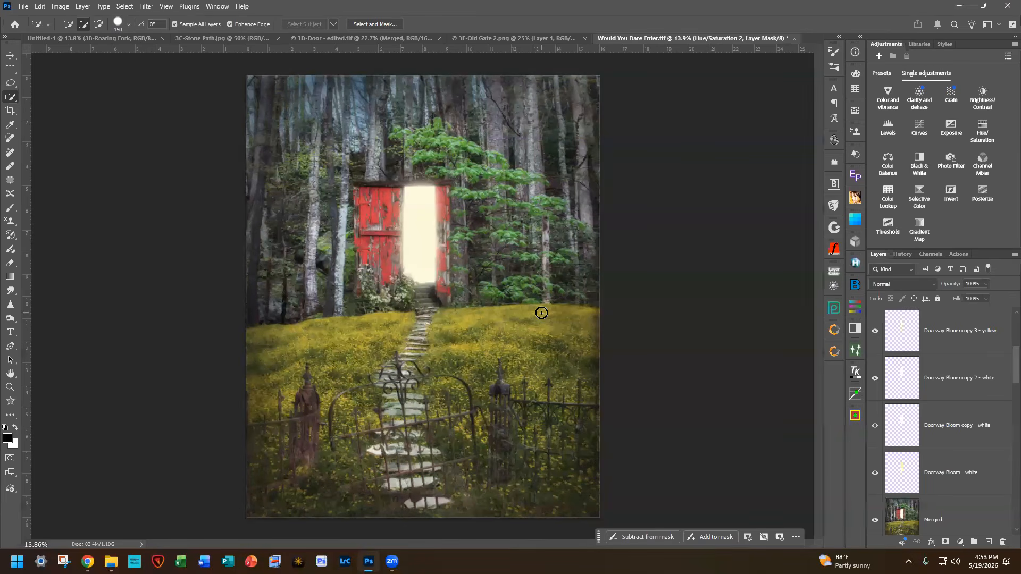
# Step: Reveal the Doorway Bloom copy 4 - yellow layer, the two yellow copies above it and the SS Light Beams - Burst 2 layer
pyautogui.hotkey('ctrl', 'j')
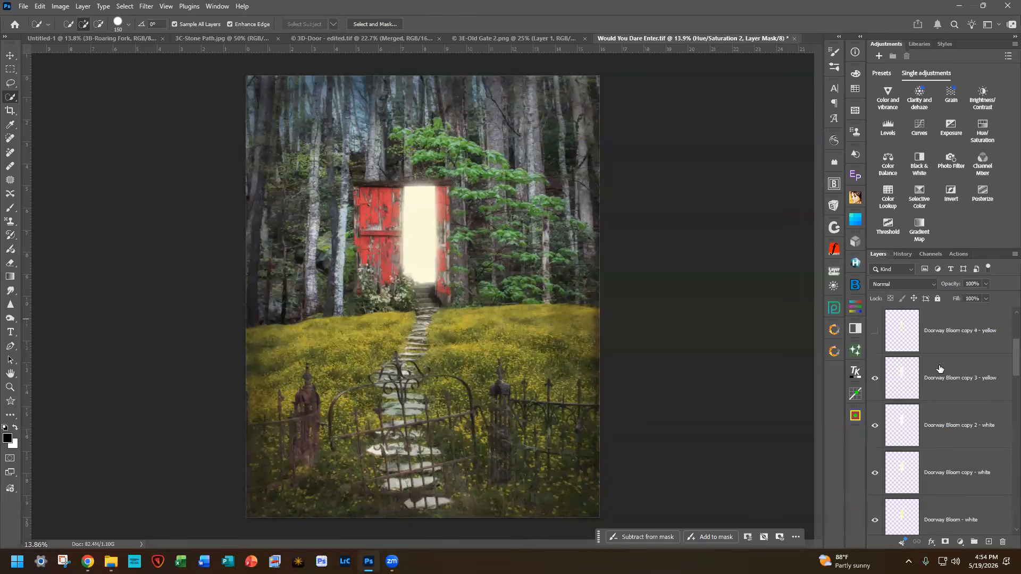
pyautogui.click(875, 331)
pyautogui.click(874, 330)
pyautogui.scroll(3, 888, 362)
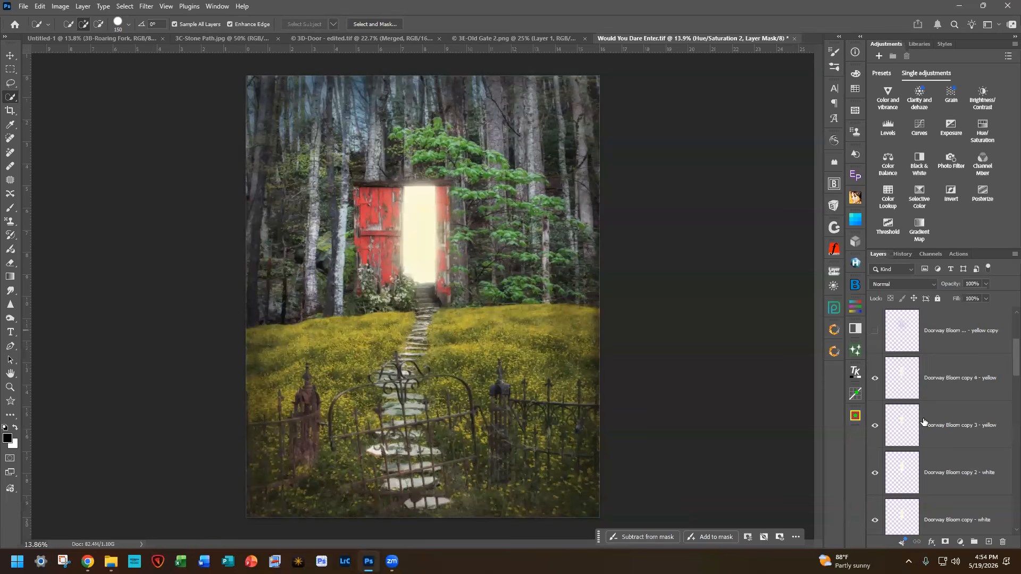
pyautogui.click(875, 425)
pyautogui.click(875, 378)
pyautogui.click(874, 331)
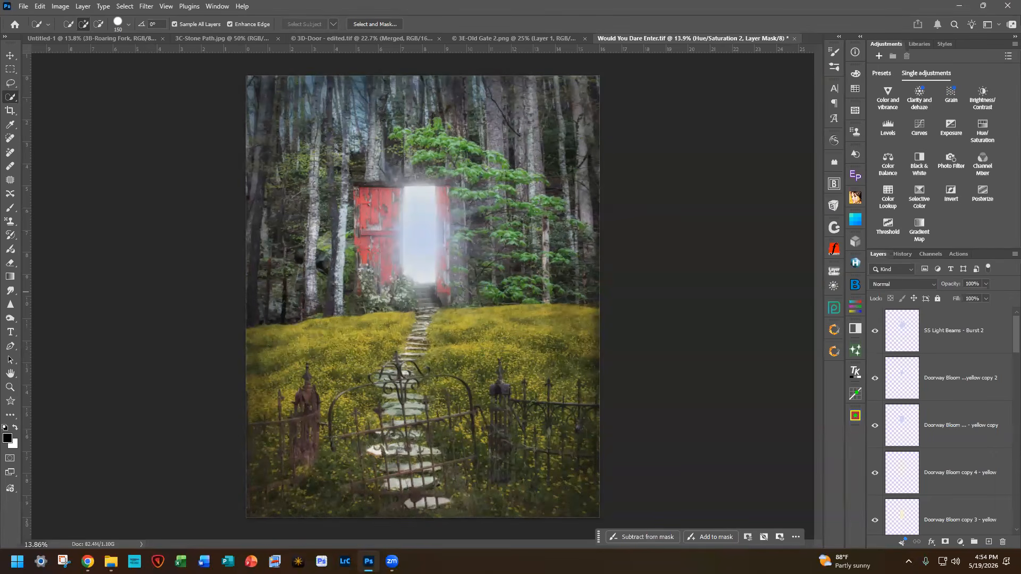
# Step: Flatten the Organ - IMG_0111_3_5_Enhancer-skew.tif image and remove the background around the piano and chair
pyautogui.hotkey('alt', 'Tab')
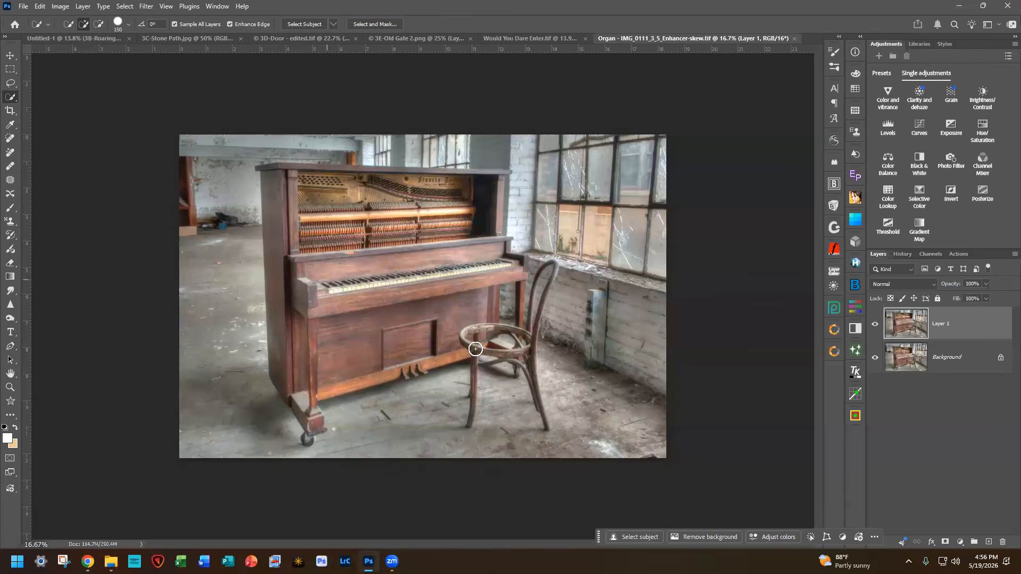
pyautogui.click(83, 10)
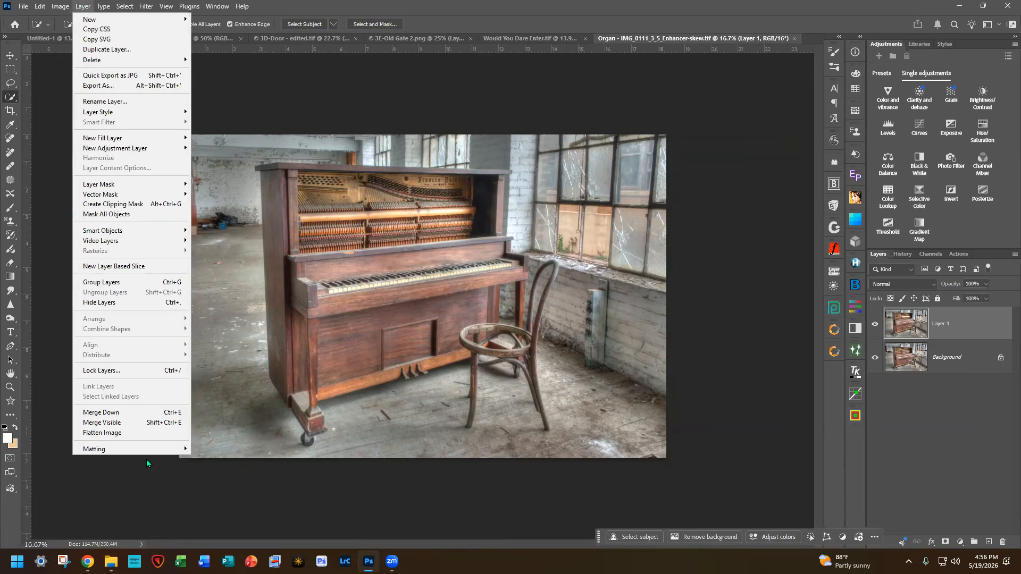
pyautogui.click(129, 432)
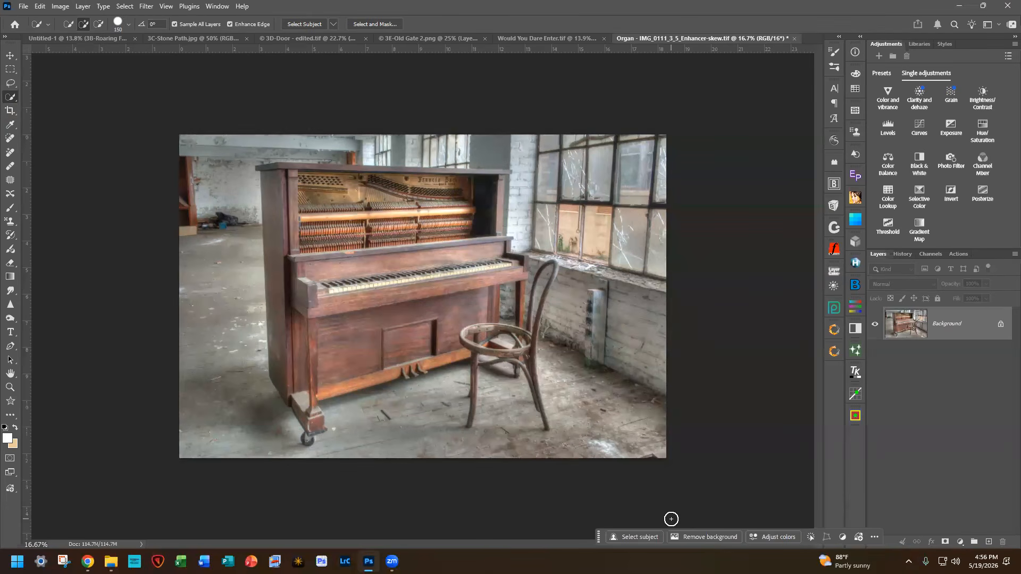
pyautogui.click(711, 537)
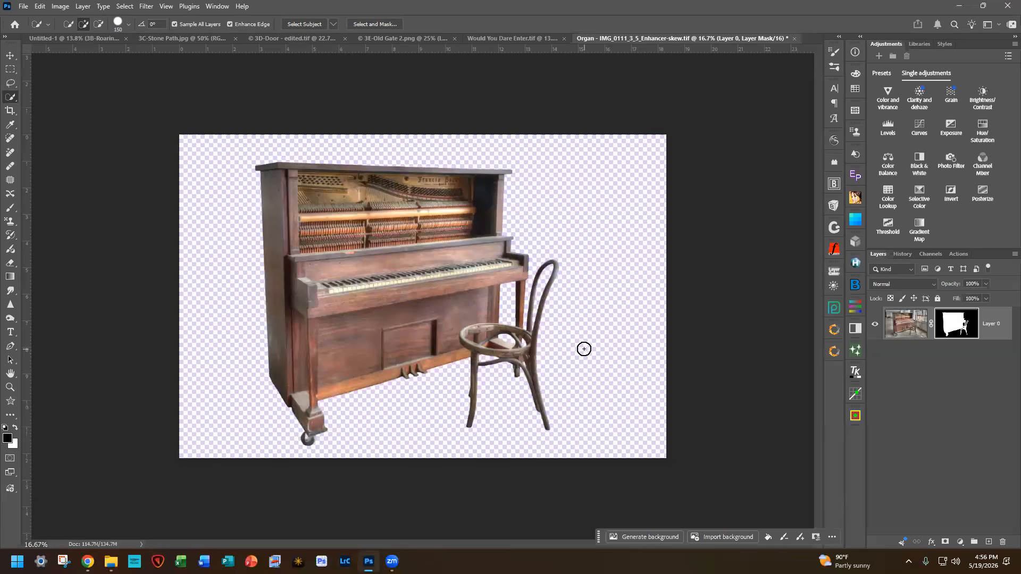
# Step: Choose PNG as the save format for the piano cut-out, and cancel the save
pyautogui.click(24, 7)
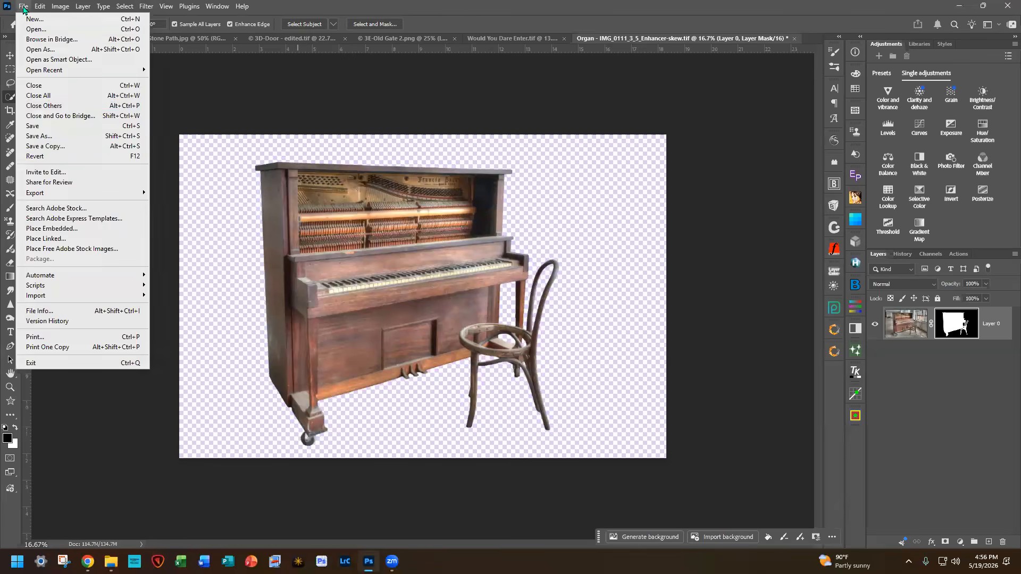
pyautogui.click(52, 136)
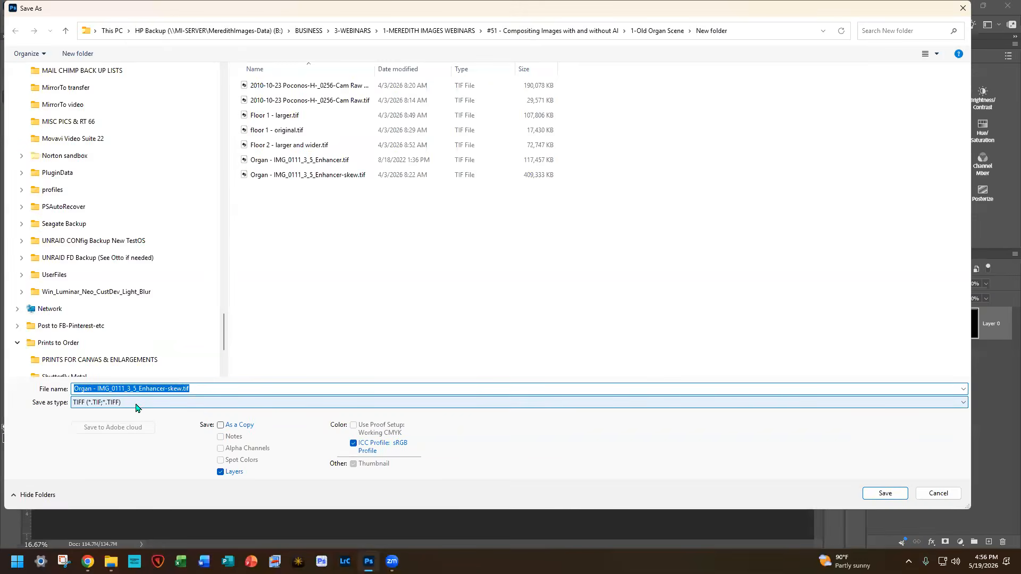
pyautogui.click(135, 405)
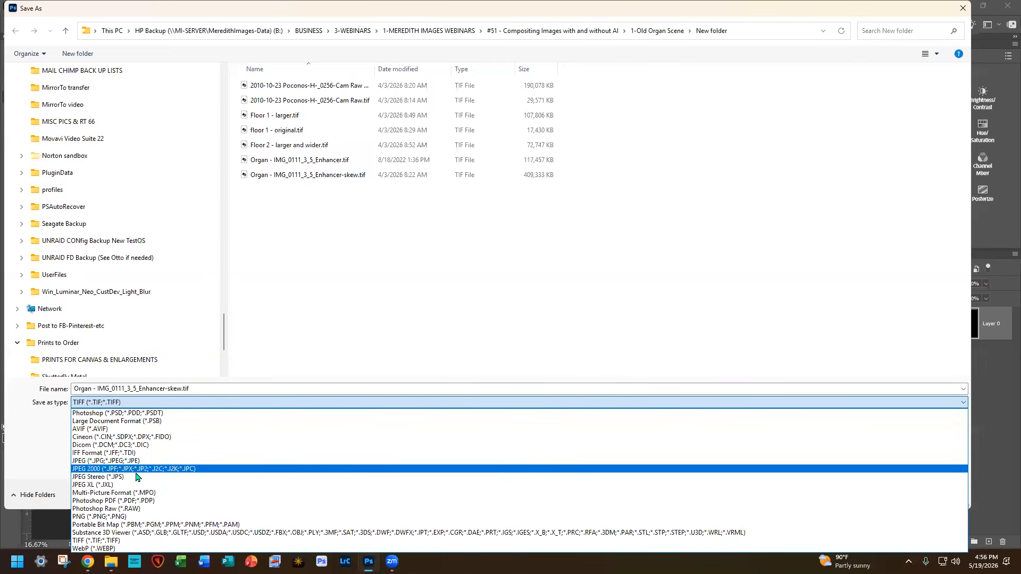
pyautogui.click(138, 518)
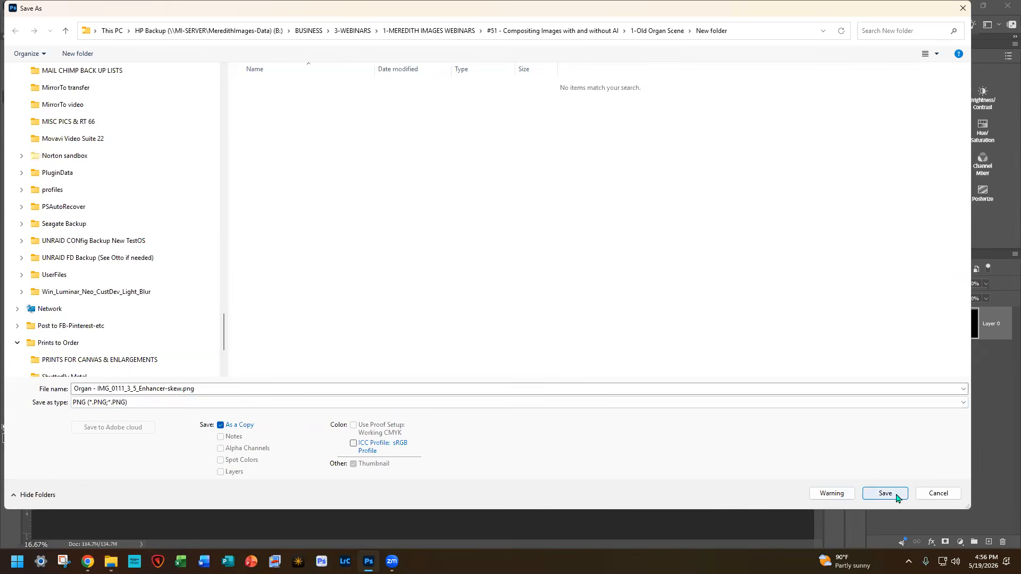
pyautogui.click(936, 496)
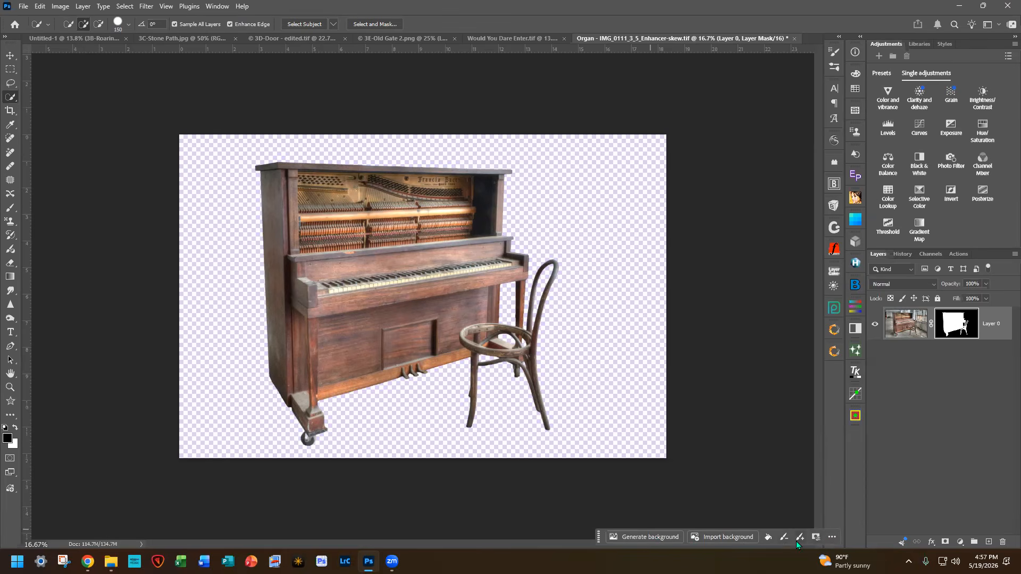
# Step: Start a Generate background prompt for the piano cut-out and view the generative credits usage
pyautogui.click(832, 538)
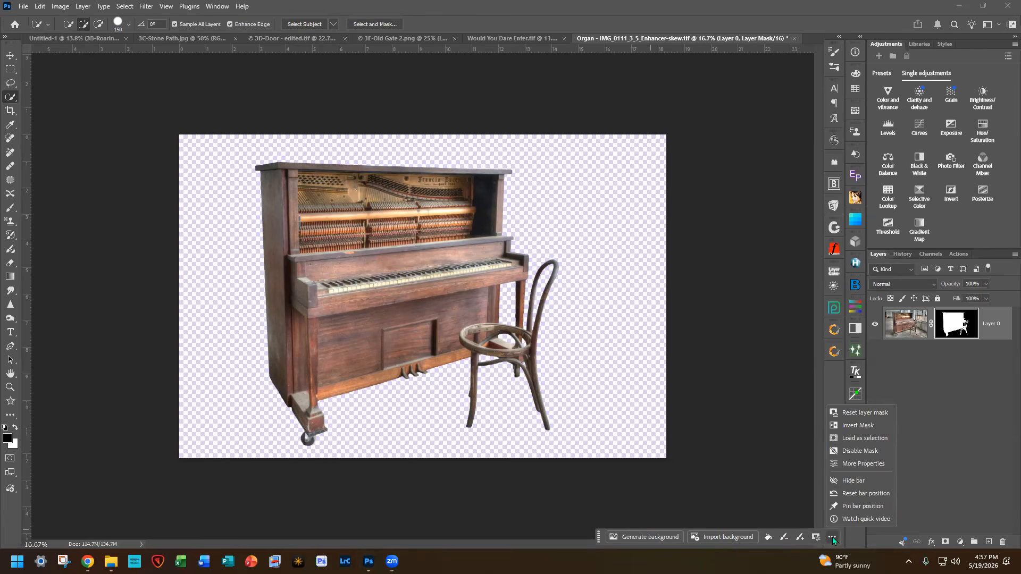
pyautogui.click(791, 510)
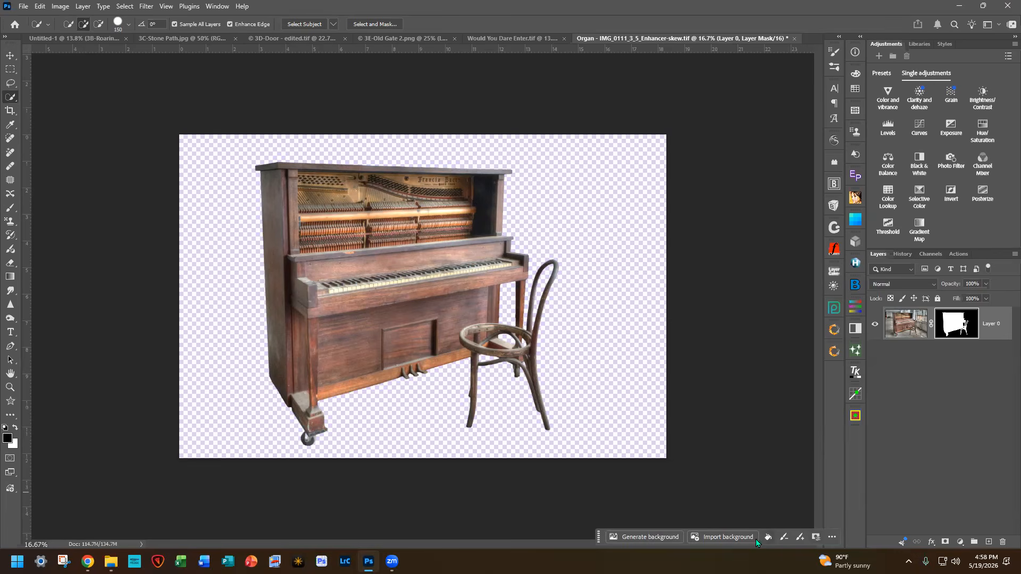
pyautogui.click(641, 538)
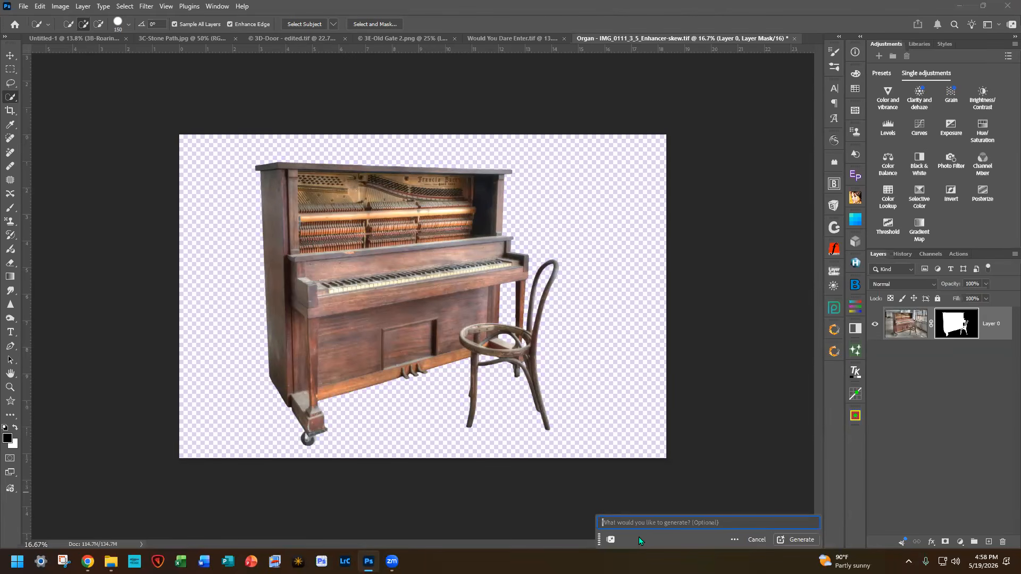
pyautogui.click(612, 540)
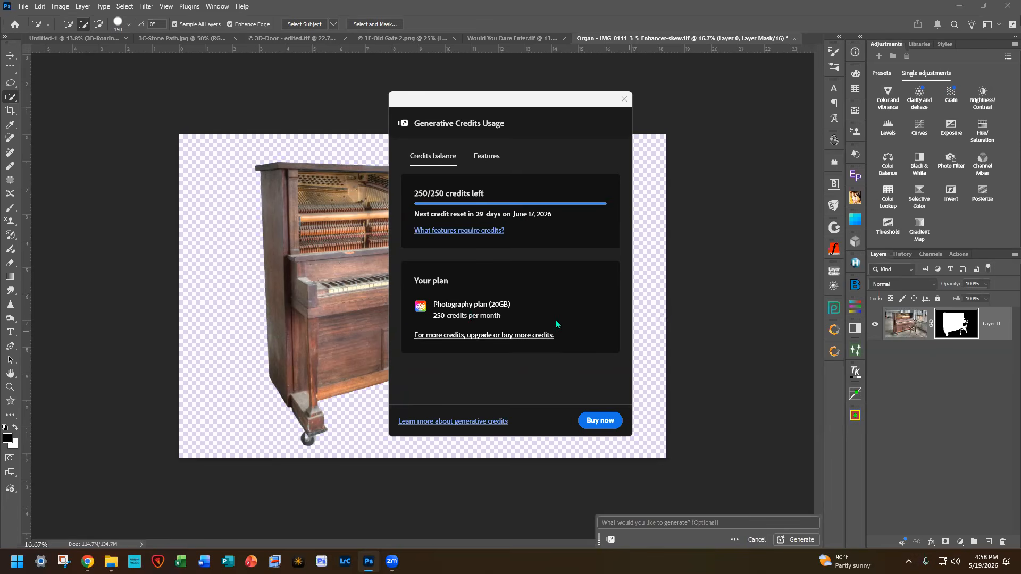
# Step: Review the credit cost per use of each generative feature in Generative Credits Usage, from AI Denoise to Rotate object, and close the window
pyautogui.click(490, 156)
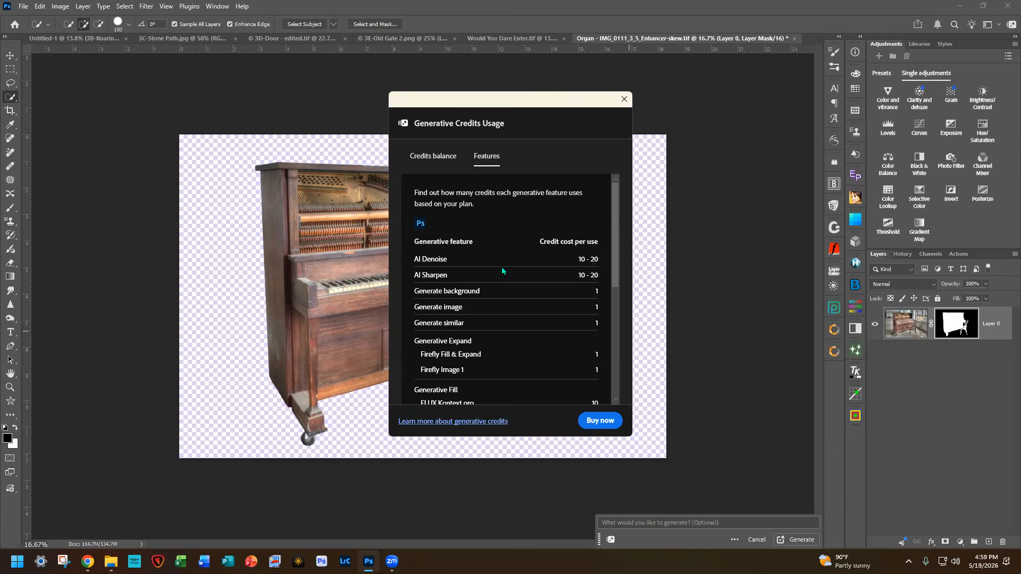
pyautogui.scroll(-1, 496, 273)
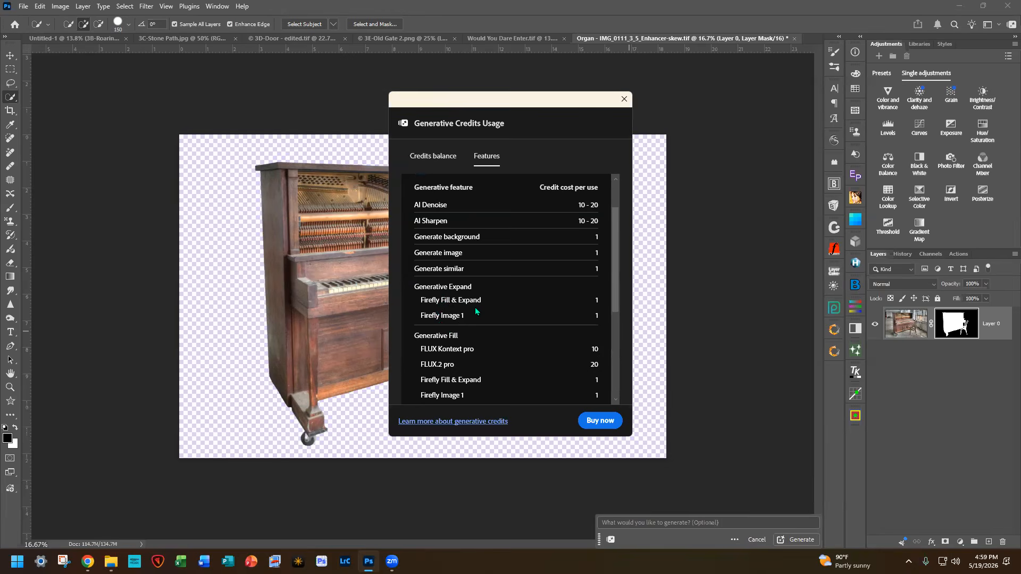
pyautogui.scroll(-4, 490, 361)
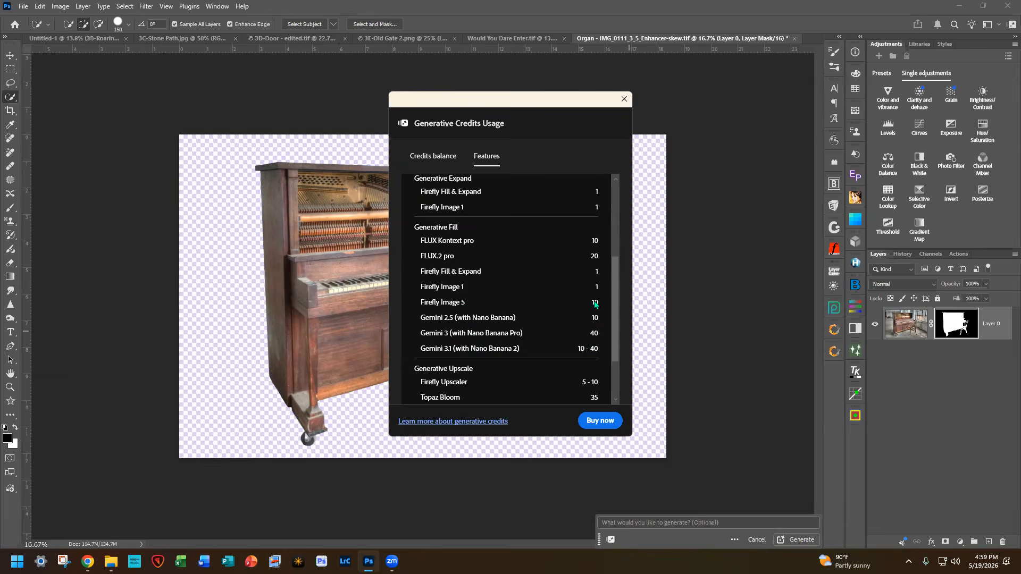
pyautogui.scroll(-3, 557, 314)
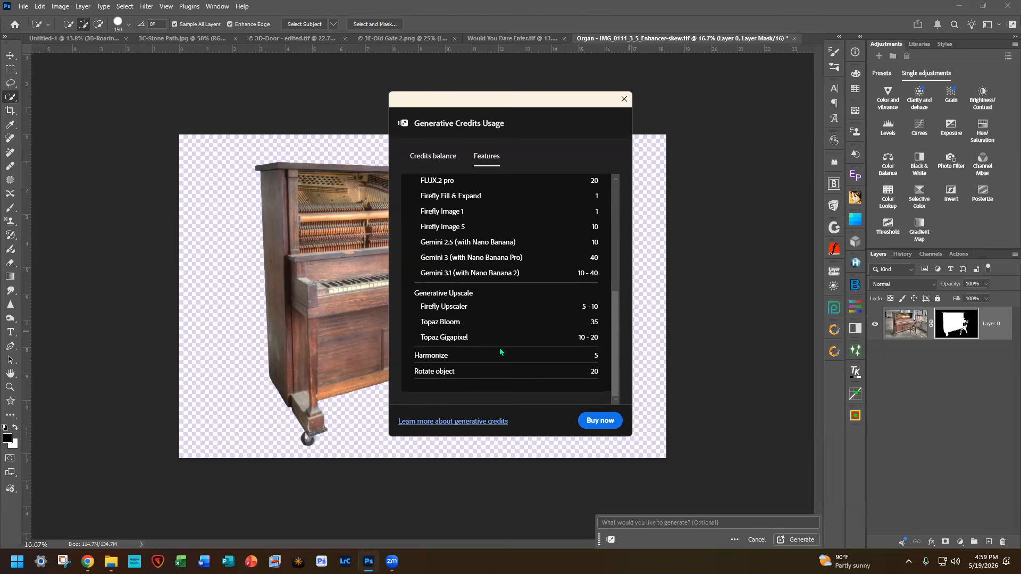
pyautogui.scroll(10, 499, 351)
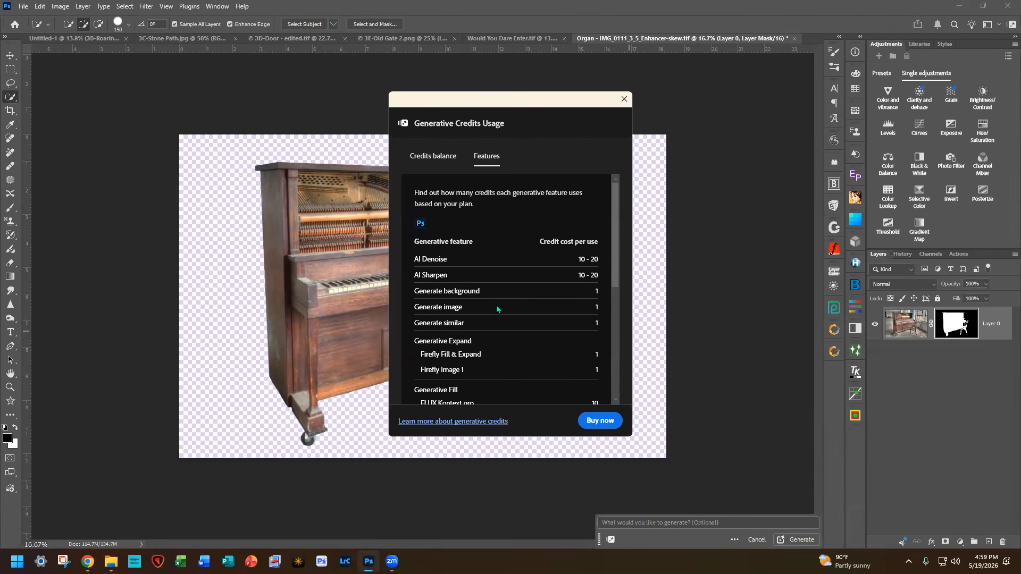
pyautogui.scroll(-4, 496, 306)
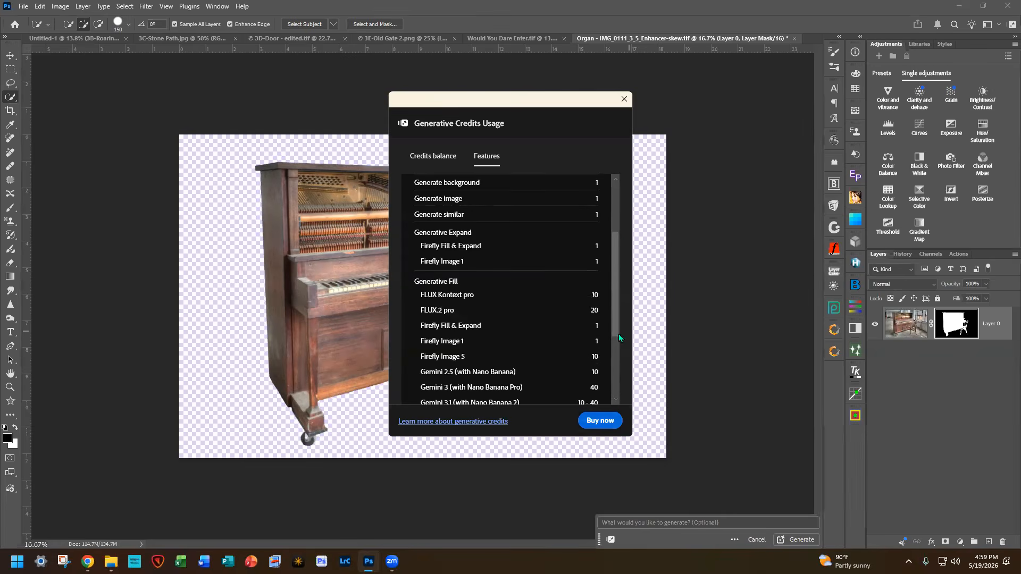
pyautogui.click(624, 99)
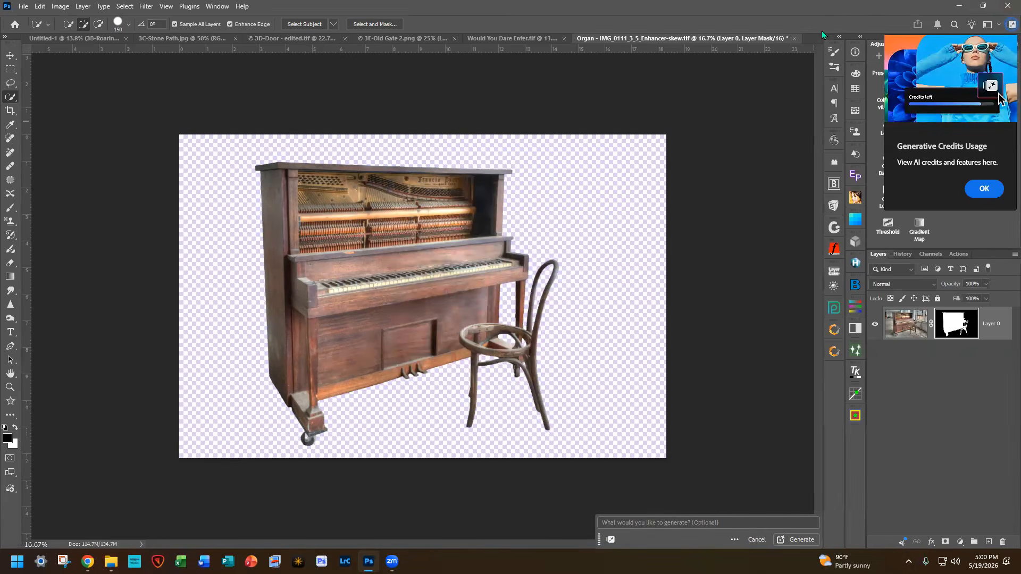
# Step: Close the Organ - IMG_0111_3_5_Enhancer-skew.tif piano image without saving its changes
pyautogui.click(793, 38)
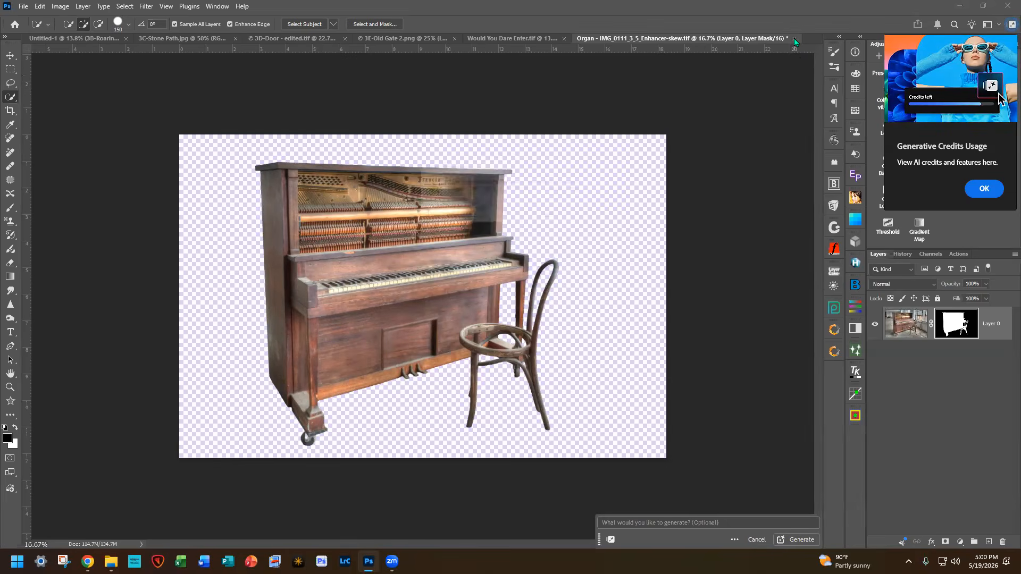
pyautogui.click(506, 215)
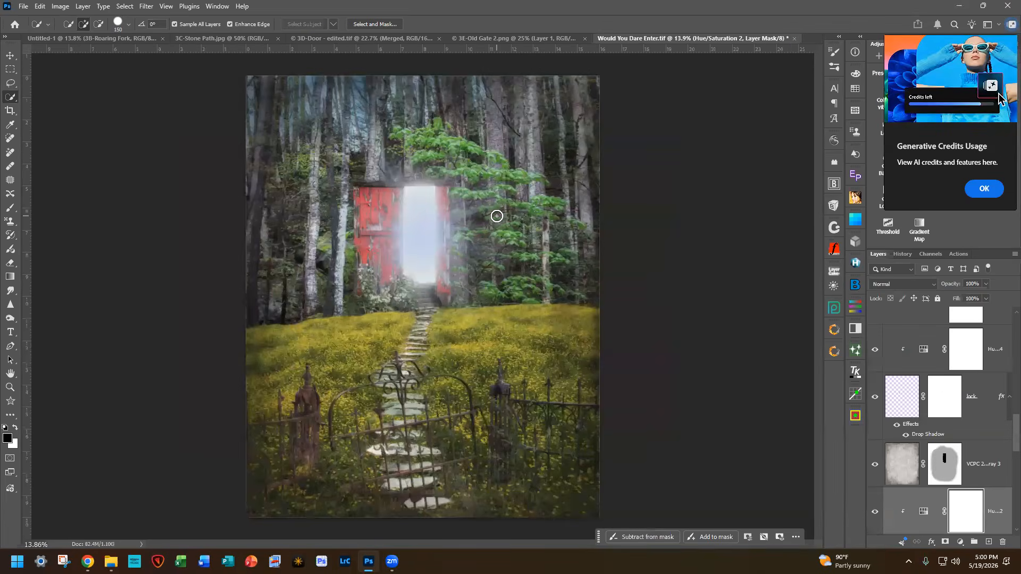
# Step: Reopen Generative Credits Usage from the Would You Dare Enter document, view the feature costs again, and close the window
pyautogui.click(1006, 28)
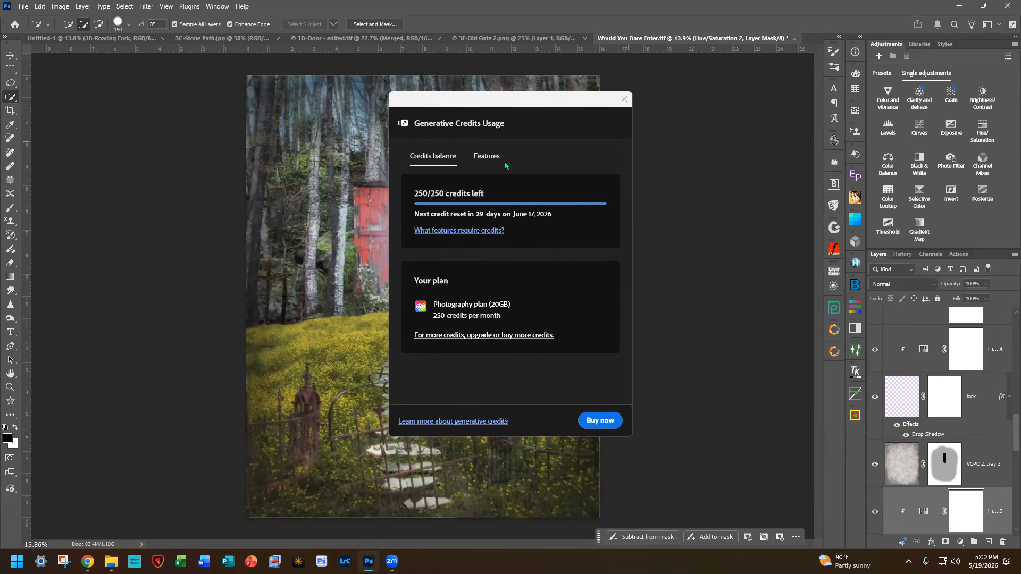
pyautogui.click(486, 158)
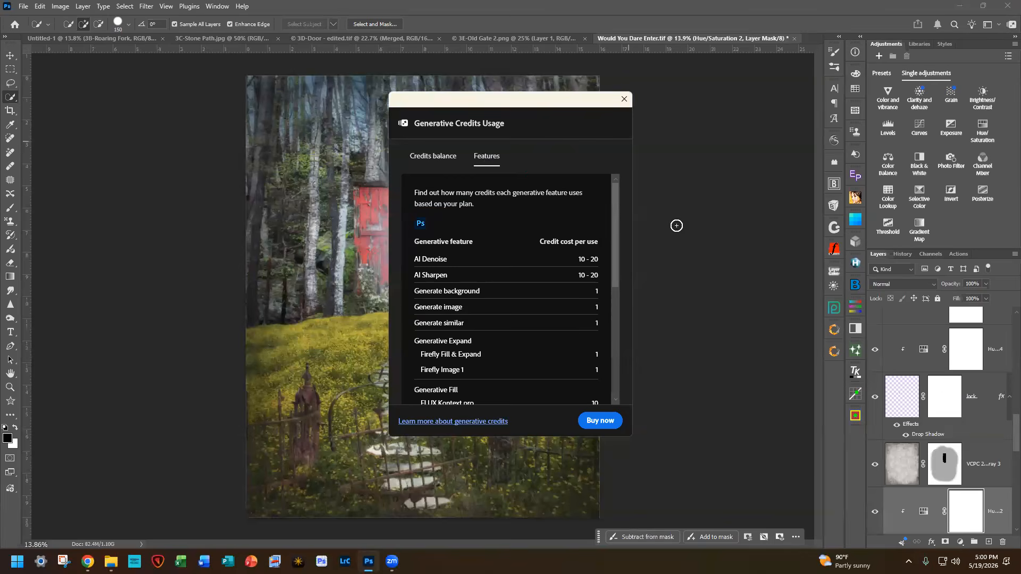
pyautogui.click(625, 99)
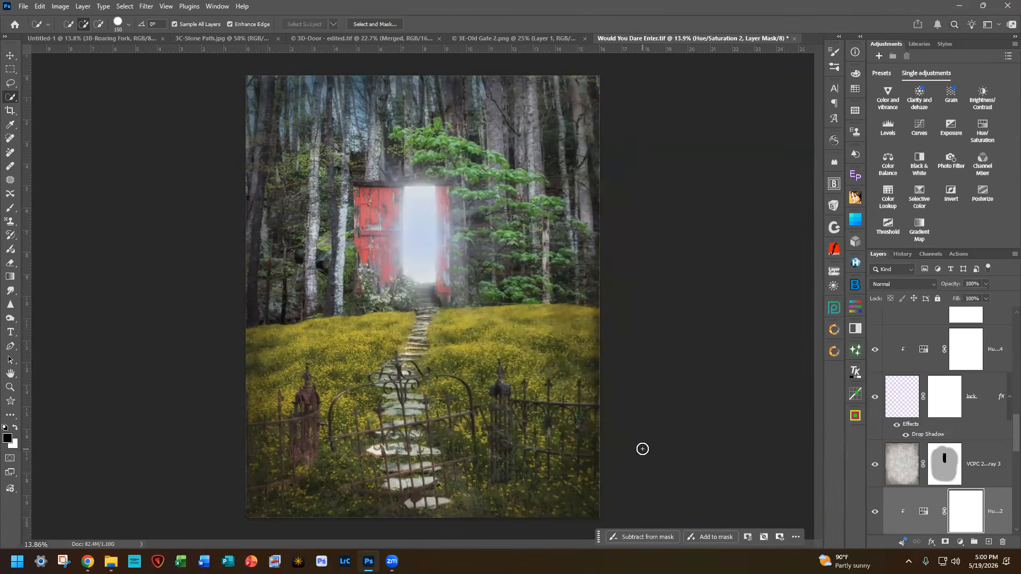